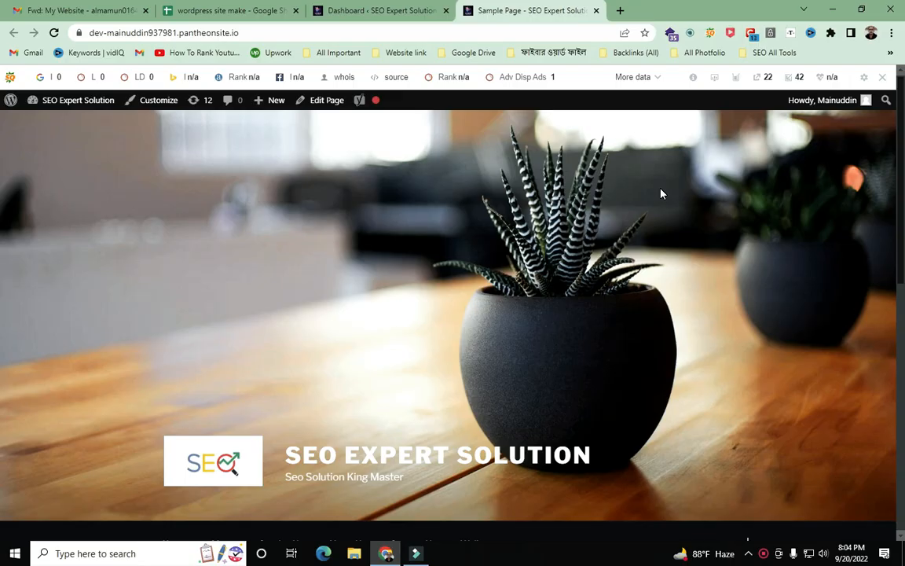
# - Switch to the WordPress admin dashboard tab and scroll down through its panels
pyautogui.click(364, 8)
pyautogui.scroll(-3, 287, 256)
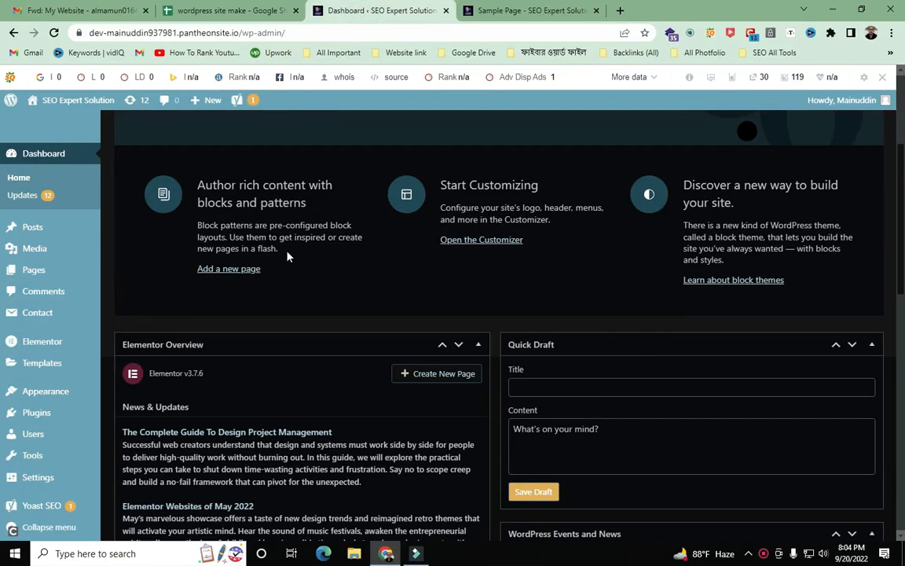
pyautogui.scroll(-3, 81, 309)
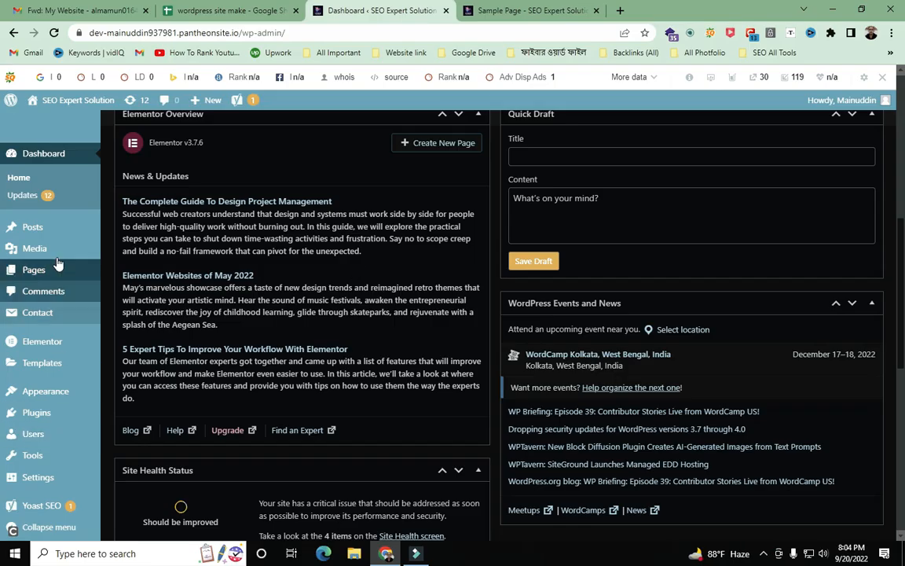
# - Capture the full screen and draw red arrows at the Plugins and Yoast SEO menu items
pyautogui.moveTo(71, 512)
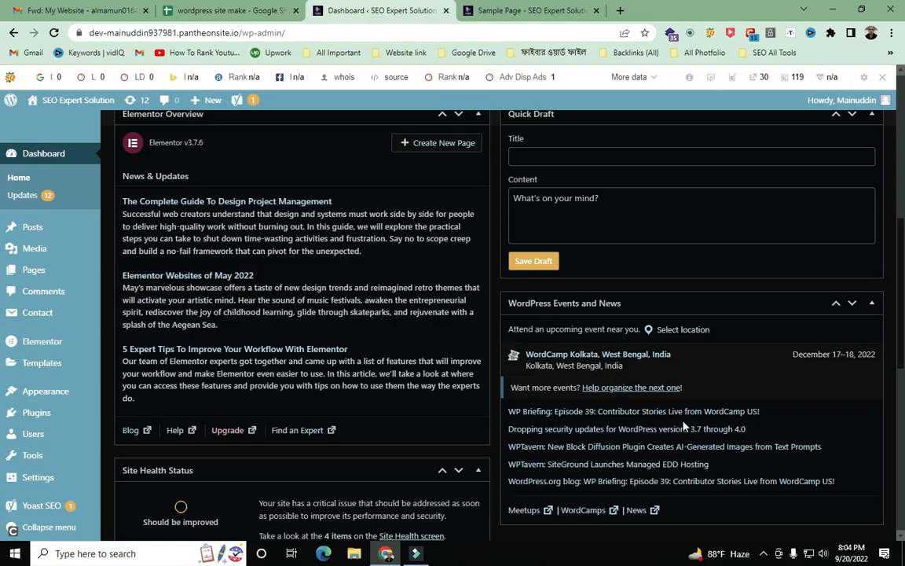
pyautogui.press('Print')
pyautogui.moveTo(0, 0); pyautogui.dragTo(904, 565)
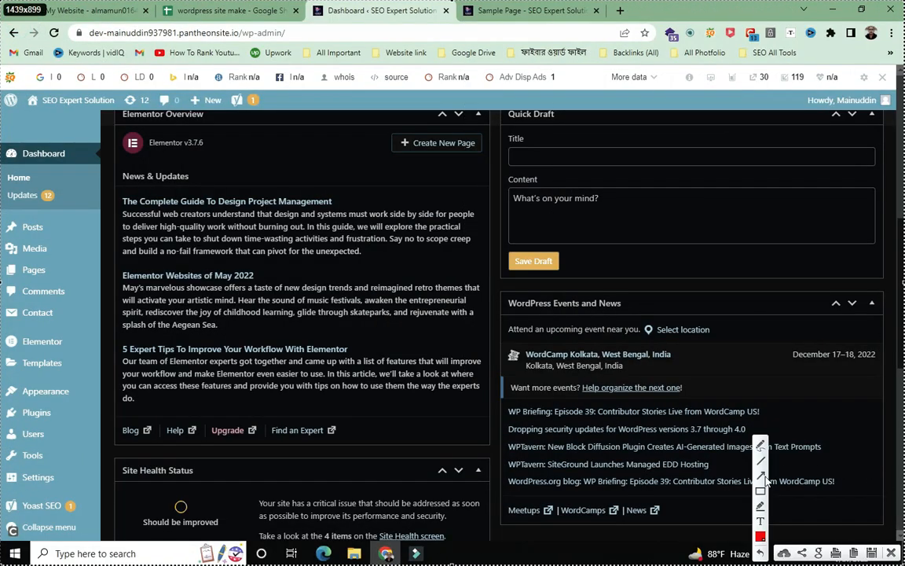
pyautogui.moveTo(289, 31)
pyautogui.mouseDown()
pyautogui.moveTo(69, 256)
pyautogui.moveTo(58, 412)
pyautogui.moveTo(48, 417)
pyautogui.mouseUp()
pyautogui.moveTo(294, 61)
pyautogui.mouseDown()
pyautogui.moveTo(134, 228)
pyautogui.moveTo(39, 369)
pyautogui.moveTo(52, 410)
pyautogui.mouseUp()
pyautogui.moveTo(158, 253)
pyautogui.mouseDown()
pyautogui.moveTo(81, 332)
pyautogui.moveTo(59, 507)
pyautogui.mouseUp()
pyautogui.moveTo(4, 272); pyautogui.dragTo(23, 508)
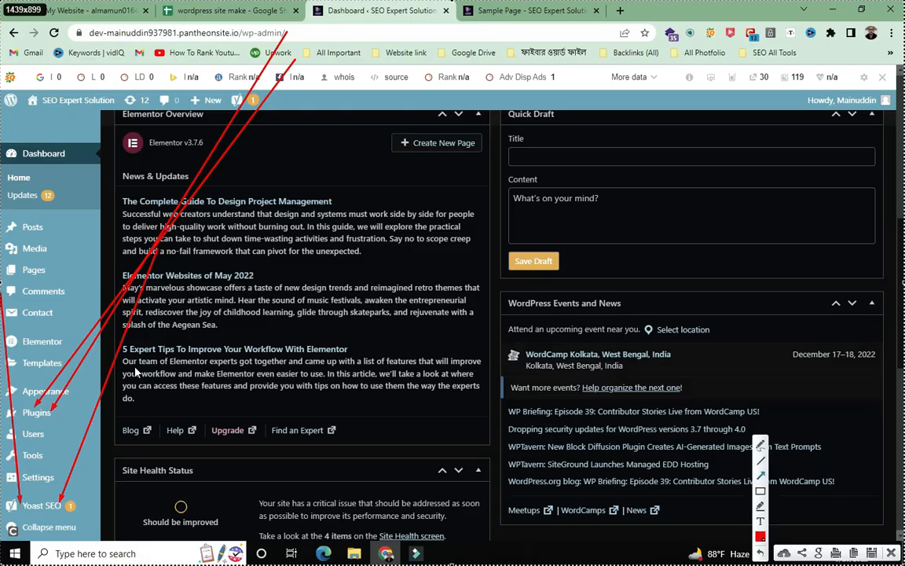
pyautogui.moveTo(21, 460); pyautogui.dragTo(4, 222)
pyautogui.moveTo(9, 161); pyautogui.dragTo(40, 509)
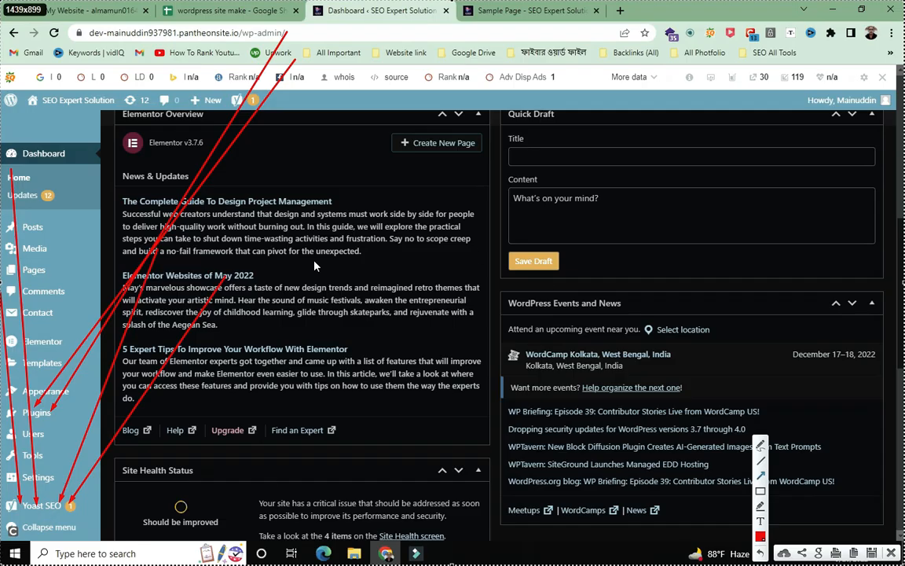
# - Dismiss the capture and open the Yoast SEO General page from the admin sidebar
pyautogui.press('Escape')
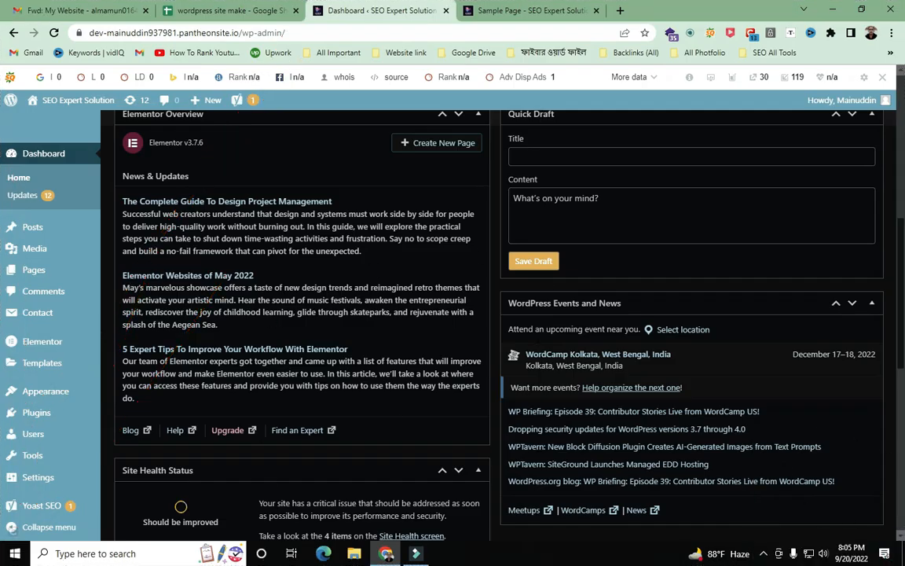
pyautogui.moveTo(47, 513)
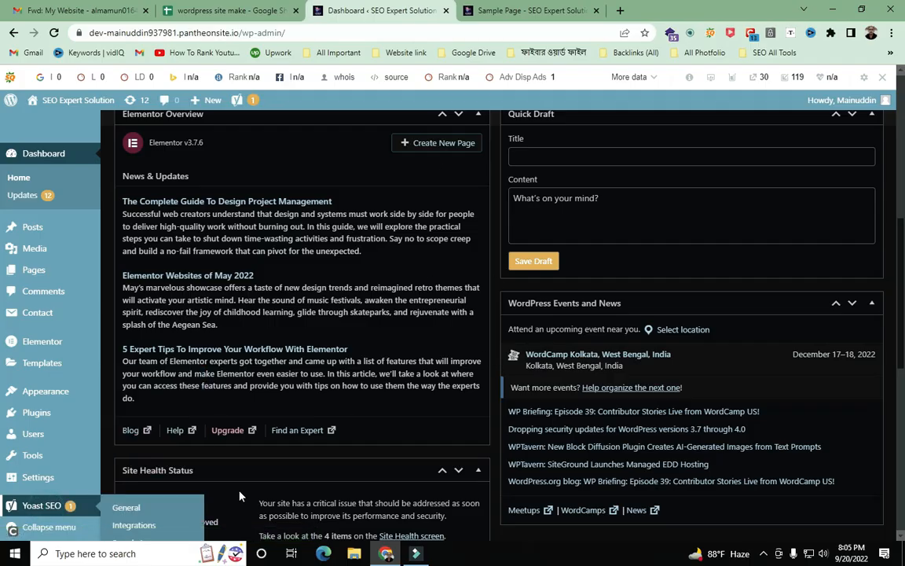
pyautogui.scroll(-3, 236, 493)
pyautogui.click(40, 512)
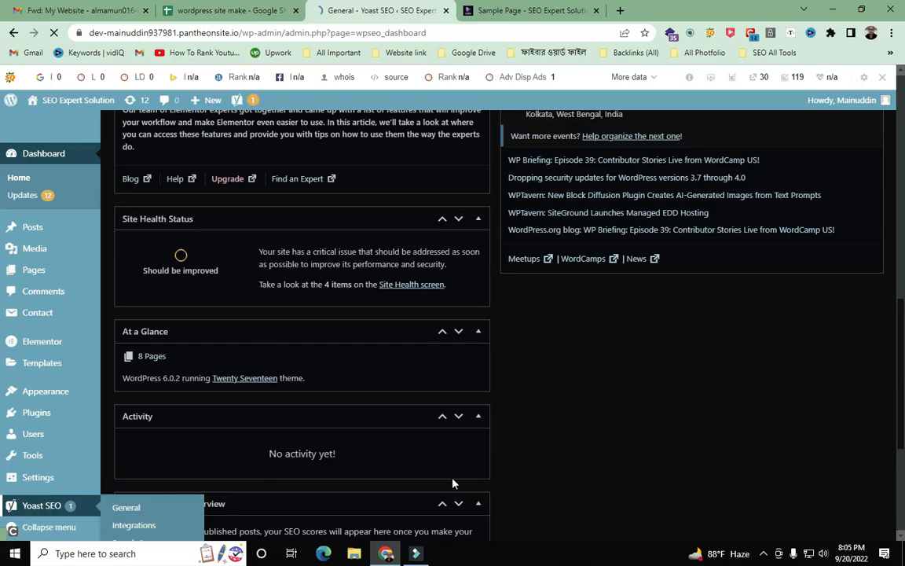
pyautogui.scroll(-2, 462, 481)
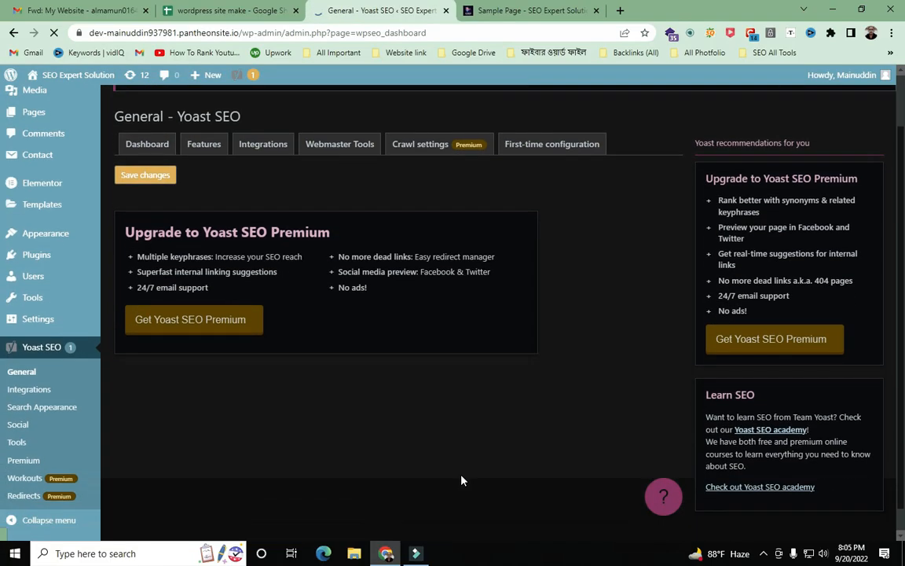
# - Capture the full screen and draw arrows at Yoast SEO and toward the notes spreadsheet
pyautogui.press('Print')
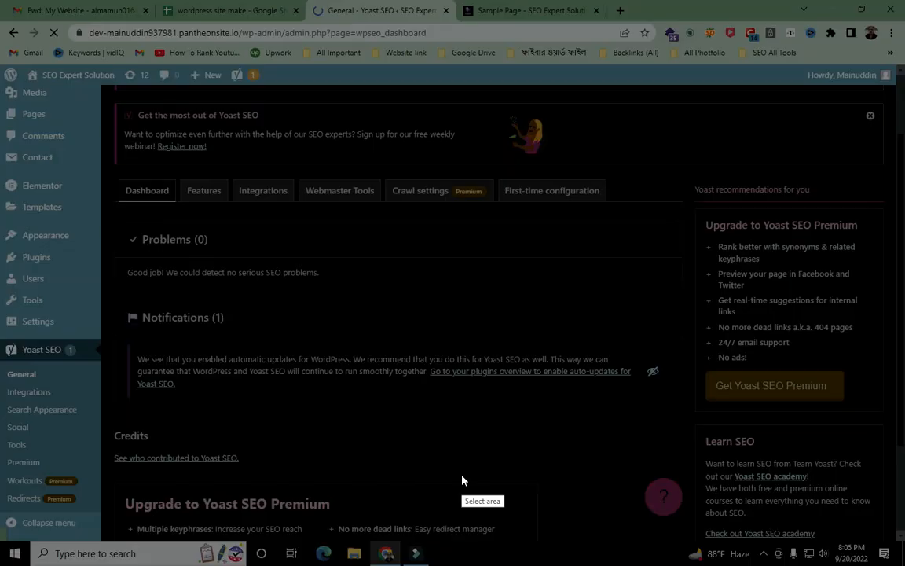
pyautogui.moveTo(1, 1); pyautogui.dragTo(904, 564)
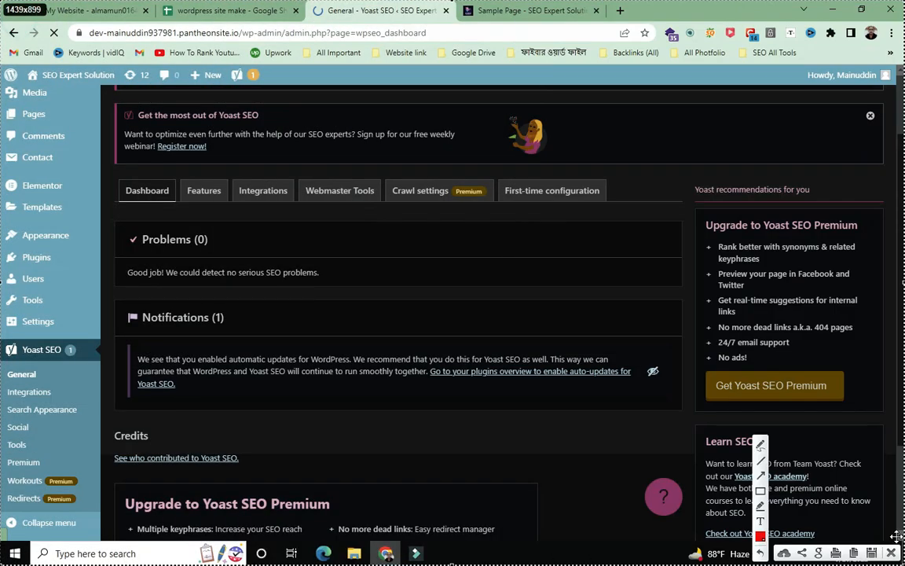
pyautogui.moveTo(46, 16); pyautogui.dragTo(36, 343)
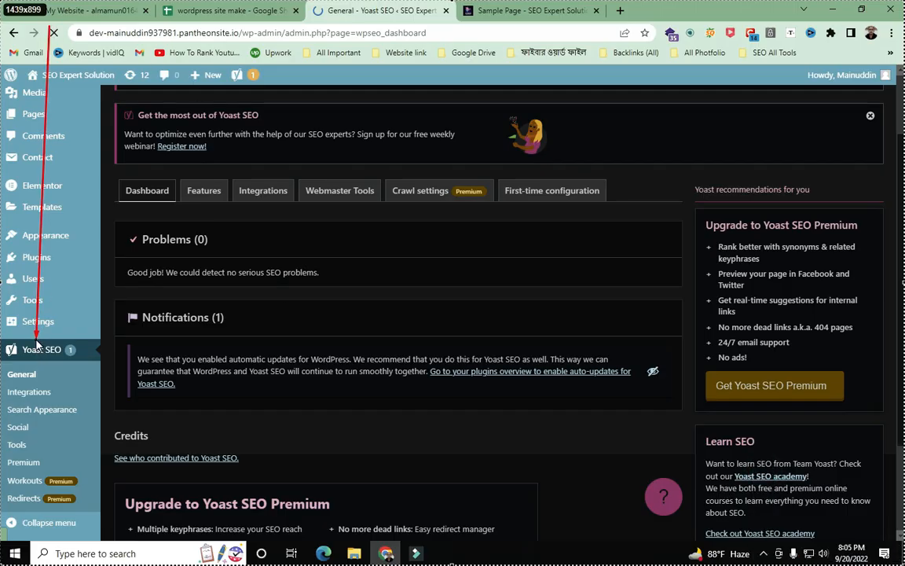
pyautogui.moveTo(546, 169)
pyautogui.mouseDown()
pyautogui.moveTo(216, 316)
pyautogui.moveTo(69, 361)
pyautogui.moveTo(105, 363)
pyautogui.moveTo(87, 281)
pyautogui.moveTo(12, 346)
pyautogui.moveTo(37, 338)
pyautogui.moveTo(39, 379)
pyautogui.mouseUp()
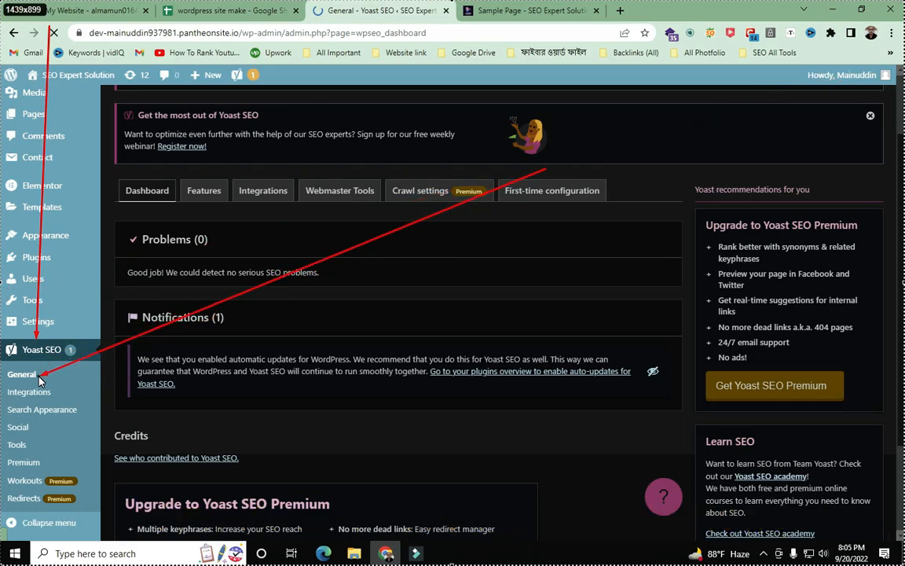
pyautogui.moveTo(39, 377); pyautogui.dragTo(40, 377)
pyautogui.moveTo(292, 507); pyautogui.dragTo(226, 19)
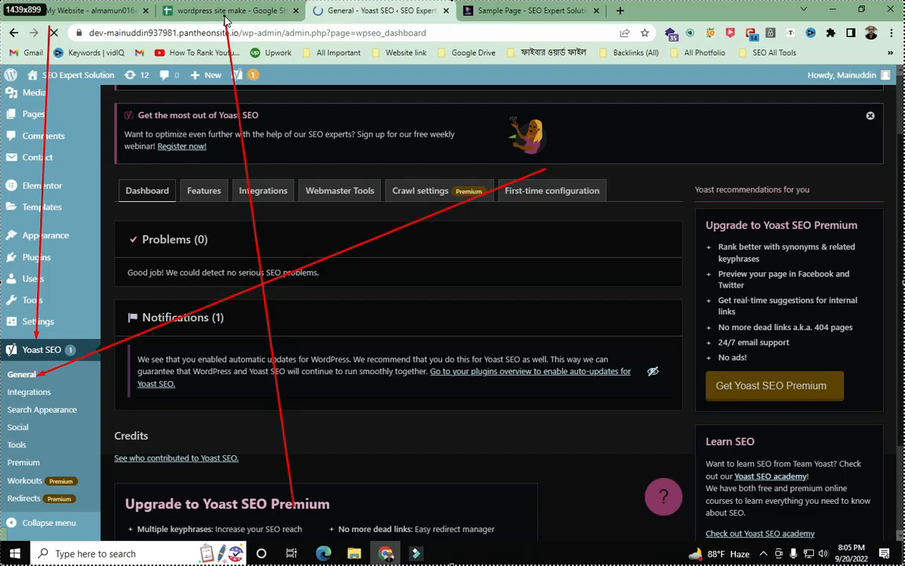
pyautogui.moveTo(225, 17); pyautogui.dragTo(224, 17)
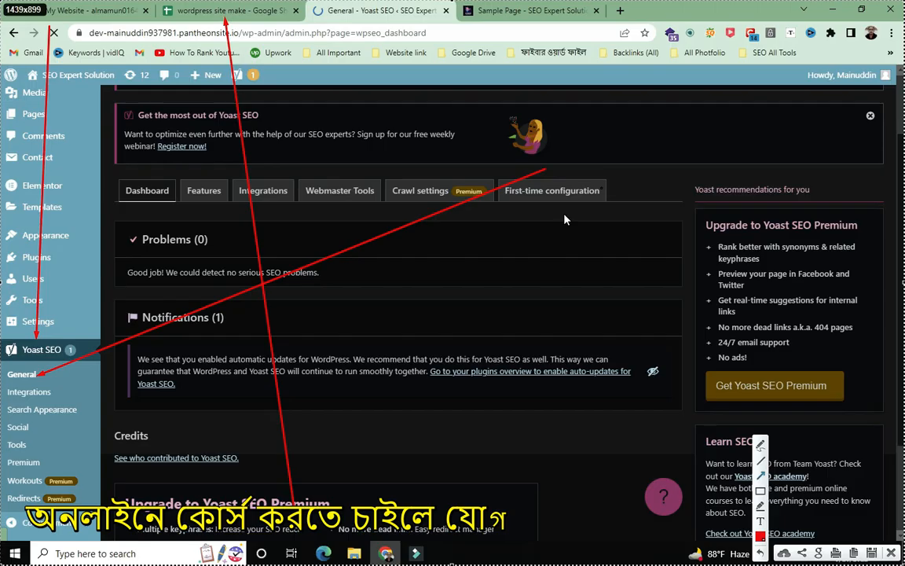
# - In the 'wordpress site make' sheet, select the Yoast SEO Steup, General and Features notes (A38–A40)
pyautogui.click(859, 548)
pyautogui.click(239, 15)
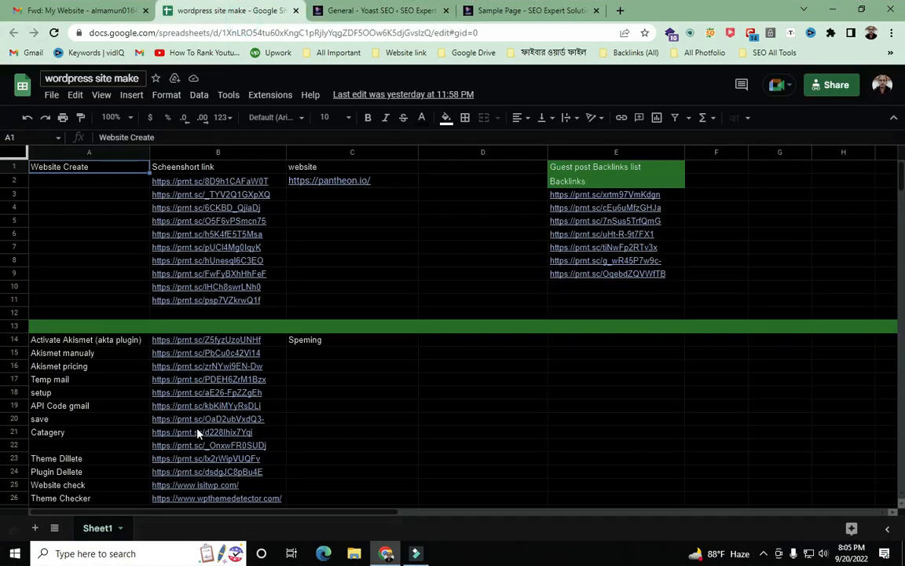
pyautogui.scroll(-10, 532, 343)
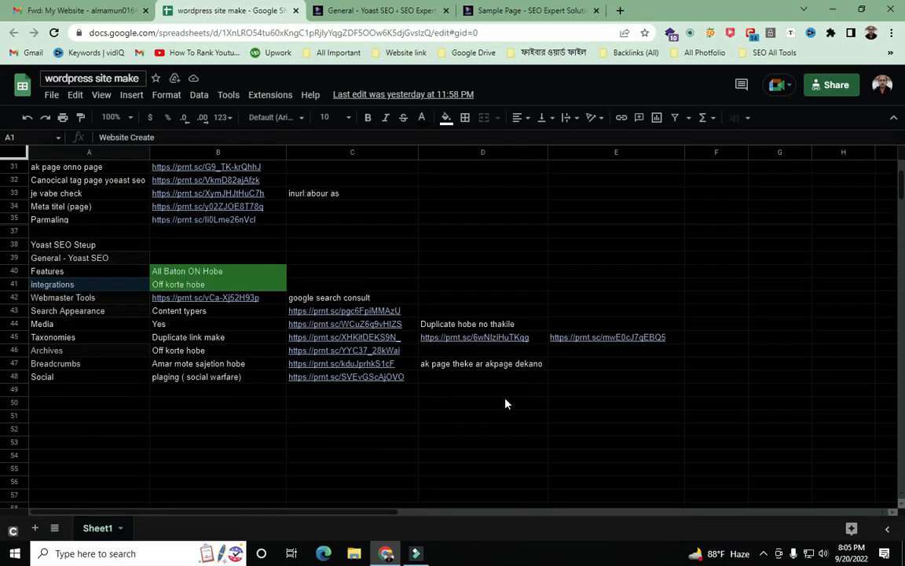
pyautogui.click(113, 249)
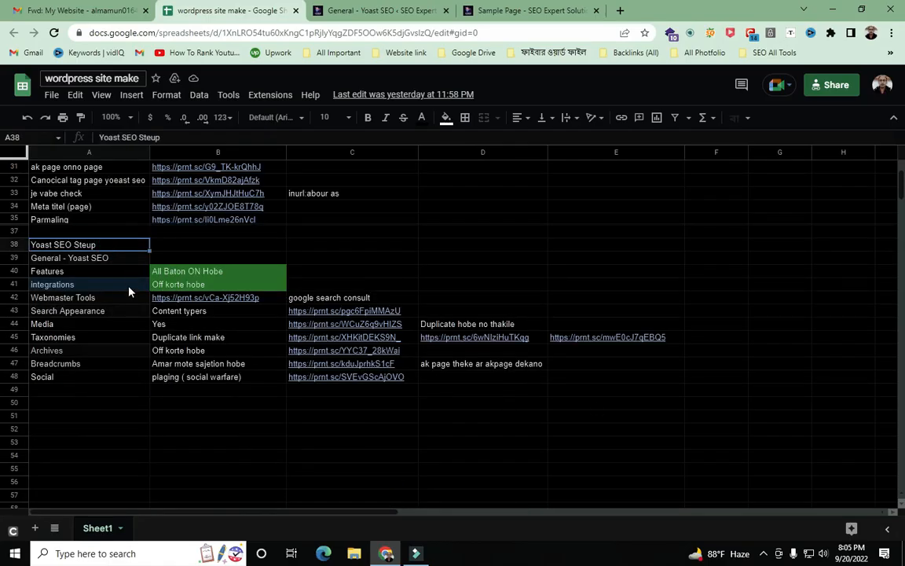
pyautogui.click(97, 263)
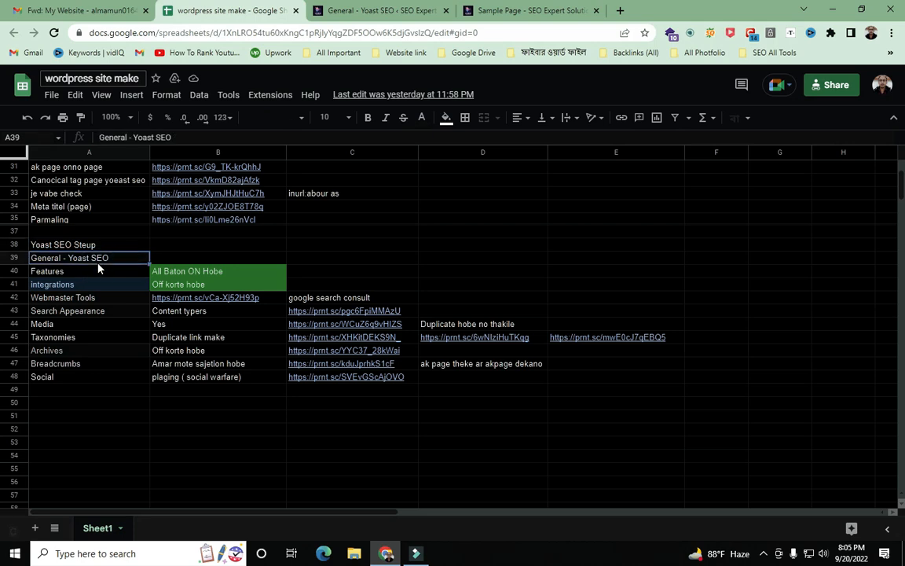
pyautogui.click(63, 263)
pyautogui.click(61, 275)
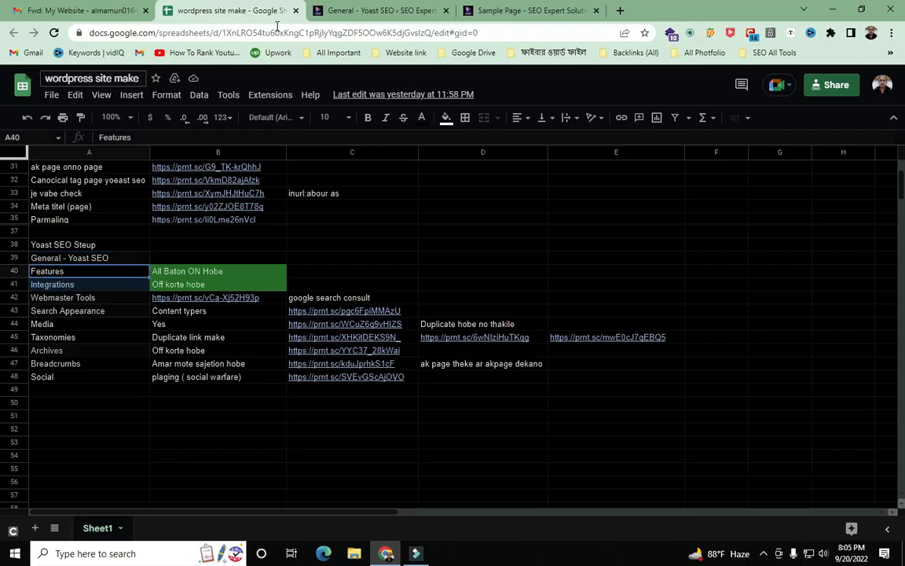
# - Return to WordPress and reload the Yoast SEO General settings page
pyautogui.click(376, 10)
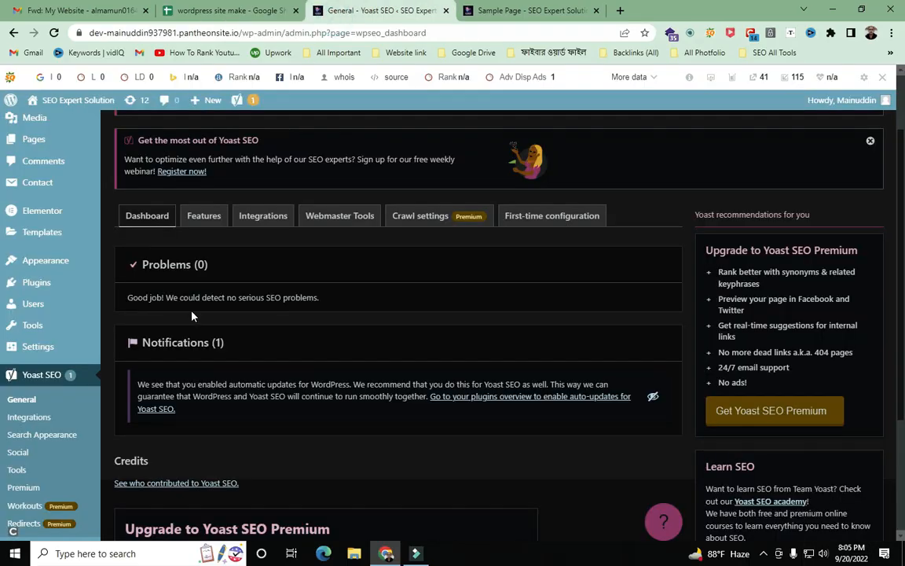
pyautogui.scroll(-2, 157, 180)
pyautogui.scroll(3, 195, 238)
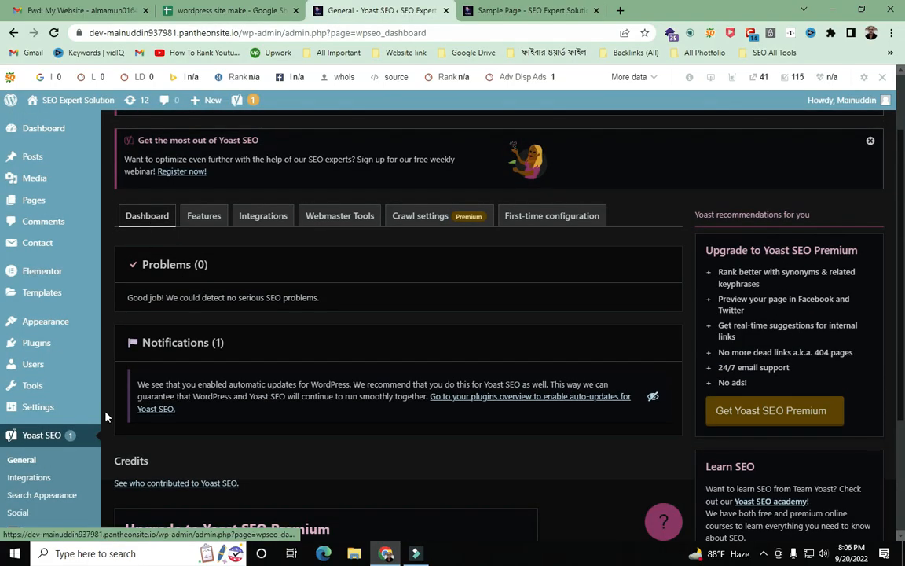
pyautogui.scroll(-2, 108, 416)
pyautogui.click(16, 380)
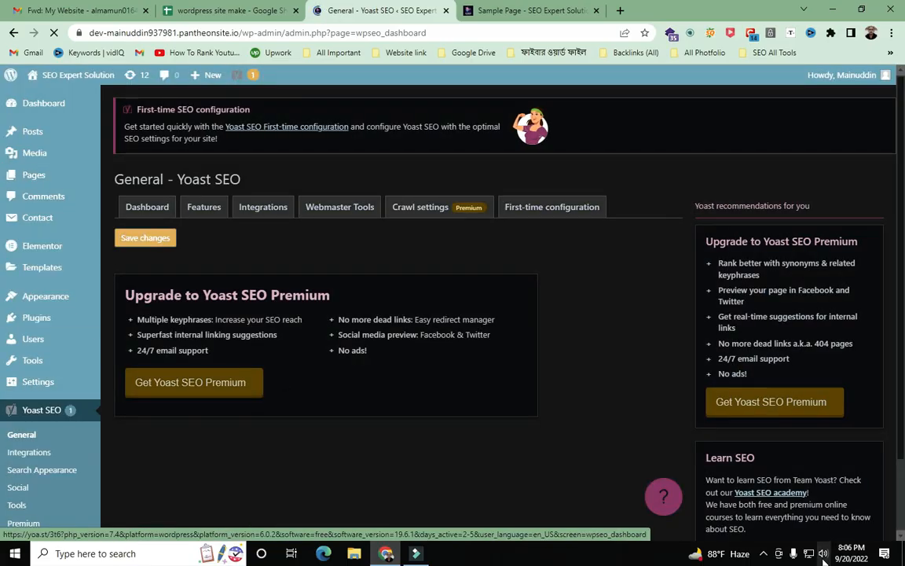
# - Capture the screen and arrow the Dashboard, Features, Integrations, Webmaster Tools, Crawl settings and First-time configuration tabs
pyautogui.press('Print')
pyautogui.moveTo(1, 1)
pyautogui.mouseDown()
pyautogui.moveTo(903, 520)
pyautogui.moveTo(903, 564)
pyautogui.mouseUp()
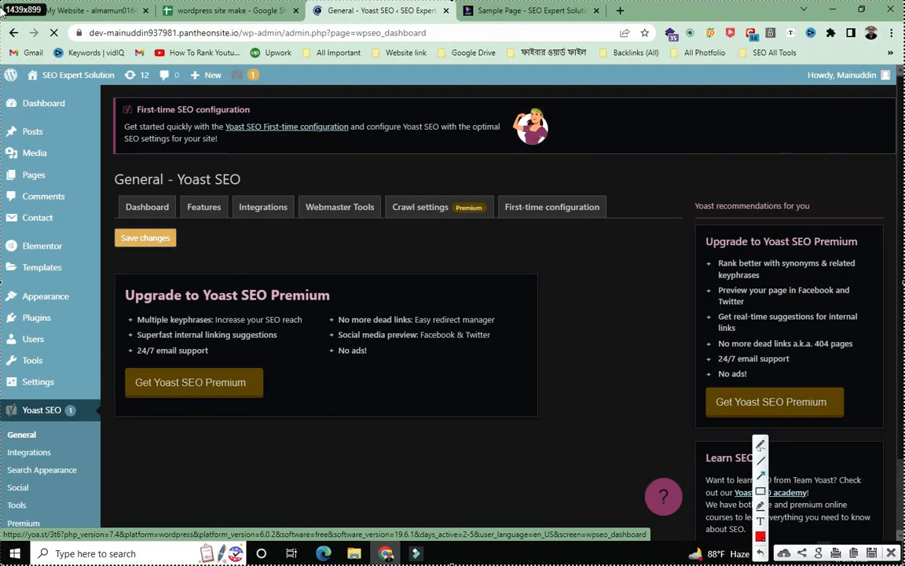
pyautogui.moveTo(8, 21); pyautogui.dragTo(125, 198)
pyautogui.moveTo(134, 50); pyautogui.dragTo(191, 197)
pyautogui.moveTo(213, 126); pyautogui.dragTo(227, 143)
pyautogui.moveTo(244, 176); pyautogui.dragTo(260, 196)
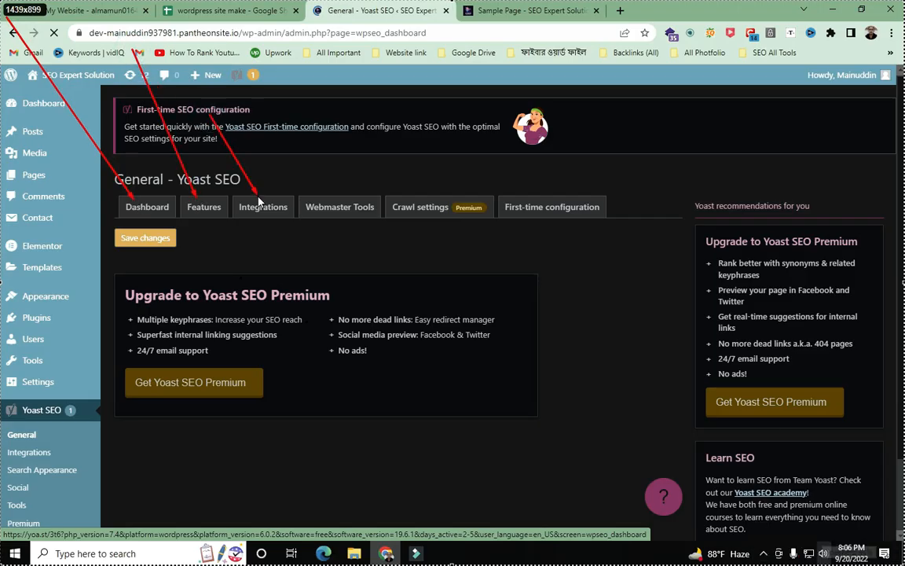
pyautogui.moveTo(275, 121); pyautogui.dragTo(338, 208)
pyautogui.moveTo(335, 112); pyautogui.dragTo(415, 220)
pyautogui.moveTo(406, 102); pyautogui.dragTo(534, 212)
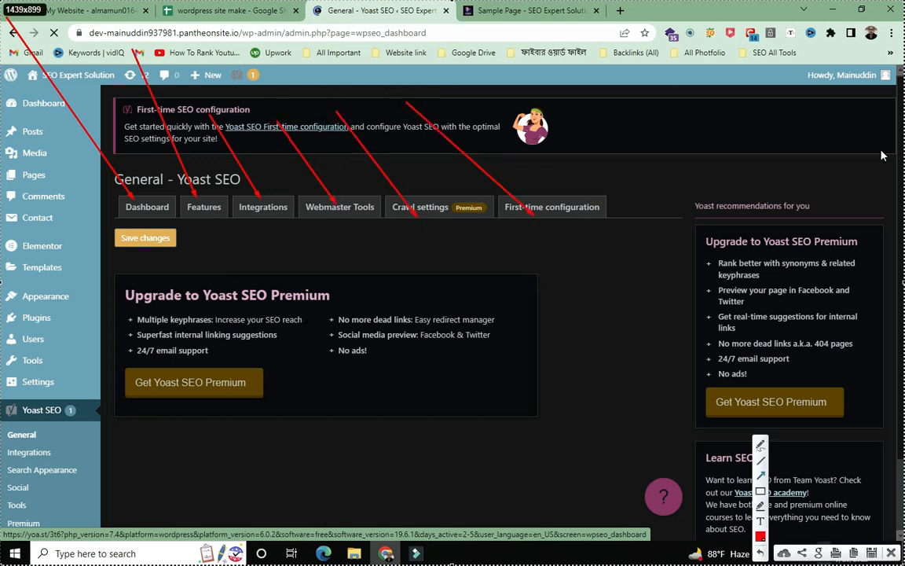
# - Add a second set of arrows at the same settings tabs, then close the annotated capture
pyautogui.moveTo(658, 353); pyautogui.dragTo(196, 222)
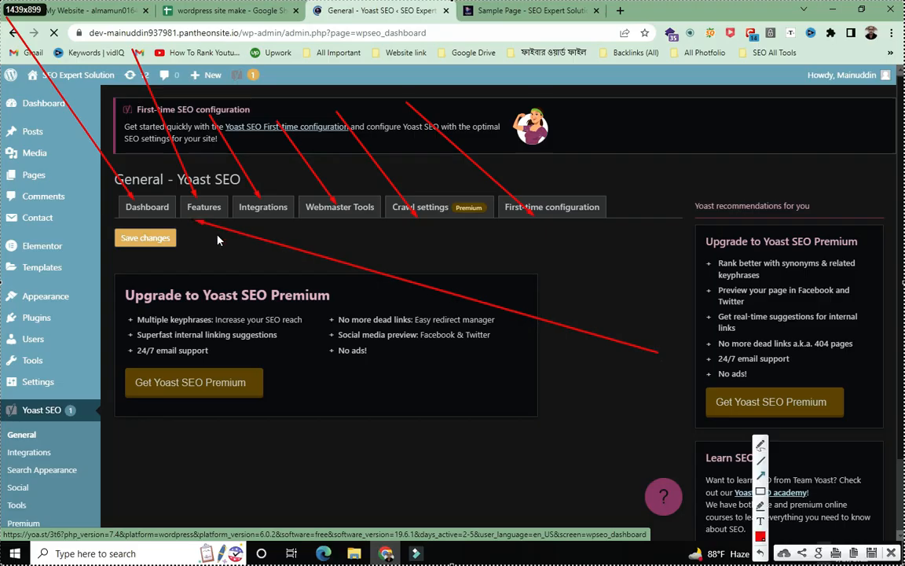
pyautogui.moveTo(1, 115); pyautogui.dragTo(124, 200)
pyautogui.moveTo(97, 114)
pyautogui.mouseDown()
pyautogui.moveTo(171, 173)
pyautogui.moveTo(193, 202)
pyautogui.mouseUp()
pyautogui.moveTo(157, 83)
pyautogui.mouseDown()
pyautogui.moveTo(220, 124)
pyautogui.moveTo(261, 199)
pyautogui.mouseUp()
pyautogui.moveTo(257, 109); pyautogui.dragTo(340, 206)
pyautogui.moveTo(351, 113); pyautogui.dragTo(422, 212)
pyautogui.moveTo(388, 97)
pyautogui.mouseDown()
pyautogui.moveTo(446, 153)
pyautogui.moveTo(529, 204)
pyautogui.mouseUp()
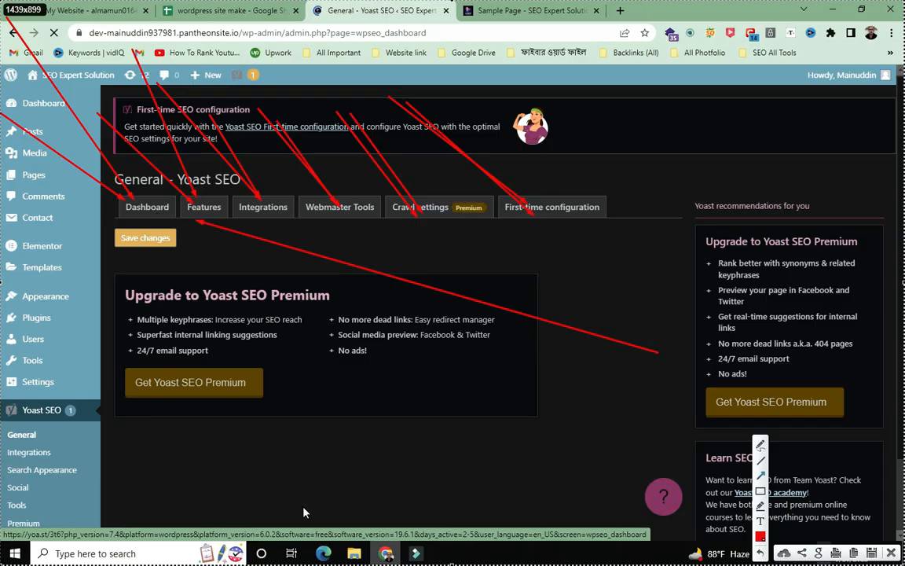
pyautogui.moveTo(142, 480); pyautogui.dragTo(158, 209)
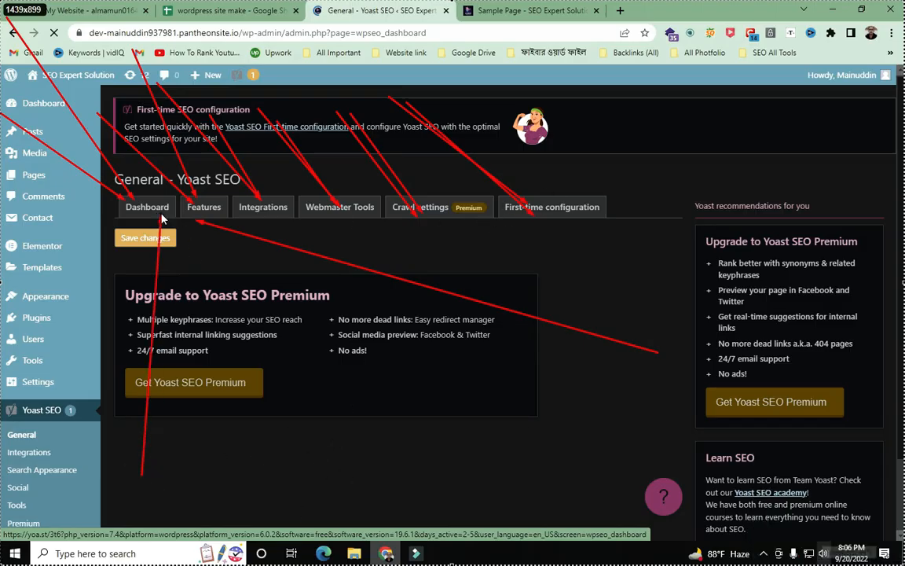
pyautogui.moveTo(272, 453)
pyautogui.mouseDown()
pyautogui.moveTo(240, 266)
pyautogui.moveTo(217, 228)
pyautogui.mouseUp()
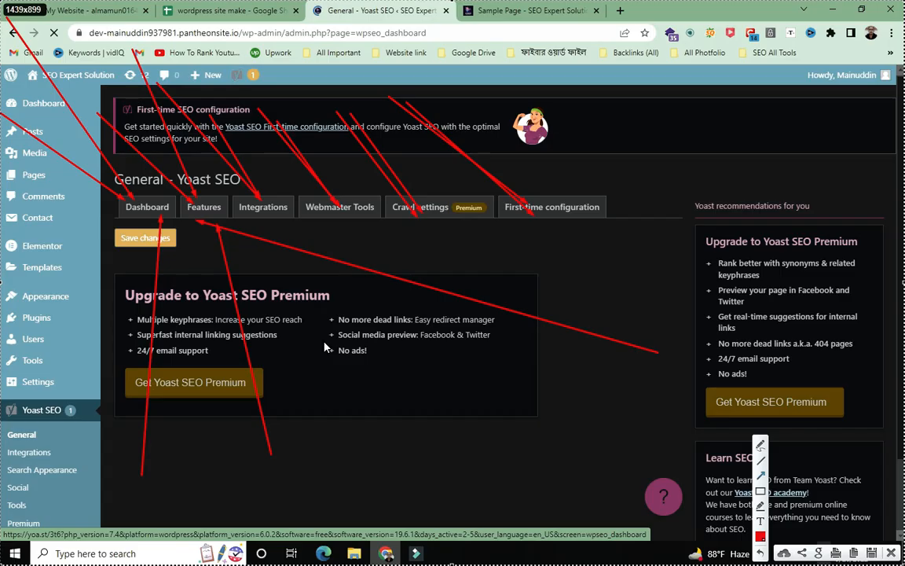
pyautogui.click(892, 554)
pyautogui.scroll(-2, 440, 314)
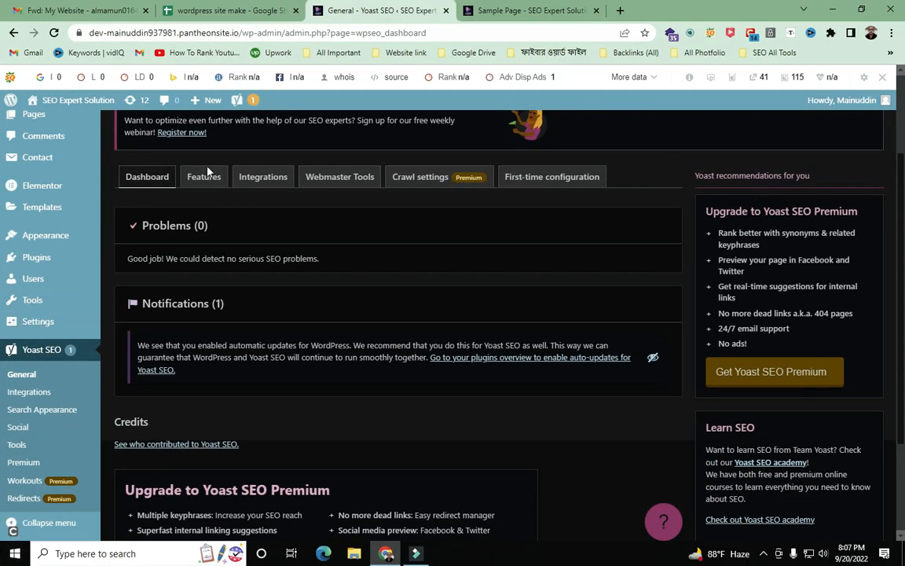
pyautogui.click(145, 177)
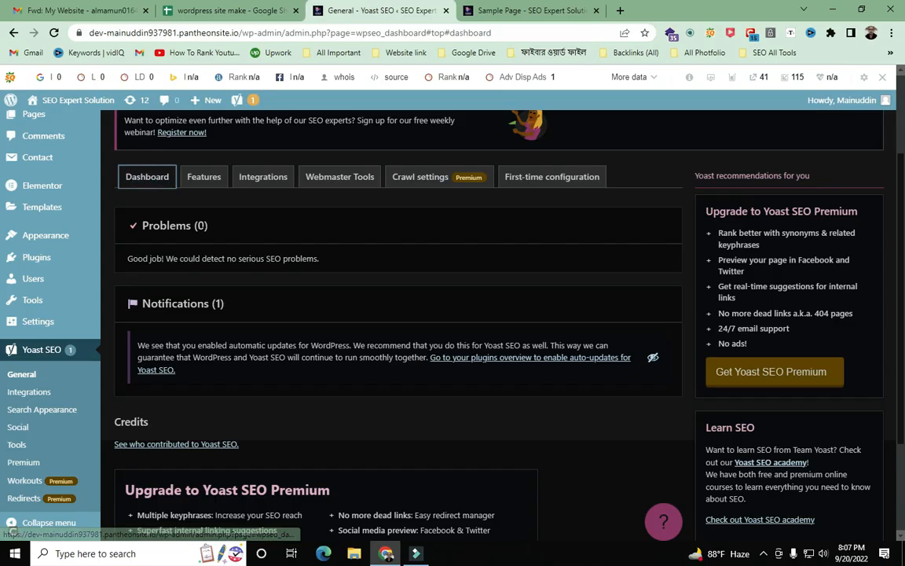
pyautogui.scroll(-2, 393, 314)
pyautogui.scroll(-1, 202, 259)
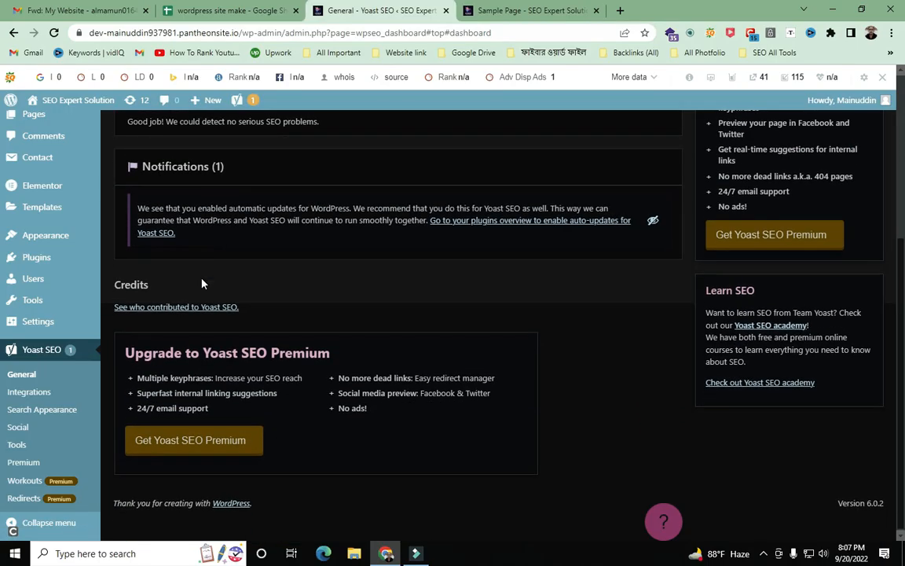
pyautogui.scroll(5, 236, 456)
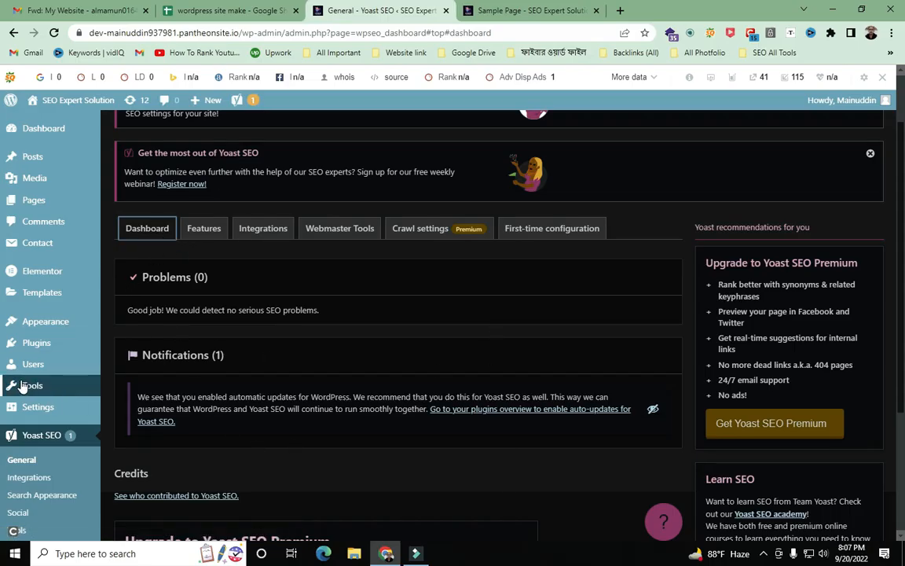
pyautogui.moveTo(33, 283)
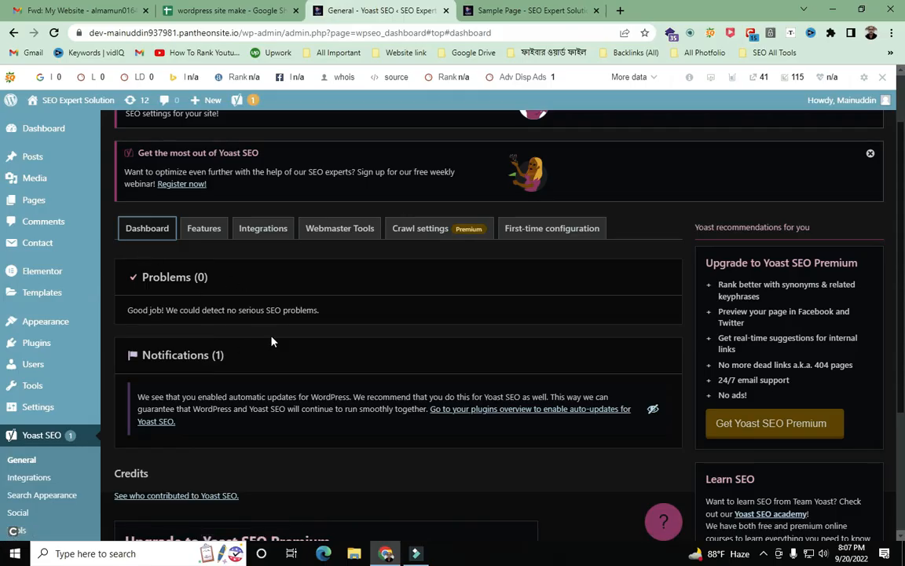
pyautogui.scroll(-2, 393, 379)
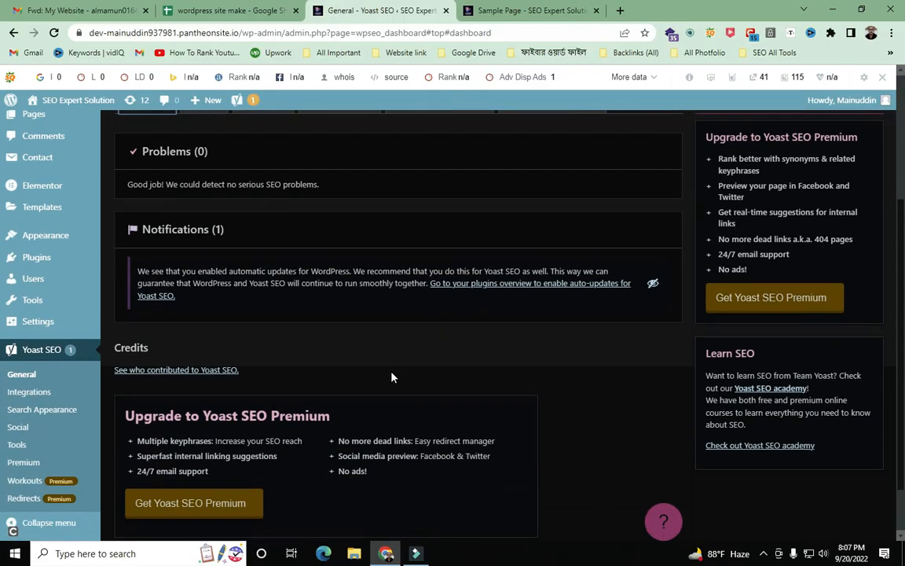
pyautogui.doubleClick(201, 151)
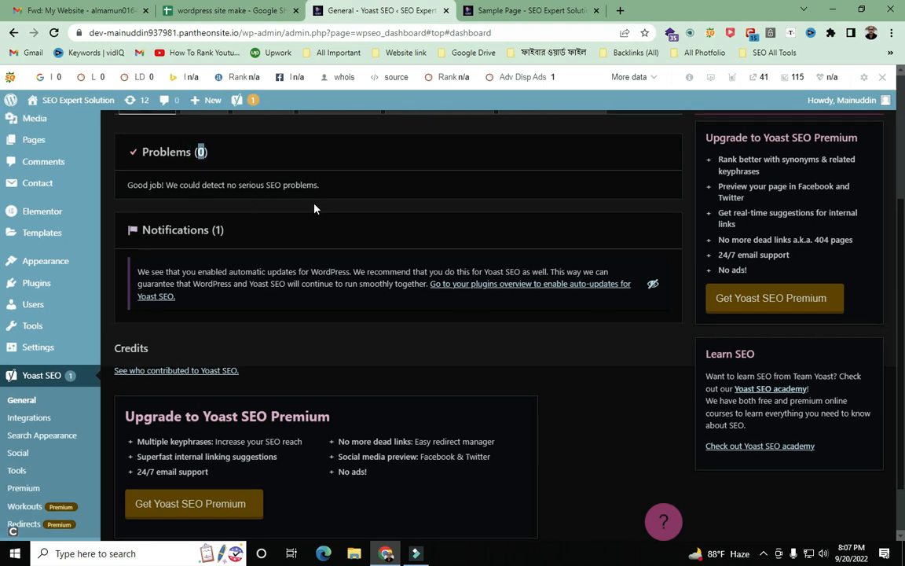
pyautogui.scroll(2, 314, 209)
pyautogui.click(347, 284)
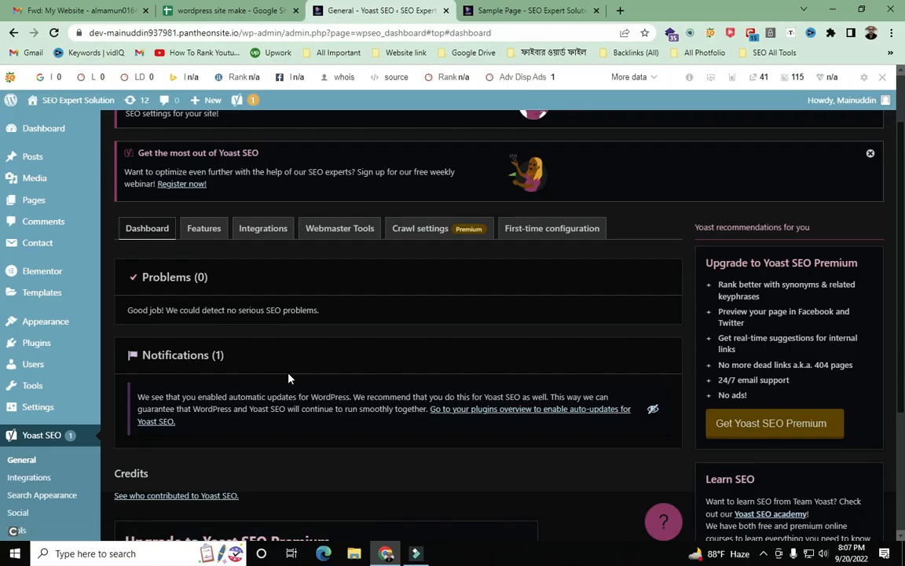
pyautogui.press('Print')
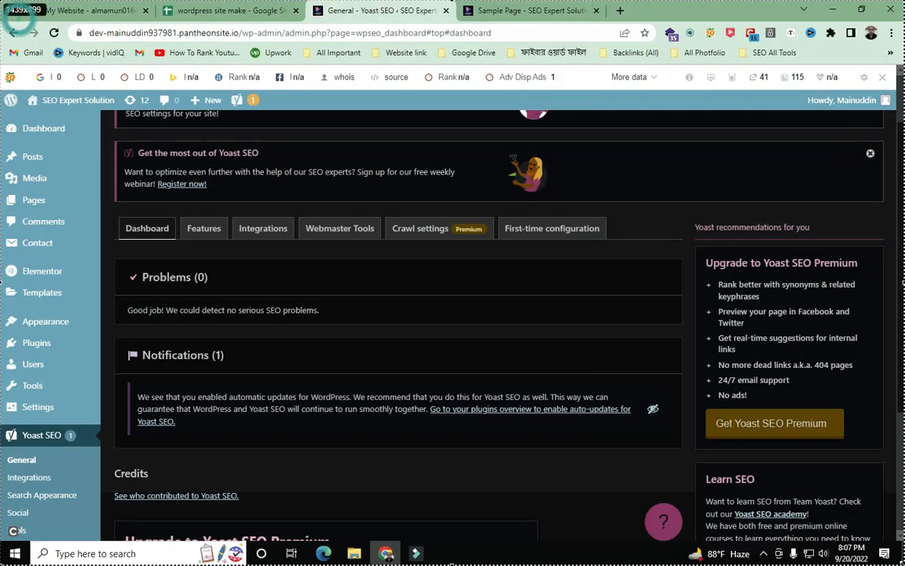
pyautogui.moveTo(0, 1); pyautogui.dragTo(904, 564)
pyautogui.click(765, 474)
pyautogui.moveTo(561, 562); pyautogui.dragTo(123, 242)
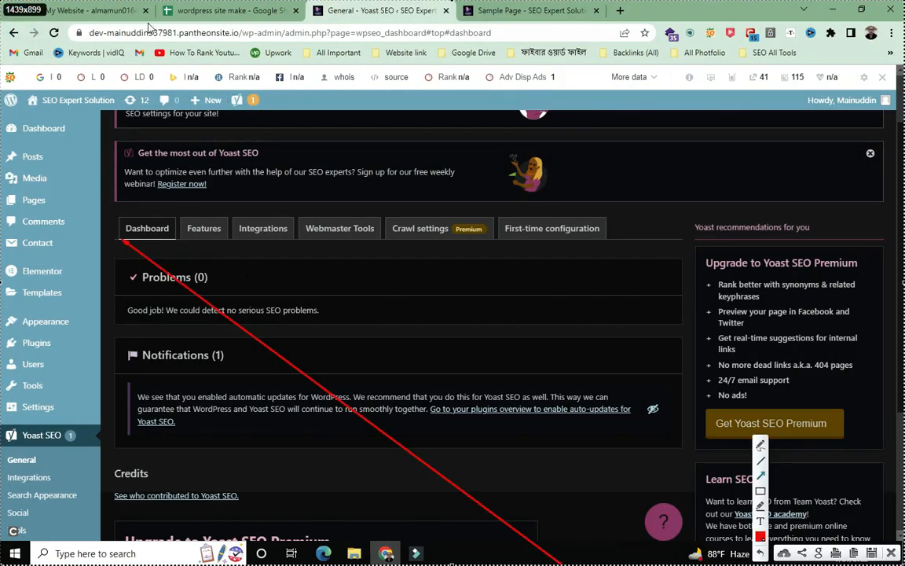
pyautogui.moveTo(10, 6); pyautogui.dragTo(186, 226)
pyautogui.moveTo(105, 411)
pyautogui.mouseDown()
pyautogui.moveTo(151, 242)
pyautogui.moveTo(186, 243)
pyautogui.mouseUp()
pyautogui.moveTo(24, 142)
pyautogui.mouseDown()
pyautogui.moveTo(66, 161)
pyautogui.moveTo(121, 240)
pyautogui.mouseUp()
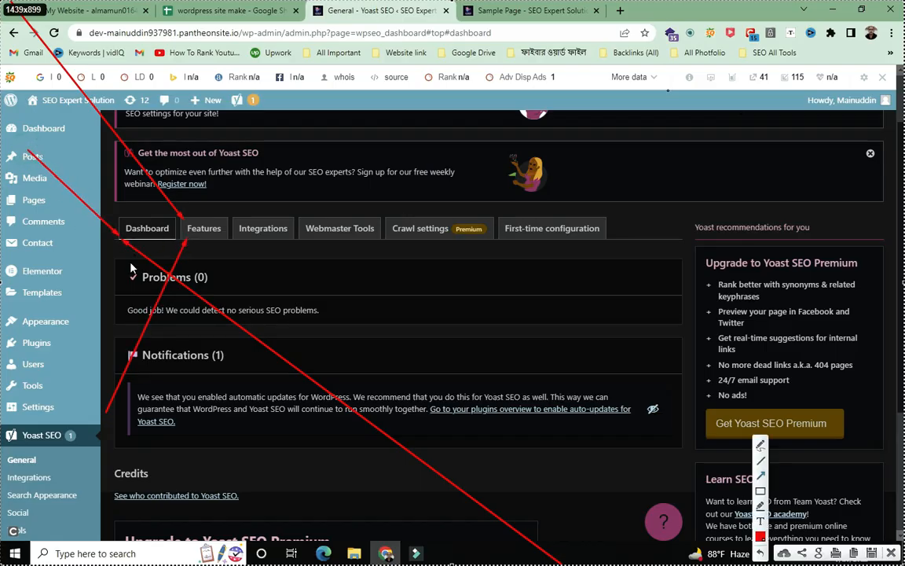
pyautogui.moveTo(47, 221); pyautogui.dragTo(209, 182)
pyautogui.moveTo(275, 135)
pyautogui.mouseDown()
pyautogui.moveTo(206, 220)
pyautogui.moveTo(214, 227)
pyautogui.mouseUp()
pyautogui.moveTo(199, 277); pyautogui.dragTo(223, 226)
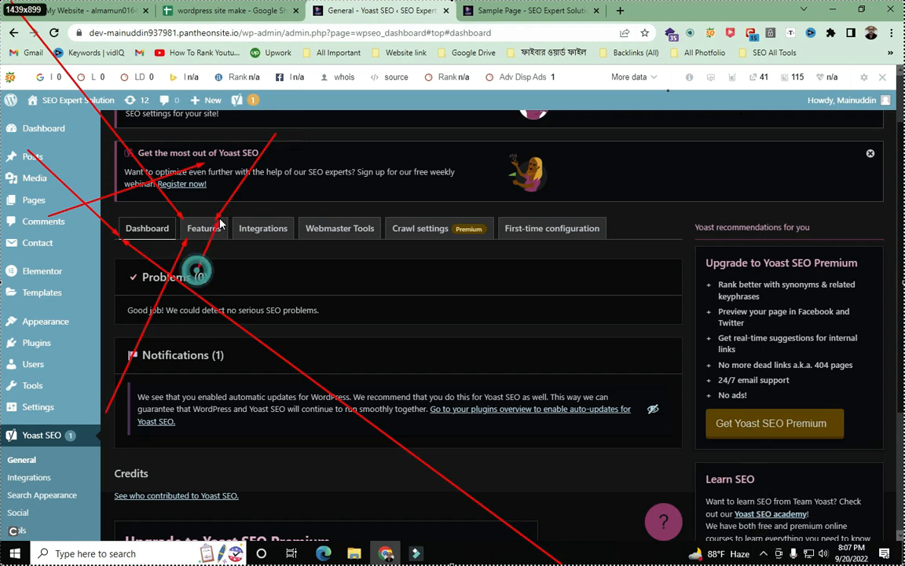
pyautogui.press('Escape')
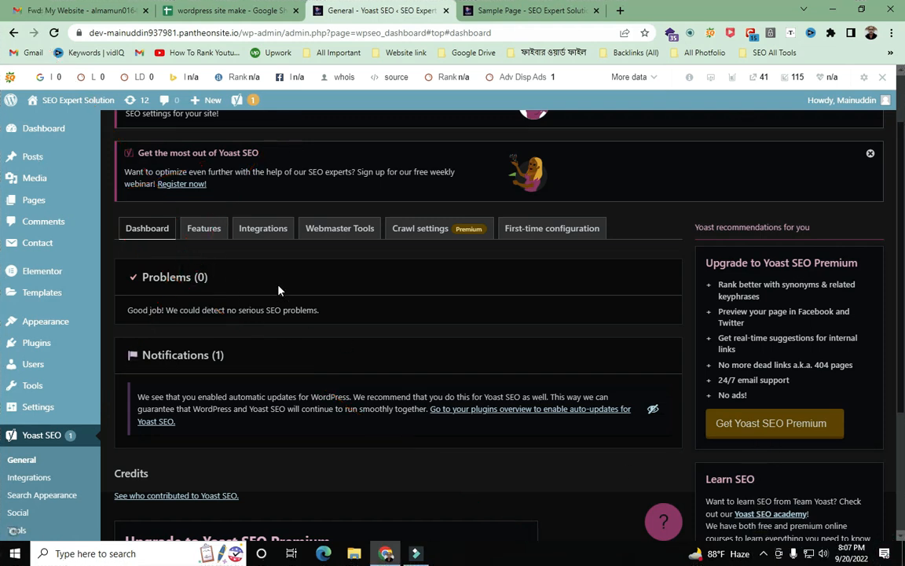
# - Open the Features tab and switch SEO analysis and Readability analysis off
pyautogui.click(206, 229)
pyautogui.scroll(-2, 439, 196)
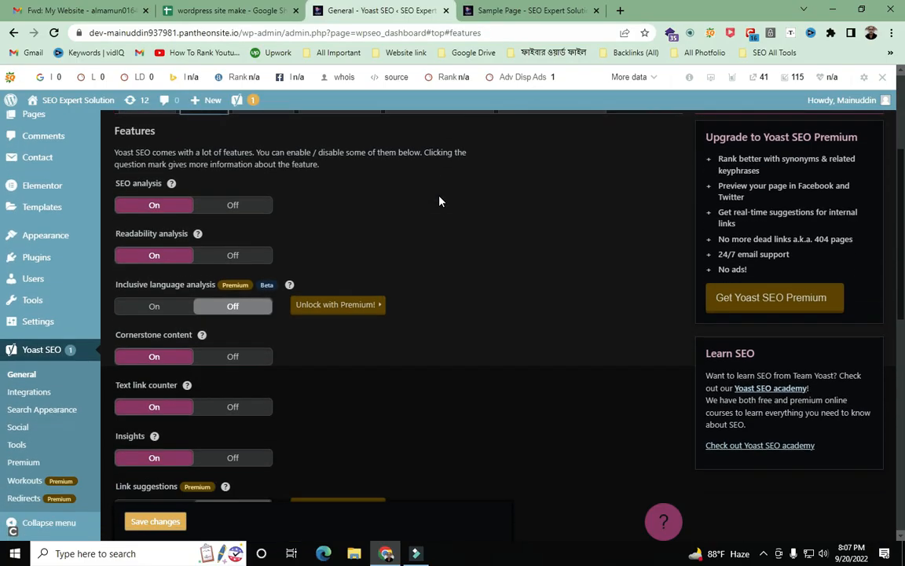
pyautogui.click(162, 205)
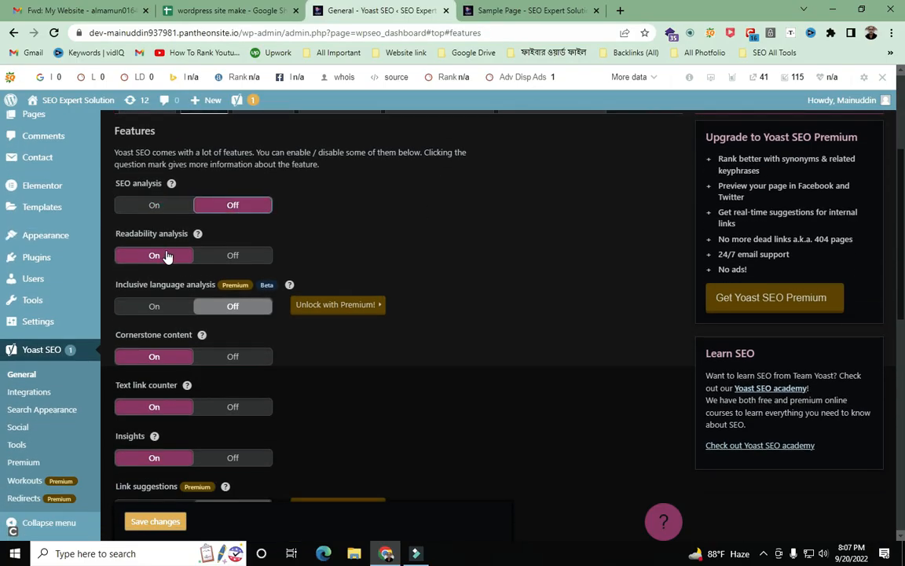
pyautogui.click(165, 256)
pyautogui.scroll(-8, 218, 319)
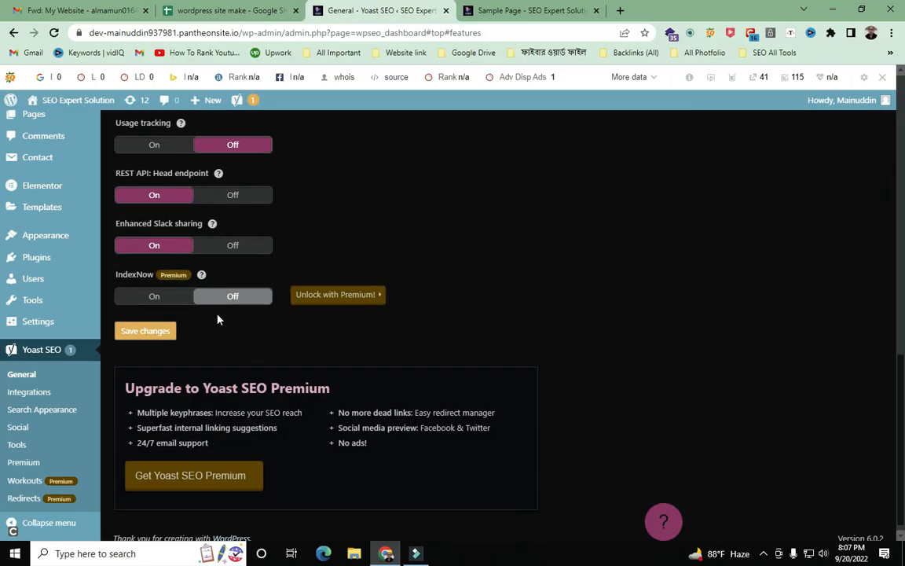
pyautogui.scroll(10, 218, 318)
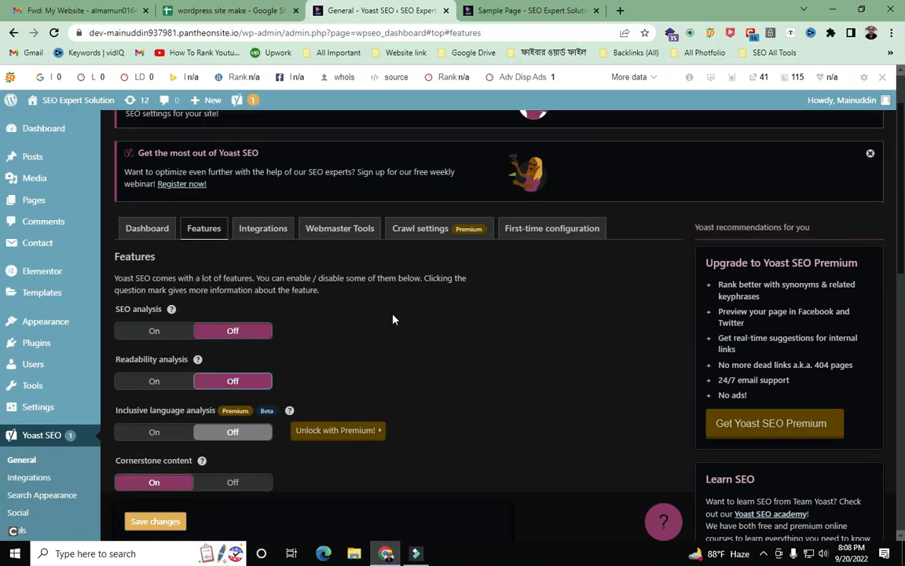
pyautogui.scroll(-1, 432, 349)
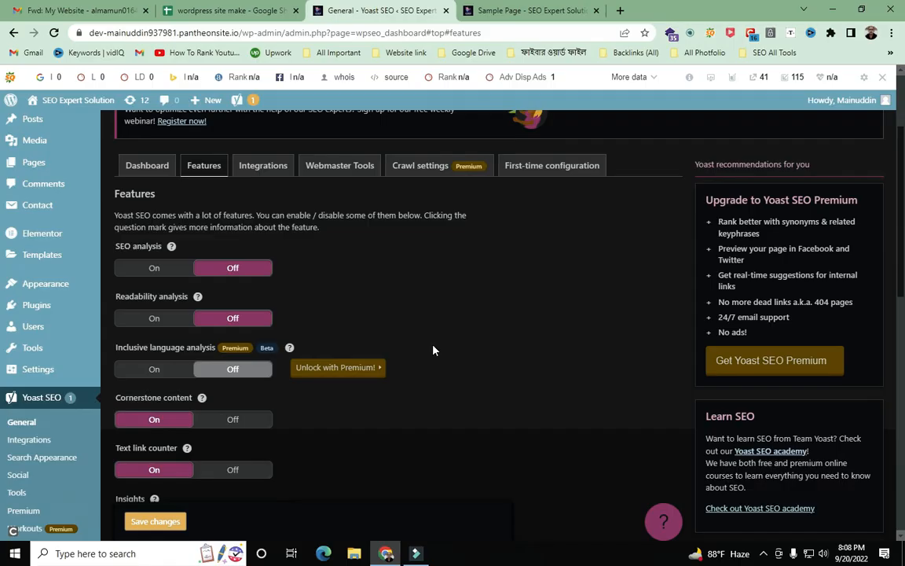
# - Capture the screen and arrow SEO analysis, Readability, Inclusive language, Cornerstone content and Text link counter
pyautogui.press('Print')
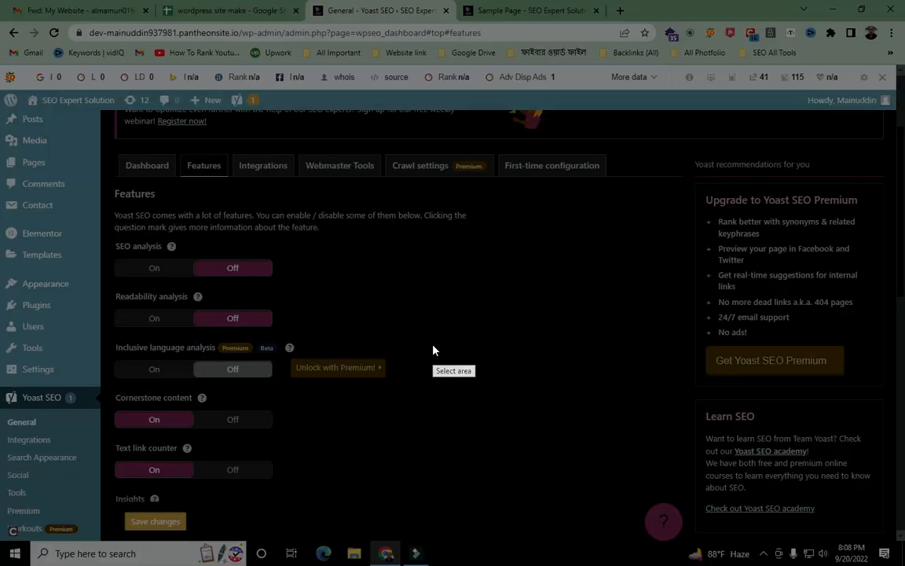
pyautogui.moveTo(0, 0); pyautogui.dragTo(904, 565)
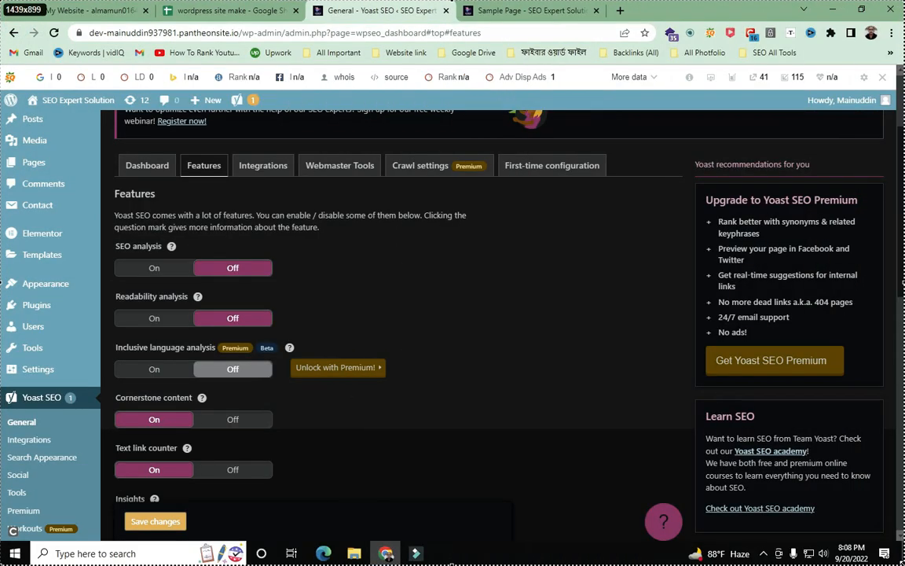
pyautogui.click(764, 476)
pyautogui.moveTo(39, 146); pyautogui.dragTo(128, 248)
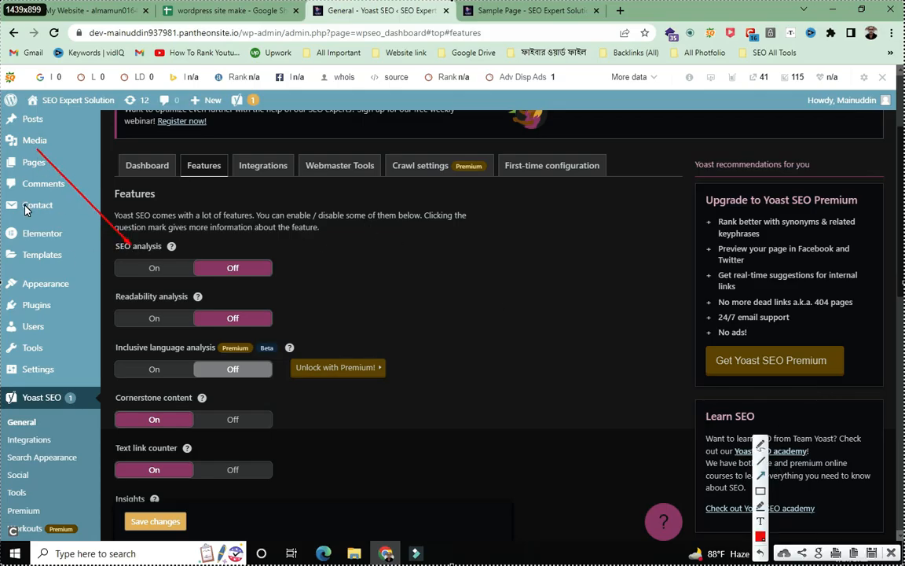
pyautogui.moveTo(26, 210); pyautogui.dragTo(120, 296)
pyautogui.moveTo(20, 216)
pyautogui.mouseDown()
pyautogui.moveTo(108, 282)
pyautogui.moveTo(122, 337)
pyautogui.mouseUp()
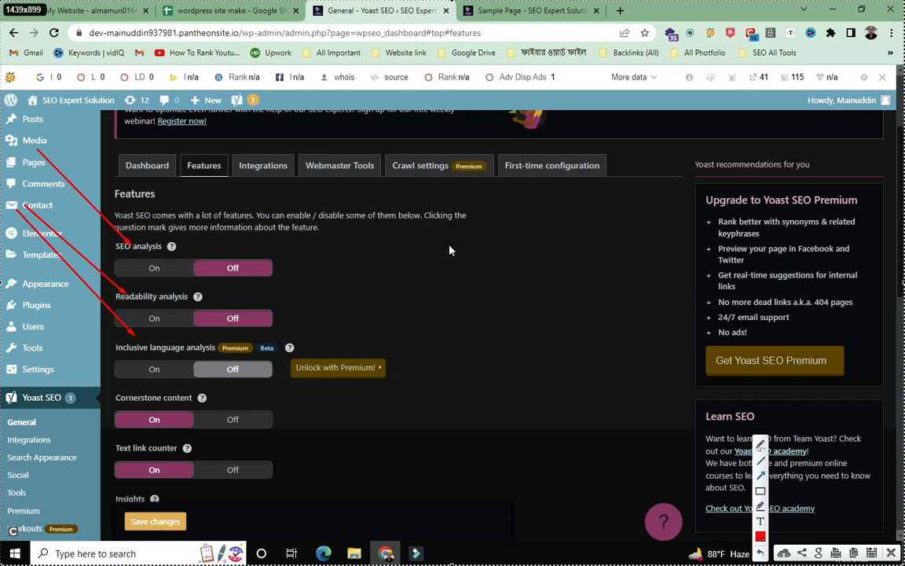
pyautogui.moveTo(453, 171)
pyautogui.mouseDown()
pyautogui.moveTo(201, 245)
pyautogui.moveTo(169, 263)
pyautogui.mouseUp()
pyautogui.moveTo(399, 228); pyautogui.dragTo(169, 316)
pyautogui.moveTo(523, 248)
pyautogui.mouseDown()
pyautogui.moveTo(361, 322)
pyautogui.moveTo(150, 371)
pyautogui.moveTo(141, 393)
pyautogui.mouseUp()
pyautogui.moveTo(564, 346); pyautogui.dragTo(188, 472)
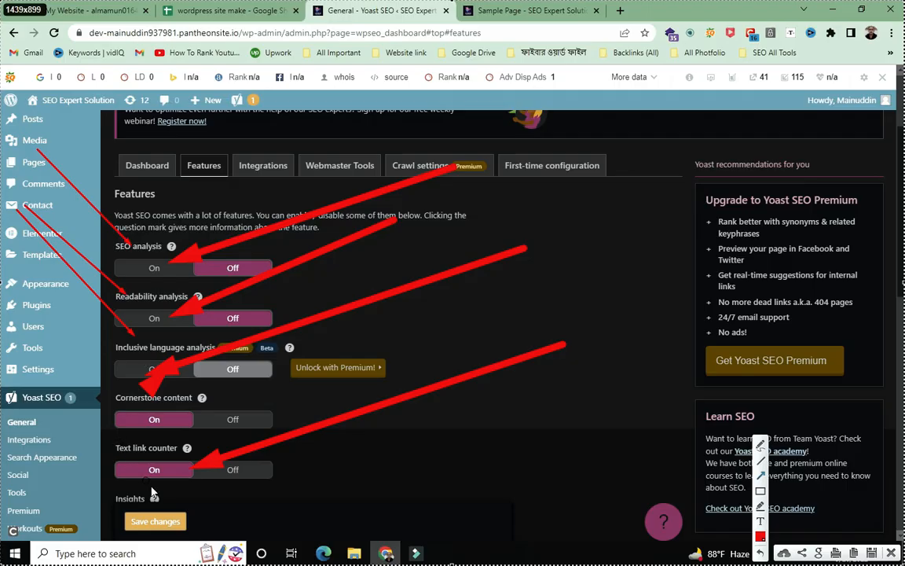
# - Close the capture and switch SEO analysis and Readability analysis back on
pyautogui.click(891, 554)
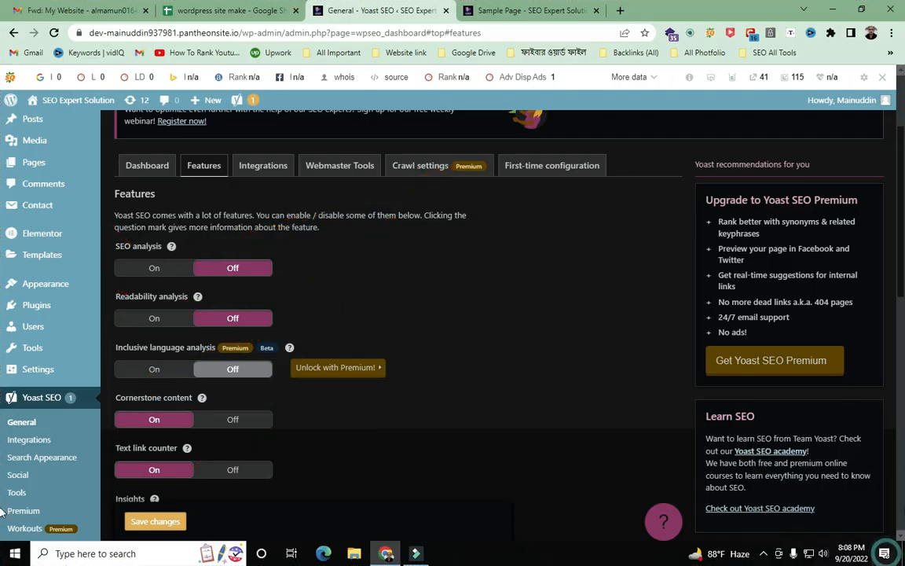
pyautogui.click(238, 270)
pyautogui.click(234, 319)
# - Scroll through the lower Features toggles and switch Usage tracking on
pyautogui.scroll(-2, 236, 307)
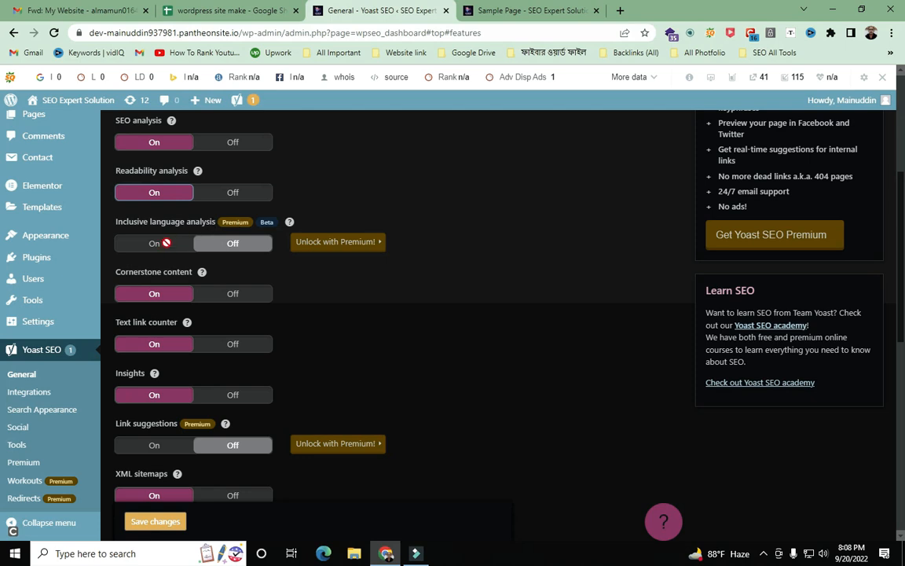
pyautogui.scroll(-5, 189, 238)
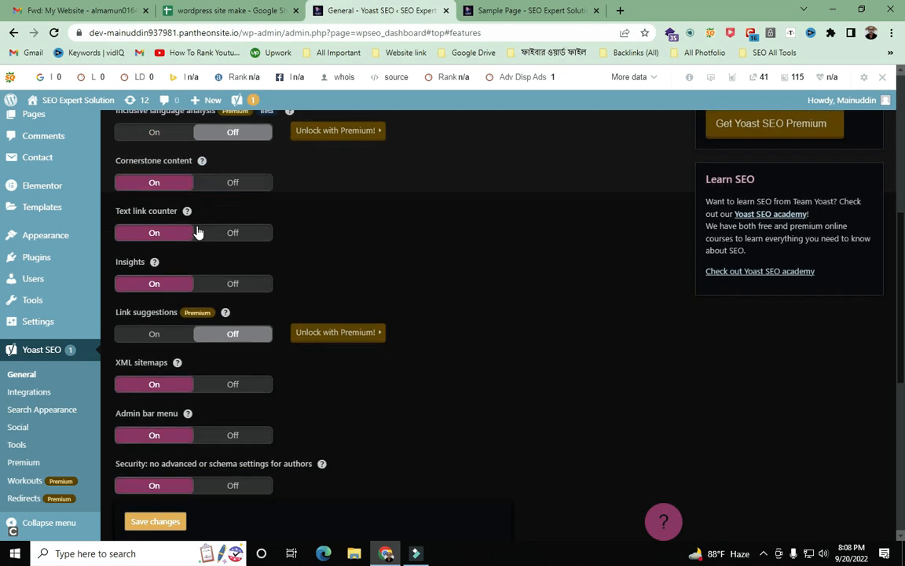
pyautogui.scroll(2, 178, 180)
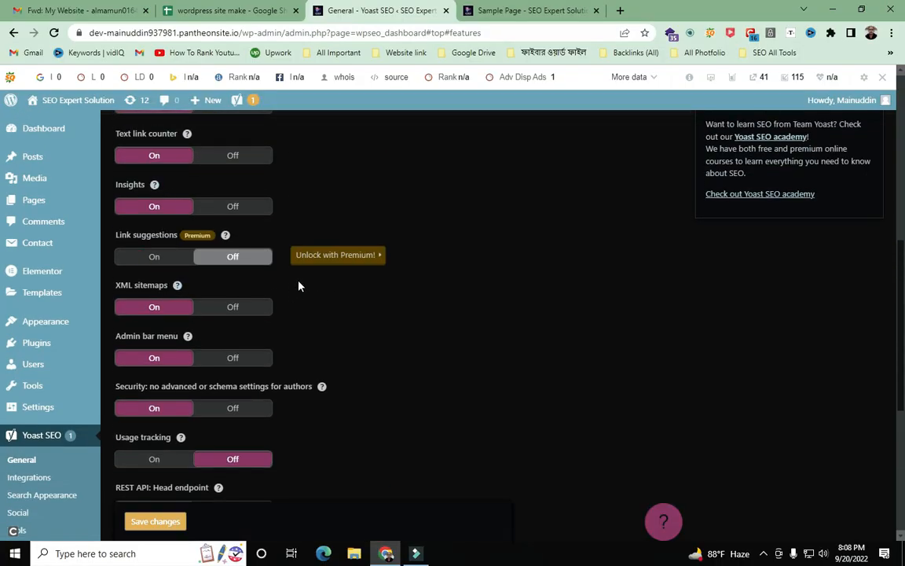
pyautogui.scroll(-3, 169, 273)
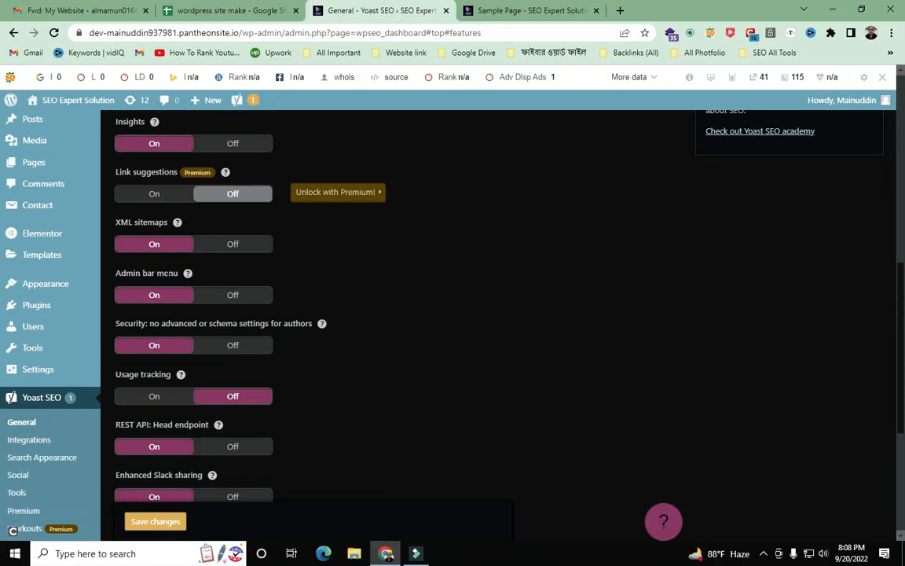
pyautogui.scroll(-1, 241, 289)
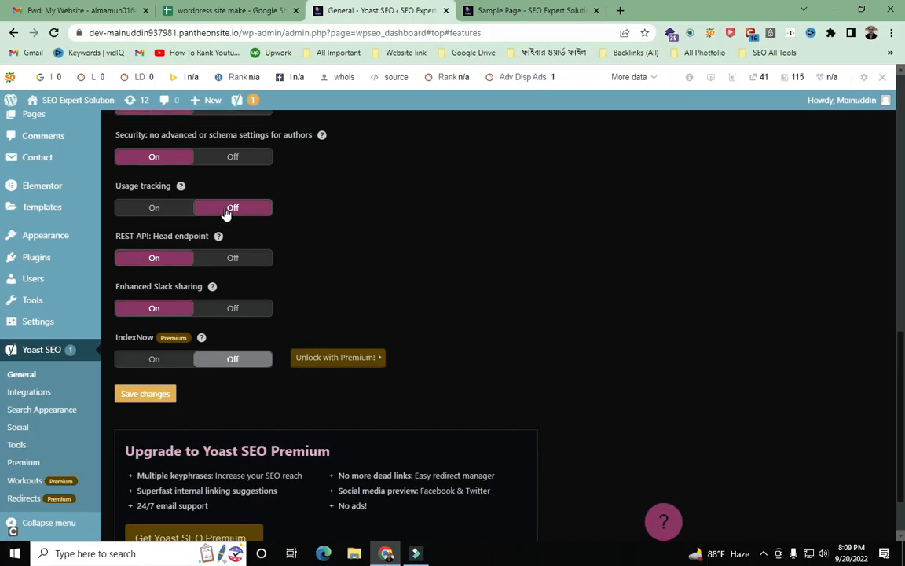
pyautogui.click(222, 210)
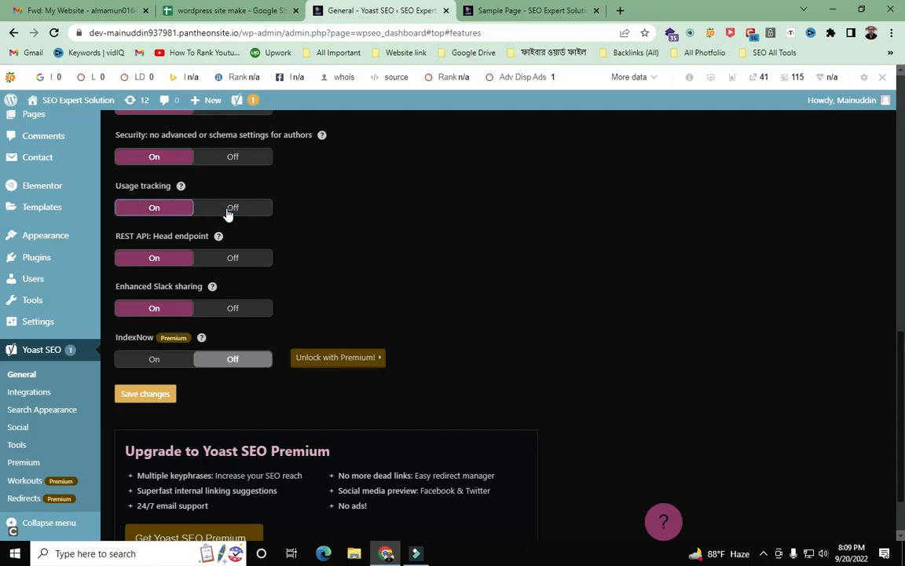
pyautogui.scroll(-1, 228, 214)
pyautogui.scroll(1, 228, 214)
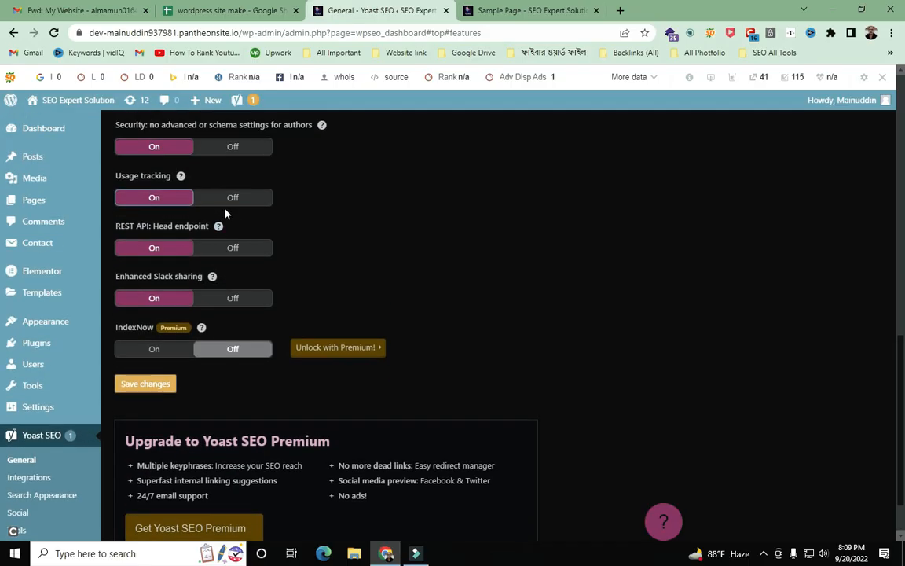
# - Capture the screen and arrow the Security, Usage tracking, REST API Head endpoint and IndexNow settings
pyautogui.press('Print')
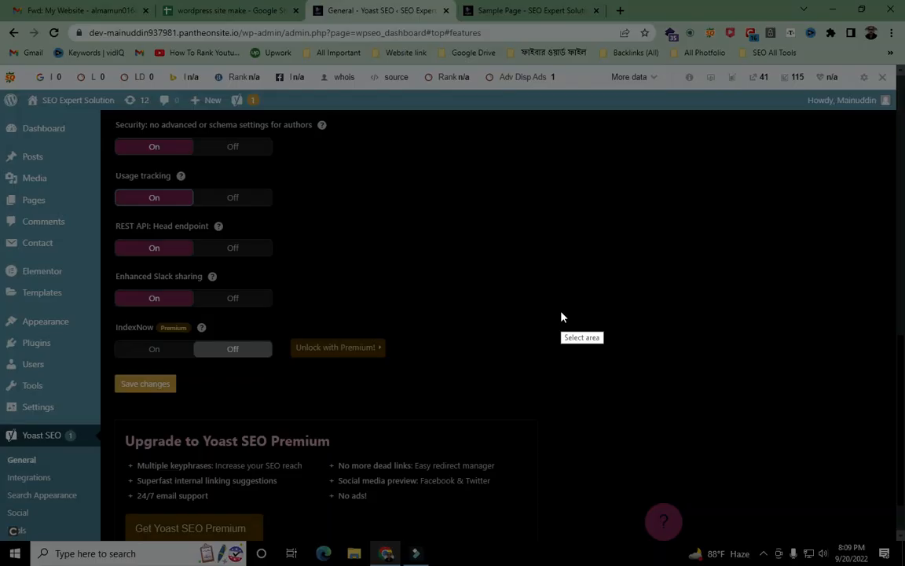
pyautogui.moveTo(3, 7)
pyautogui.mouseDown()
pyautogui.moveTo(12, 31)
pyautogui.moveTo(747, 549)
pyautogui.moveTo(890, 554)
pyautogui.mouseUp()
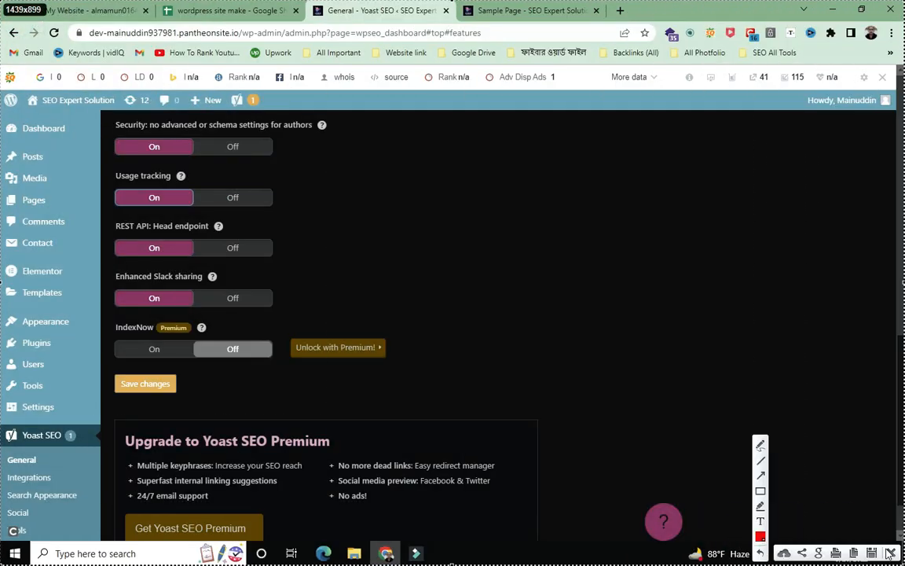
pyautogui.click(759, 475)
pyautogui.click(760, 478)
pyautogui.moveTo(374, 10); pyautogui.dragTo(370, 14)
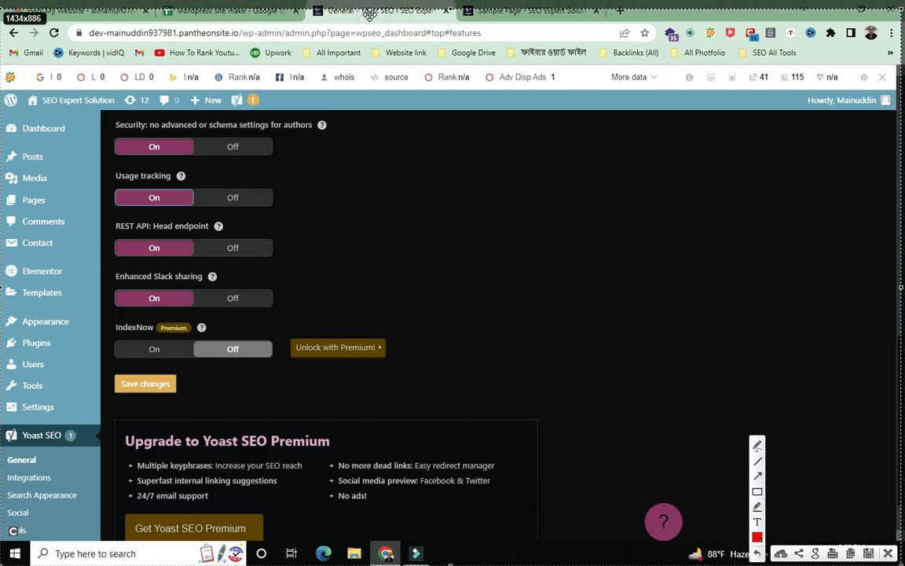
pyautogui.click(760, 478)
pyautogui.moveTo(474, 58)
pyautogui.mouseDown()
pyautogui.moveTo(401, 68)
pyautogui.moveTo(208, 139)
pyautogui.mouseUp()
pyautogui.moveTo(462, 102)
pyautogui.mouseDown()
pyautogui.moveTo(236, 158)
pyautogui.moveTo(184, 203)
pyautogui.mouseUp()
pyautogui.moveTo(595, 100); pyautogui.dragTo(220, 236)
pyautogui.moveTo(641, 165)
pyautogui.mouseDown()
pyautogui.moveTo(598, 188)
pyautogui.moveTo(272, 283)
pyautogui.mouseUp()
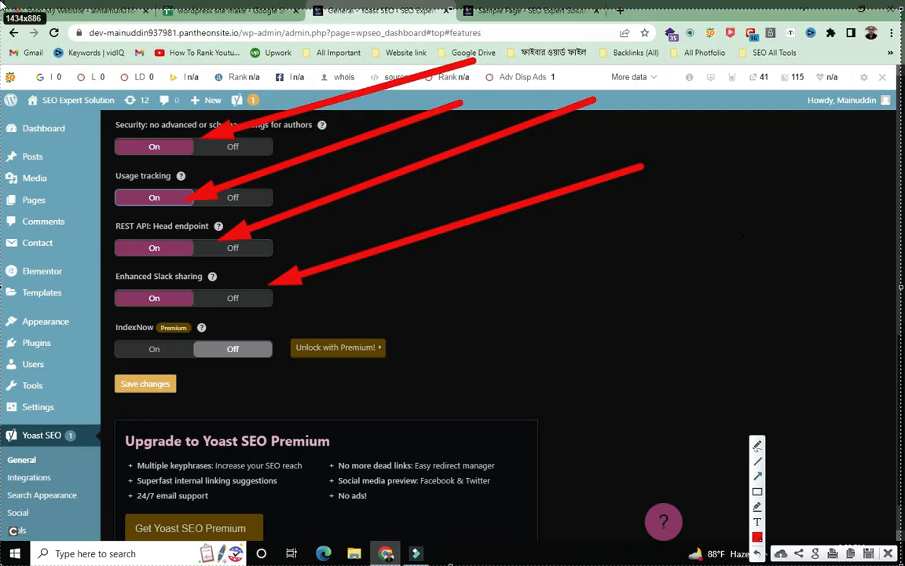
pyautogui.moveTo(3, 59)
pyautogui.mouseDown()
pyautogui.moveTo(24, 160)
pyautogui.moveTo(81, 214)
pyautogui.moveTo(144, 379)
pyautogui.mouseUp()
# - Arrow the save area, close the capture, and save the Features settings
pyautogui.moveTo(24, 528); pyautogui.dragTo(130, 399)
pyautogui.moveTo(450, 560)
pyautogui.mouseDown()
pyautogui.moveTo(180, 435)
pyautogui.moveTo(162, 397)
pyautogui.mouseUp()
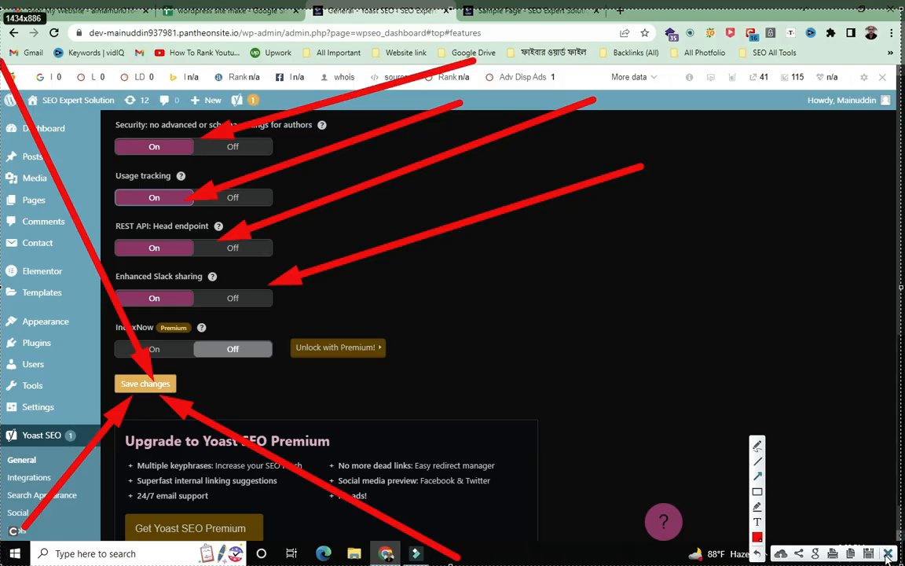
pyautogui.click(887, 555)
pyautogui.click(140, 385)
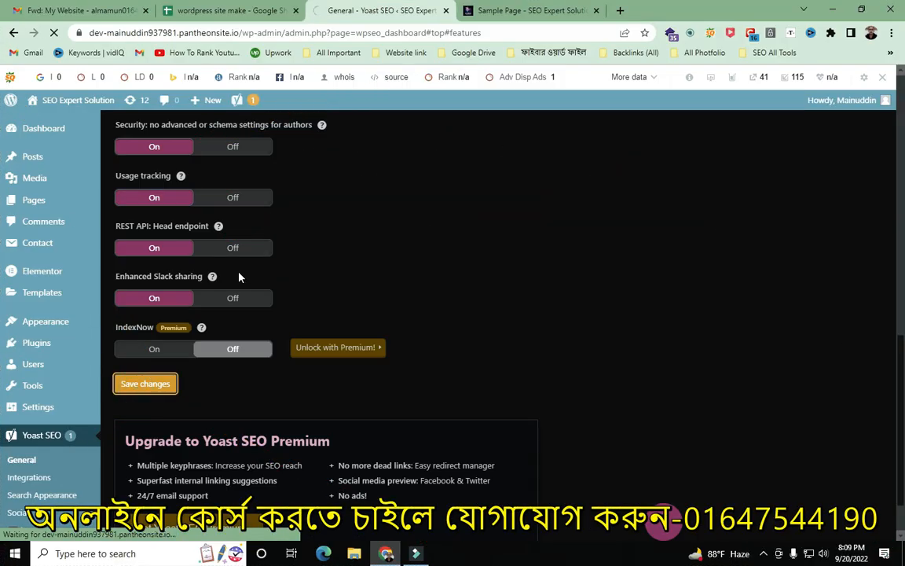
pyautogui.click(225, 8)
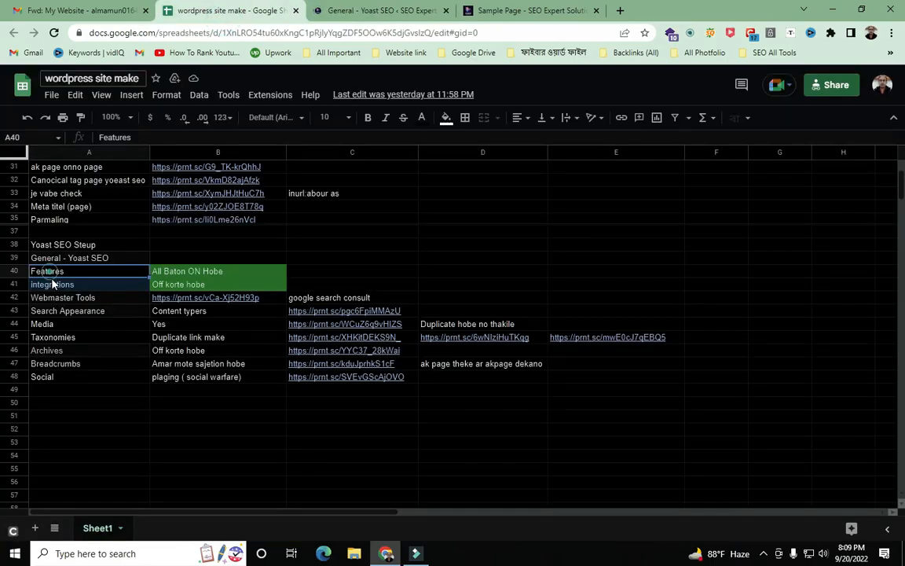
pyautogui.click(234, 271)
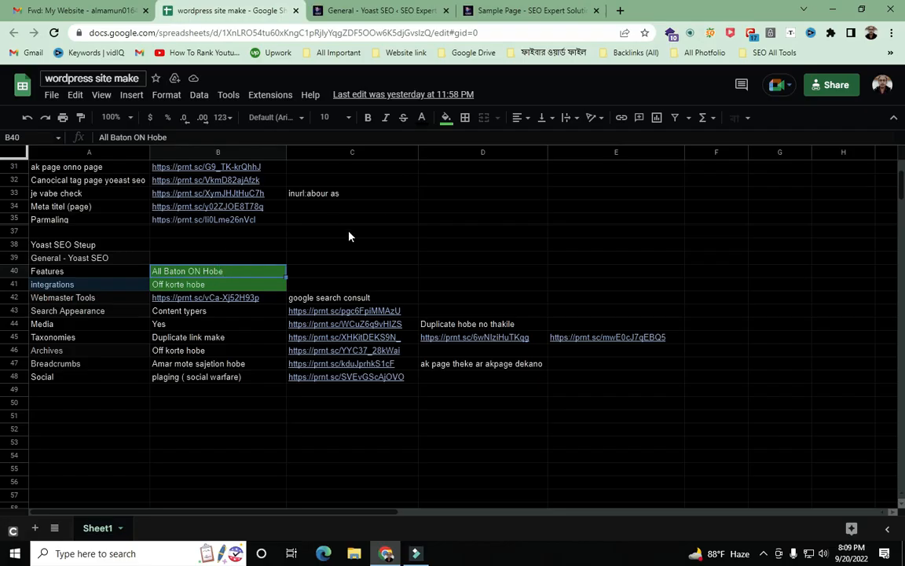
pyautogui.click(67, 286)
pyautogui.click(167, 286)
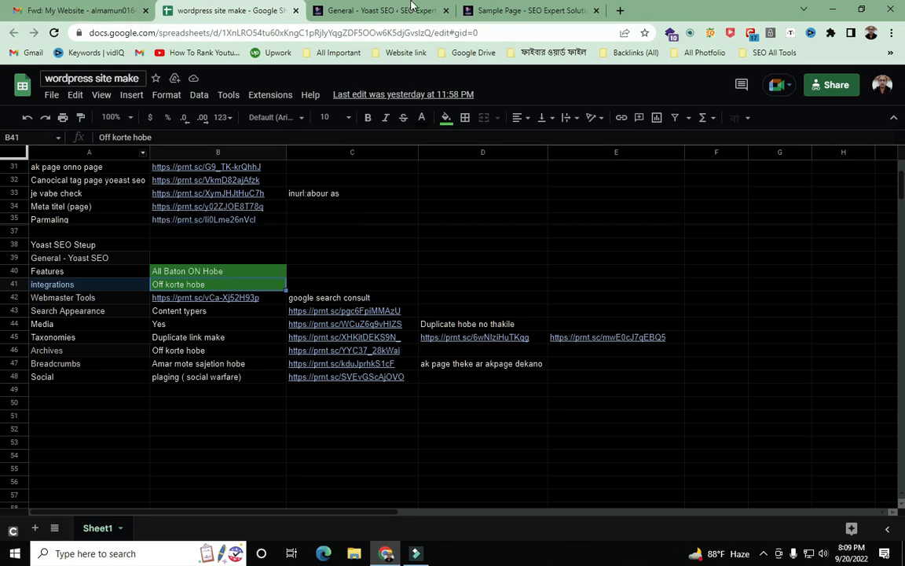
pyautogui.click(381, 10)
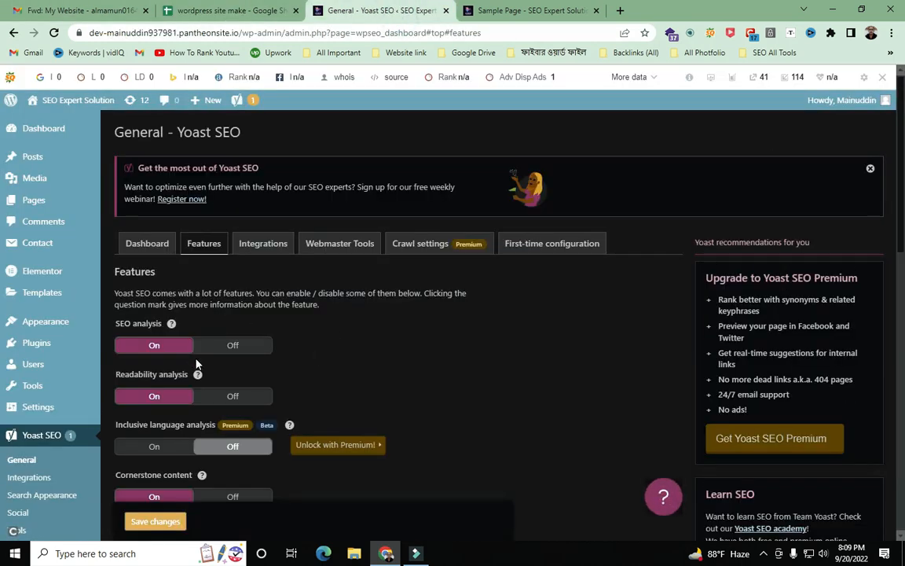
pyautogui.scroll(-5, 197, 364)
pyautogui.scroll(5, 189, 337)
pyautogui.press('Print')
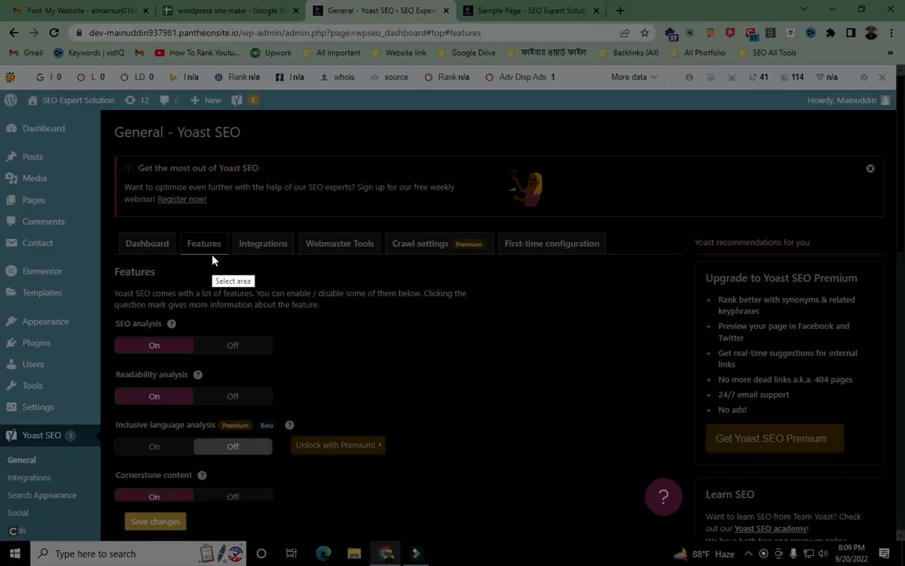
pyautogui.moveTo(1, 0); pyautogui.dragTo(904, 565)
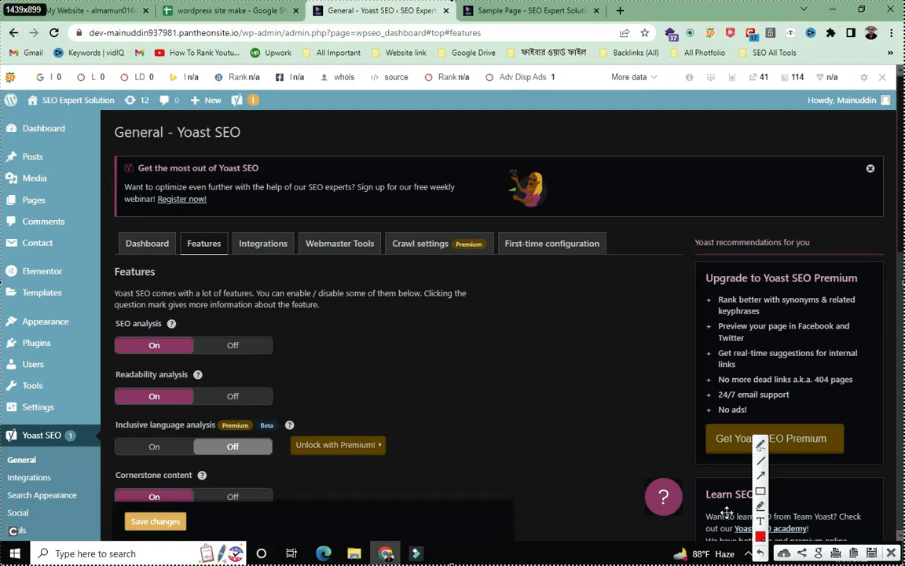
pyautogui.click(760, 476)
pyautogui.moveTo(36, 385); pyautogui.dragTo(126, 250)
pyautogui.moveTo(92, 404); pyautogui.dragTo(202, 248)
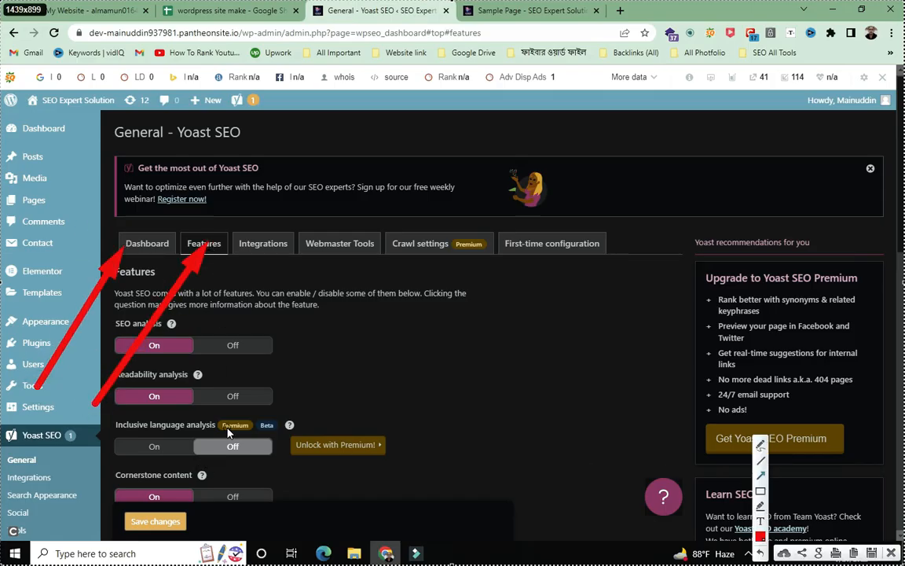
pyautogui.moveTo(192, 429)
pyautogui.mouseDown()
pyautogui.moveTo(252, 239)
pyautogui.moveTo(265, 255)
pyautogui.mouseUp()
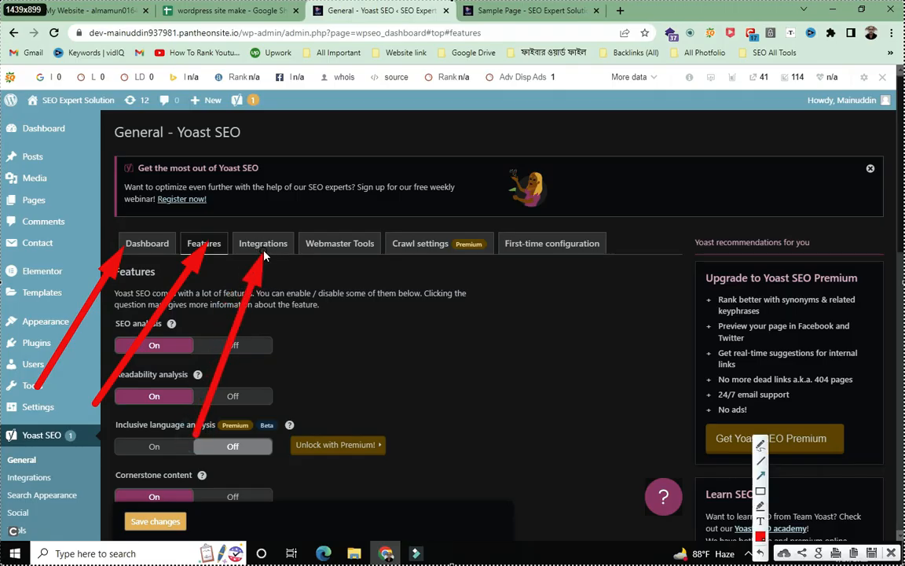
pyautogui.moveTo(322, 96); pyautogui.dragTo(263, 236)
pyautogui.moveTo(91, 127)
pyautogui.mouseDown()
pyautogui.moveTo(168, 194)
pyautogui.moveTo(240, 235)
pyautogui.mouseUp()
pyautogui.moveTo(586, 452); pyautogui.dragTo(287, 250)
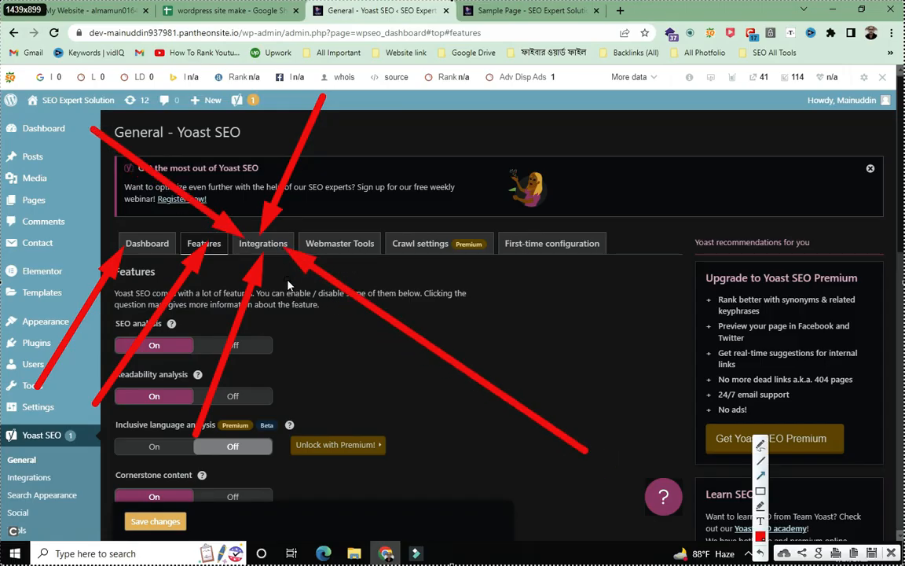
pyautogui.moveTo(118, 14); pyautogui.dragTo(193, 228)
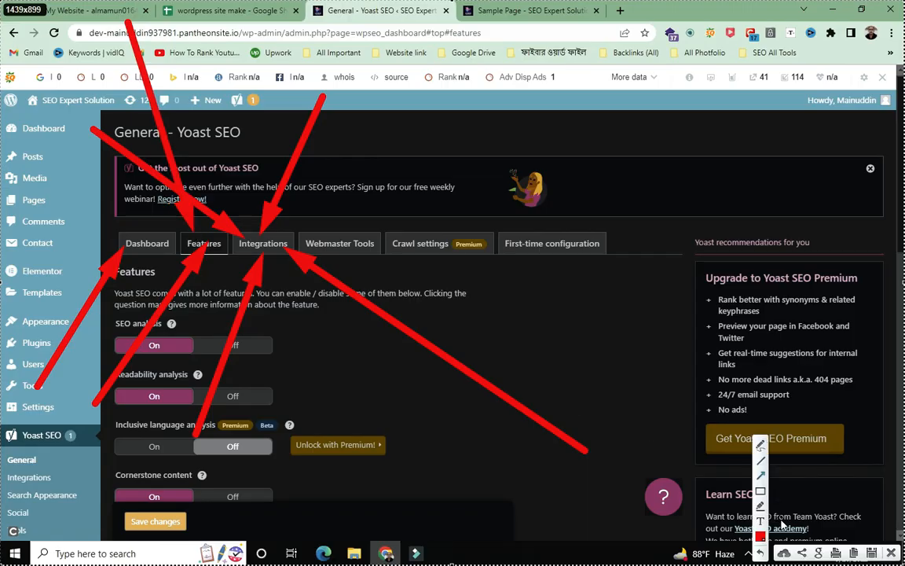
pyautogui.click(894, 553)
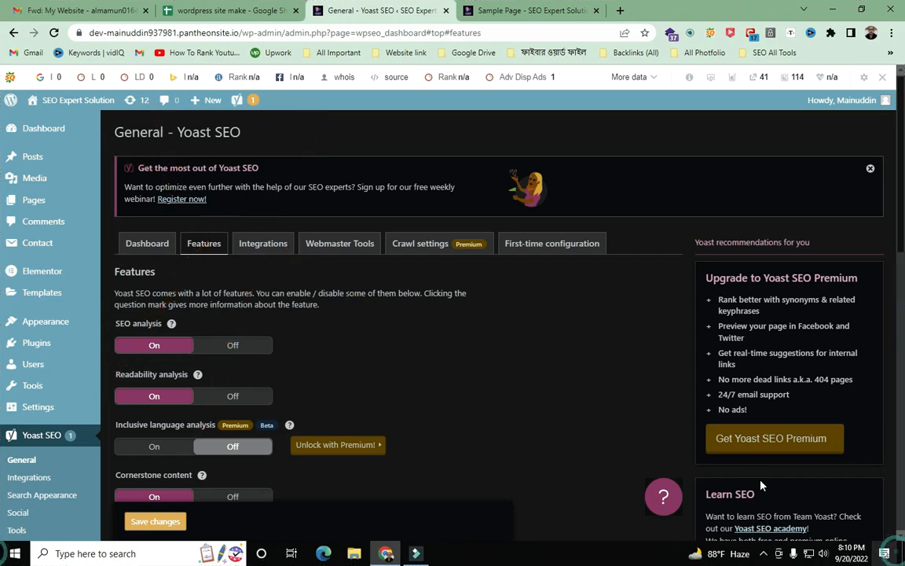
# - Open the Integrations tab and capture the full screen for annotation
pyautogui.click(264, 245)
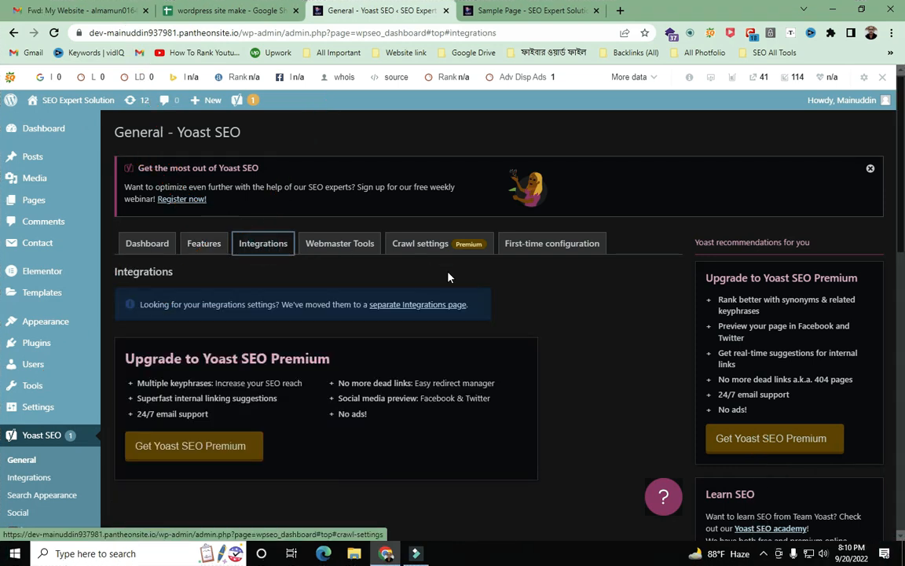
pyautogui.scroll(-2, 402, 243)
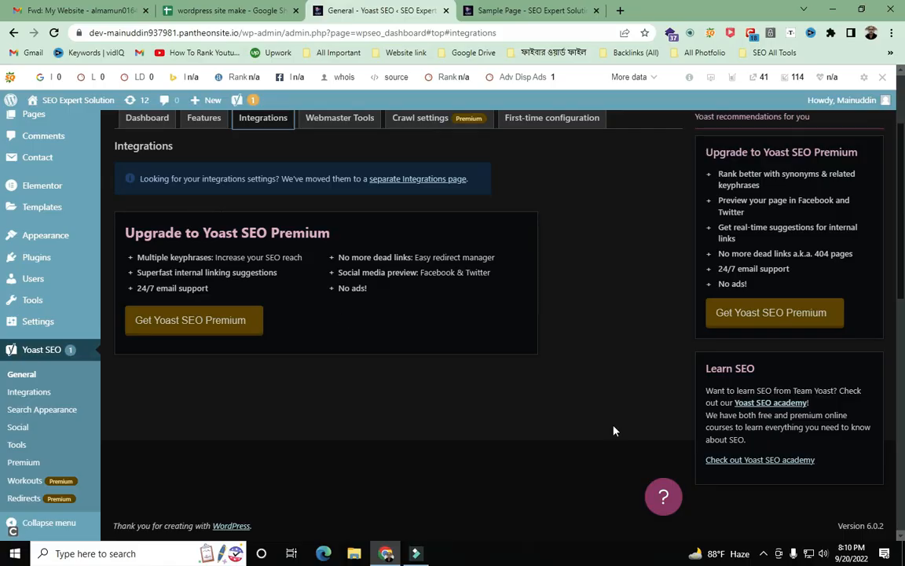
pyautogui.press('Print')
pyautogui.moveTo(1, 0); pyautogui.dragTo(404, 369)
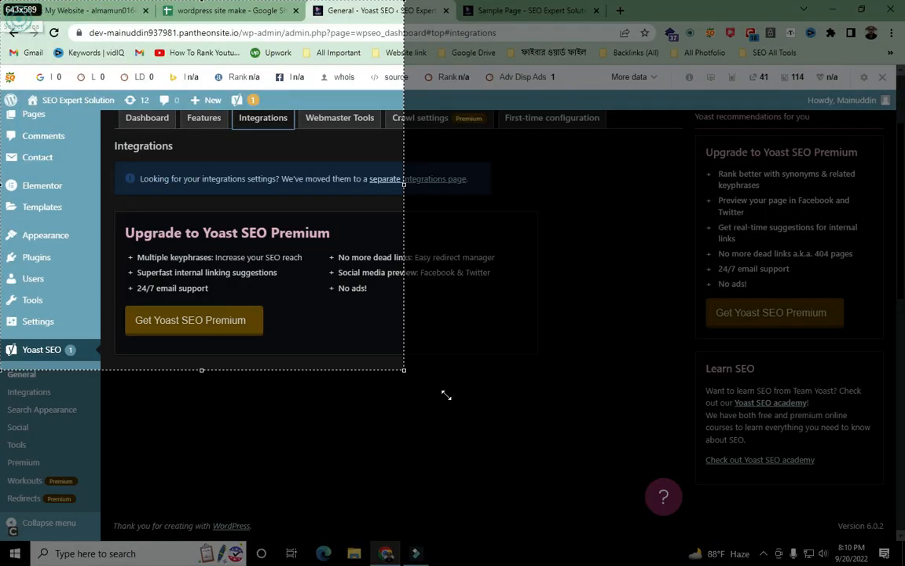
pyautogui.moveTo(447, 395); pyautogui.dragTo(904, 565)
pyautogui.click(762, 475)
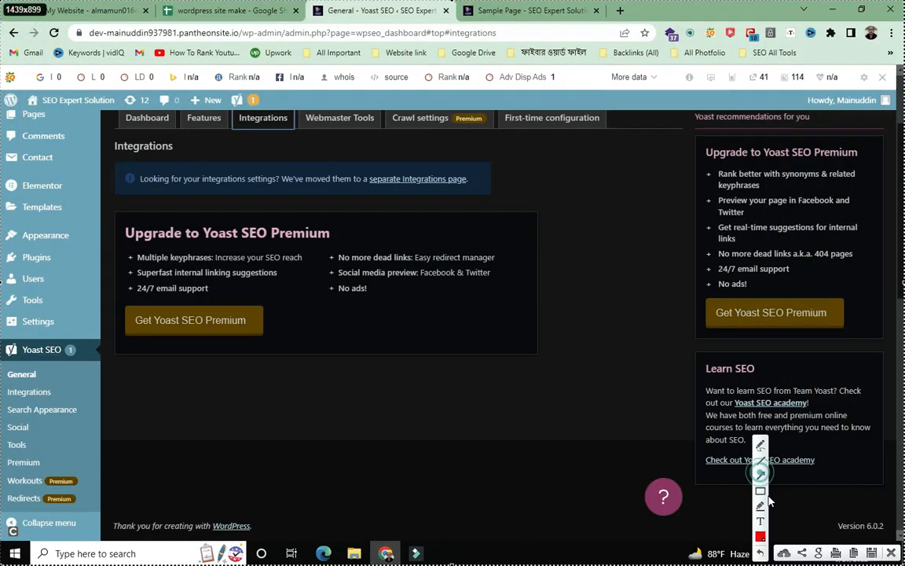
# - Arrow the Premium upgrade box, SEO Premium heading and Multiple keyphrases, then discard the capture
pyautogui.moveTo(4, 23)
pyautogui.mouseDown()
pyautogui.moveTo(119, 188)
pyautogui.moveTo(129, 239)
pyautogui.moveTo(125, 204)
pyautogui.moveTo(166, 231)
pyautogui.moveTo(268, 231)
pyautogui.mouseUp()
pyautogui.moveTo(452, 449)
pyautogui.mouseDown()
pyautogui.moveTo(323, 297)
pyautogui.moveTo(330, 234)
pyautogui.mouseUp()
pyautogui.moveTo(24, 503); pyautogui.dragTo(115, 250)
pyautogui.moveTo(367, 461); pyautogui.dragTo(279, 333)
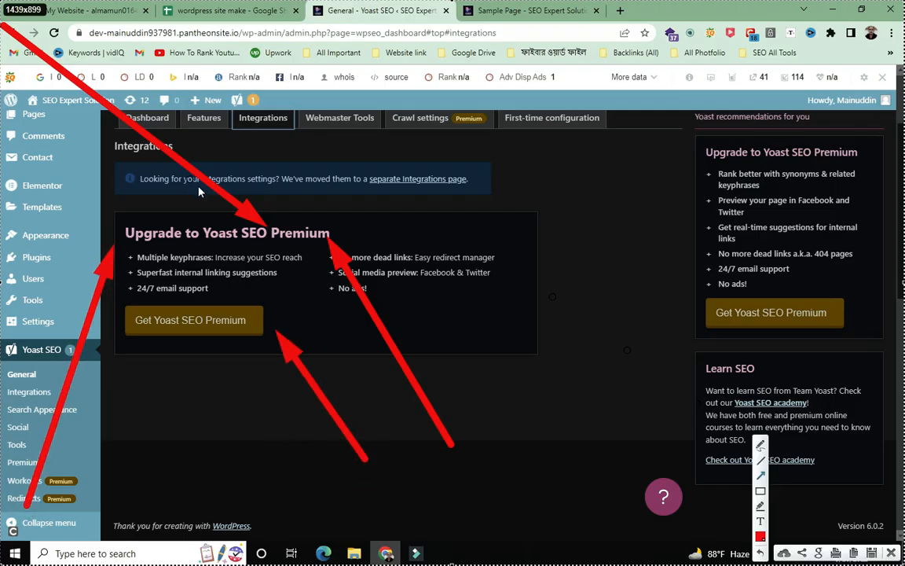
pyautogui.press('Escape')
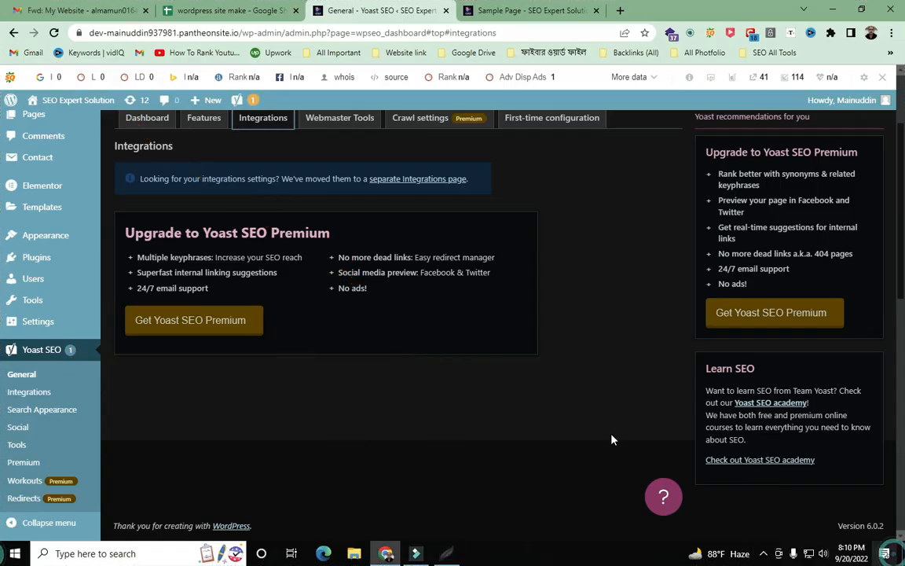
pyautogui.scroll(2, 325, 370)
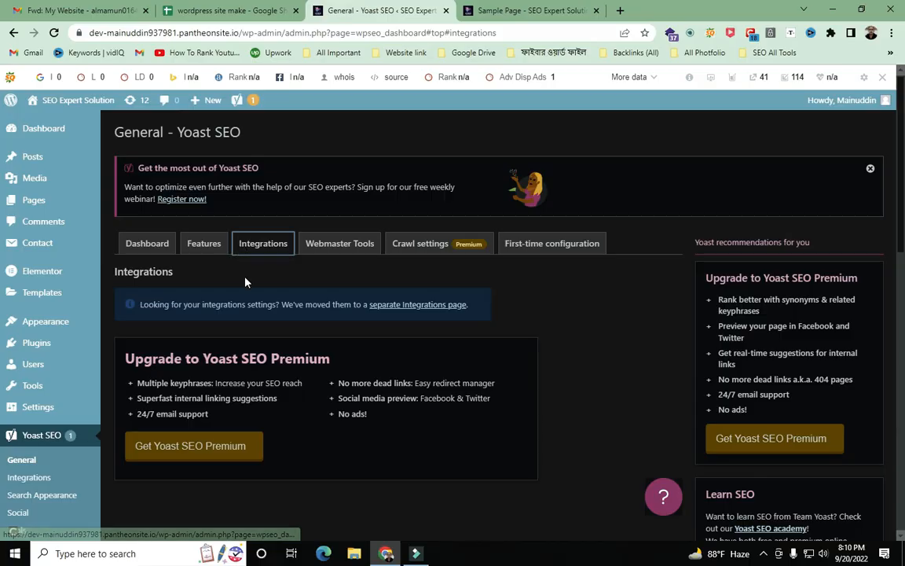
# - Capture the screen and arrow the Integrations heading and the Webmaster Tools tab
pyautogui.press('Print')
pyautogui.moveTo(1, 1); pyautogui.dragTo(904, 565)
pyautogui.click(761, 475)
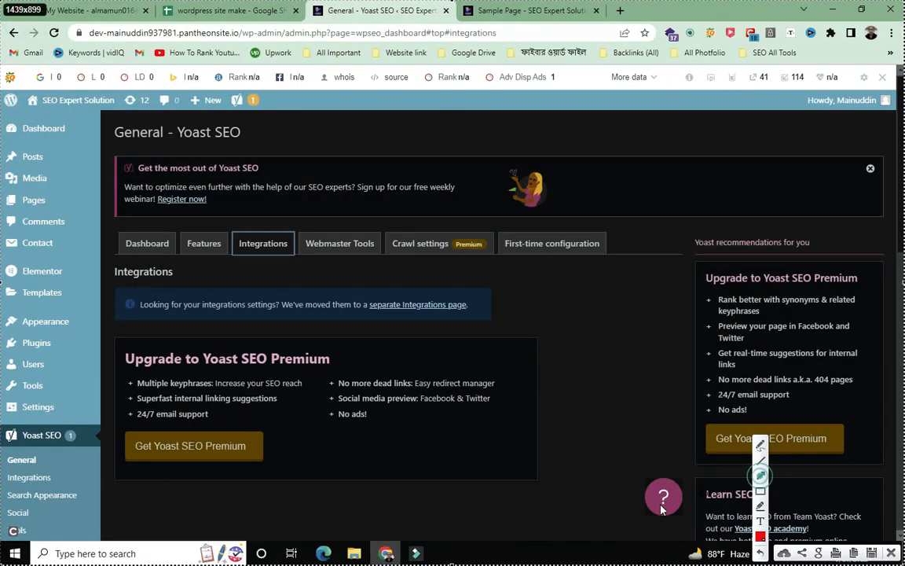
pyautogui.moveTo(191, 482)
pyautogui.mouseDown()
pyautogui.moveTo(330, 253)
pyautogui.moveTo(325, 261)
pyautogui.mouseUp()
pyautogui.moveTo(250, 77)
pyautogui.mouseDown()
pyautogui.moveTo(297, 178)
pyautogui.moveTo(308, 234)
pyautogui.moveTo(319, 238)
pyautogui.mouseUp()
pyautogui.moveTo(452, 92); pyautogui.dragTo(370, 230)
pyautogui.moveTo(586, 455); pyautogui.dragTo(376, 260)
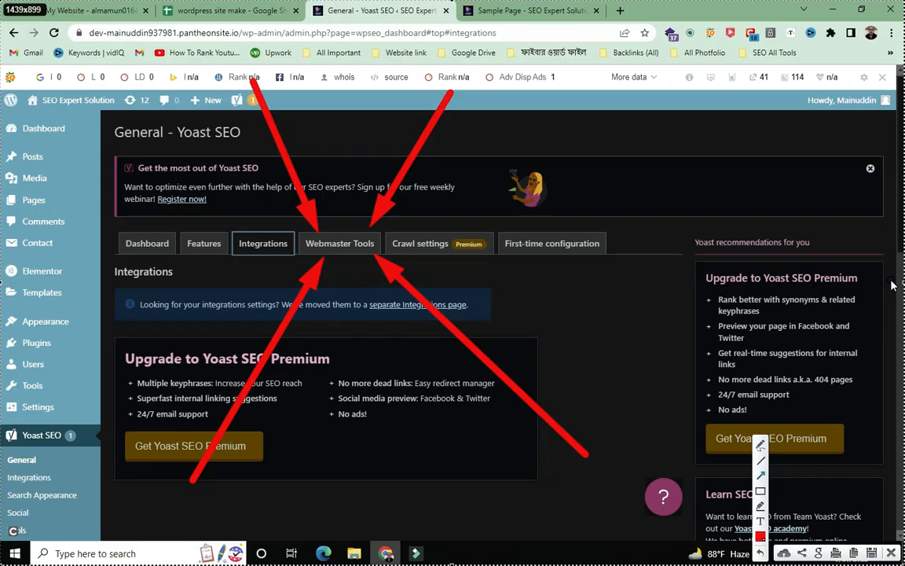
# - Add more arrows at the Webmaster Tools tab, then dismiss the annotated capture
pyautogui.click(3, 238)
pyautogui.moveTo(3, 237)
pyautogui.mouseDown()
pyautogui.moveTo(120, 253)
pyautogui.moveTo(154, 241)
pyautogui.moveTo(298, 248)
pyautogui.mouseUp()
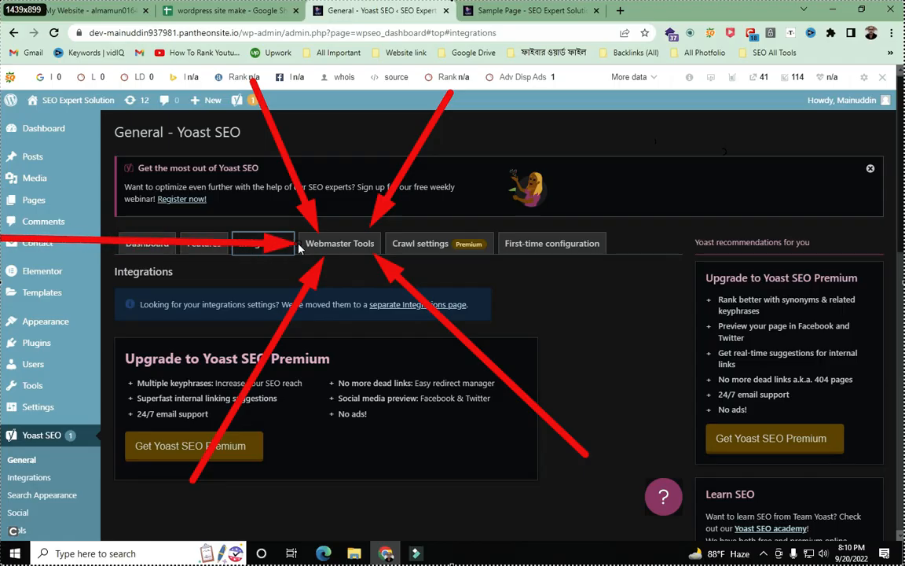
pyautogui.moveTo(767, 142)
pyautogui.mouseDown()
pyautogui.moveTo(389, 236)
pyautogui.moveTo(378, 253)
pyautogui.mouseUp()
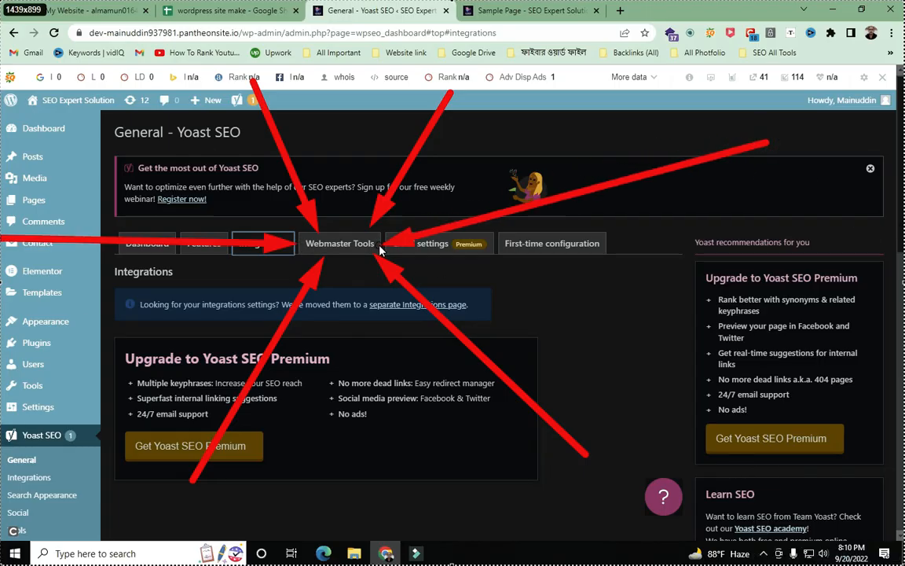
pyautogui.moveTo(348, 85); pyautogui.dragTo(340, 229)
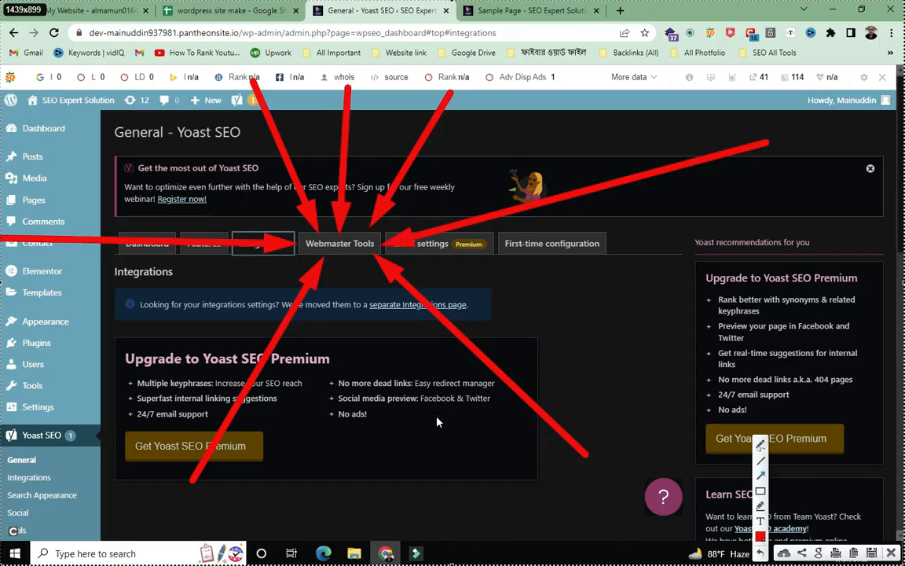
pyautogui.moveTo(368, 454); pyautogui.dragTo(351, 260)
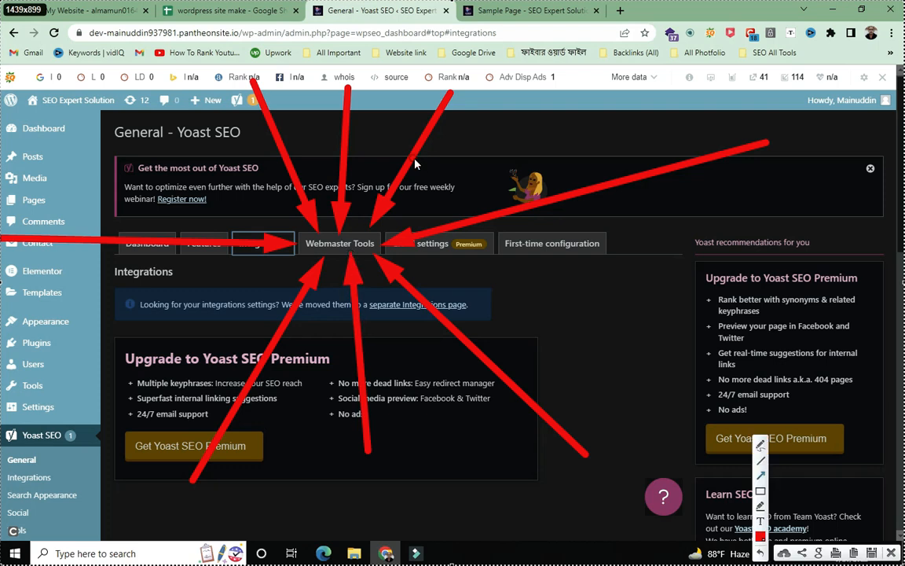
pyautogui.click(896, 554)
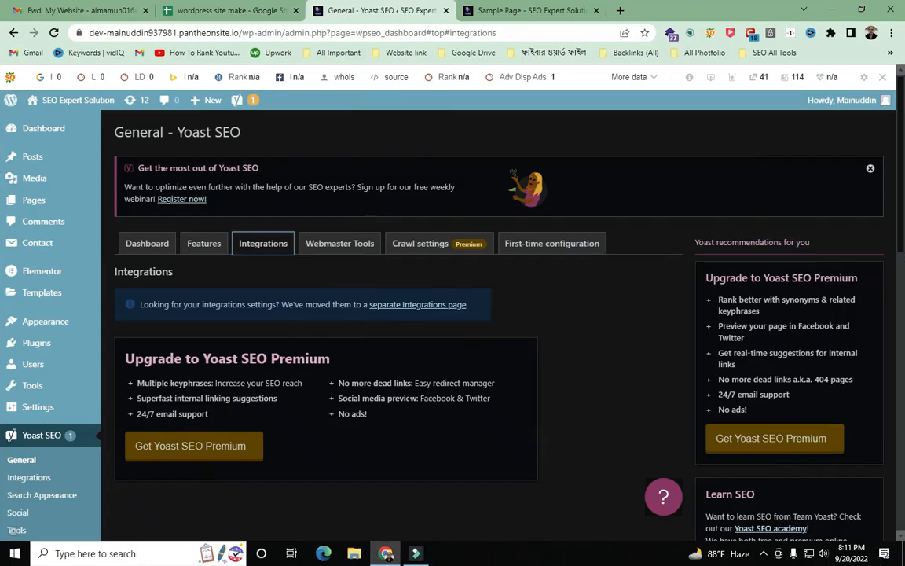
pyautogui.scroll(-3, 210, 303)
pyautogui.scroll(3, 311, 302)
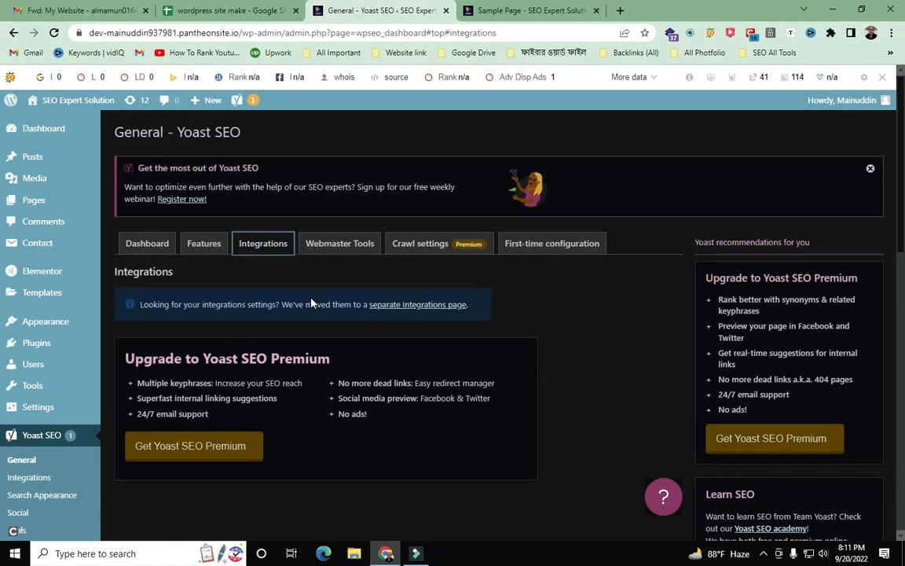
# - Open the Webmaster Tools tab and click into the still-empty Bing and Google verification code fields
pyautogui.click(338, 250)
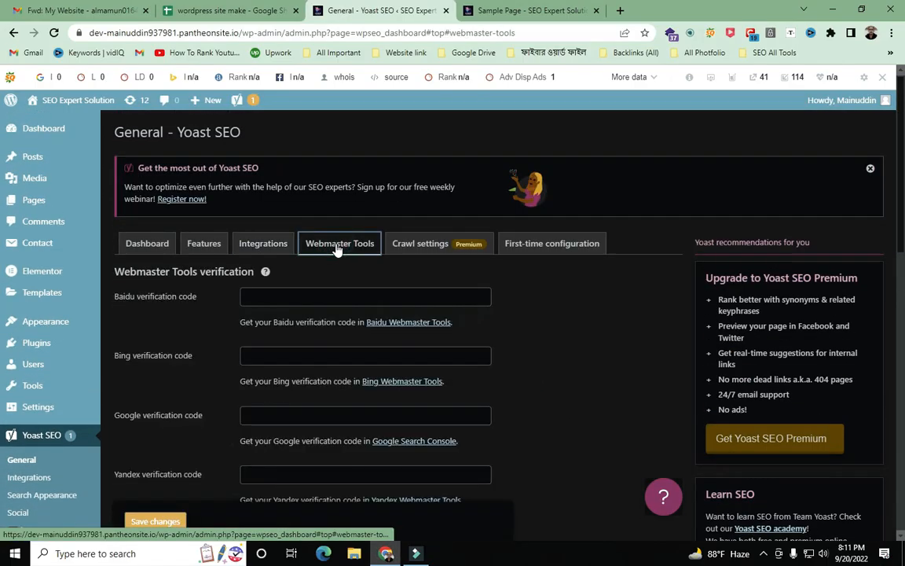
pyautogui.scroll(-4, 491, 253)
pyautogui.scroll(2, 493, 252)
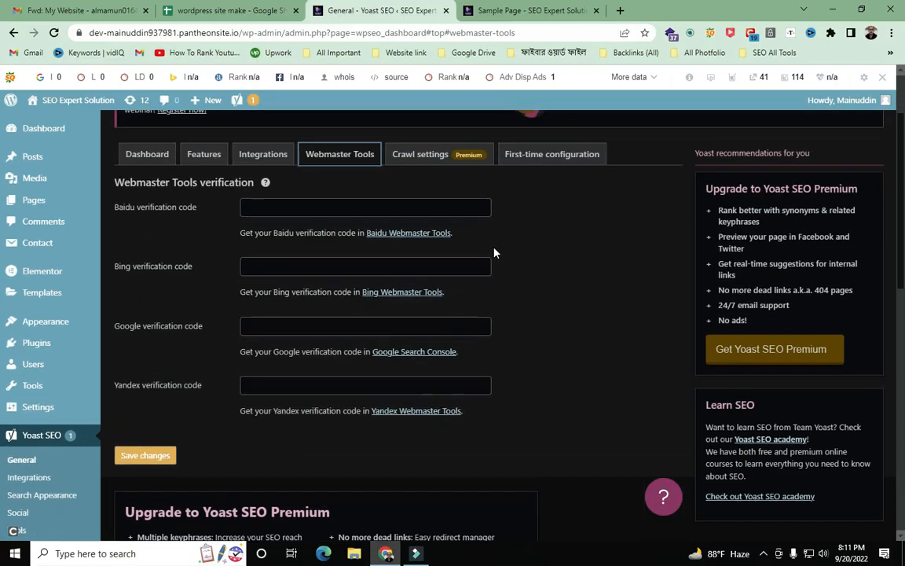
pyautogui.scroll(1, 494, 252)
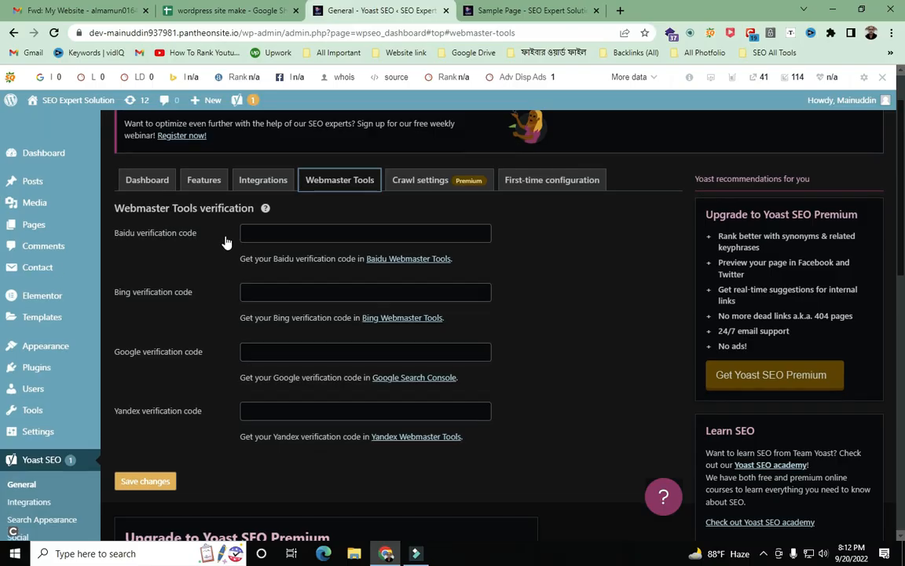
pyautogui.scroll(-1, 110, 224)
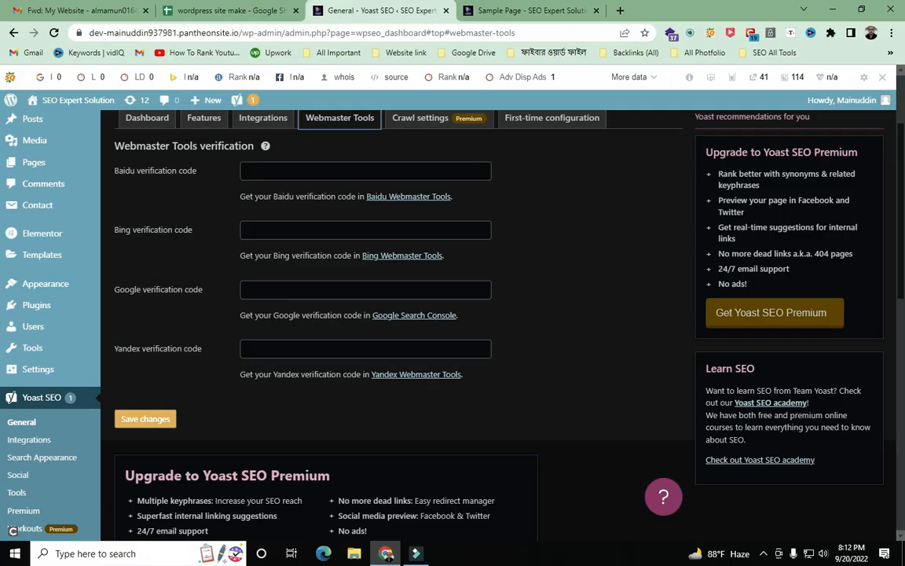
pyautogui.click(269, 228)
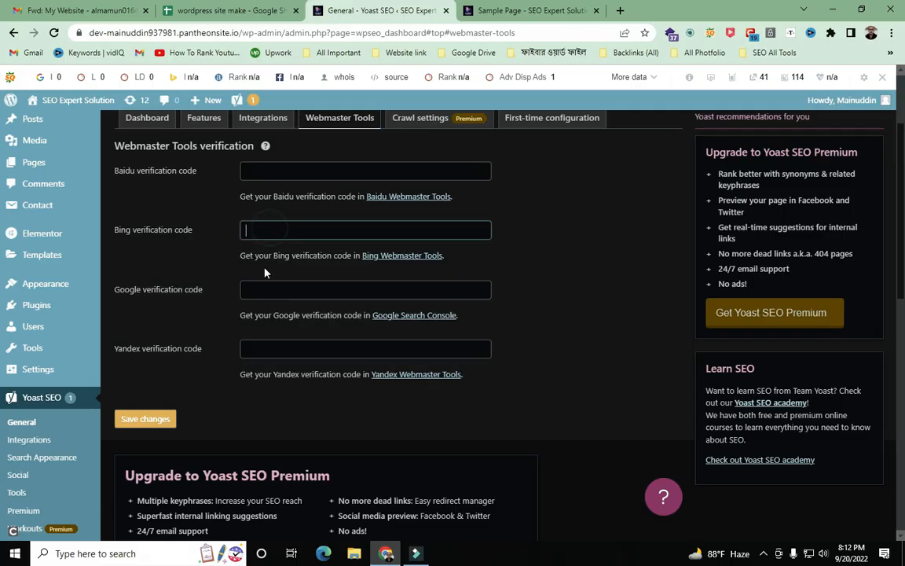
pyautogui.click(244, 288)
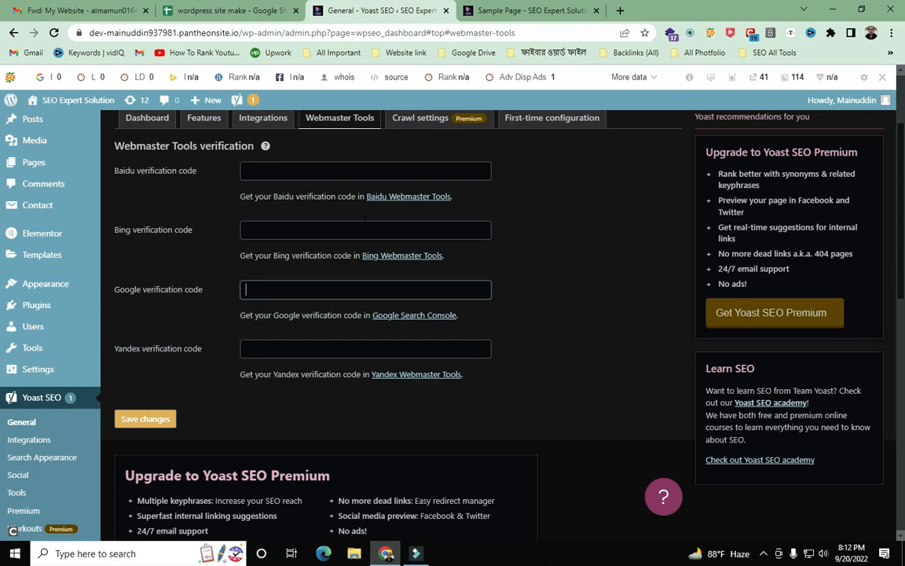
pyautogui.click(310, 226)
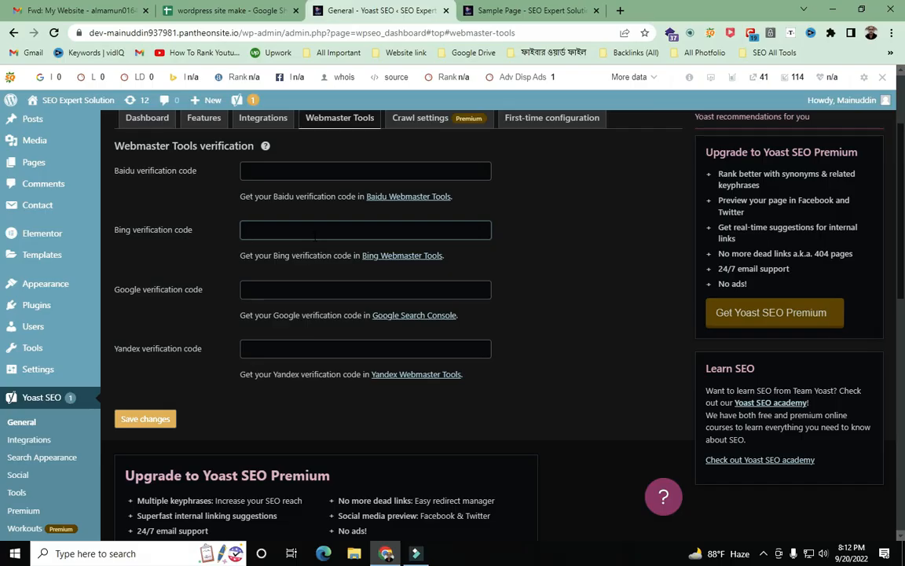
pyautogui.click(323, 553)
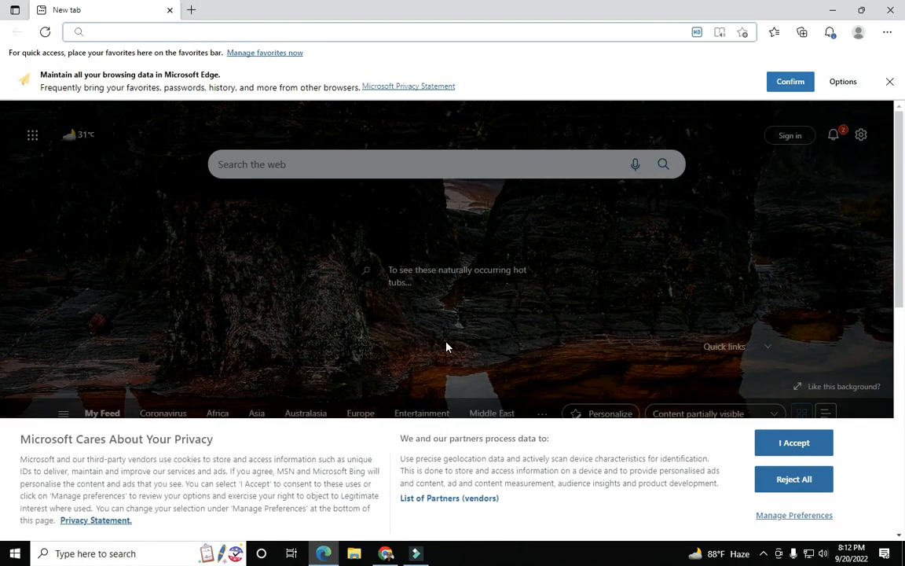
pyautogui.scroll(-5, 244, 227)
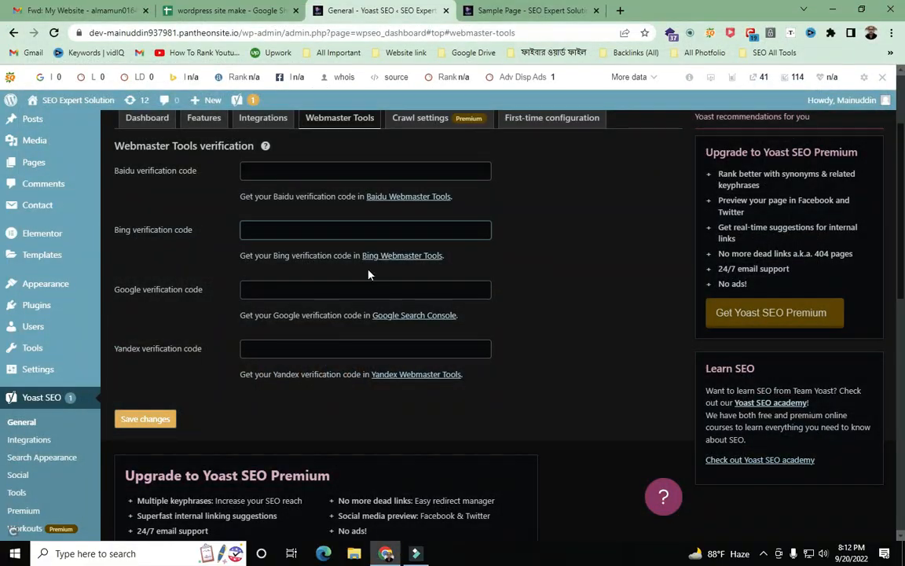
pyautogui.click(306, 235)
pyautogui.click(281, 285)
pyautogui.scroll(-3, 365, 313)
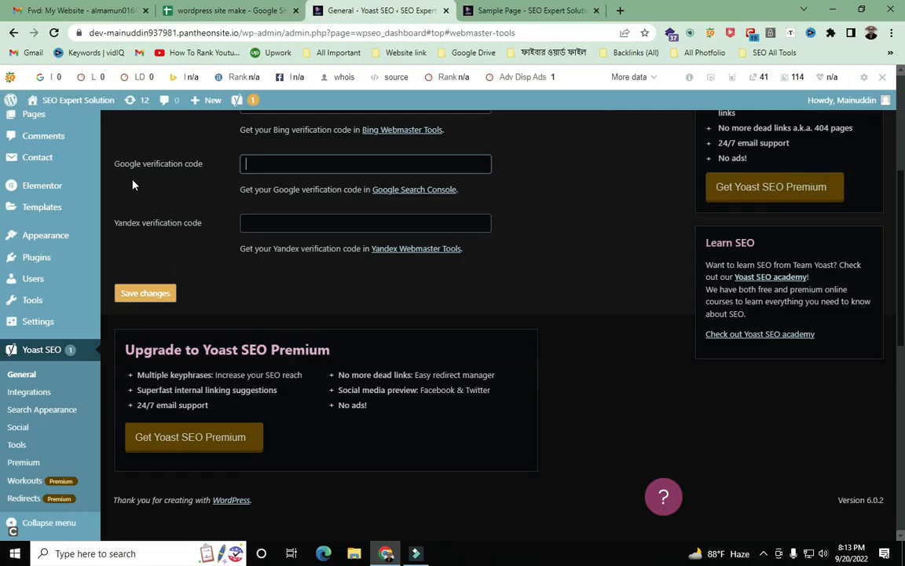
pyautogui.click(265, 162)
pyautogui.scroll(3, 293, 206)
pyautogui.click(288, 285)
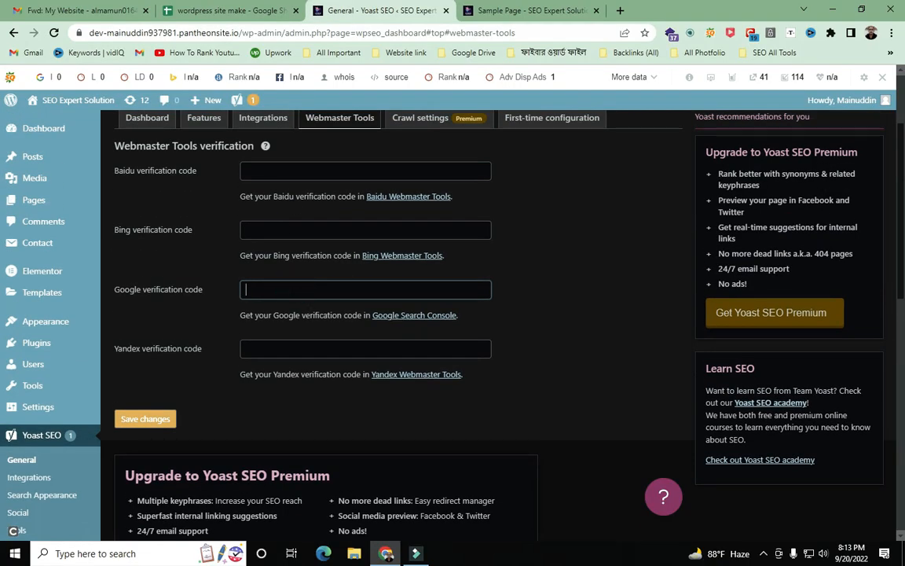
pyautogui.click(288, 284)
pyautogui.click(247, 289)
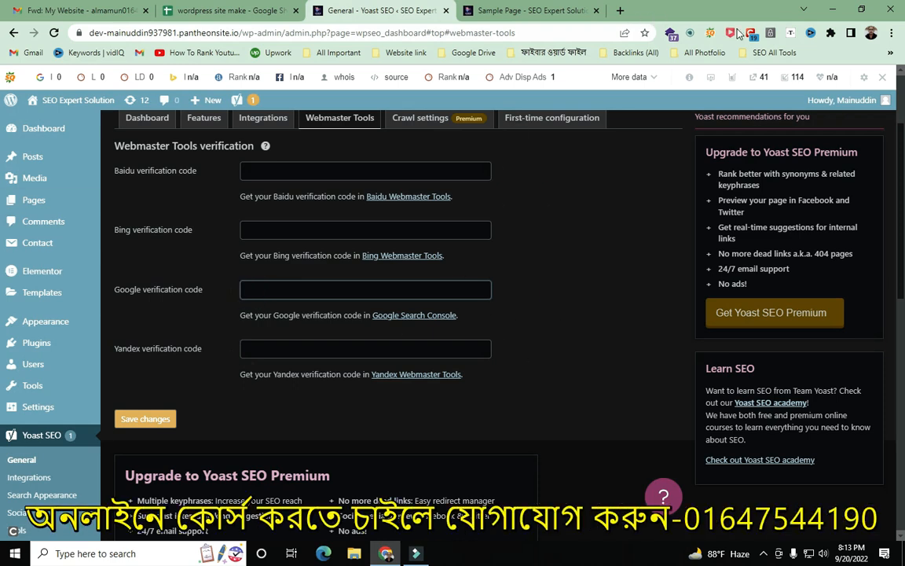
# - Open a new Chrome incognito window and go to gmail.com
pyautogui.click(894, 33)
pyautogui.click(790, 81)
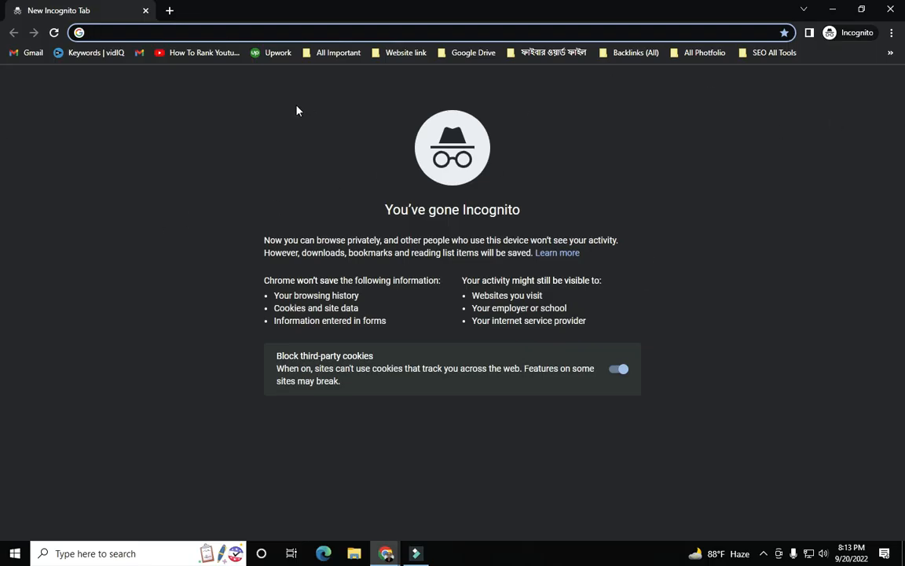
pyautogui.click(524, 31)
pyautogui.write('gmail.com')
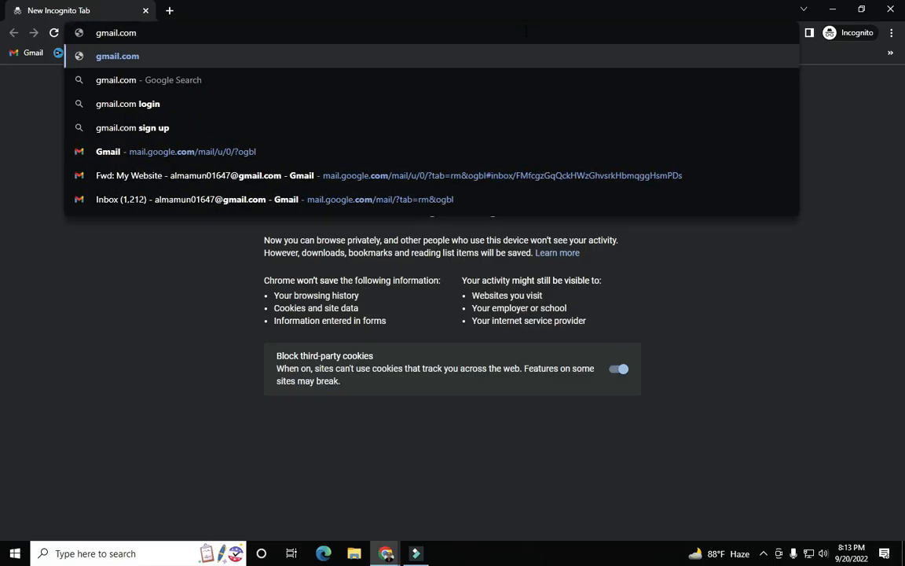
pyautogui.press('Return')
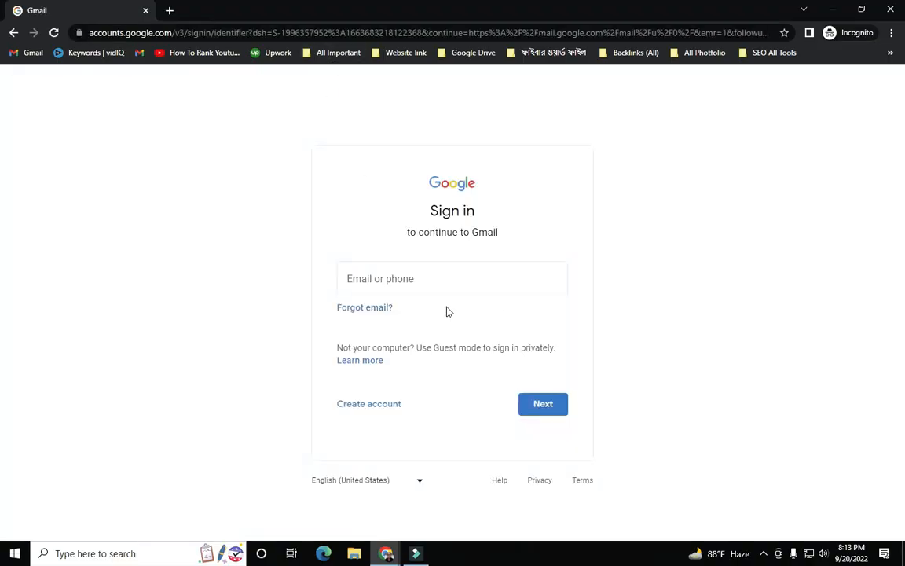
# - Sign in to Gmail with the site owner's e-mail address and password
pyautogui.click(429, 277)
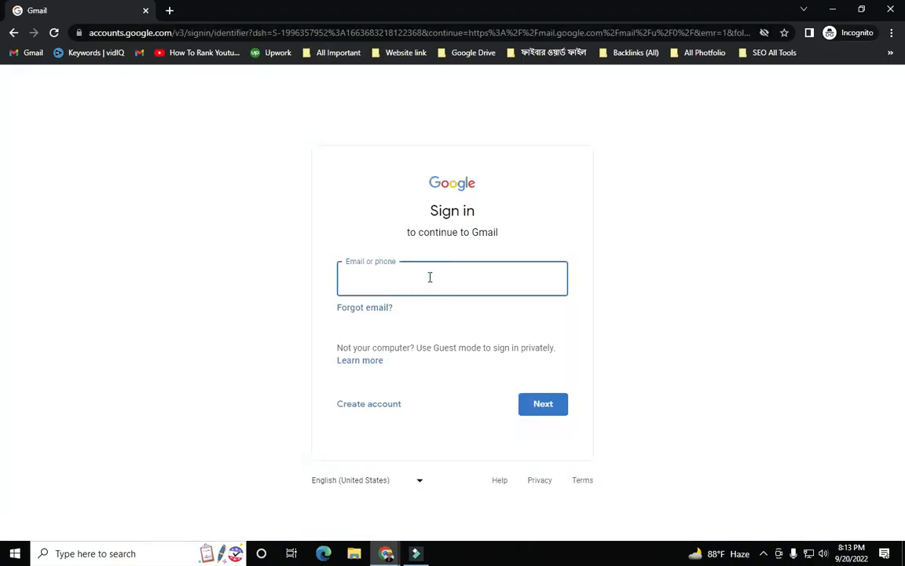
pyautogui.press('Return')
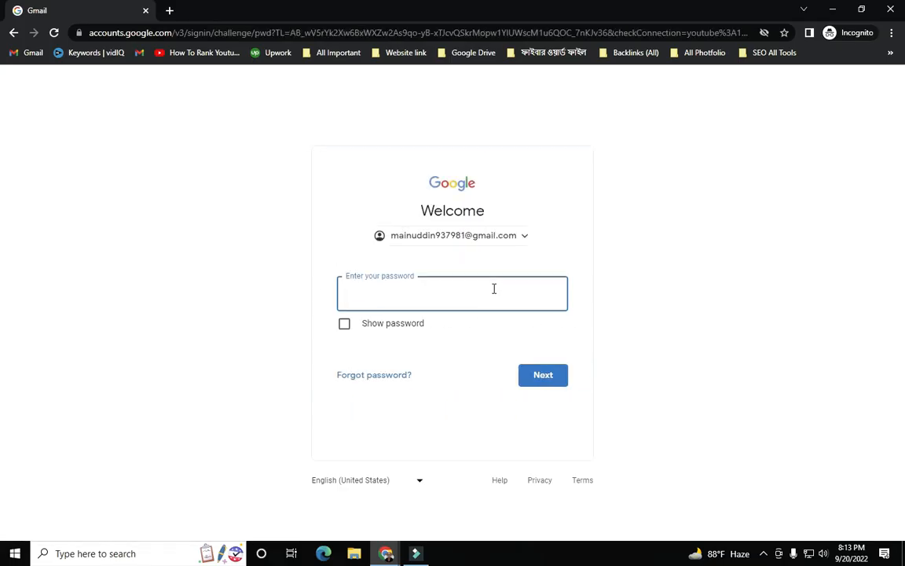
pyautogui.click(381, 298)
pyautogui.write('••••••')
pyautogui.press('Return')
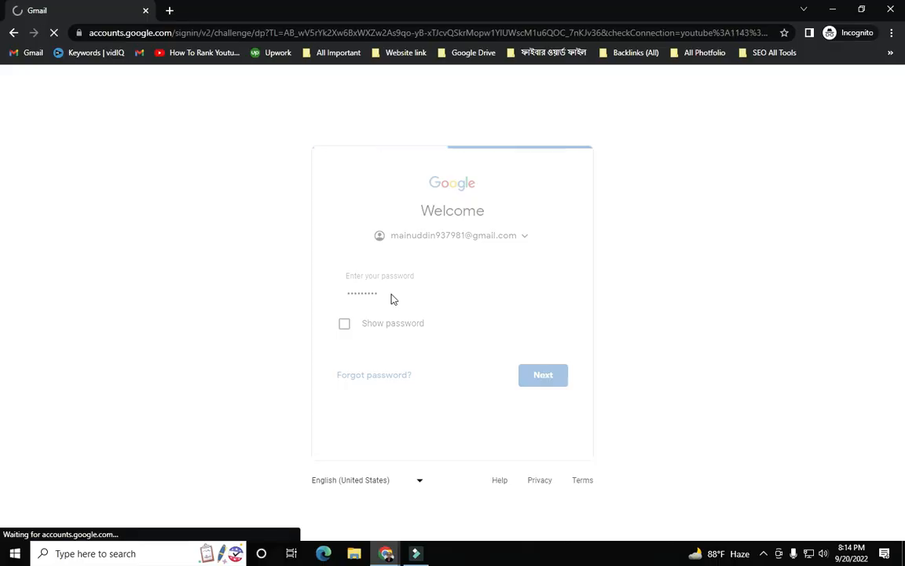
pyautogui.scroll(-1, 452, 306)
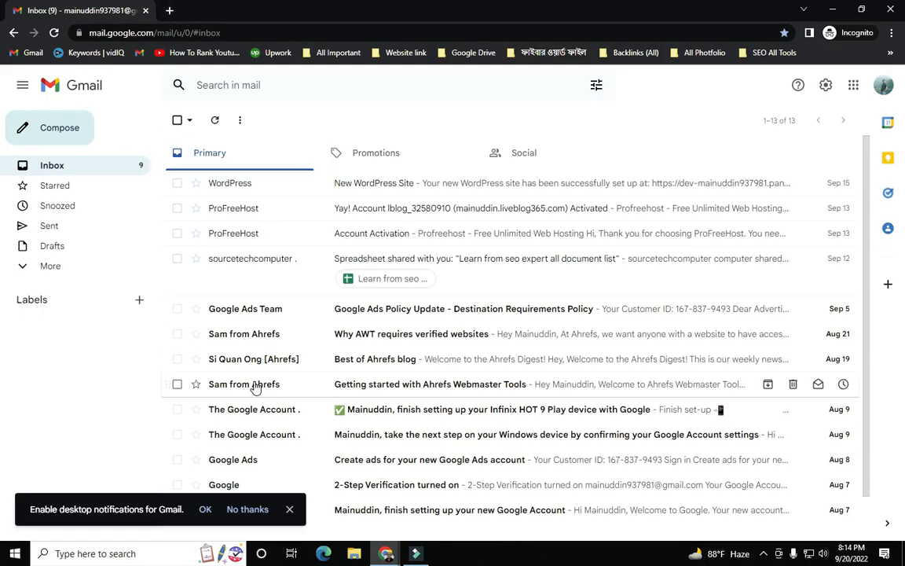
# - Search Google for 'google search console' from a new incognito tab
pyautogui.click(169, 11)
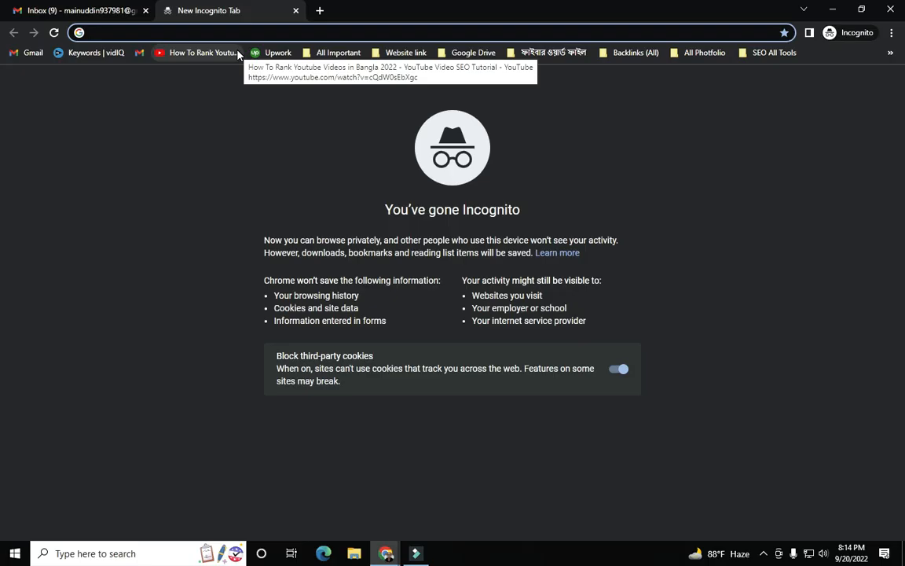
pyautogui.write('google ')
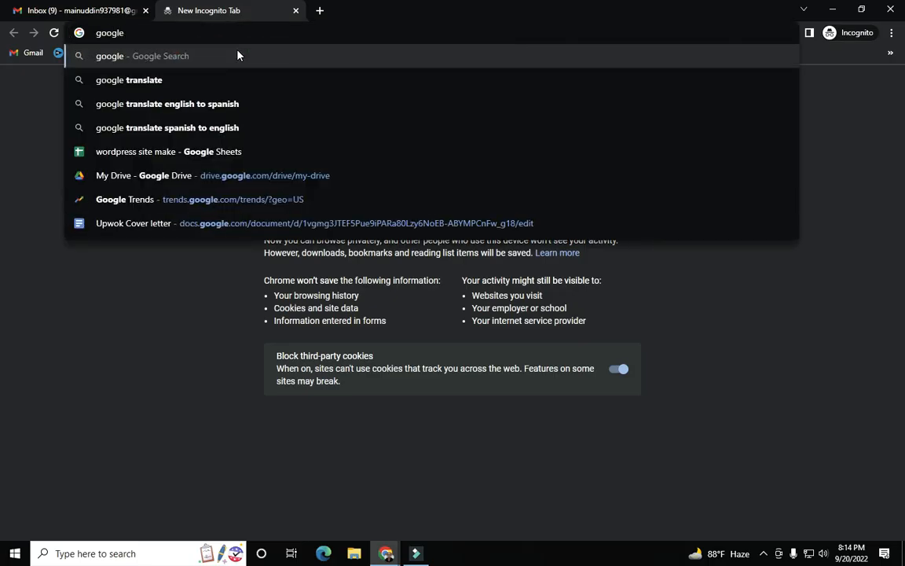
pyautogui.write('search con')
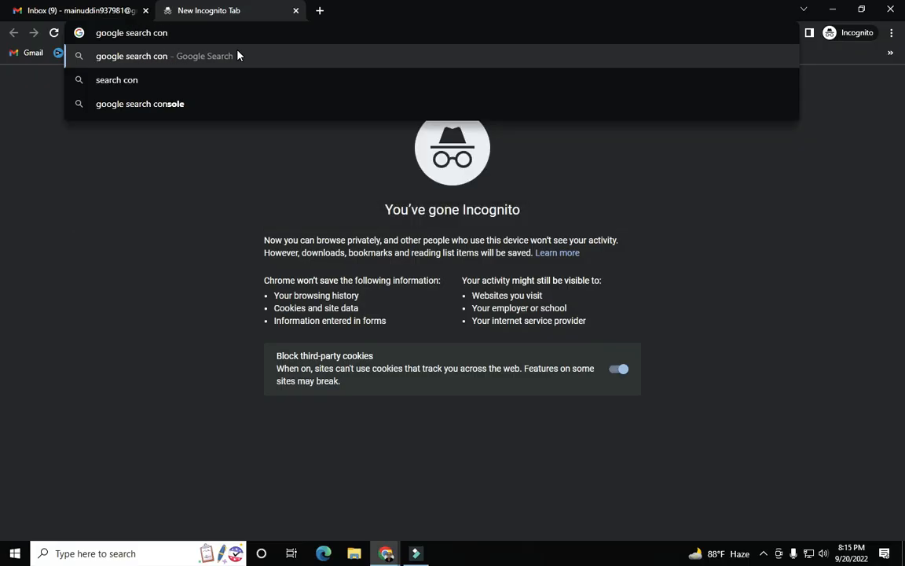
pyautogui.click(173, 106)
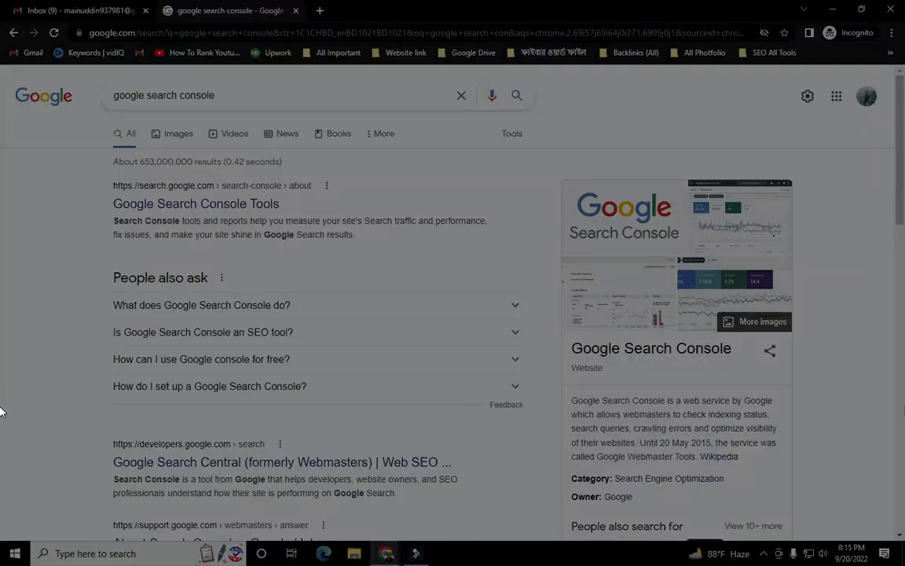
# - Mark the search query and top results with Lightshot arrows, then open Google Search Console Tools
pyautogui.moveTo(4, 10)
pyautogui.mouseDown()
pyautogui.moveTo(440, 427)
pyautogui.moveTo(904, 565)
pyautogui.mouseUp()
pyautogui.click(760, 476)
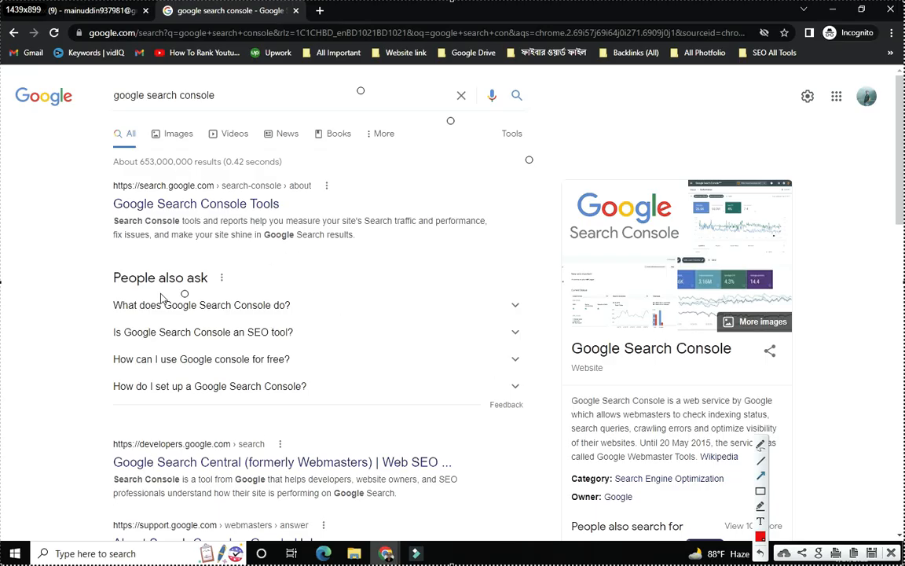
pyautogui.moveTo(2, 211); pyautogui.dragTo(112, 104)
pyautogui.moveTo(211, 108)
pyautogui.mouseDown()
pyautogui.moveTo(158, 175)
pyautogui.moveTo(154, 168)
pyautogui.mouseUp()
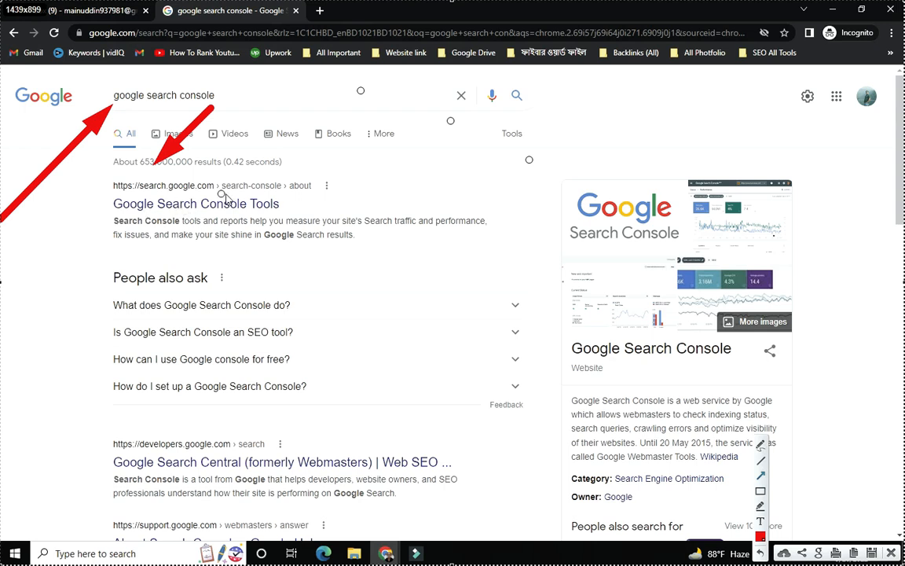
pyautogui.moveTo(445, 126); pyautogui.dragTo(274, 182)
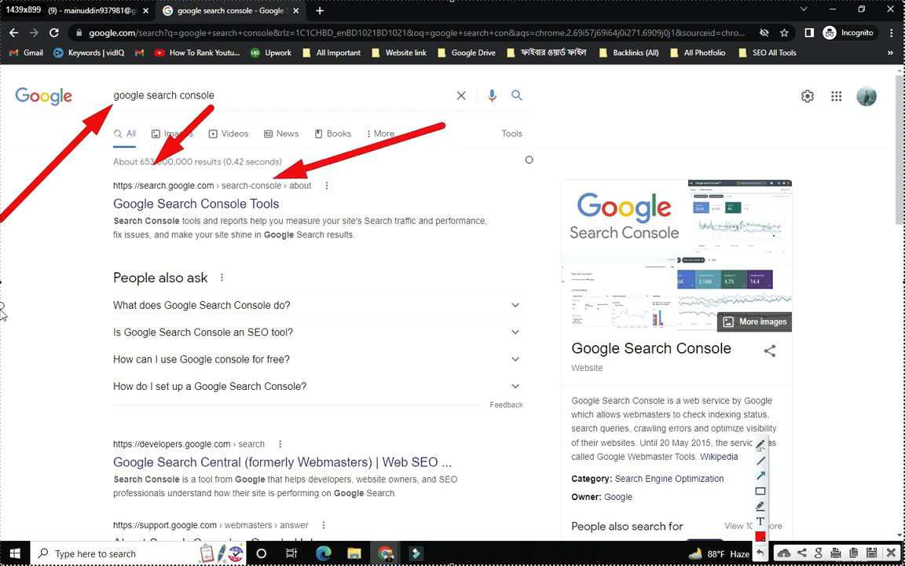
pyautogui.moveTo(4, 334); pyautogui.dragTo(106, 185)
pyautogui.moveTo(16, 322)
pyautogui.mouseDown()
pyautogui.moveTo(122, 503)
pyautogui.moveTo(141, 451)
pyautogui.moveTo(117, 485)
pyautogui.mouseUp()
pyautogui.moveTo(454, 394)
pyautogui.mouseDown()
pyautogui.moveTo(463, 396)
pyautogui.moveTo(303, 234)
pyautogui.moveTo(172, 202)
pyautogui.moveTo(227, 220)
pyautogui.moveTo(232, 208)
pyautogui.moveTo(219, 197)
pyautogui.moveTo(177, 193)
pyautogui.moveTo(206, 181)
pyautogui.moveTo(198, 180)
pyautogui.moveTo(218, 191)
pyautogui.mouseUp()
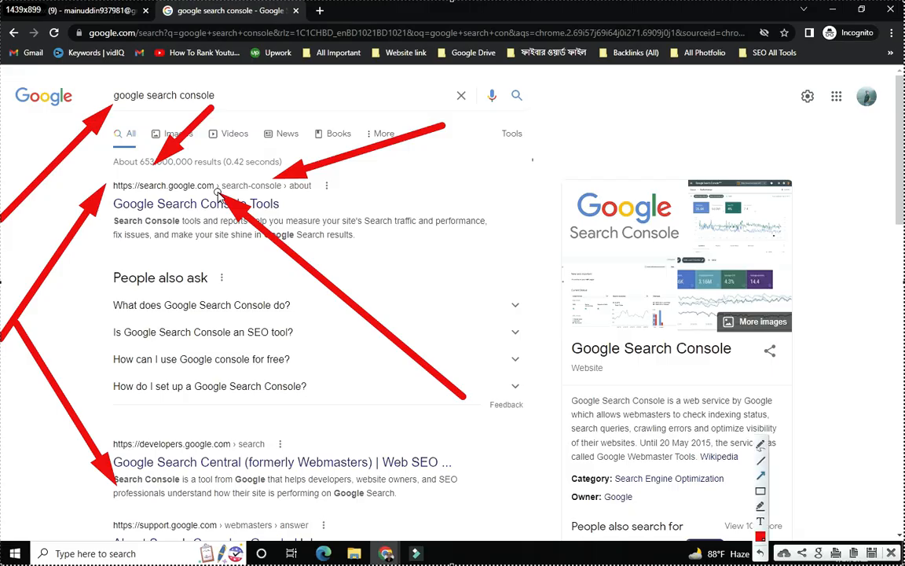
pyautogui.click(892, 553)
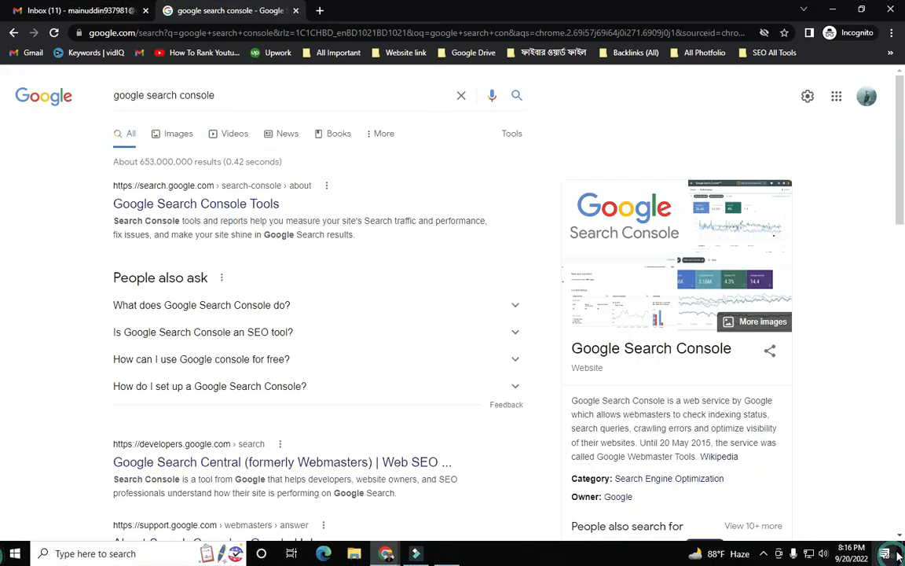
pyautogui.click(219, 206)
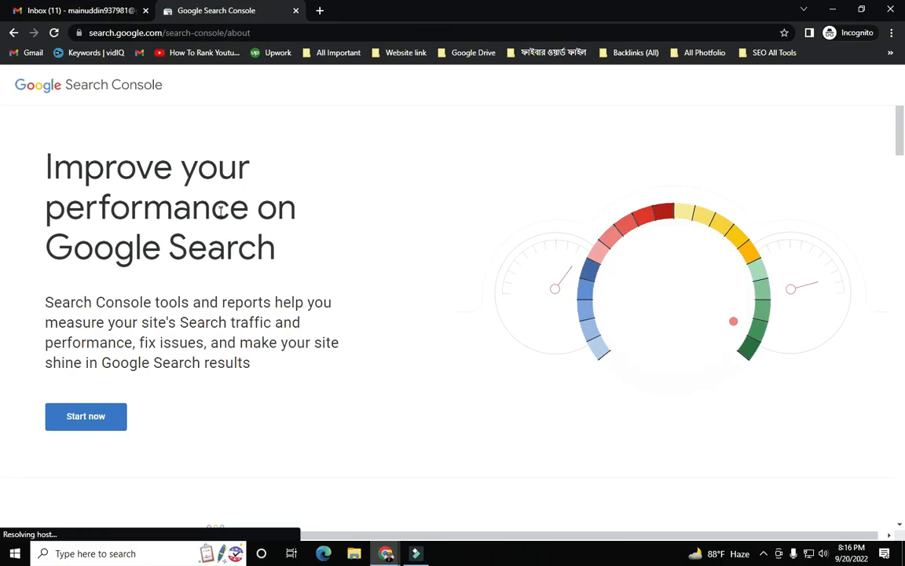
# - Annotate the about page's Start now button with arrows, then start setting up a property
pyautogui.scroll(-1, 219, 208)
pyautogui.press('Print')
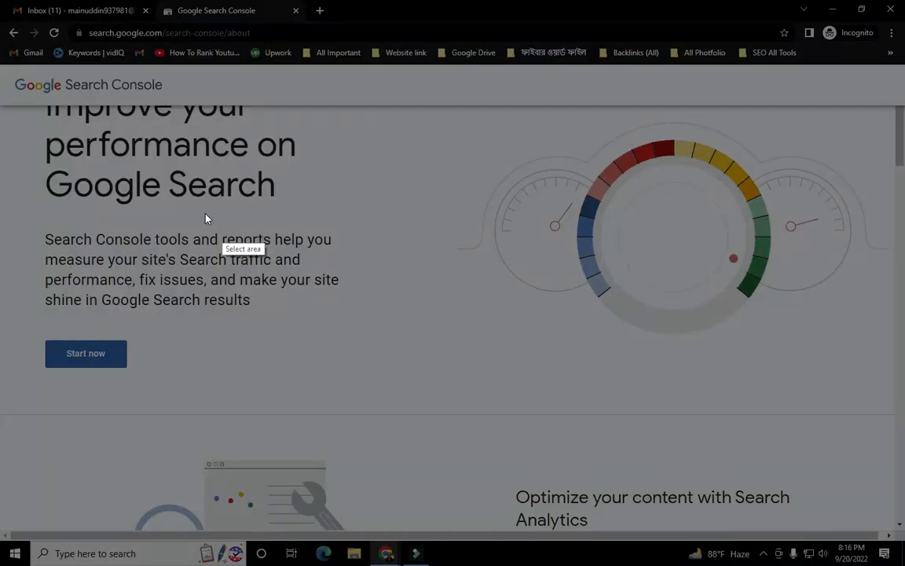
pyautogui.moveTo(0, 0); pyautogui.dragTo(904, 565)
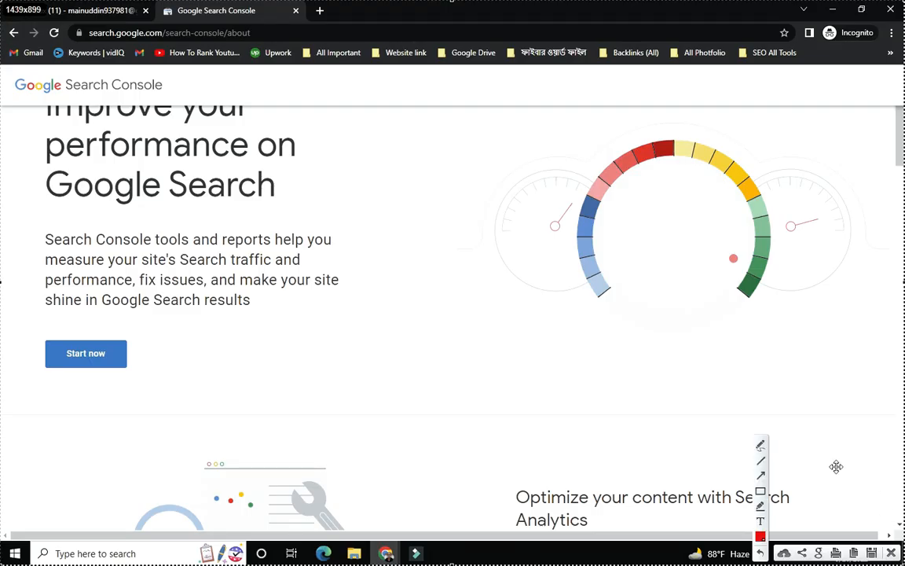
pyautogui.click(760, 476)
pyautogui.moveTo(490, 77); pyautogui.dragTo(117, 353)
pyautogui.moveTo(3, 76); pyautogui.dragTo(82, 345)
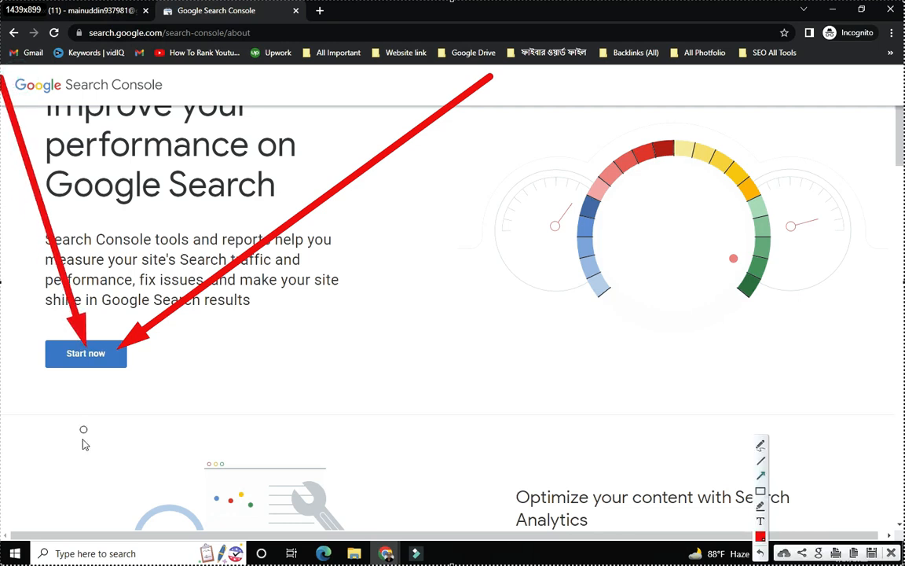
pyautogui.moveTo(65, 517)
pyautogui.mouseDown()
pyautogui.moveTo(88, 354)
pyautogui.moveTo(86, 365)
pyautogui.mouseUp()
pyautogui.moveTo(649, 322)
pyautogui.mouseDown()
pyautogui.moveTo(319, 334)
pyautogui.moveTo(132, 364)
pyautogui.mouseUp()
pyautogui.moveTo(19, 217)
pyautogui.mouseDown()
pyautogui.moveTo(39, 303)
pyautogui.moveTo(69, 336)
pyautogui.mouseUp()
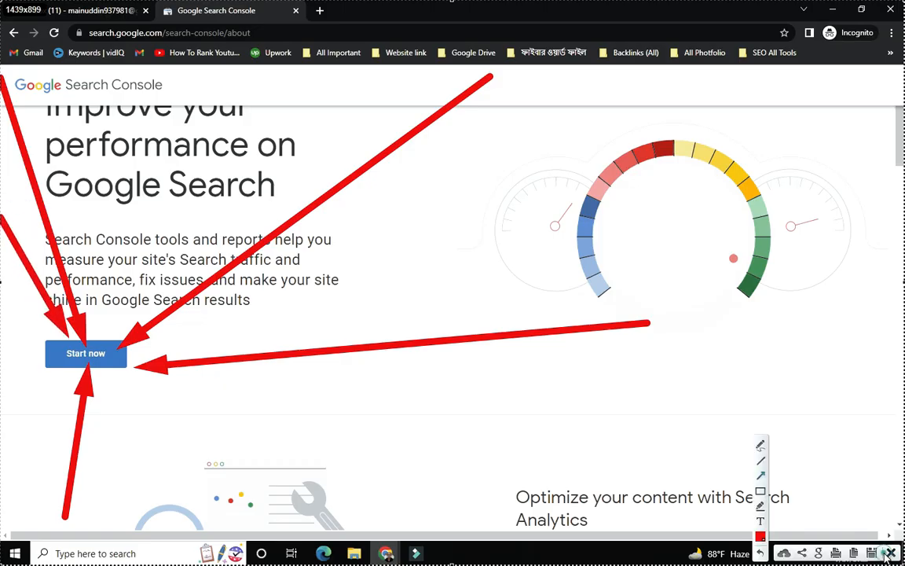
pyautogui.click(890, 553)
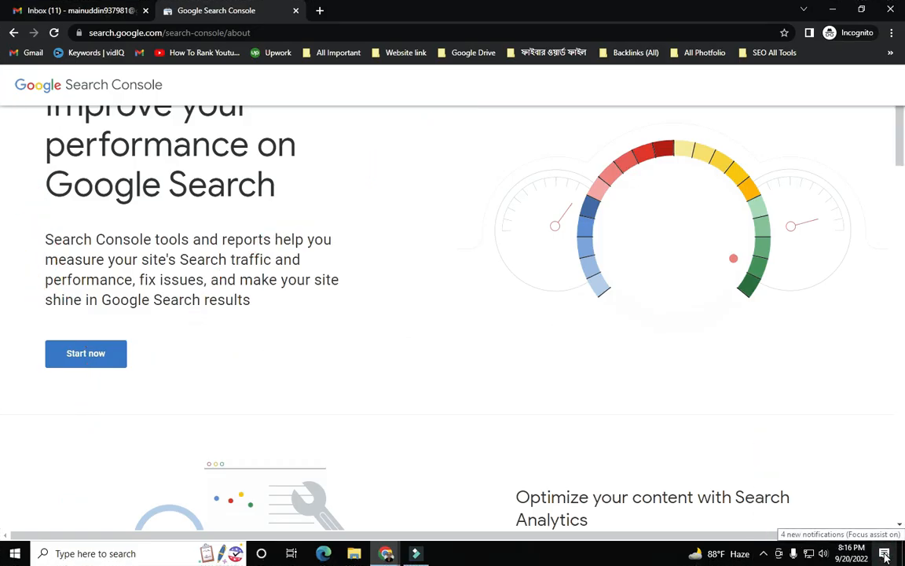
pyautogui.click(73, 360)
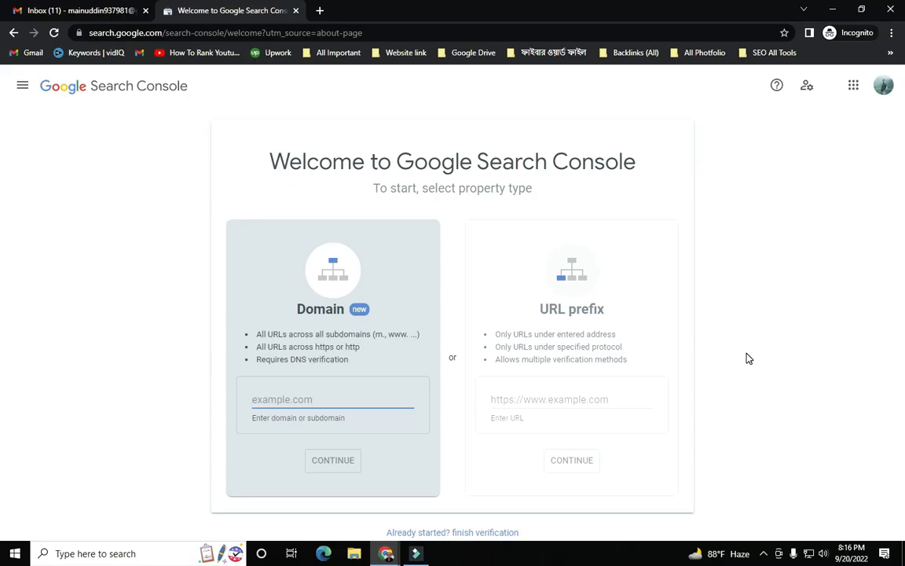
pyautogui.press('Print')
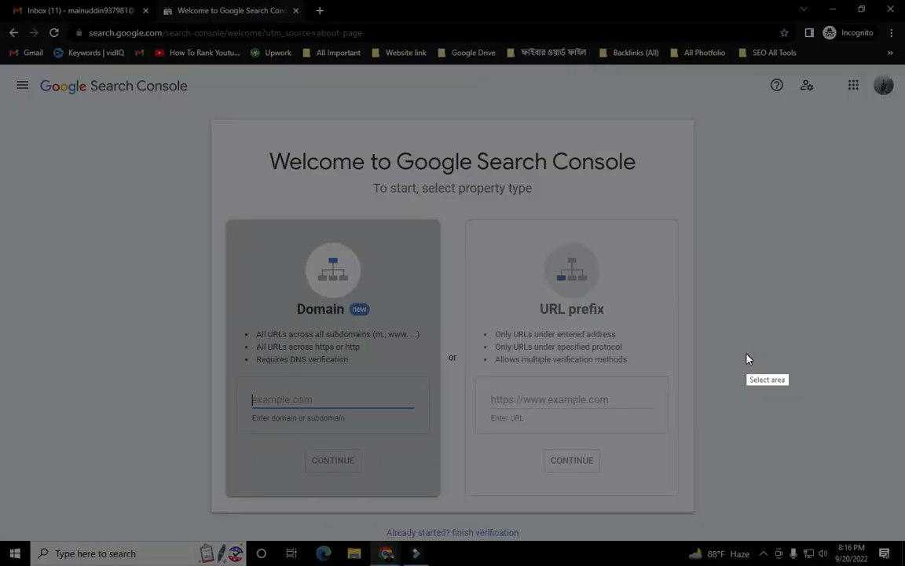
pyautogui.moveTo(1, 2)
pyautogui.mouseDown()
pyautogui.moveTo(82, 113)
pyautogui.moveTo(904, 565)
pyautogui.mouseUp()
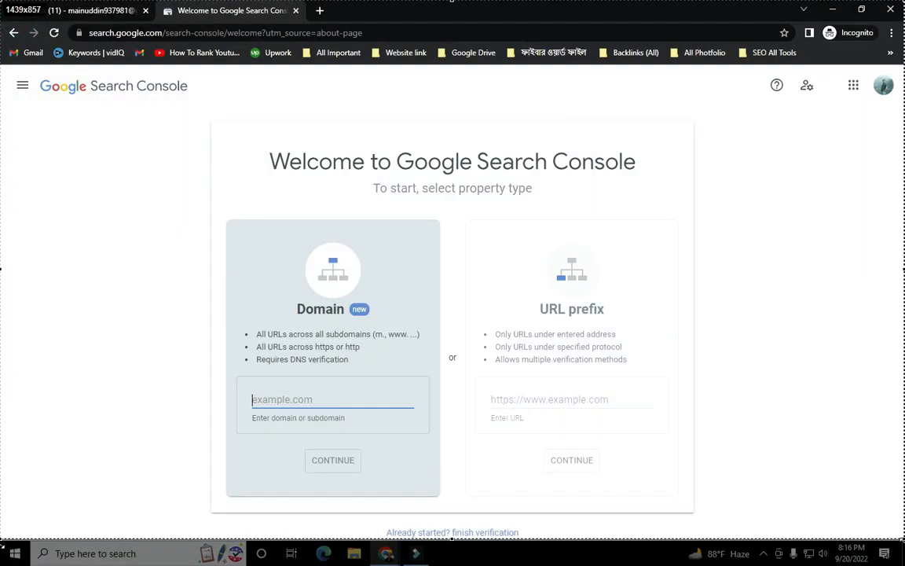
pyautogui.click(762, 477)
pyautogui.moveTo(22, 86)
pyautogui.mouseDown()
pyautogui.moveTo(153, 243)
pyautogui.moveTo(230, 316)
pyautogui.moveTo(289, 306)
pyautogui.mouseUp()
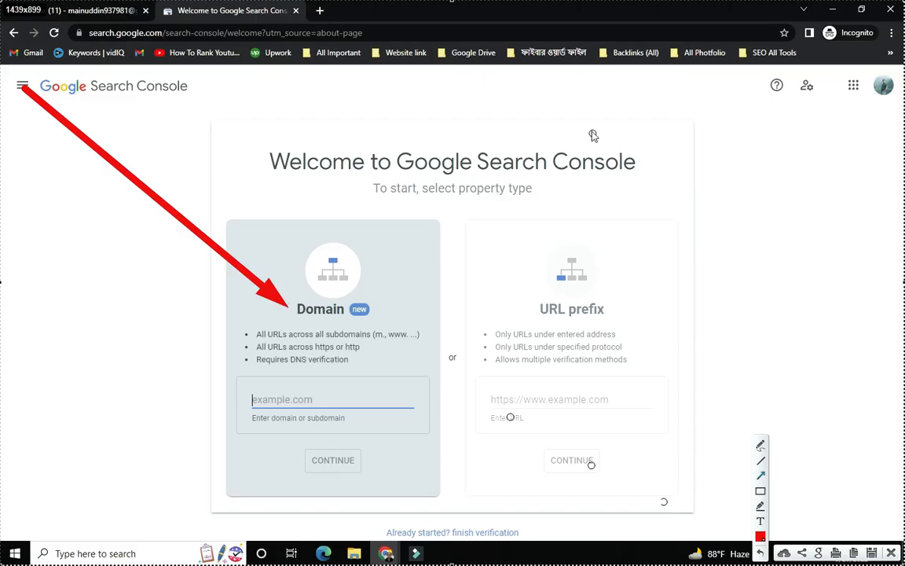
pyautogui.moveTo(399, 69)
pyautogui.mouseDown()
pyautogui.moveTo(511, 219)
pyautogui.moveTo(542, 292)
pyautogui.mouseUp()
pyautogui.moveTo(11, 212)
pyautogui.mouseDown()
pyautogui.moveTo(204, 366)
pyautogui.moveTo(271, 377)
pyautogui.mouseUp()
pyautogui.moveTo(246, 73); pyautogui.dragTo(313, 257)
pyautogui.moveTo(430, 487)
pyautogui.mouseDown()
pyautogui.moveTo(380, 343)
pyautogui.moveTo(368, 346)
pyautogui.mouseUp()
pyautogui.moveTo(77, 500)
pyautogui.mouseDown()
pyautogui.moveTo(105, 476)
pyautogui.moveTo(214, 424)
pyautogui.mouseUp()
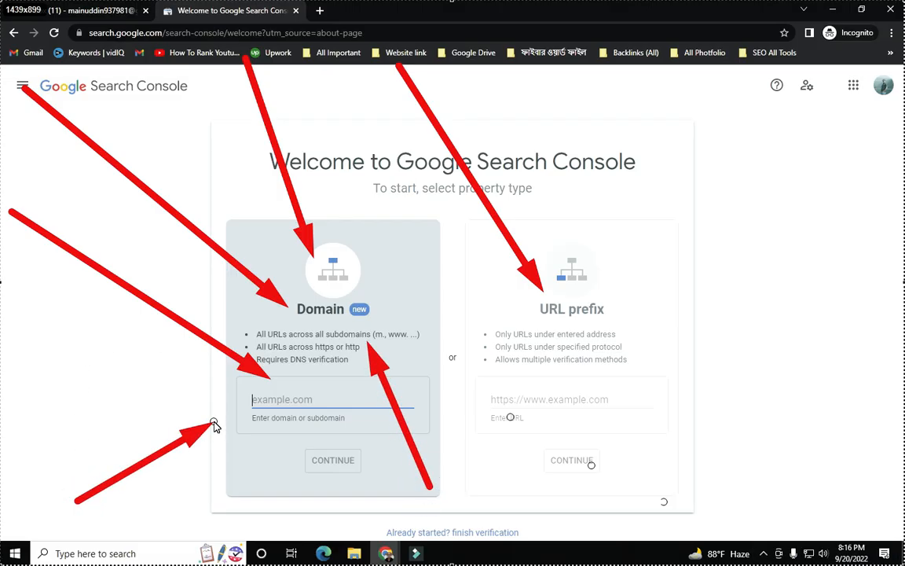
pyautogui.moveTo(213, 424)
pyautogui.mouseDown()
pyautogui.moveTo(172, 460)
pyautogui.moveTo(221, 371)
pyautogui.moveTo(227, 397)
pyautogui.mouseUp()
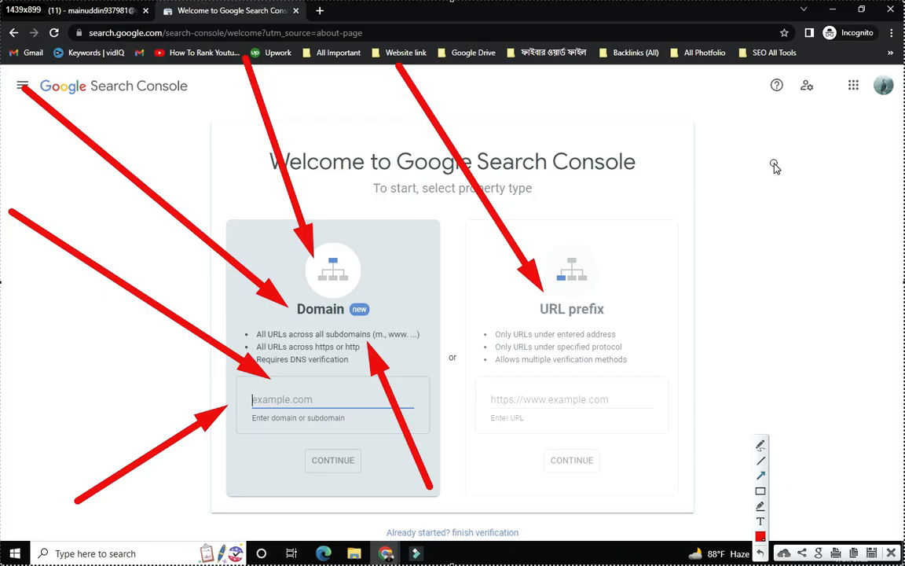
pyautogui.moveTo(761, 144)
pyautogui.mouseDown()
pyautogui.moveTo(585, 397)
pyautogui.moveTo(568, 391)
pyautogui.moveTo(607, 365)
pyautogui.moveTo(617, 402)
pyautogui.moveTo(661, 312)
pyautogui.moveTo(605, 390)
pyautogui.moveTo(613, 391)
pyautogui.mouseUp()
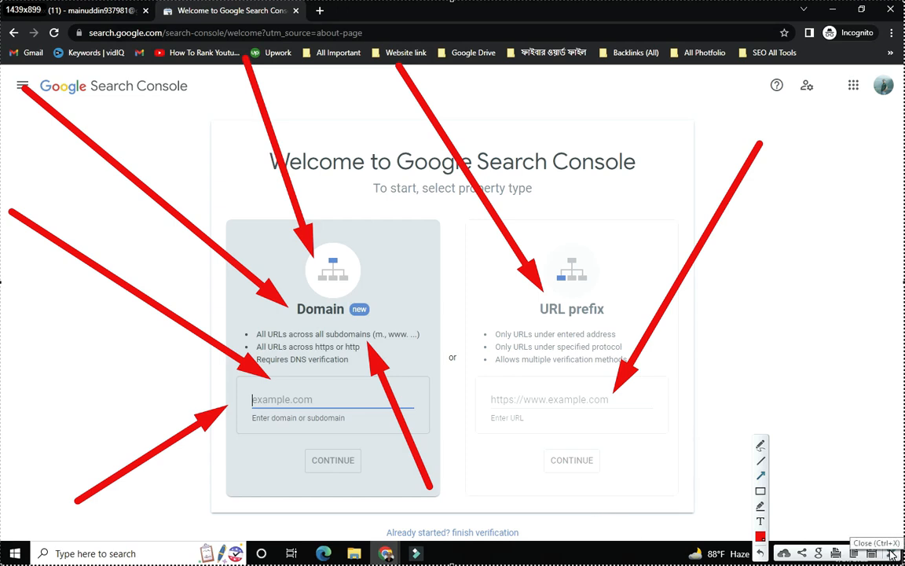
pyautogui.click(760, 553)
pyautogui.click(760, 554)
pyautogui.click(760, 553)
pyautogui.click(760, 553)
pyautogui.click(760, 554)
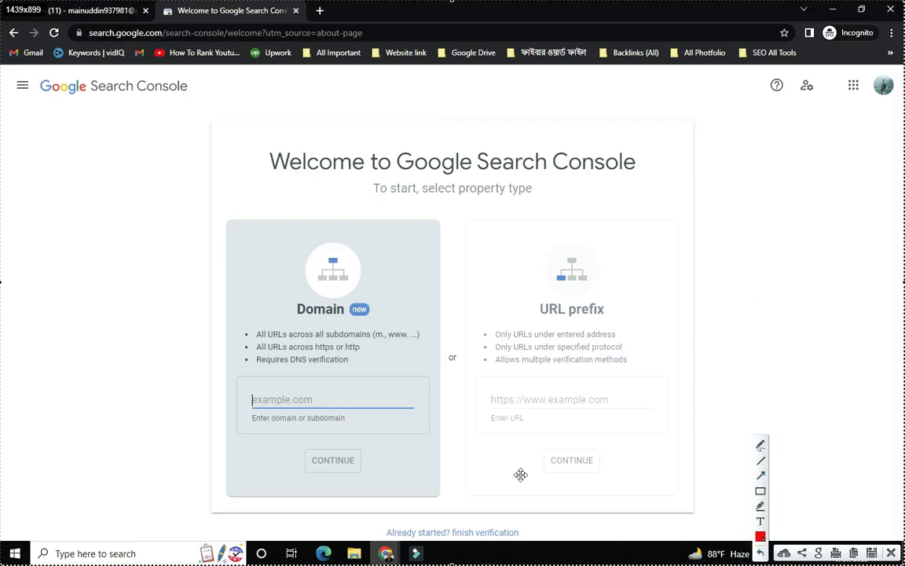
pyautogui.click(760, 477)
pyautogui.moveTo(56, 123); pyautogui.dragTo(257, 334)
pyautogui.moveTo(278, 124)
pyautogui.mouseDown()
pyautogui.moveTo(410, 333)
pyautogui.moveTo(461, 390)
pyautogui.moveTo(474, 390)
pyautogui.mouseUp()
pyautogui.moveTo(798, 94); pyautogui.dragTo(610, 307)
pyautogui.moveTo(429, 114)
pyautogui.mouseDown()
pyautogui.moveTo(526, 322)
pyautogui.moveTo(539, 309)
pyautogui.mouseUp()
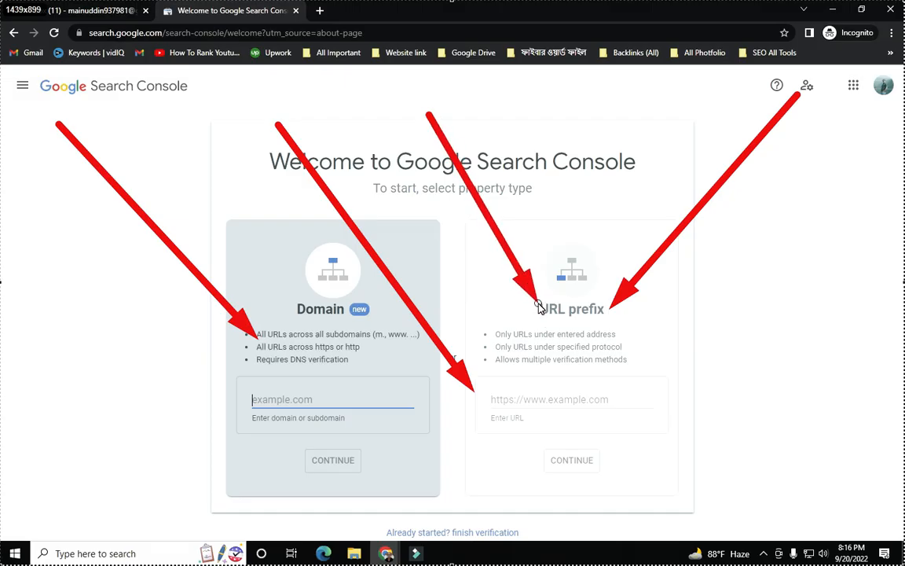
pyautogui.moveTo(576, 79)
pyautogui.mouseDown()
pyautogui.moveTo(588, 258)
pyautogui.moveTo(566, 223)
pyautogui.moveTo(571, 246)
pyautogui.mouseUp()
pyautogui.moveTo(553, 546); pyautogui.dragTo(561, 417)
pyautogui.moveTo(904, 207); pyautogui.dragTo(626, 402)
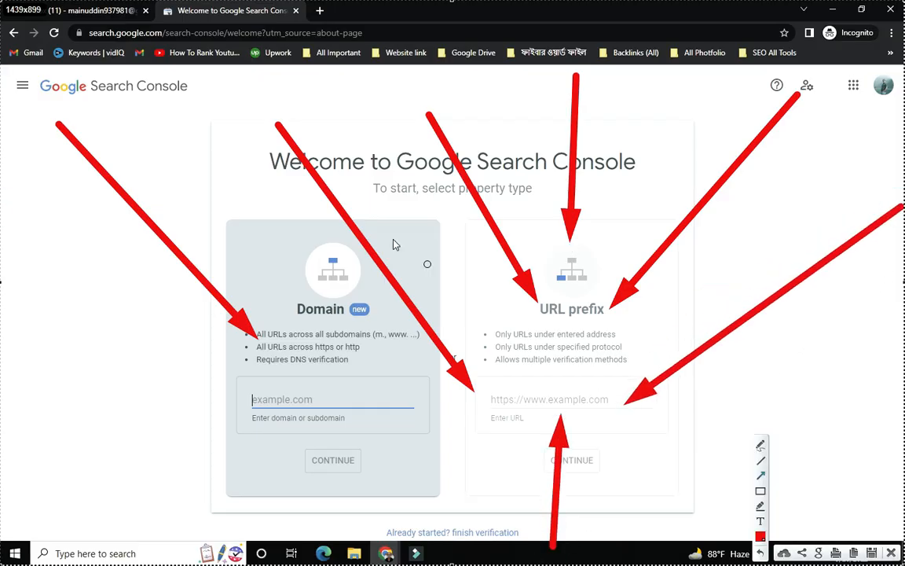
pyautogui.moveTo(392, 267)
pyautogui.mouseDown()
pyautogui.moveTo(533, 393)
pyautogui.moveTo(522, 380)
pyautogui.moveTo(511, 391)
pyautogui.mouseUp()
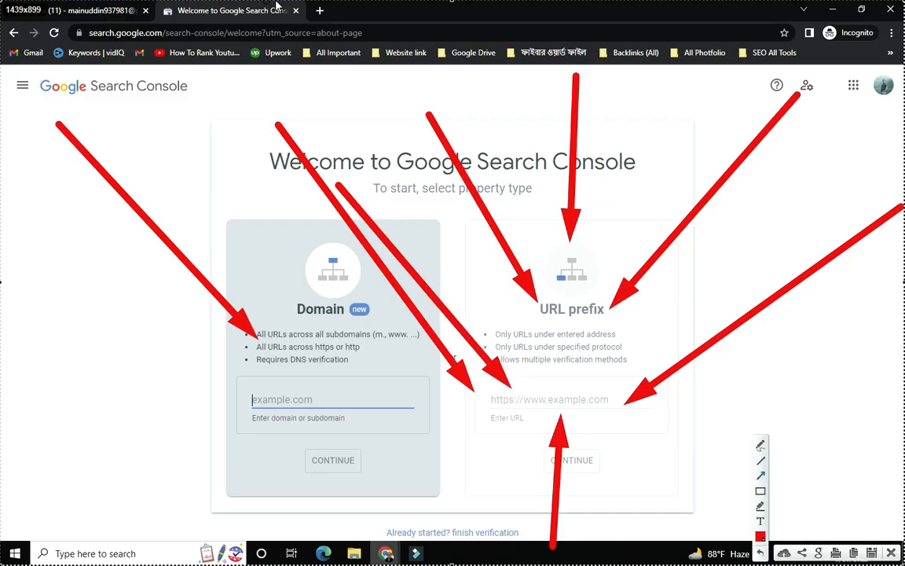
pyautogui.click(893, 553)
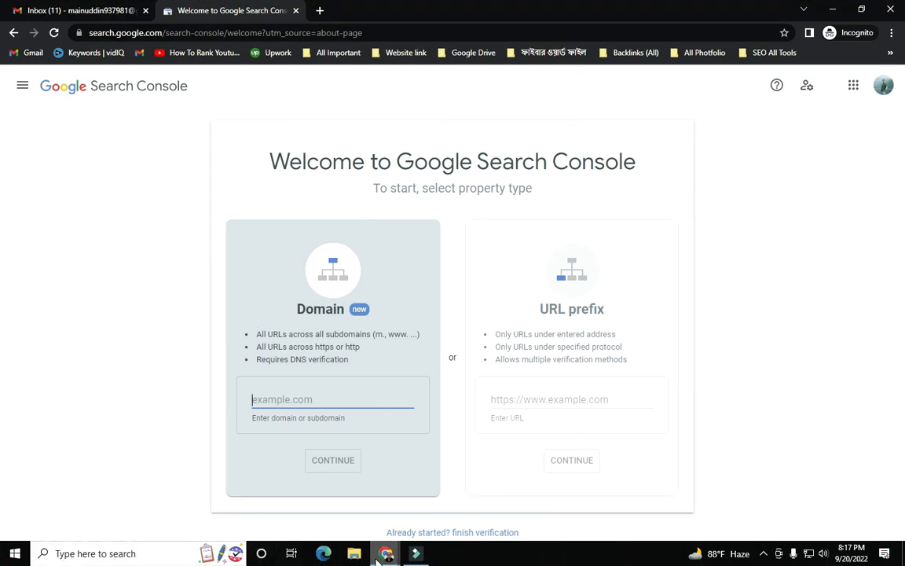
# - Copy the site's URL from the Yoast SEO window's address bar and go back to Search Console
pyautogui.moveTo(378, 556)
pyautogui.click(294, 452)
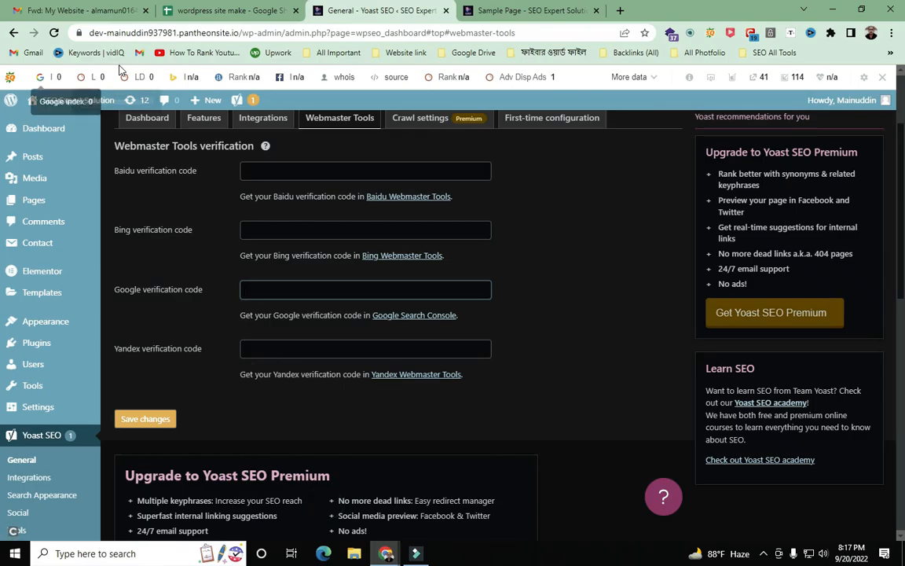
pyautogui.moveTo(214, 32); pyautogui.dragTo(89, 32)
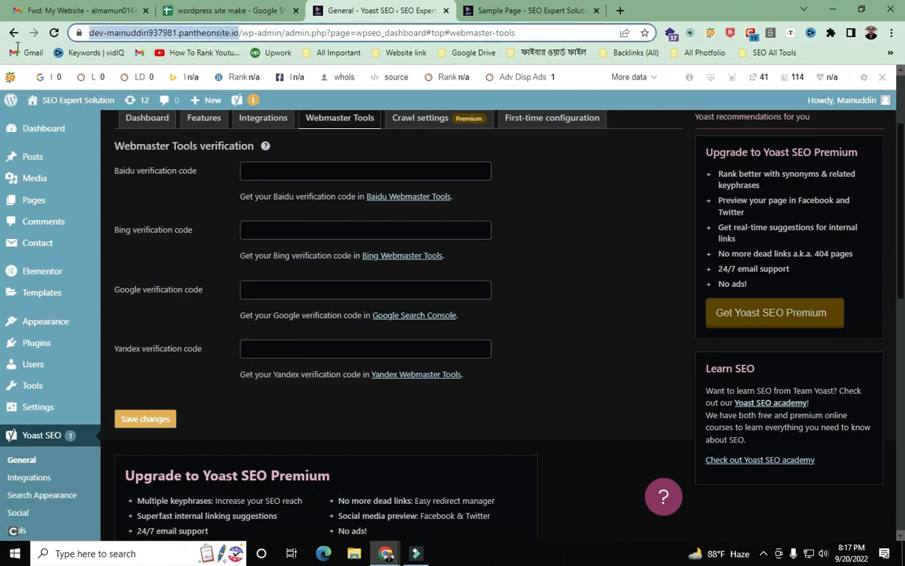
pyautogui.rightClick(234, 35)
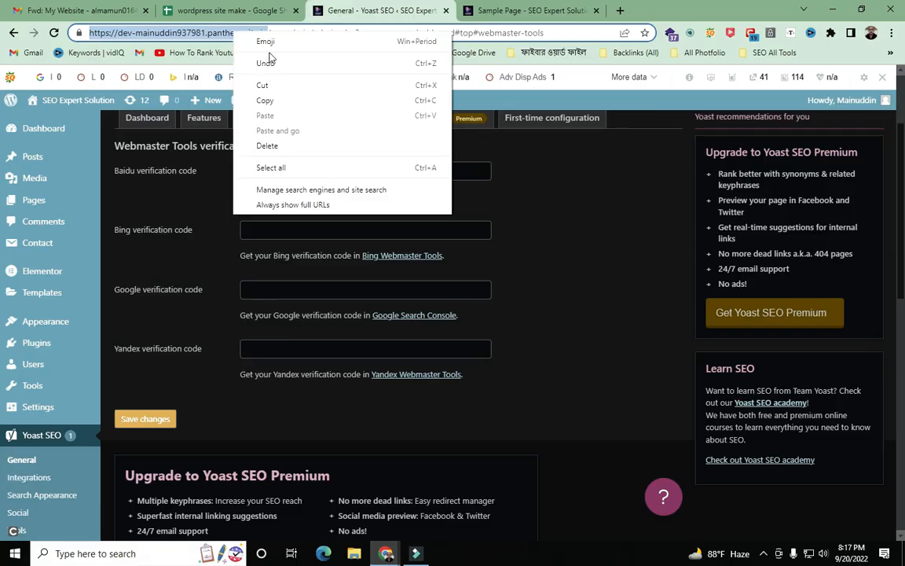
pyautogui.click(307, 101)
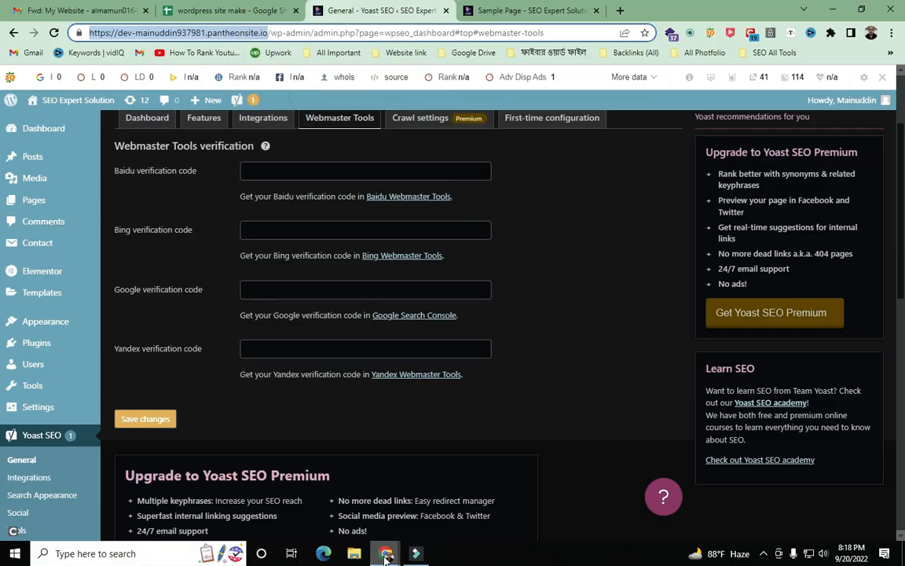
pyautogui.moveTo(385, 554)
pyautogui.click(453, 504)
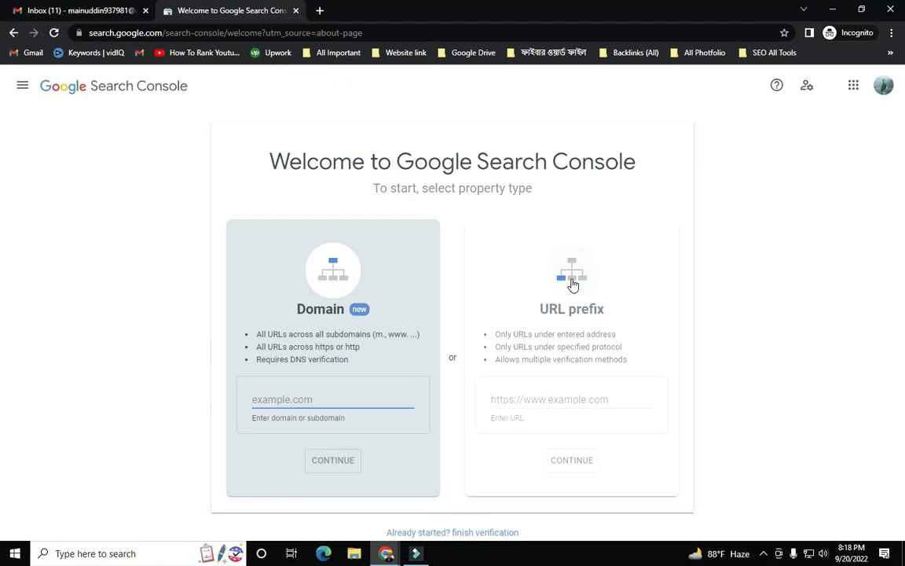
# - Paste the pantheonsite.io address as the URL prefix, annotate it with arrows, and submit with Continue
pyautogui.rightClick(556, 398)
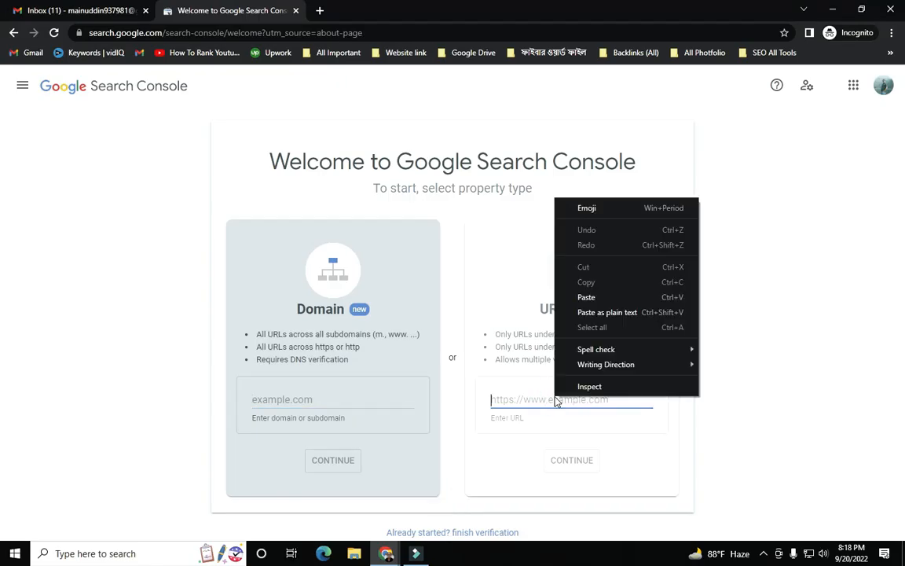
pyautogui.click(621, 297)
pyautogui.press('Print')
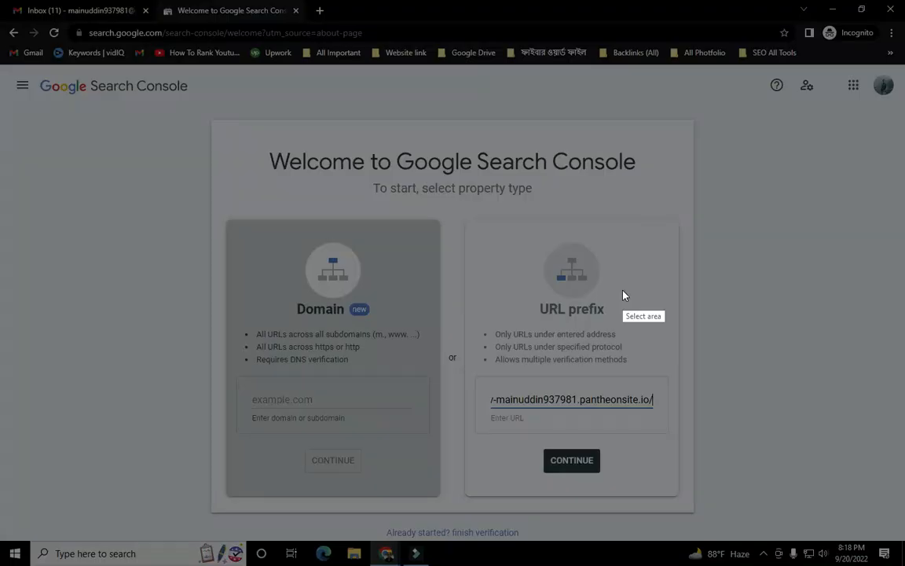
pyautogui.click(16, 24)
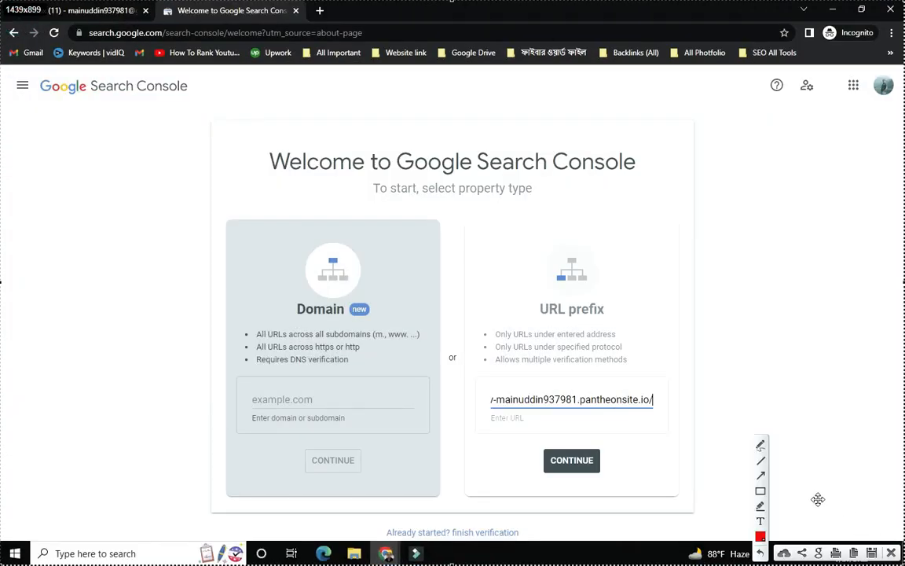
pyautogui.click(761, 475)
pyautogui.moveTo(323, 117)
pyautogui.mouseDown()
pyautogui.moveTo(449, 333)
pyautogui.moveTo(491, 383)
pyautogui.mouseUp()
pyautogui.moveTo(808, 139); pyautogui.dragTo(586, 452)
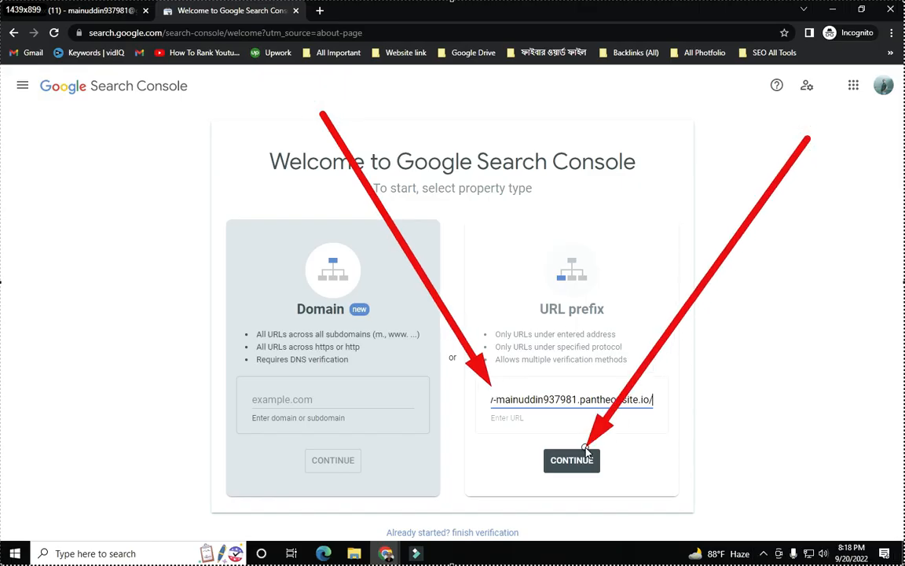
pyautogui.moveTo(141, 343)
pyautogui.mouseDown()
pyautogui.moveTo(217, 402)
pyautogui.moveTo(549, 464)
pyautogui.moveTo(540, 461)
pyautogui.mouseUp()
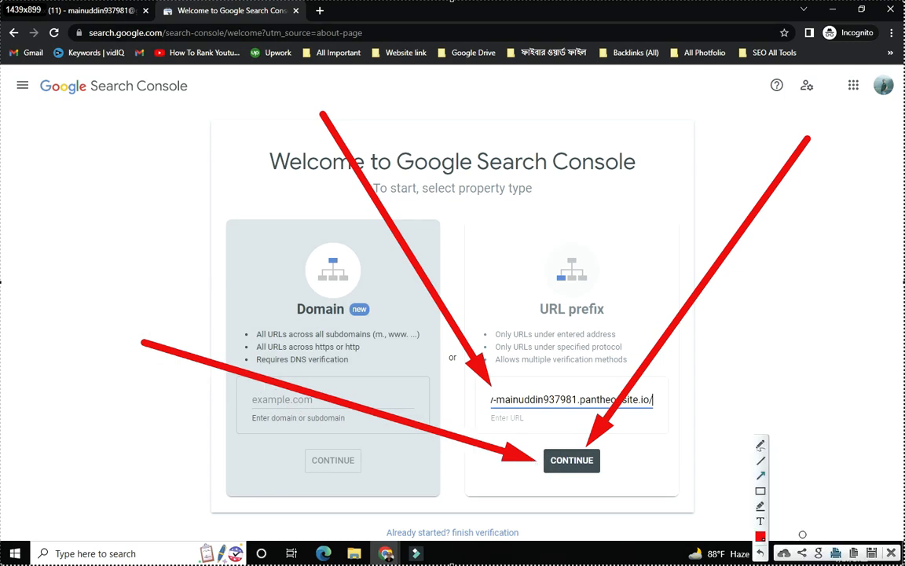
pyautogui.click(893, 553)
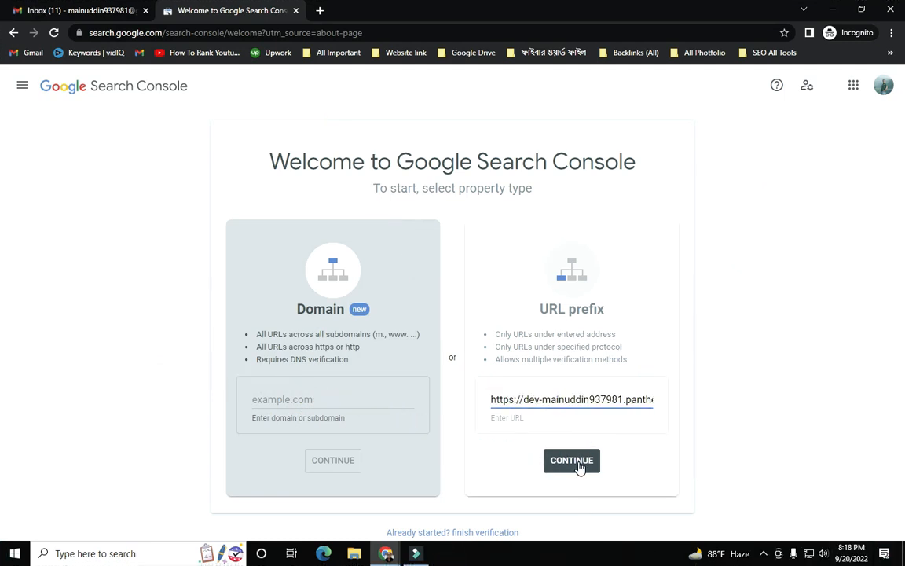
pyautogui.click(576, 463)
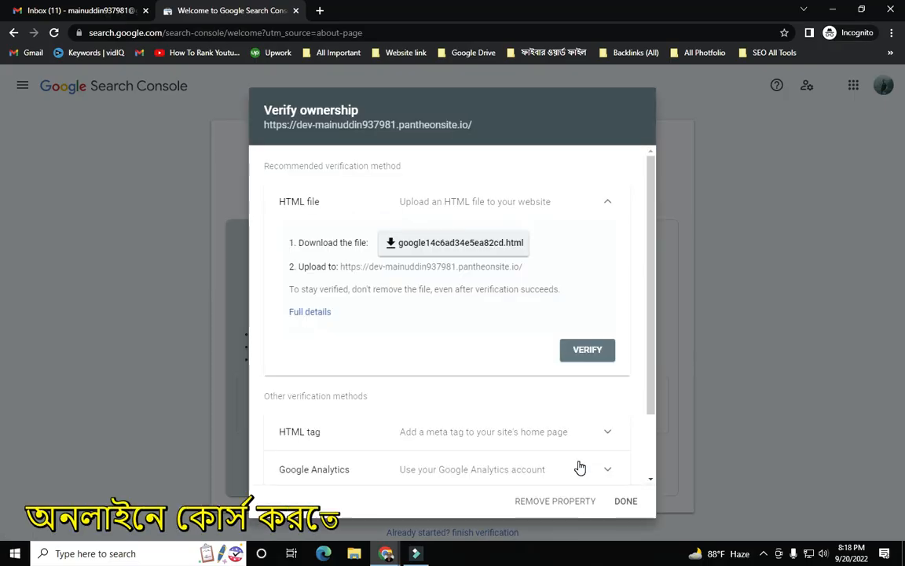
pyautogui.press('Print')
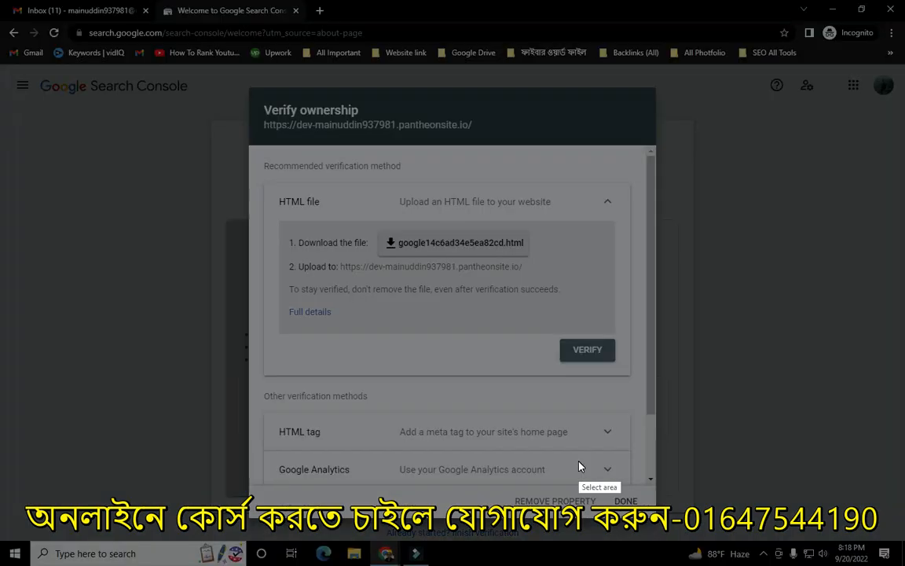
pyautogui.moveTo(290, 266); pyautogui.dragTo(904, 565)
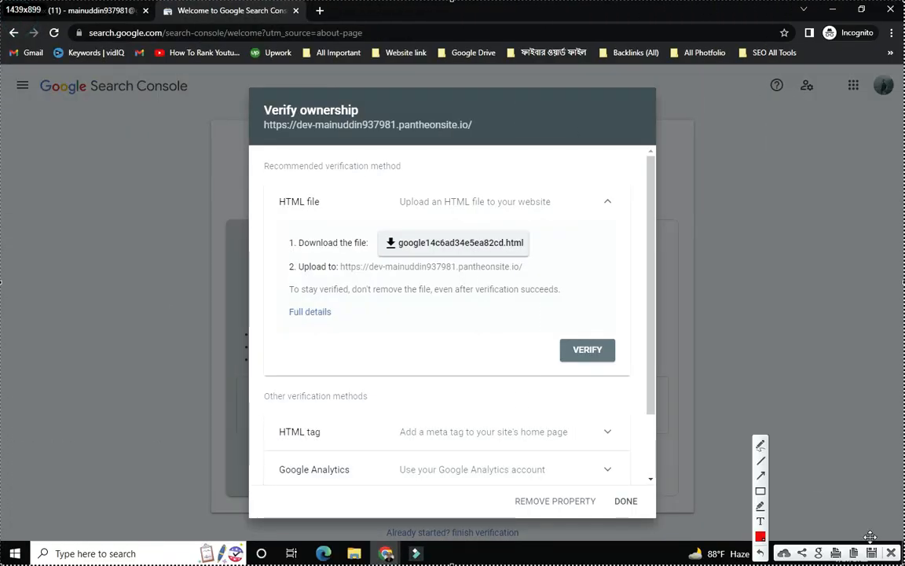
pyautogui.click(768, 477)
pyautogui.moveTo(49, 344)
pyautogui.mouseDown()
pyautogui.moveTo(8, 358)
pyautogui.moveTo(8, 322)
pyautogui.moveTo(30, 347)
pyautogui.moveTo(31, 338)
pyautogui.mouseUp()
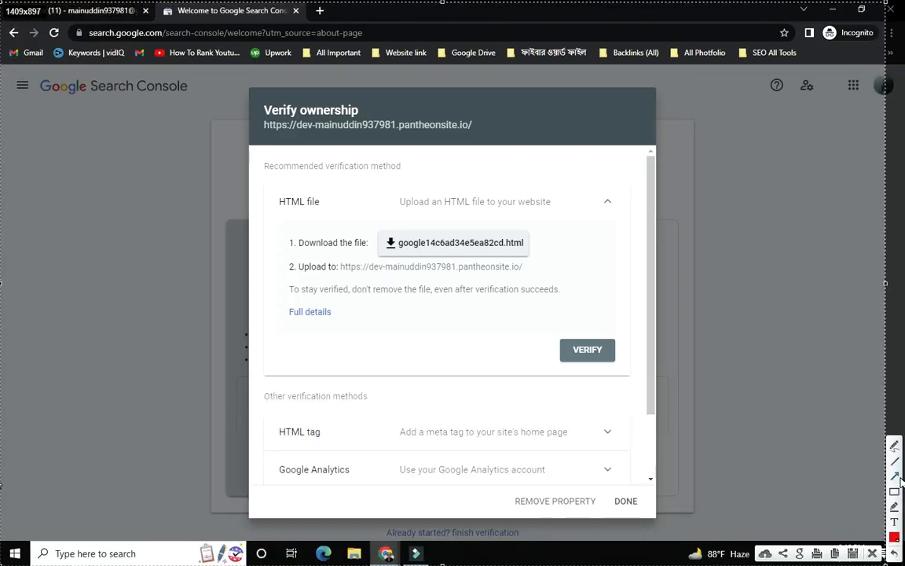
pyautogui.moveTo(774, 516)
pyautogui.mouseDown()
pyautogui.moveTo(839, 360)
pyautogui.moveTo(835, 347)
pyautogui.moveTo(334, 172)
pyautogui.moveTo(318, 137)
pyautogui.moveTo(292, 121)
pyautogui.moveTo(350, 125)
pyautogui.mouseUp()
pyautogui.click(872, 554)
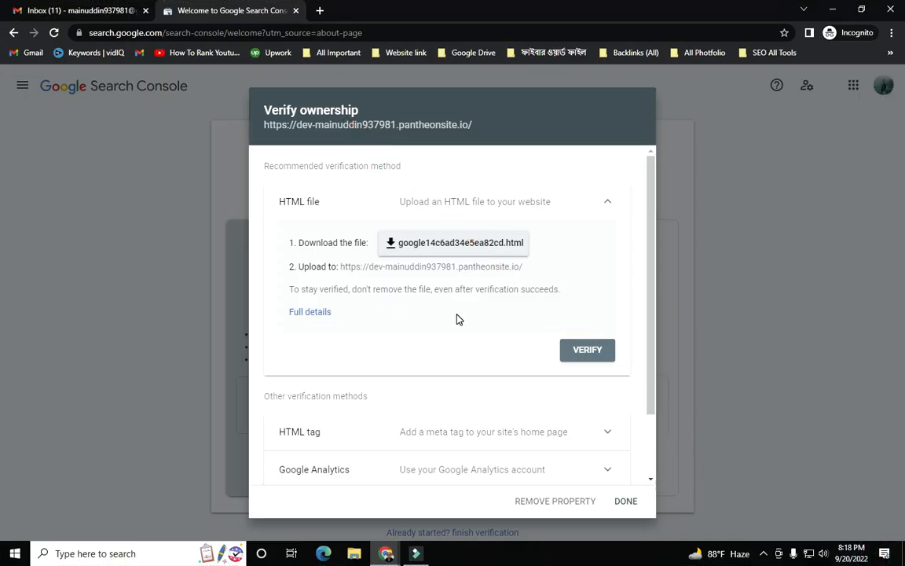
pyautogui.press('Print')
pyautogui.moveTo(0, 0)
pyautogui.mouseDown()
pyautogui.moveTo(125, 159)
pyautogui.moveTo(904, 565)
pyautogui.mouseUp()
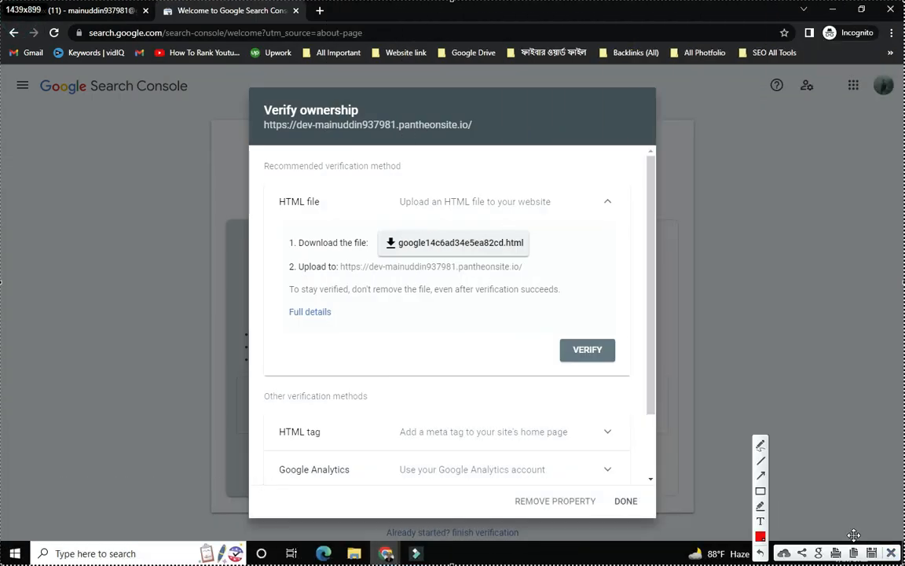
pyautogui.click(762, 476)
pyautogui.moveTo(146, 73)
pyautogui.mouseDown()
pyautogui.moveTo(200, 157)
pyautogui.moveTo(274, 196)
pyautogui.mouseUp()
pyautogui.moveTo(186, 343); pyautogui.dragTo(272, 238)
pyautogui.moveTo(212, 382); pyautogui.dragTo(271, 271)
pyautogui.moveTo(269, 379); pyautogui.dragTo(300, 318)
pyautogui.moveTo(612, 202)
pyautogui.mouseDown()
pyautogui.moveTo(614, 245)
pyautogui.moveTo(591, 330)
pyautogui.mouseUp()
pyautogui.moveTo(45, 226)
pyautogui.mouseDown()
pyautogui.moveTo(26, 210)
pyautogui.moveTo(182, 374)
pyautogui.moveTo(282, 459)
pyautogui.mouseUp()
pyautogui.moveTo(149, 183); pyautogui.dragTo(279, 419)
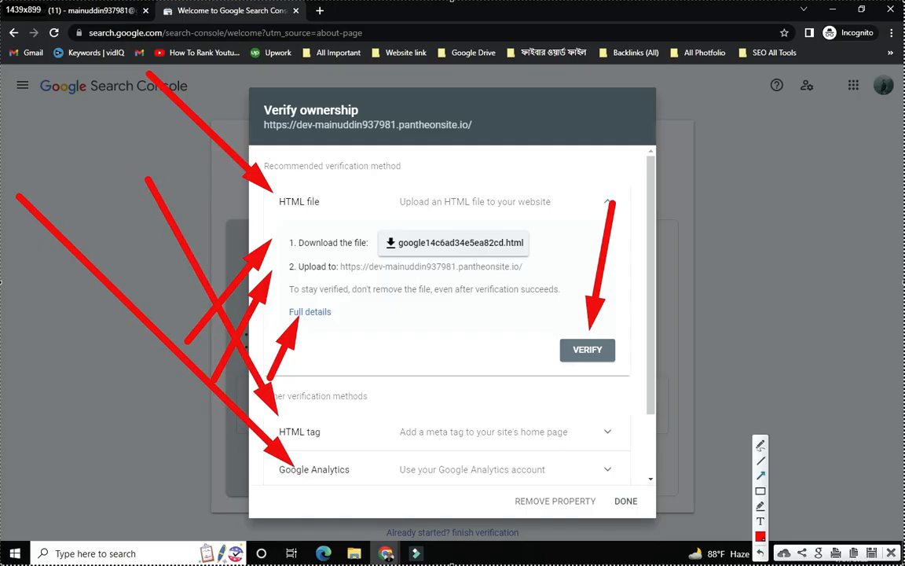
pyautogui.click(892, 553)
pyautogui.scroll(-1, 585, 390)
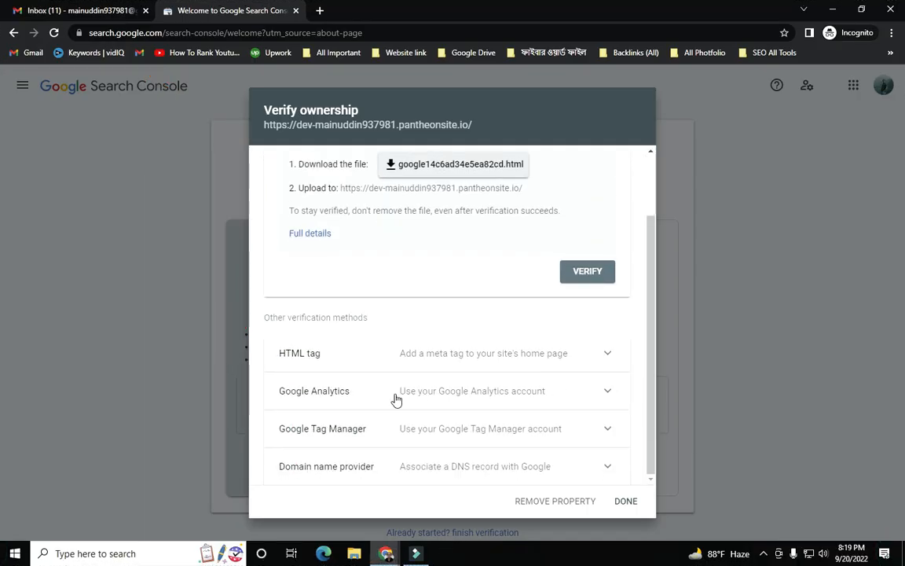
pyautogui.press('Print')
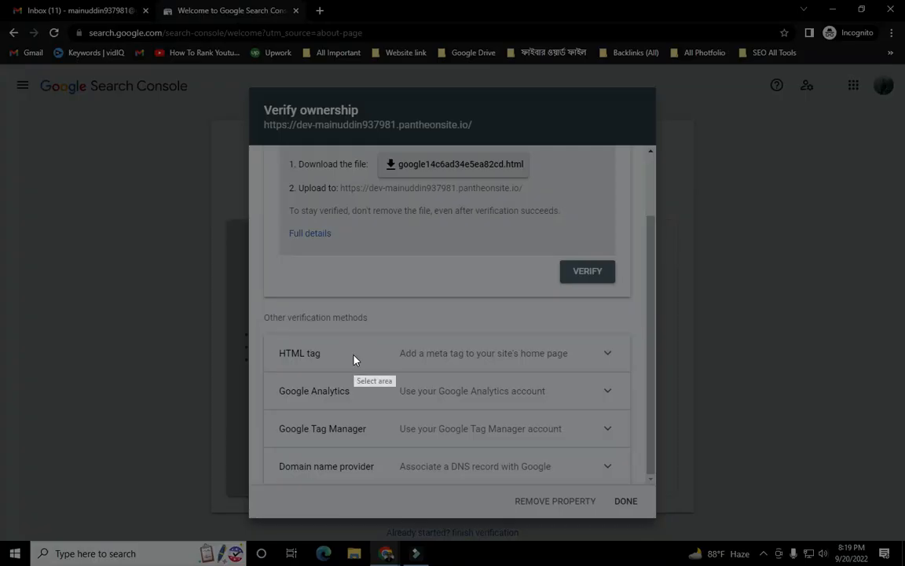
pyautogui.moveTo(1, 1); pyautogui.dragTo(904, 565)
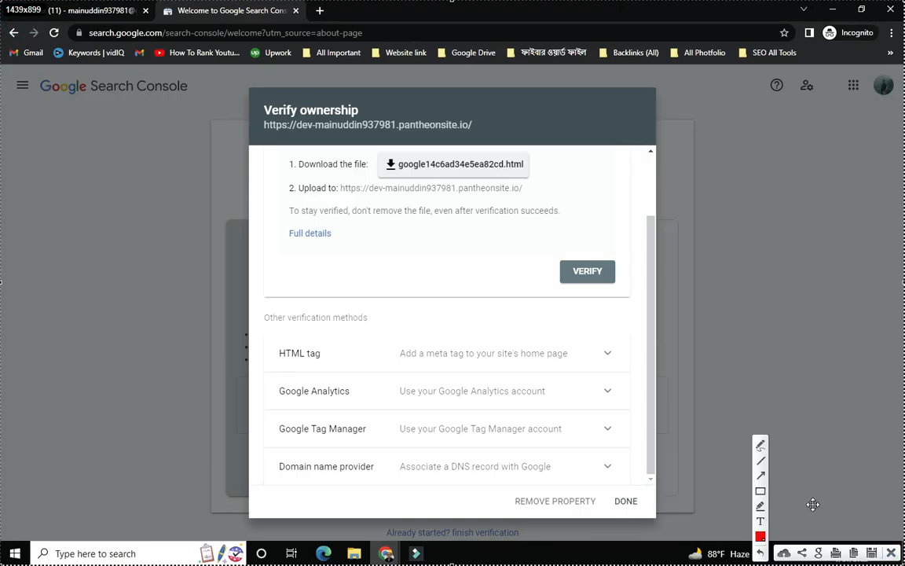
pyautogui.moveTo(9, 54)
pyautogui.mouseDown()
pyautogui.moveTo(94, 190)
pyautogui.moveTo(277, 355)
pyautogui.mouseUp()
pyautogui.moveTo(802, 72)
pyautogui.mouseDown()
pyautogui.moveTo(455, 252)
pyautogui.moveTo(308, 348)
pyautogui.moveTo(329, 356)
pyautogui.mouseUp()
pyautogui.moveTo(252, 73); pyautogui.dragTo(283, 354)
pyautogui.moveTo(119, 481)
pyautogui.mouseDown()
pyautogui.moveTo(178, 429)
pyautogui.moveTo(282, 369)
pyautogui.mouseUp()
pyautogui.moveTo(437, 114)
pyautogui.mouseDown()
pyautogui.moveTo(305, 315)
pyautogui.moveTo(311, 346)
pyautogui.mouseUp()
pyautogui.moveTo(167, 108); pyautogui.dragTo(249, 319)
pyautogui.moveTo(266, 447); pyautogui.dragTo(295, 367)
pyautogui.moveTo(37, 318); pyautogui.dragTo(270, 355)
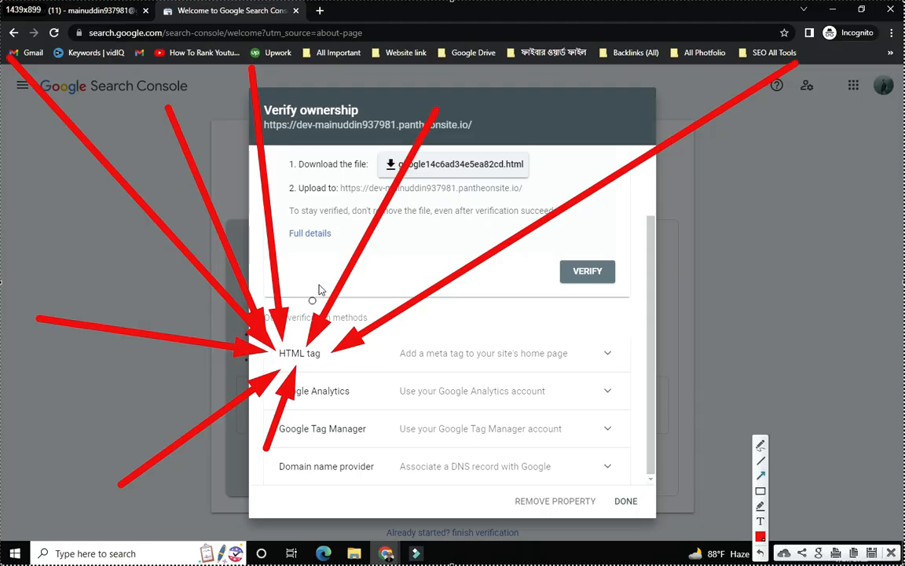
pyautogui.moveTo(325, 460); pyautogui.dragTo(315, 364)
pyautogui.moveTo(417, 427)
pyautogui.mouseDown()
pyautogui.moveTo(350, 357)
pyautogui.moveTo(329, 358)
pyautogui.moveTo(595, 355)
pyautogui.mouseUp()
pyautogui.moveTo(784, 173)
pyautogui.mouseDown()
pyautogui.moveTo(634, 320)
pyautogui.moveTo(621, 350)
pyautogui.mouseUp()
pyautogui.moveTo(655, 482); pyautogui.dragTo(621, 364)
pyautogui.moveTo(537, 163); pyautogui.dragTo(603, 362)
pyautogui.moveTo(450, 485); pyautogui.dragTo(599, 371)
pyautogui.moveTo(694, 110)
pyautogui.mouseDown()
pyautogui.moveTo(638, 247)
pyautogui.moveTo(614, 338)
pyautogui.mouseUp()
pyautogui.moveTo(390, 163); pyautogui.dragTo(596, 344)
pyautogui.moveTo(710, 394)
pyautogui.mouseDown()
pyautogui.moveTo(629, 377)
pyautogui.moveTo(621, 364)
pyautogui.mouseUp()
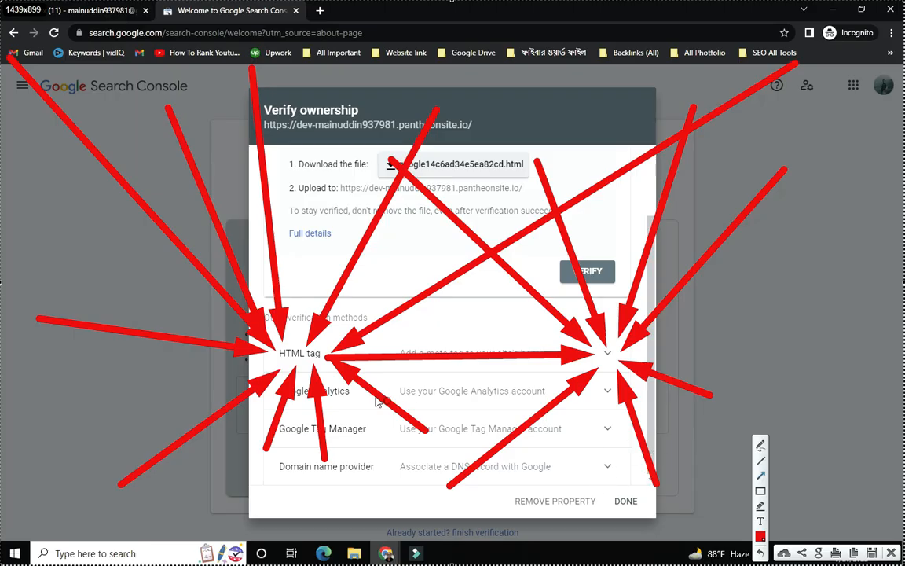
pyautogui.moveTo(3, 339)
pyautogui.mouseDown()
pyautogui.moveTo(171, 355)
pyautogui.moveTo(271, 351)
pyautogui.mouseUp()
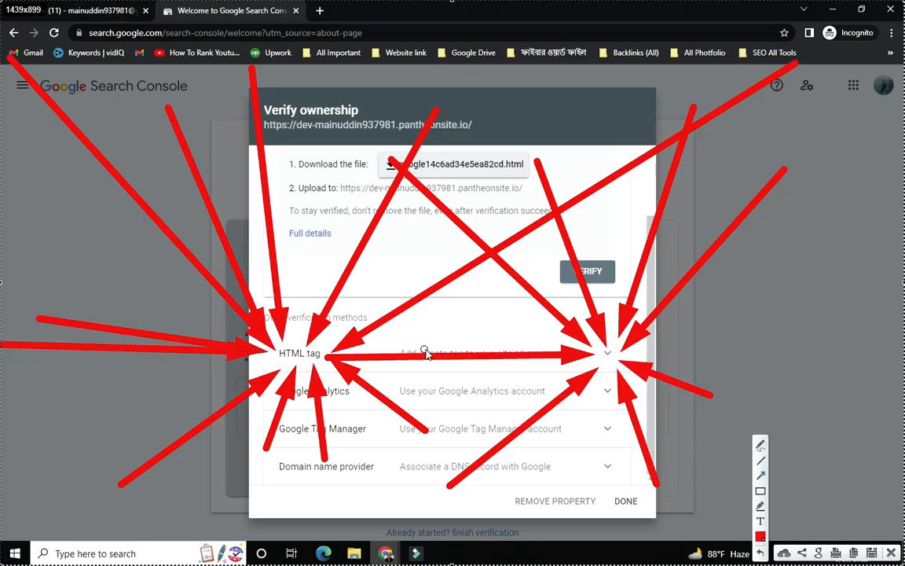
pyautogui.moveTo(398, 351); pyautogui.dragTo(591, 350)
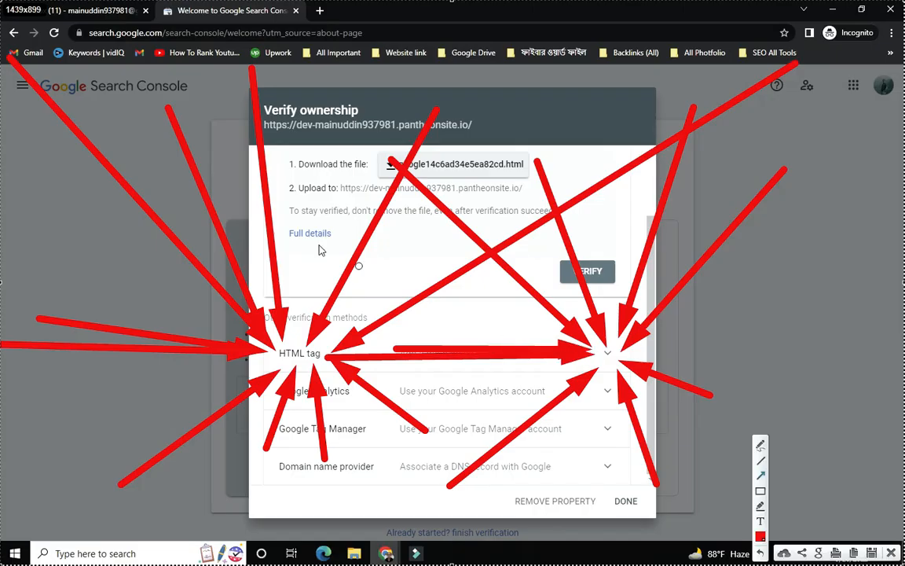
pyautogui.click(893, 554)
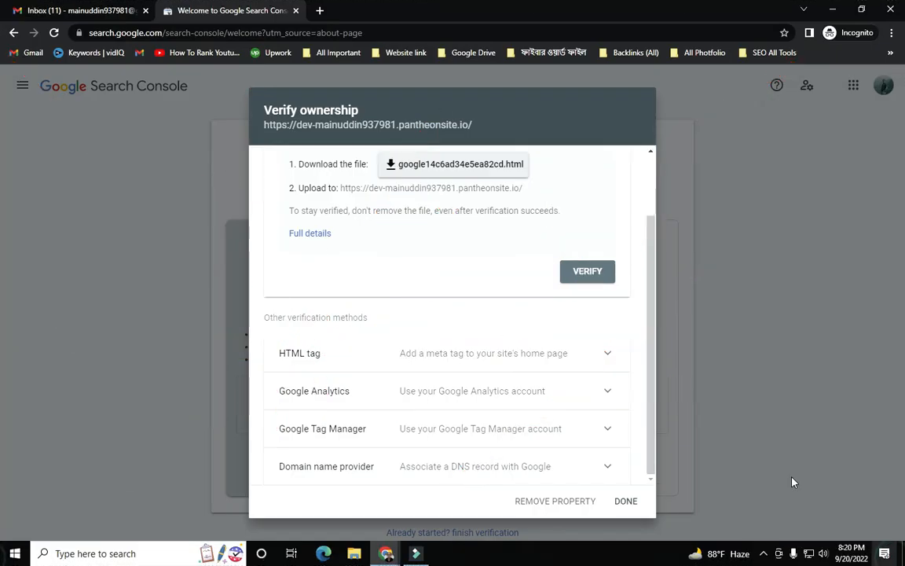
# - Expand the HTML tag method under Other verification methods
pyautogui.click(613, 355)
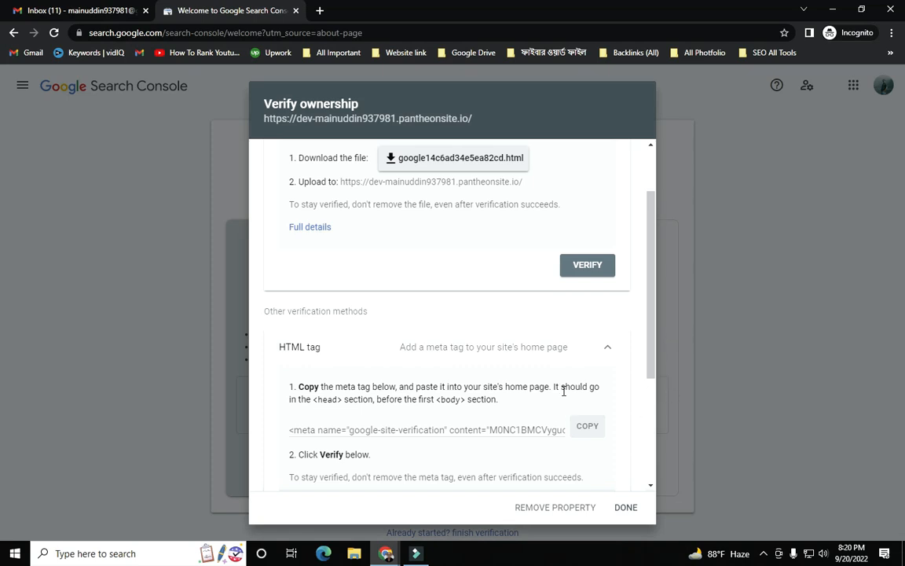
pyautogui.scroll(1, 564, 391)
pyautogui.scroll(-1, 564, 396)
pyautogui.scroll(1, 564, 391)
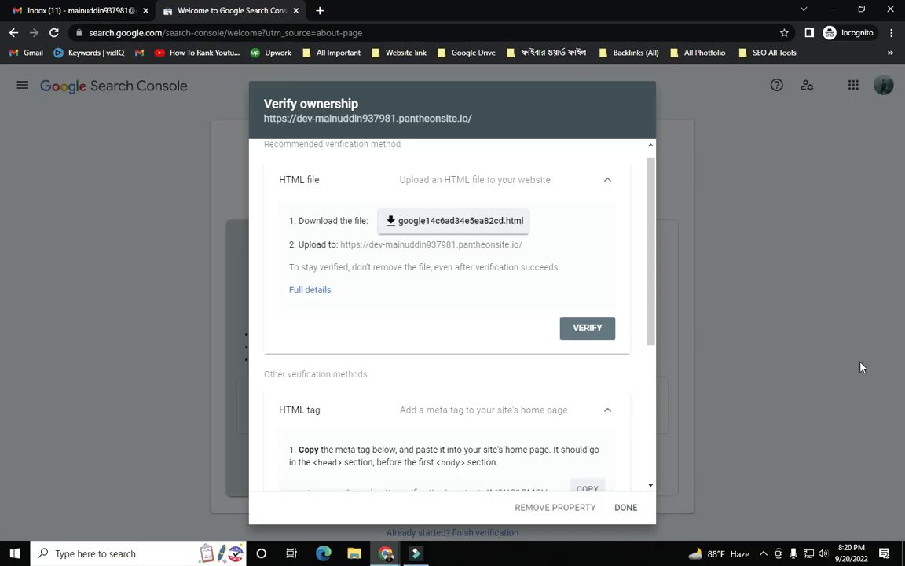
pyautogui.moveTo(648, 309); pyautogui.dragTo(657, 325)
# - Capture the screen and mark the HTML tag heading, meta tag and COPY button with arrows
pyautogui.press('Print')
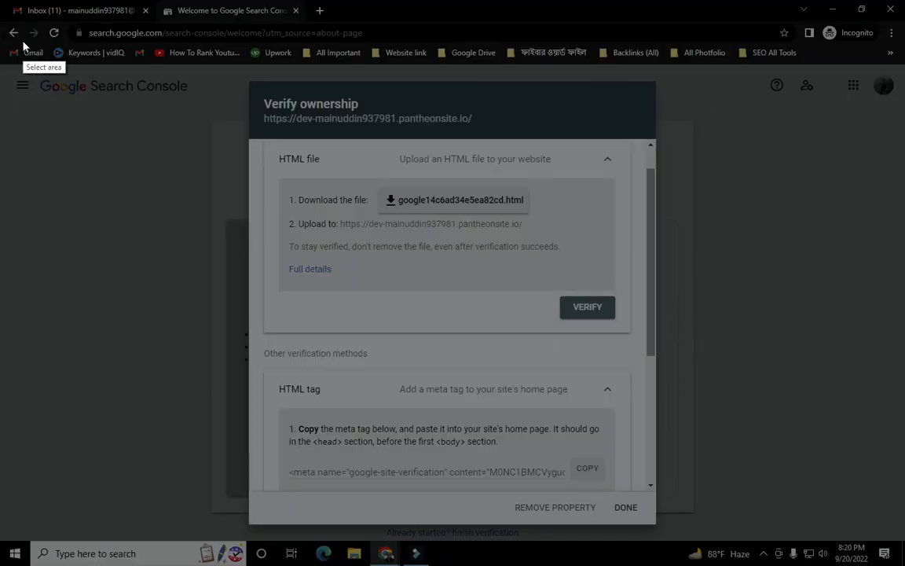
pyautogui.moveTo(2, 6); pyautogui.dragTo(904, 565)
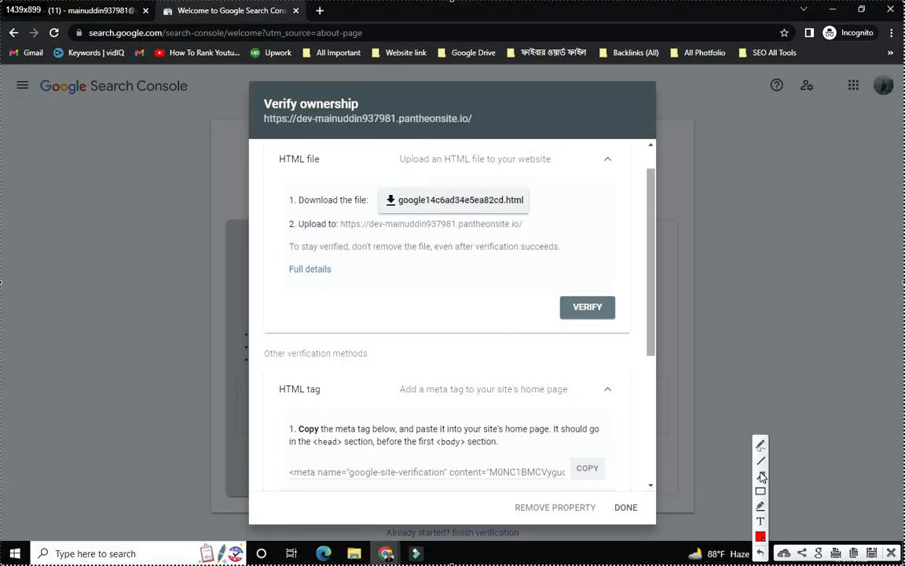
pyautogui.moveTo(26, 56)
pyautogui.mouseDown()
pyautogui.moveTo(198, 279)
pyautogui.moveTo(259, 376)
pyautogui.moveTo(288, 383)
pyautogui.mouseUp()
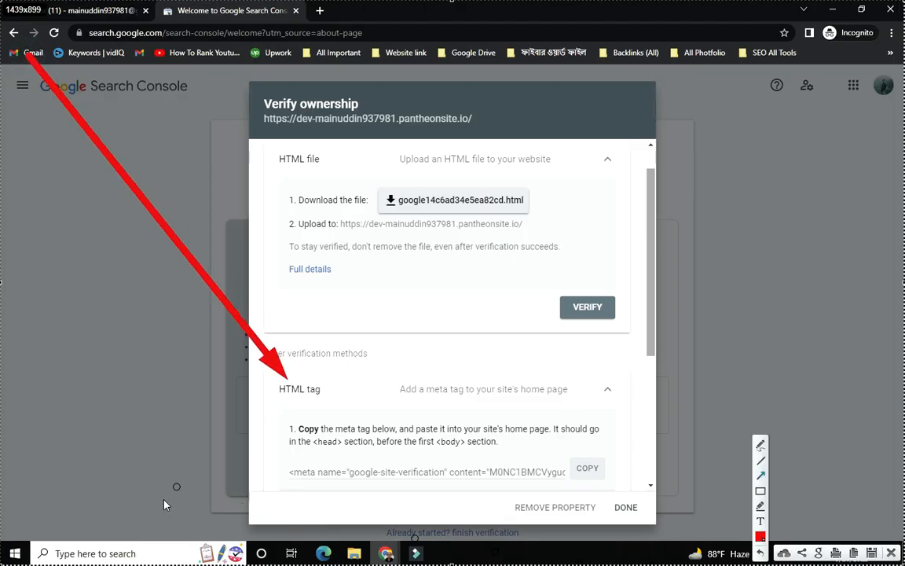
pyautogui.moveTo(61, 478); pyautogui.dragTo(281, 481)
pyautogui.moveTo(712, 247)
pyautogui.mouseDown()
pyautogui.moveTo(680, 369)
pyautogui.moveTo(643, 432)
pyautogui.mouseUp()
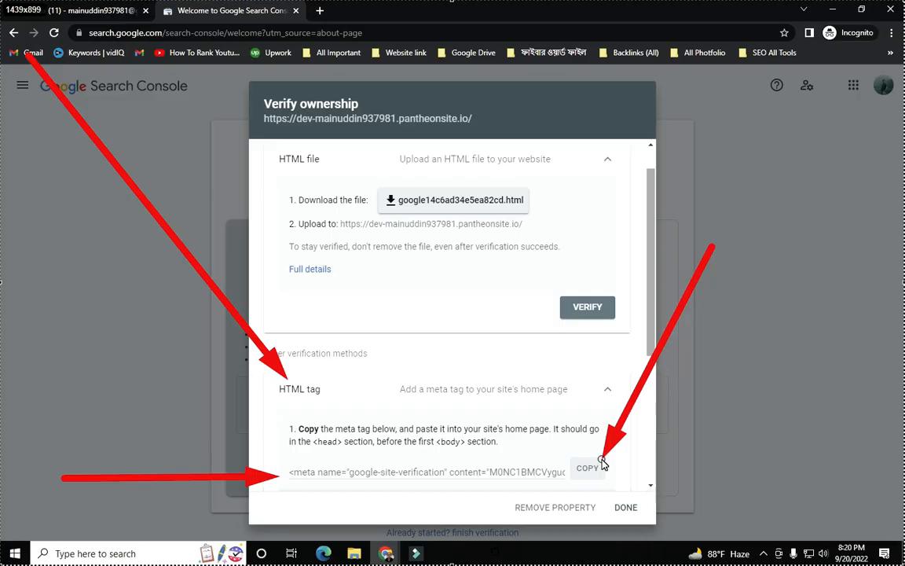
pyautogui.moveTo(601, 461); pyautogui.dragTo(602, 462)
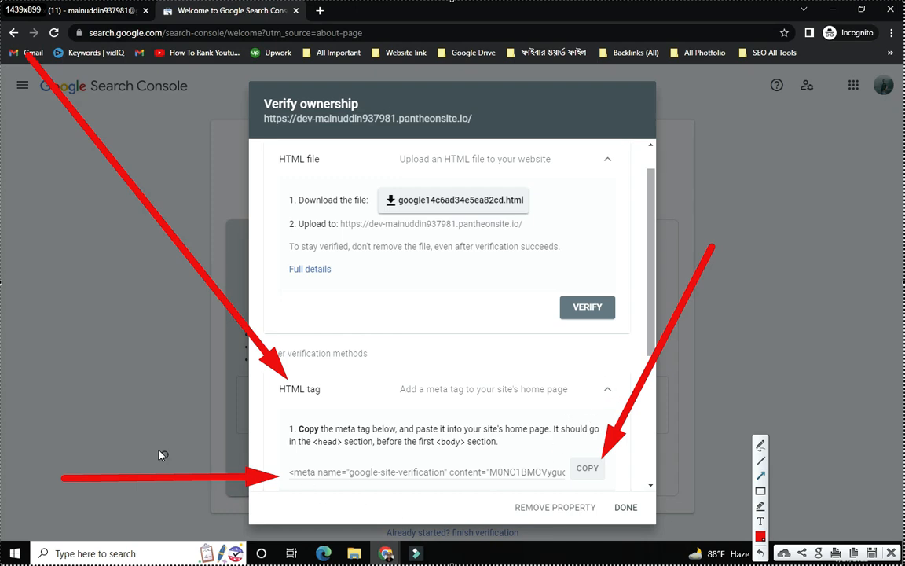
pyautogui.moveTo(96, 372)
pyautogui.mouseDown()
pyautogui.moveTo(269, 471)
pyautogui.moveTo(289, 473)
pyautogui.mouseUp()
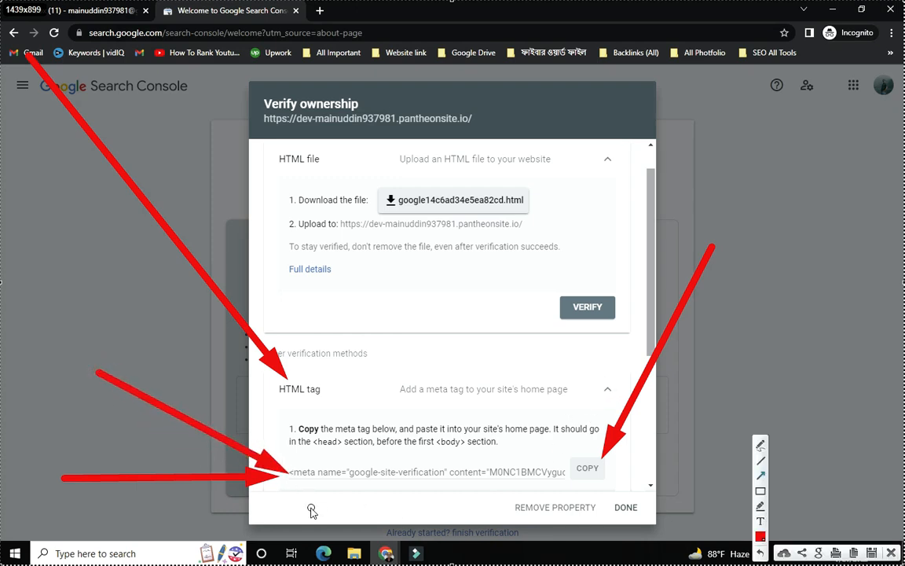
pyautogui.moveTo(293, 521); pyautogui.dragTo(425, 482)
pyautogui.moveTo(438, 521); pyautogui.dragTo(482, 485)
pyautogui.moveTo(493, 521); pyautogui.dragTo(515, 486)
pyautogui.moveTo(457, 298); pyautogui.dragTo(513, 465)
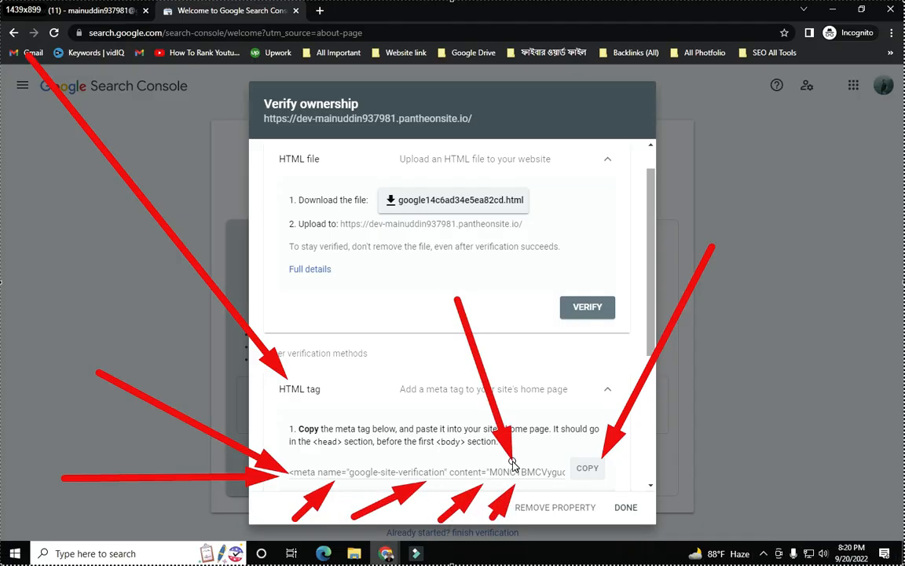
# - Close the annotation overlay and copy the google-site-verification meta tag
pyautogui.press('Escape')
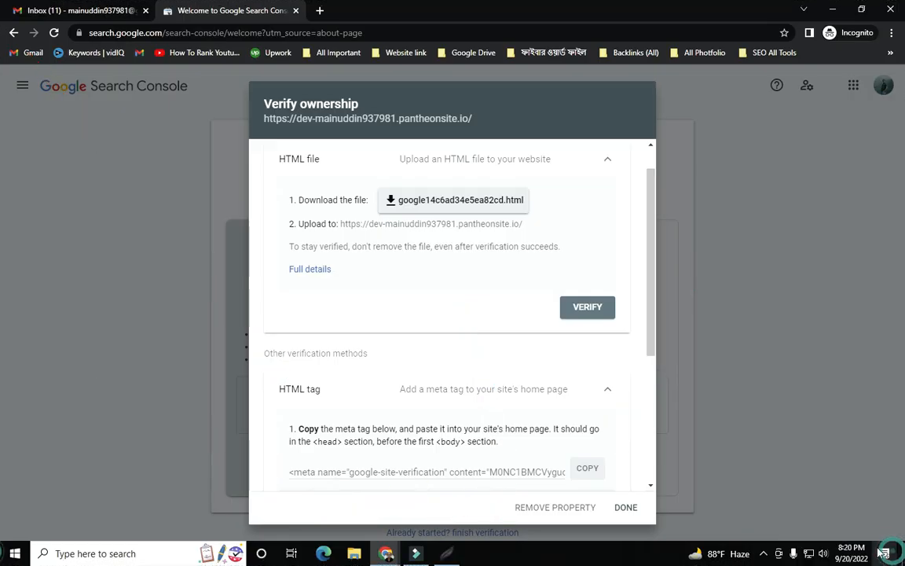
pyautogui.click(587, 469)
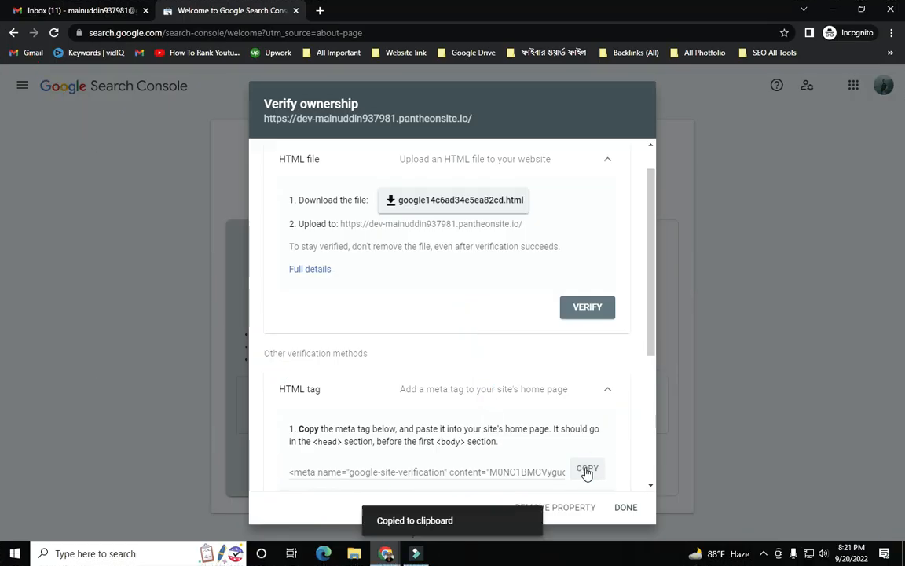
pyautogui.click(590, 471)
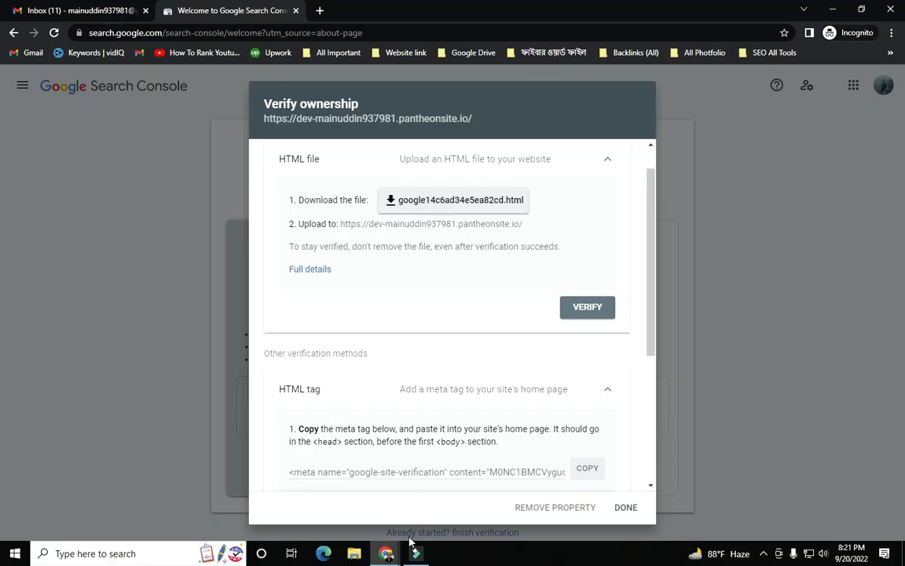
# - Switch to the Yoast SEO Webmaster Tools window and start an arrow-annotated screen capture
pyautogui.click(389, 555)
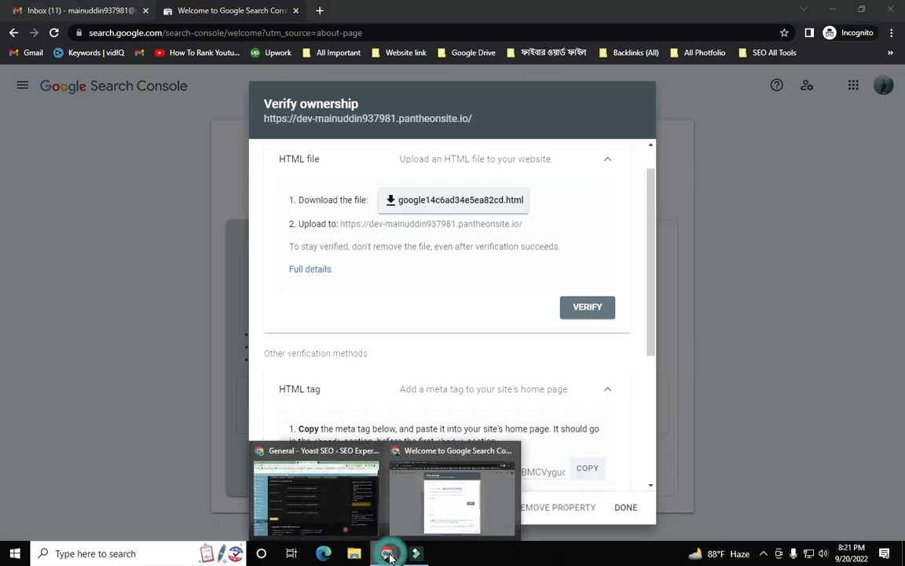
pyautogui.click(286, 461)
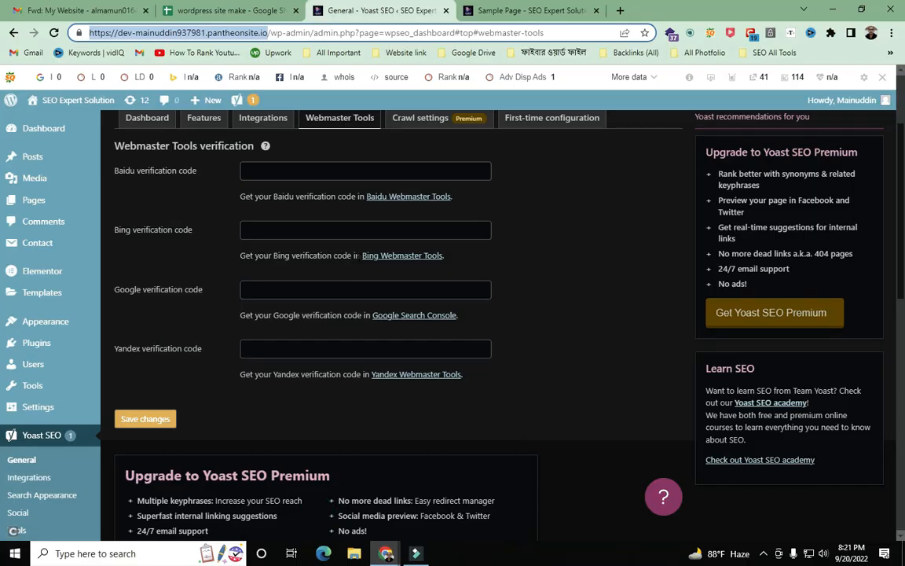
pyautogui.press('super+shift+s')
pyautogui.moveTo(2, 5); pyautogui.dragTo(904, 565)
pyautogui.click(761, 476)
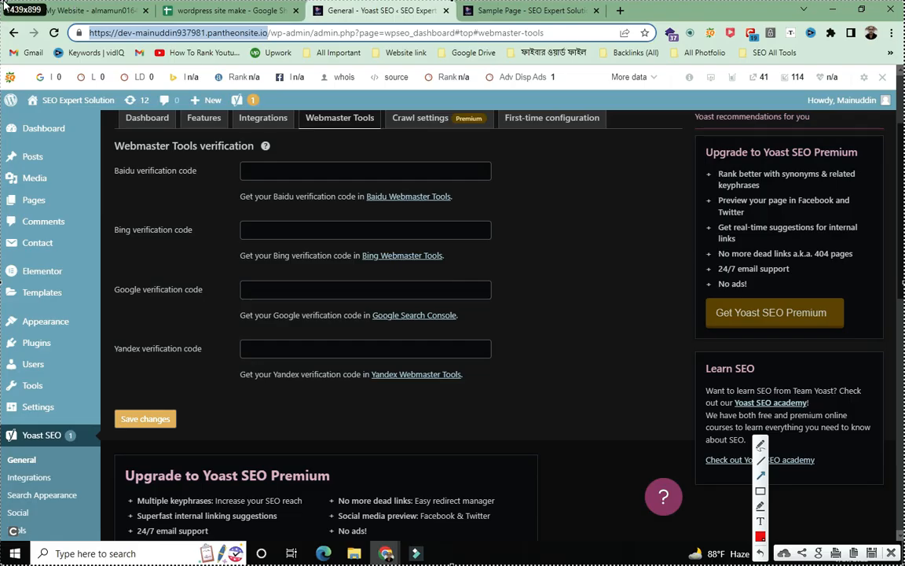
pyautogui.moveTo(13, 25)
pyautogui.mouseDown()
pyautogui.moveTo(59, 154)
pyautogui.moveTo(108, 228)
pyautogui.moveTo(205, 287)
pyautogui.moveTo(241, 293)
pyautogui.mouseUp()
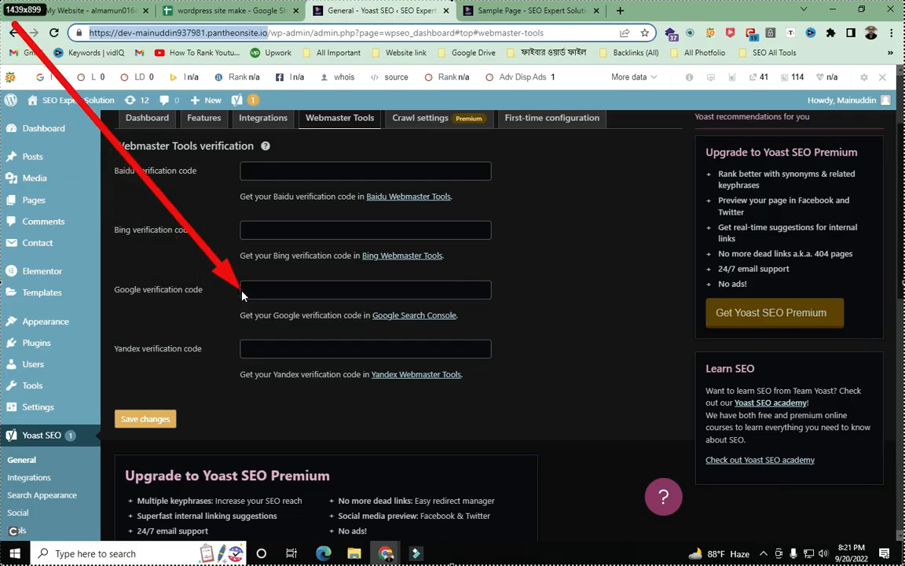
pyautogui.moveTo(688, 155); pyautogui.dragTo(492, 285)
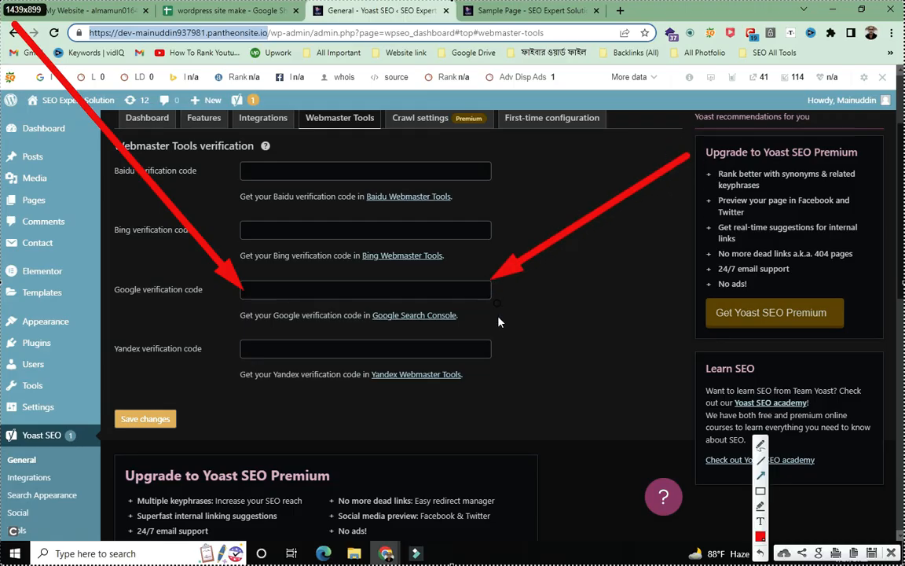
pyautogui.moveTo(517, 547); pyautogui.dragTo(399, 306)
pyautogui.moveTo(231, 49); pyautogui.dragTo(320, 276)
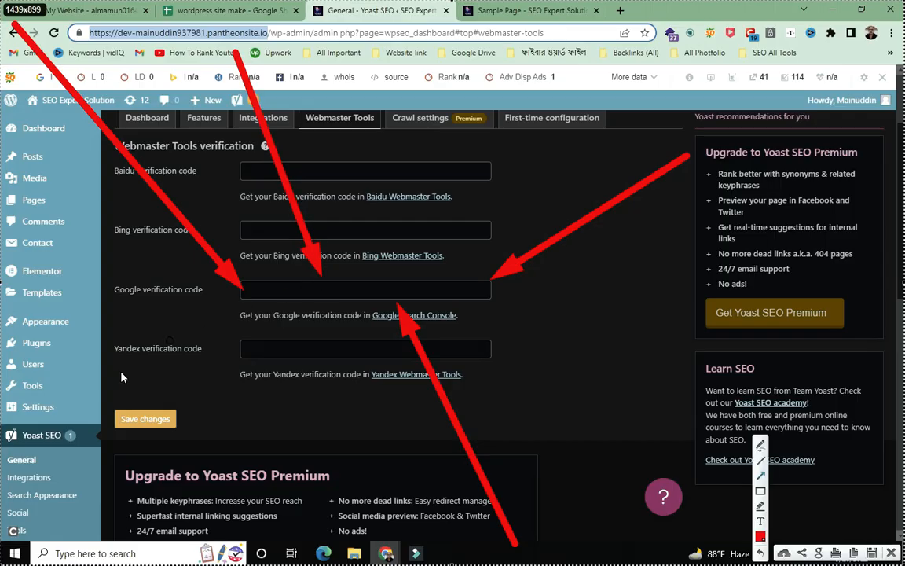
pyautogui.moveTo(4, 485); pyautogui.dragTo(252, 305)
pyautogui.moveTo(177, 542)
pyautogui.mouseDown()
pyautogui.moveTo(256, 331)
pyautogui.moveTo(320, 301)
pyautogui.mouseUp()
pyautogui.moveTo(544, 110)
pyautogui.mouseDown()
pyautogui.moveTo(376, 198)
pyautogui.moveTo(350, 287)
pyautogui.mouseUp()
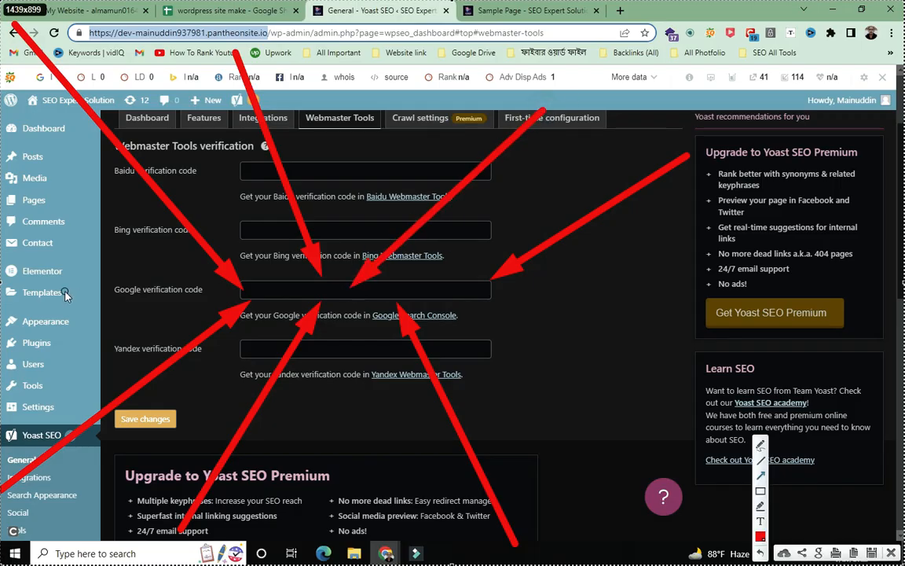
pyautogui.moveTo(3, 295); pyautogui.dragTo(113, 293)
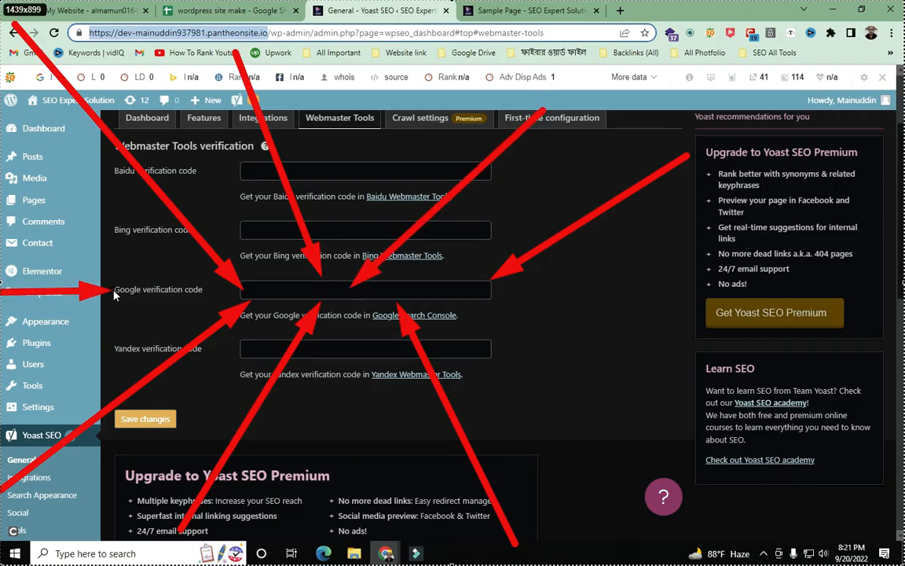
pyautogui.moveTo(636, 279); pyautogui.dragTo(494, 292)
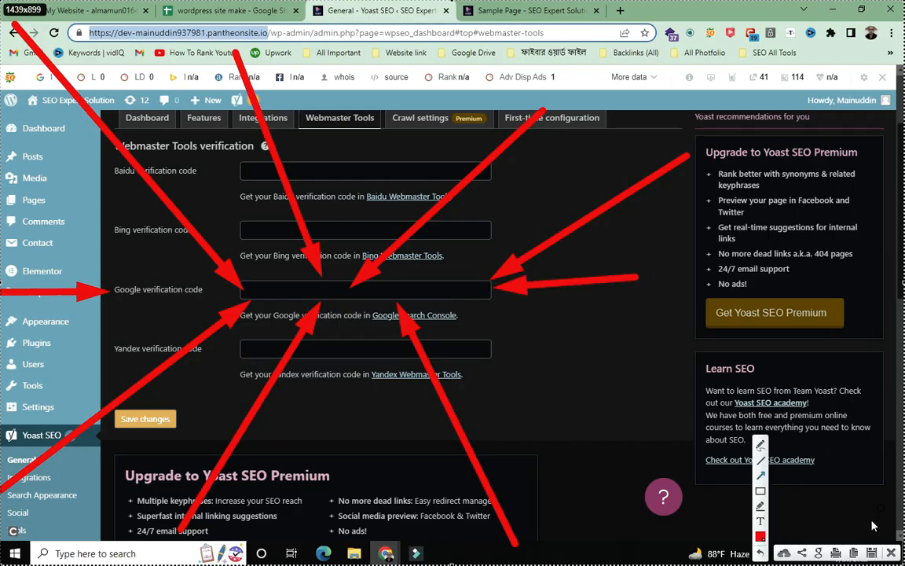
pyautogui.click(895, 555)
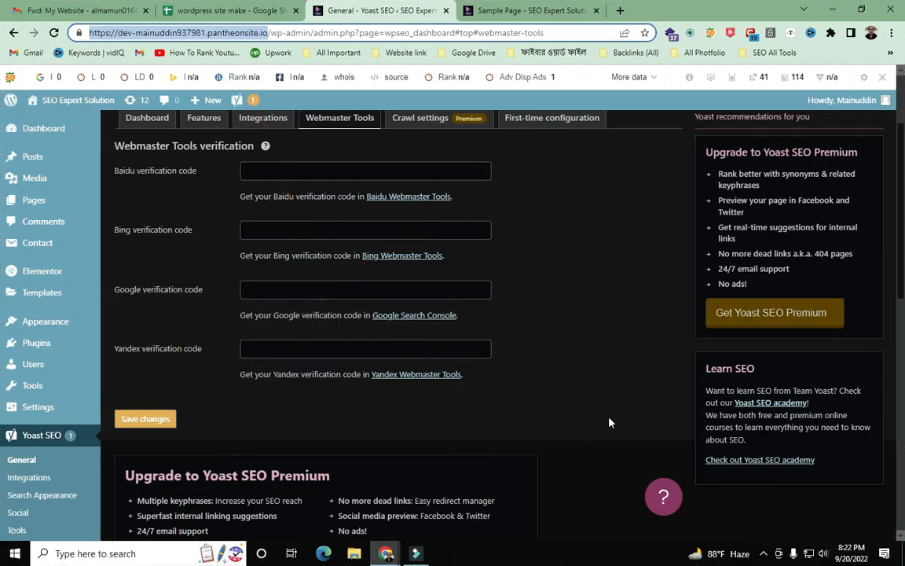
# - Paste the copied google-site-verification meta tag into the Google verification code field
pyautogui.click(279, 288)
pyautogui.rightClick(280, 289)
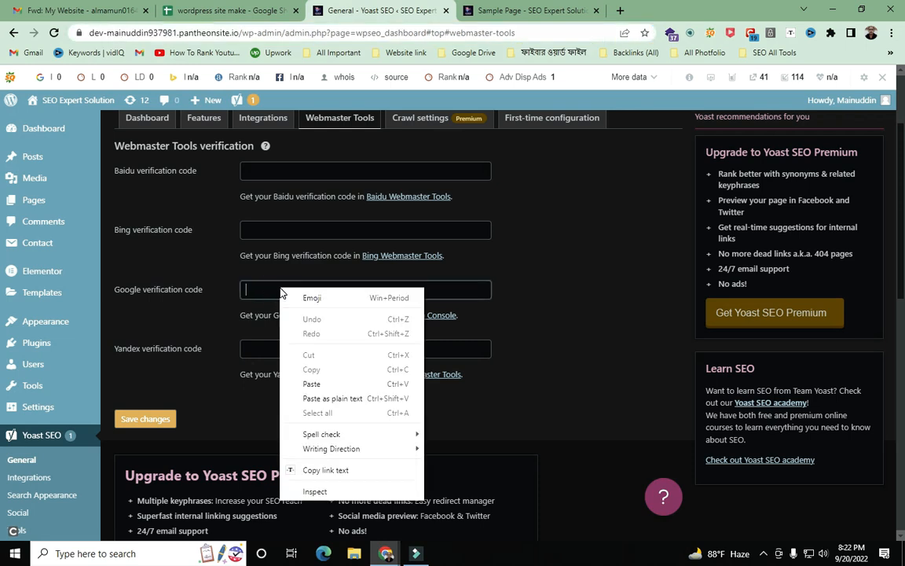
pyautogui.click(315, 391)
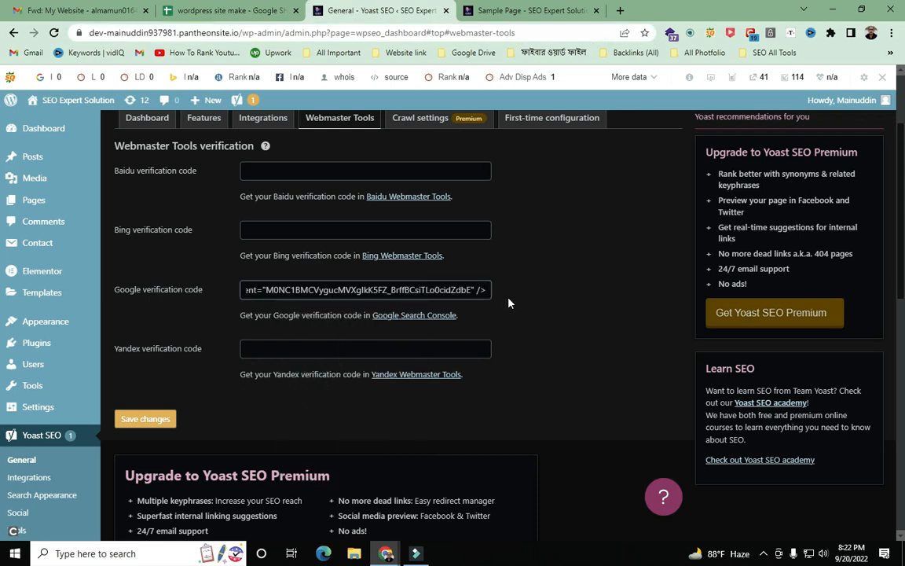
pyautogui.scroll(-1, 510, 301)
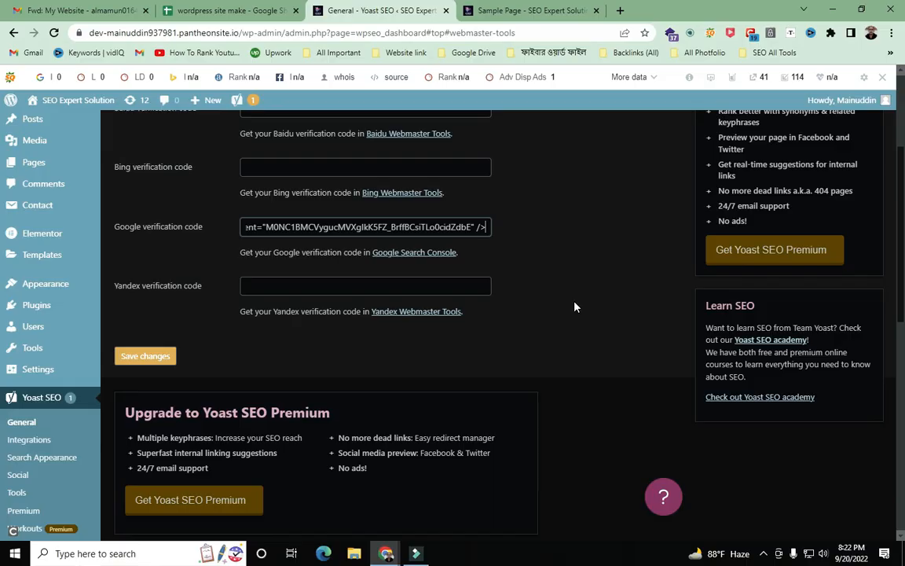
# - Capture the page and arrow the Google label and pasted code, discarding stray Bing and Yandex arrows
pyautogui.press('Print')
pyautogui.moveTo(0, 0)
pyautogui.mouseDown()
pyautogui.moveTo(18, 23)
pyautogui.moveTo(904, 565)
pyautogui.mouseUp()
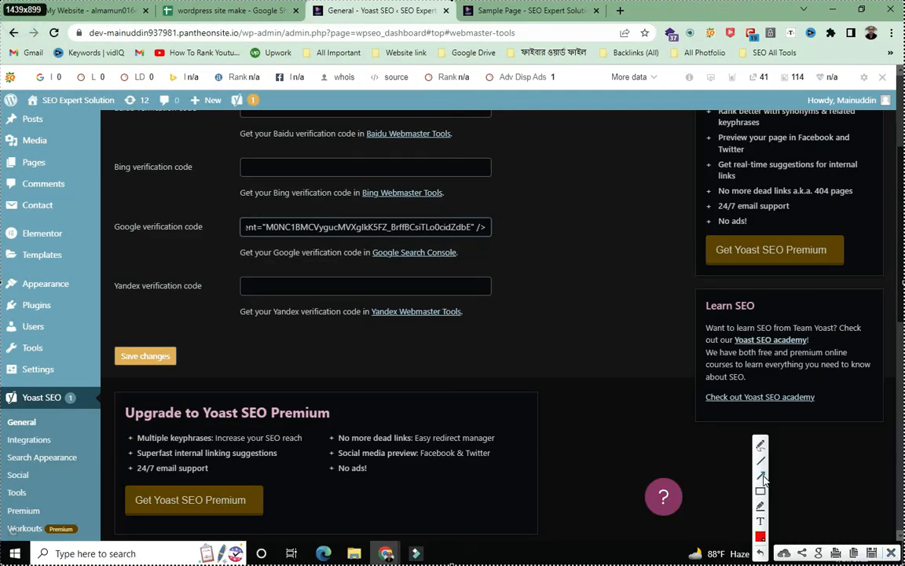
pyautogui.hotkey('ctrl', 's')
pyautogui.moveTo(3, 232); pyautogui.dragTo(110, 228)
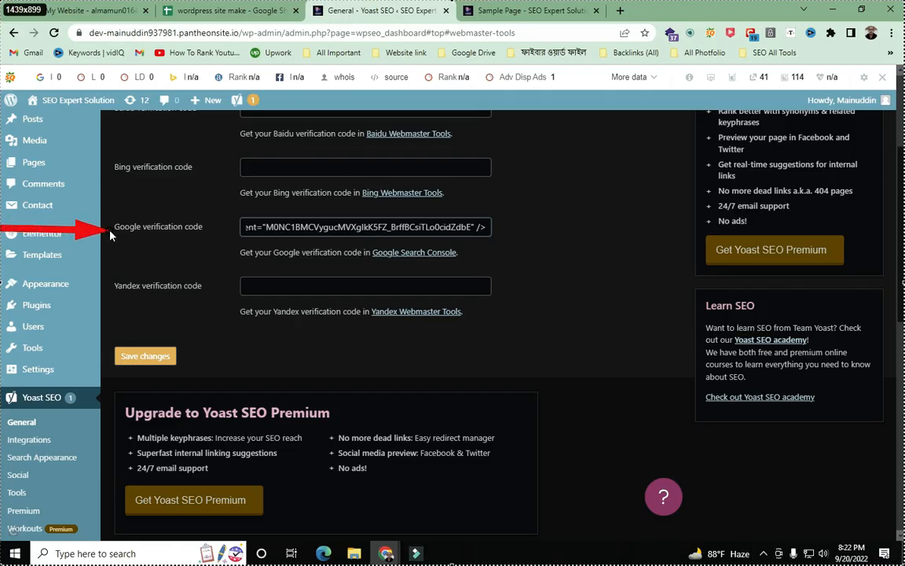
pyautogui.moveTo(684, 184); pyautogui.dragTo(492, 224)
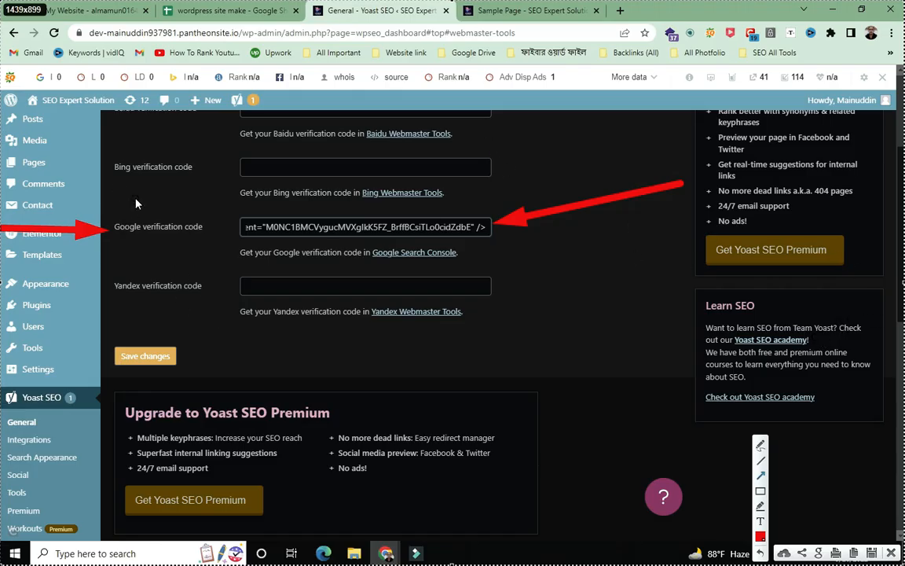
pyautogui.moveTo(4, 160); pyautogui.dragTo(110, 172)
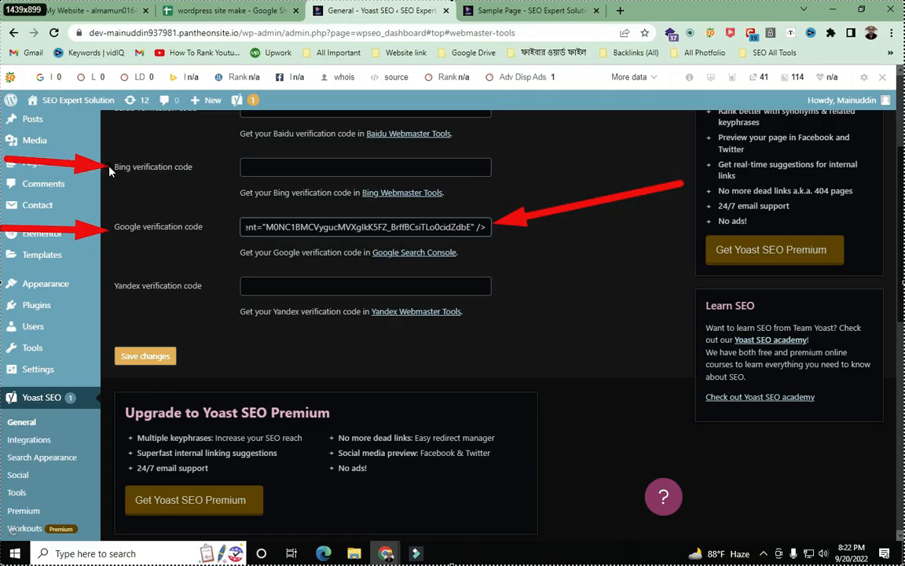
pyautogui.moveTo(110, 171)
pyautogui.mouseDown()
pyautogui.moveTo(695, 175)
pyautogui.moveTo(549, 174)
pyautogui.mouseUp()
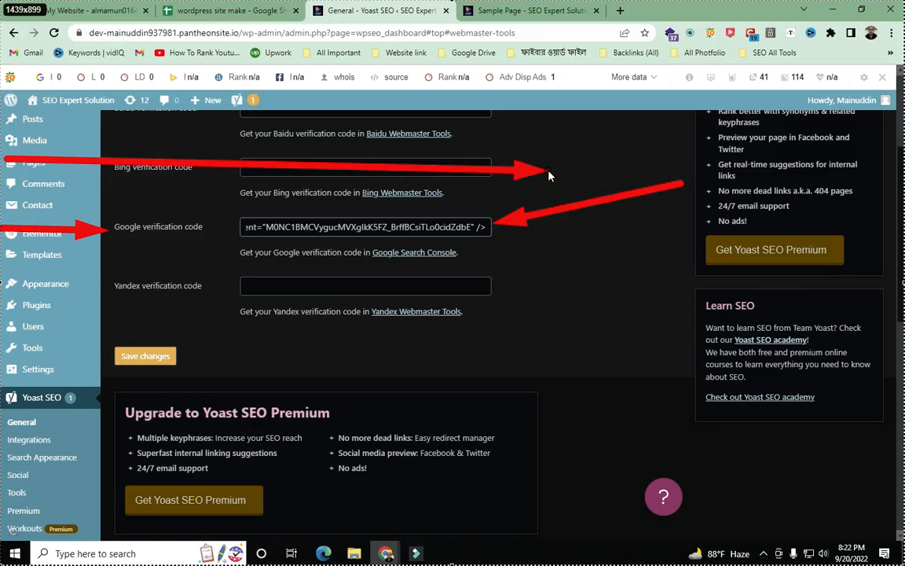
pyautogui.click(760, 553)
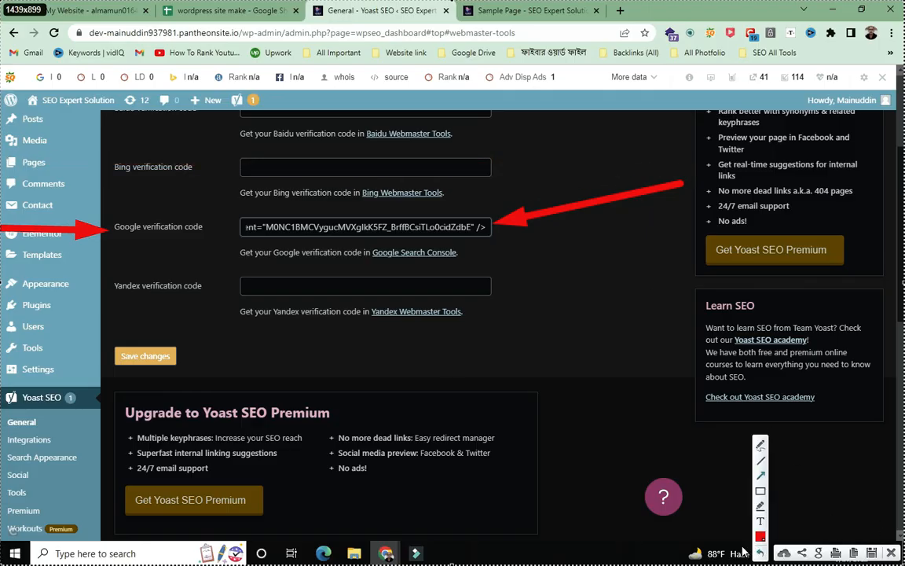
pyautogui.moveTo(3, 272)
pyautogui.mouseDown()
pyautogui.moveTo(135, 291)
pyautogui.moveTo(116, 288)
pyautogui.moveTo(550, 297)
pyautogui.mouseUp()
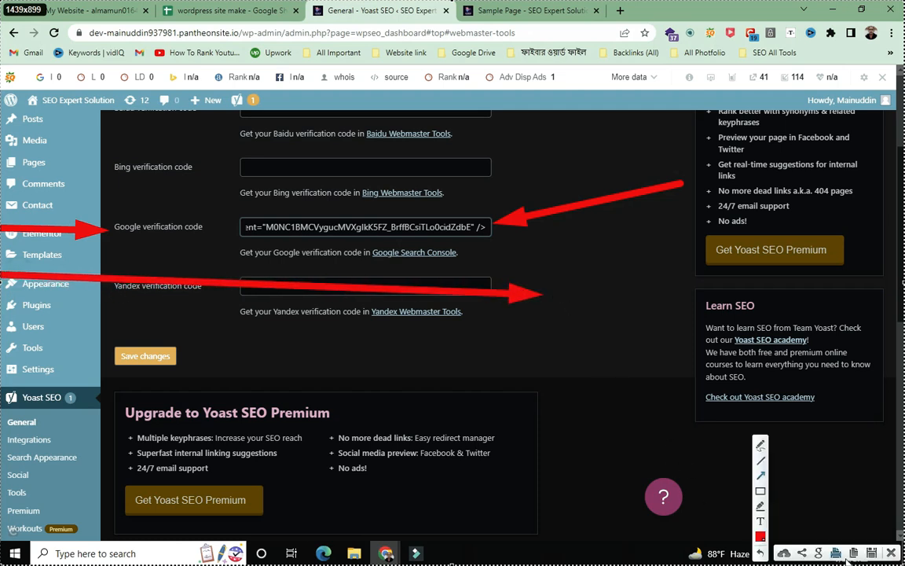
pyautogui.click(761, 554)
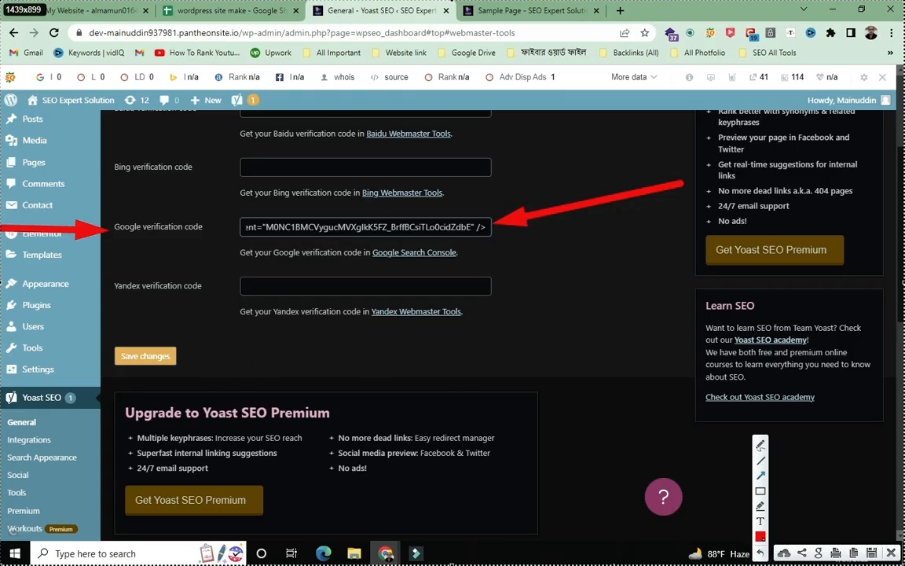
# - Add more arrows pointing at the Google code field and toward the save step
pyautogui.moveTo(2, 255)
pyautogui.mouseDown()
pyautogui.moveTo(132, 245)
pyautogui.moveTo(140, 234)
pyautogui.mouseUp()
pyautogui.moveTo(575, 131); pyautogui.dragTo(486, 219)
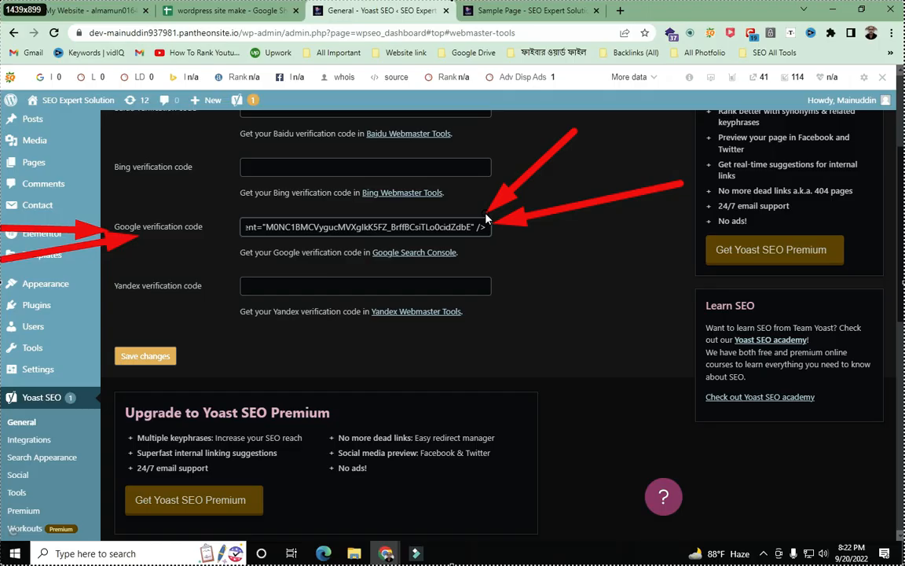
pyautogui.moveTo(486, 220); pyautogui.dragTo(467, 216)
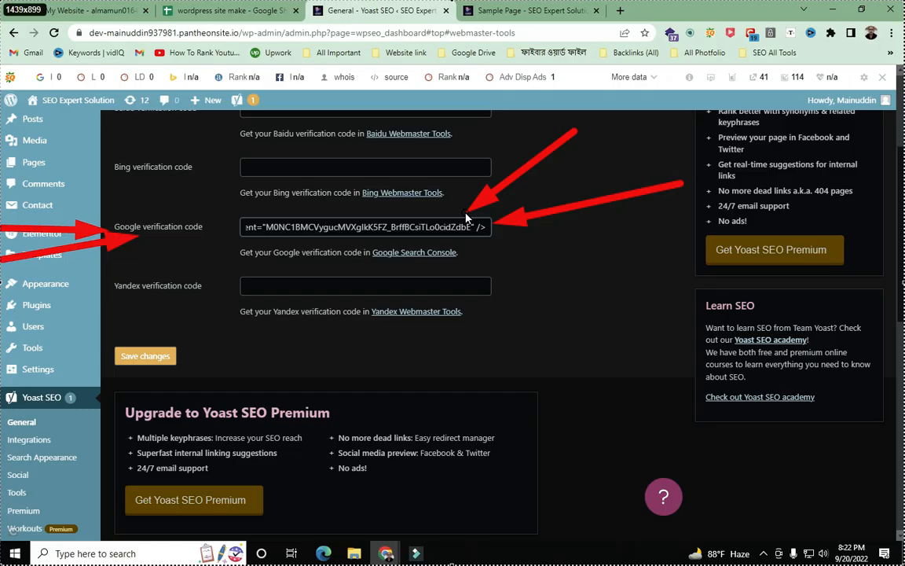
pyautogui.moveTo(466, 215); pyautogui.dragTo(465, 214)
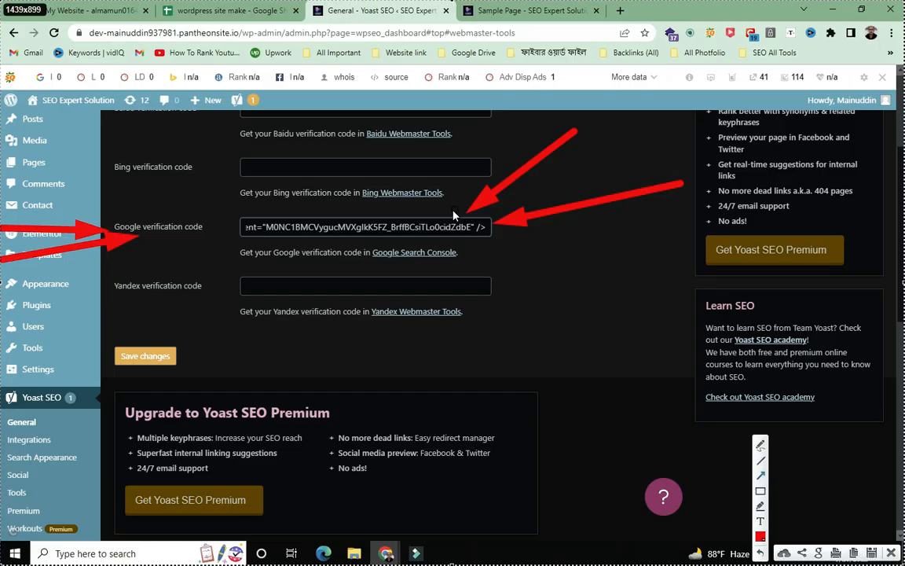
pyautogui.moveTo(140, 128); pyautogui.dragTo(238, 213)
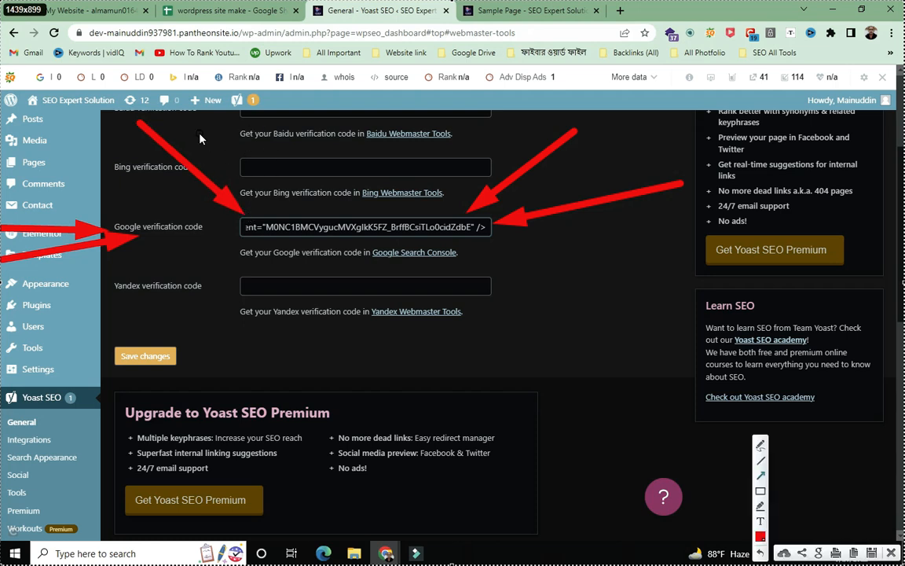
pyautogui.moveTo(195, 128); pyautogui.dragTo(295, 223)
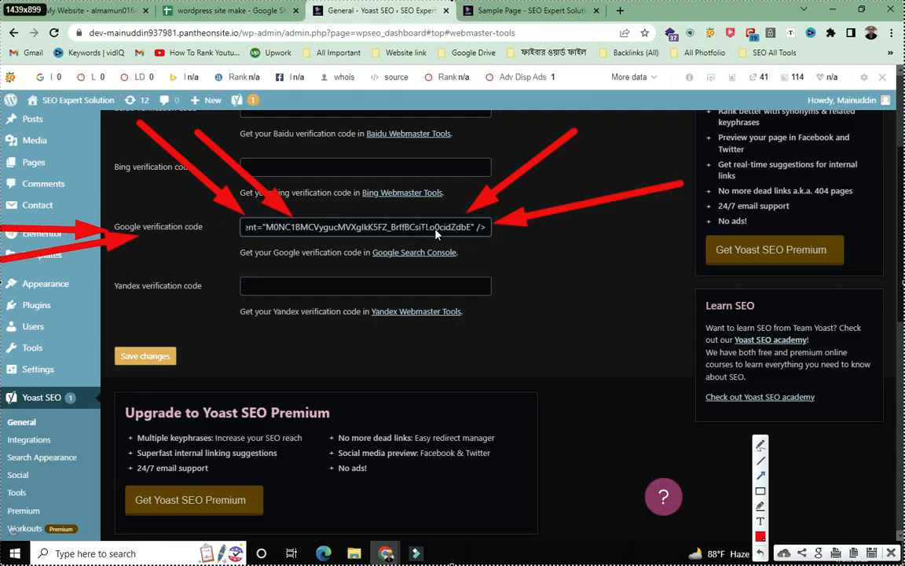
pyautogui.moveTo(456, 75)
pyautogui.mouseDown()
pyautogui.moveTo(219, 208)
pyautogui.moveTo(175, 356)
pyautogui.mouseUp()
# - Finish the annotation, close the overlay, and save the Yoast SEO changes
pyautogui.moveTo(23, 111)
pyautogui.mouseDown()
pyautogui.moveTo(72, 201)
pyautogui.moveTo(122, 346)
pyautogui.mouseUp()
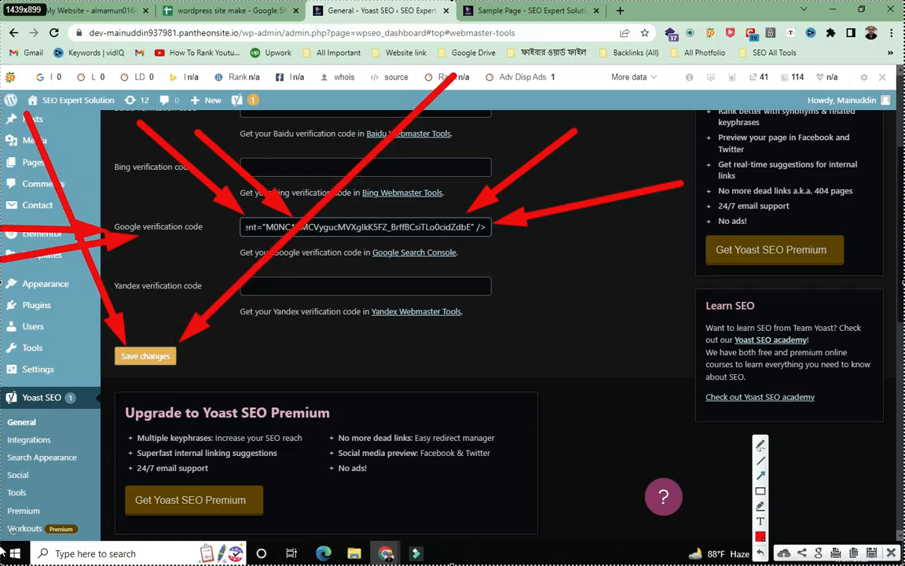
pyautogui.click(891, 553)
pyautogui.click(151, 361)
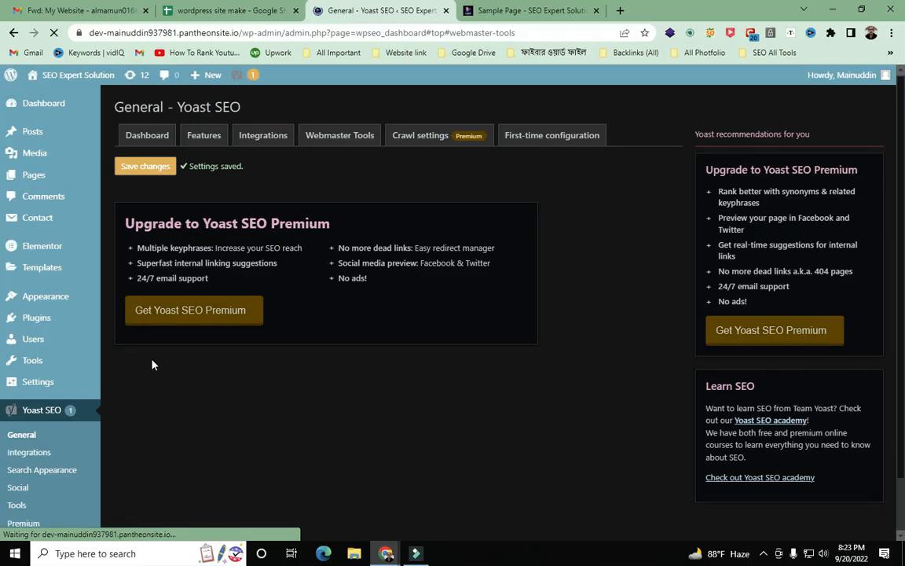
# - Capture the page and point several arrows at the 'Settings saved' message
pyautogui.press('Print')
pyautogui.moveTo(0, 0)
pyautogui.mouseDown()
pyautogui.moveTo(701, 565)
pyautogui.moveTo(904, 559)
pyautogui.mouseUp()
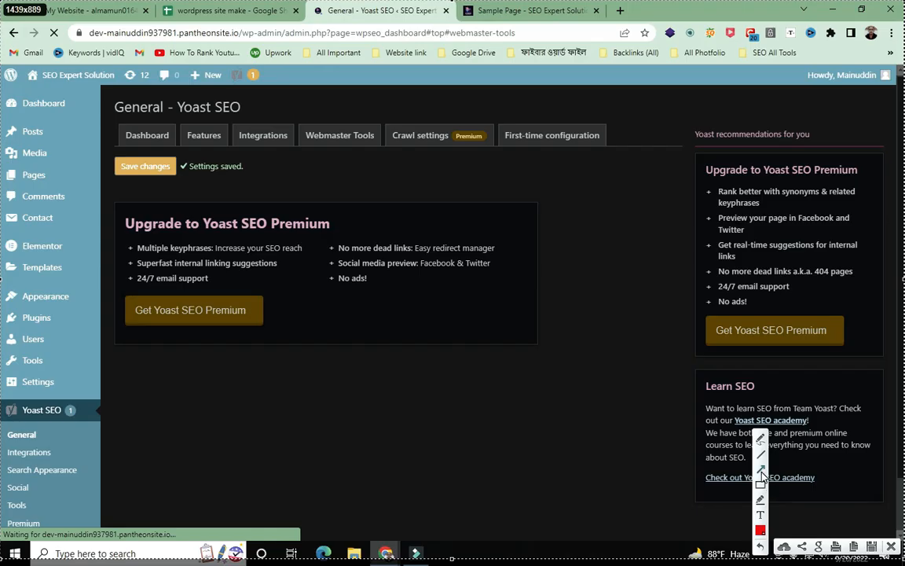
pyautogui.moveTo(1, 436); pyautogui.dragTo(118, 186)
pyautogui.moveTo(664, 455)
pyautogui.mouseDown()
pyautogui.moveTo(208, 180)
pyautogui.moveTo(220, 178)
pyautogui.mouseUp()
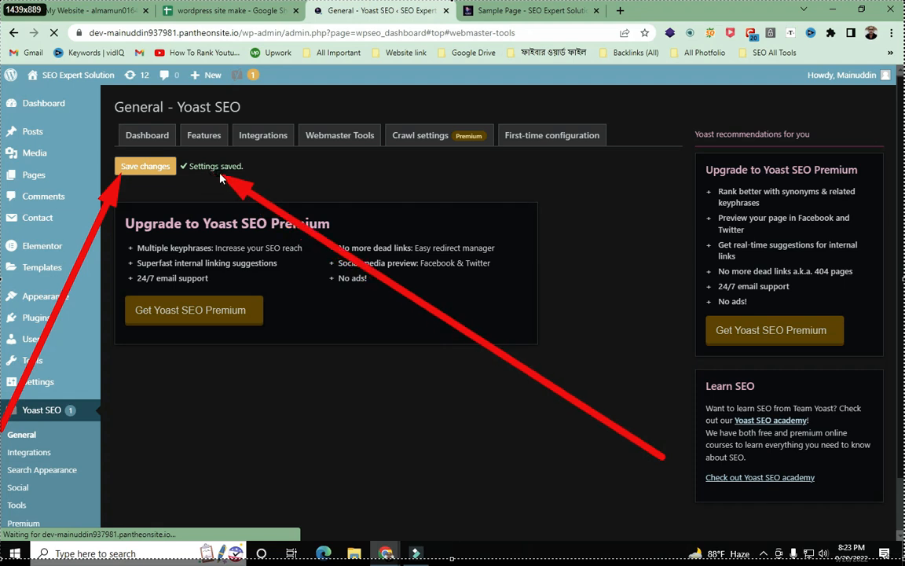
pyautogui.moveTo(254, 525)
pyautogui.mouseDown()
pyautogui.moveTo(243, 323)
pyautogui.moveTo(211, 187)
pyautogui.moveTo(217, 178)
pyautogui.moveTo(206, 184)
pyautogui.mouseUp()
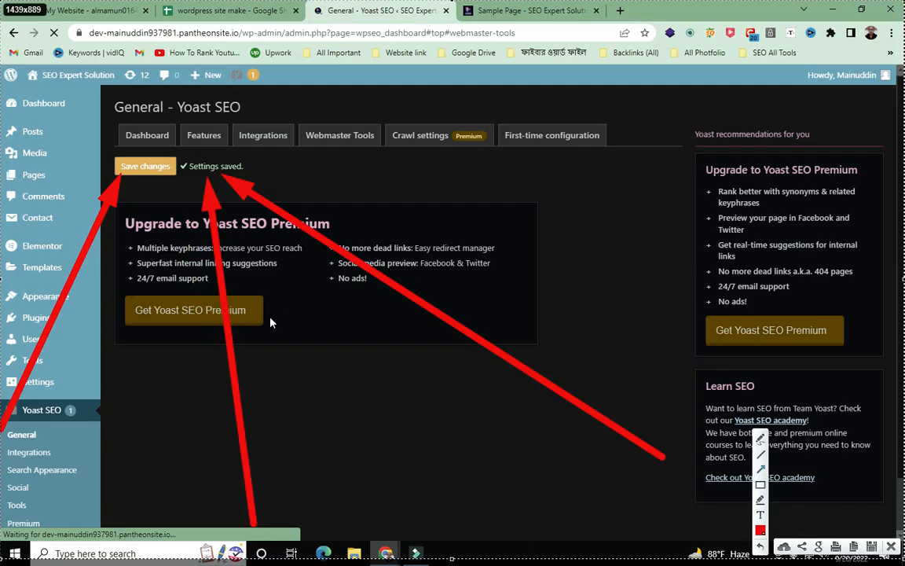
pyautogui.moveTo(79, 2); pyautogui.dragTo(203, 167)
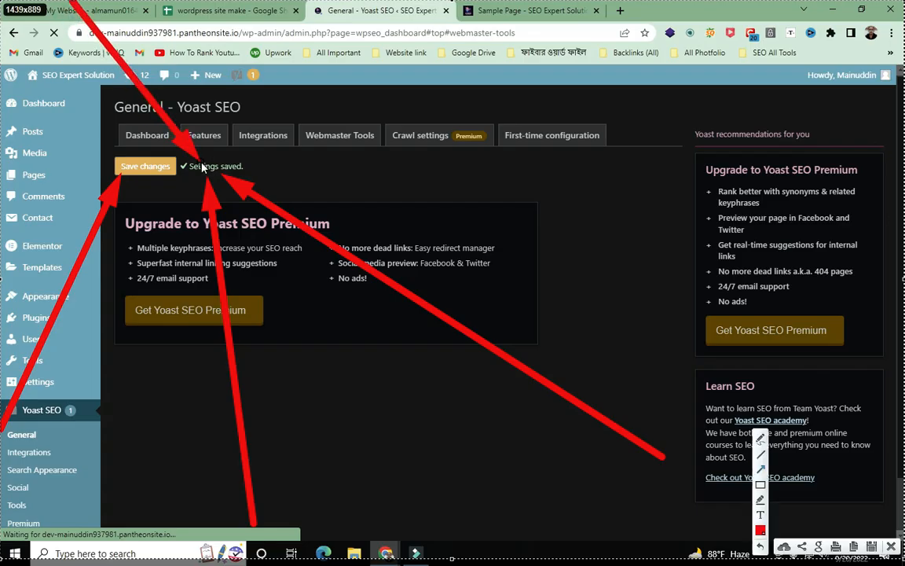
pyautogui.moveTo(389, 3)
pyautogui.mouseDown()
pyautogui.moveTo(207, 120)
pyautogui.moveTo(198, 155)
pyautogui.moveTo(207, 179)
pyautogui.mouseUp()
pyautogui.moveTo(557, 187)
pyautogui.mouseDown()
pyautogui.moveTo(246, 175)
pyautogui.moveTo(244, 167)
pyautogui.mouseUp()
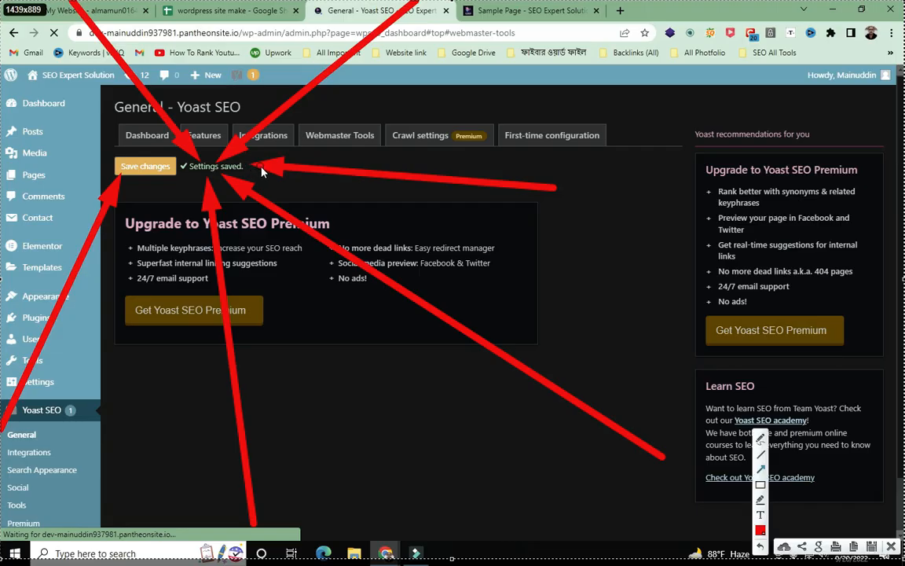
pyautogui.moveTo(4, 55); pyautogui.dragTo(116, 157)
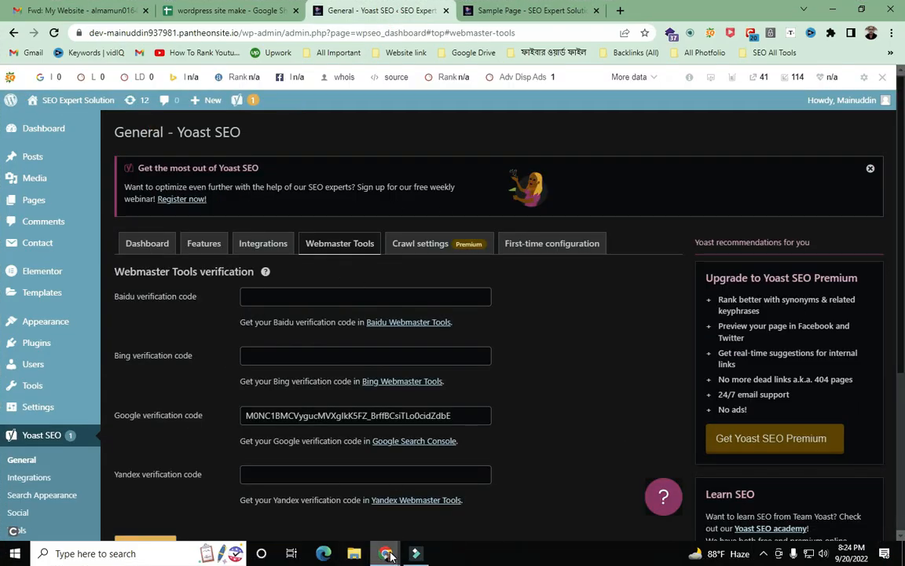
# - Bring up the Search Console Verify ownership dialog and review its HTML tag method
pyautogui.moveTo(387, 554)
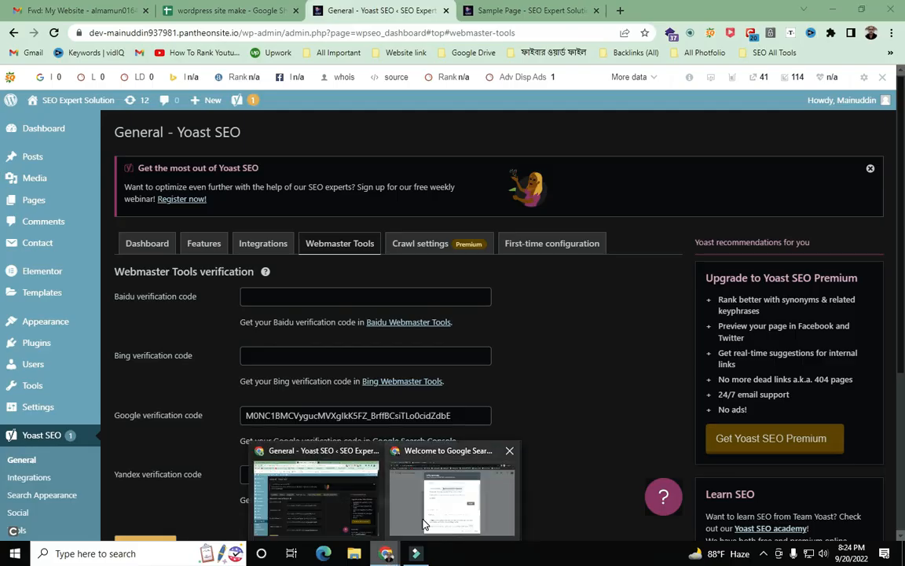
pyautogui.click(424, 519)
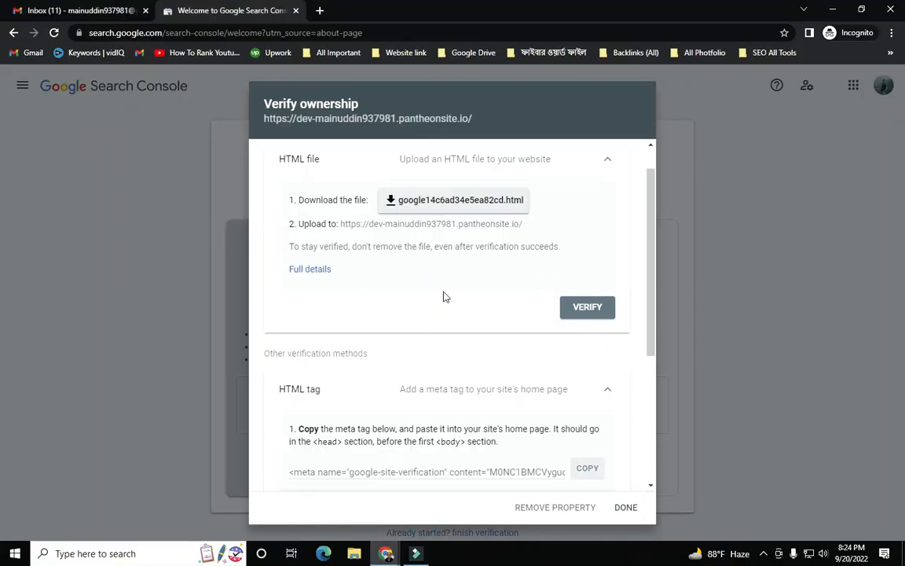
pyautogui.scroll(-3, 452, 312)
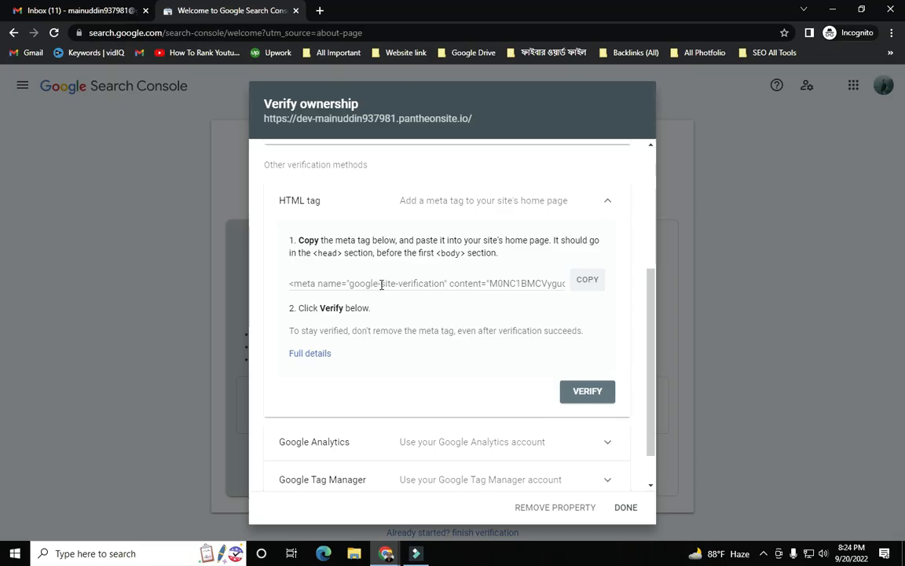
pyautogui.press('Print')
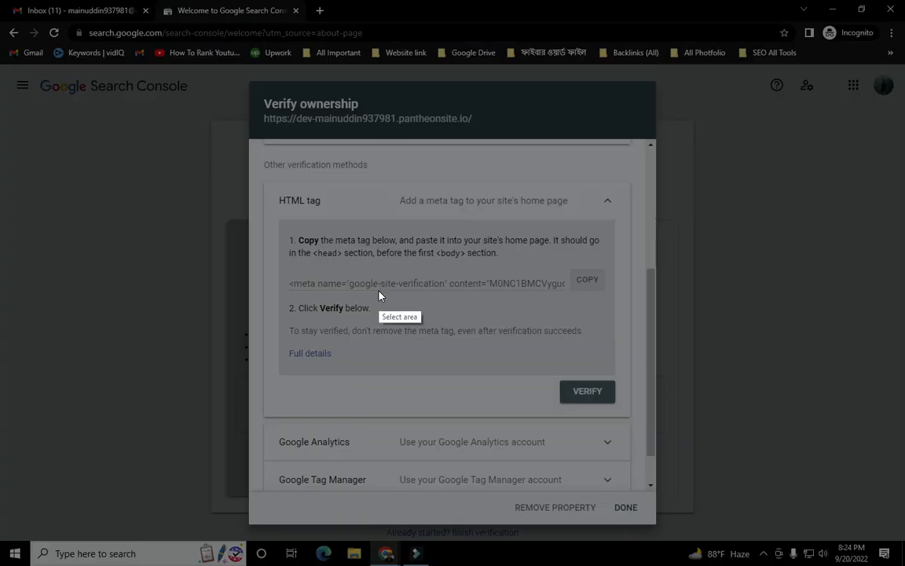
pyautogui.rightClick(369, 287)
pyautogui.click(402, 376)
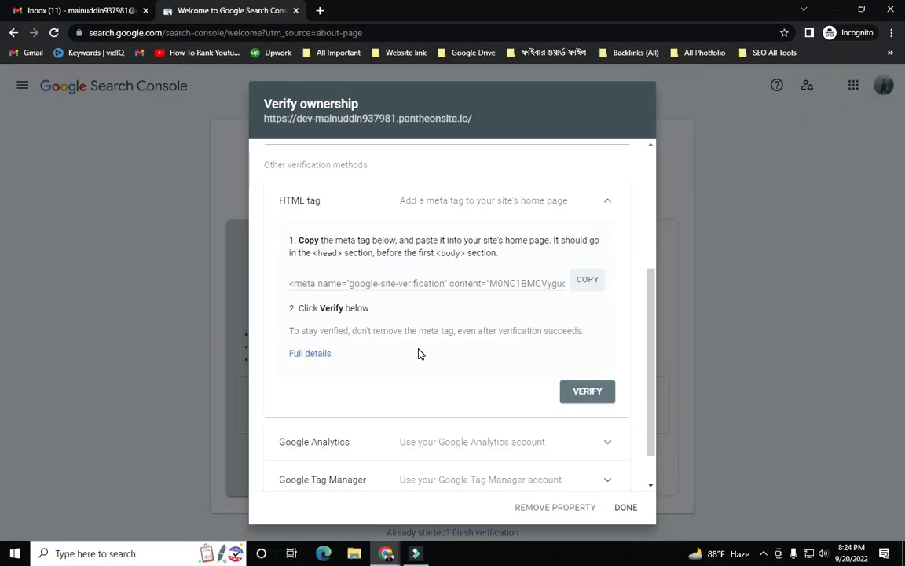
pyautogui.scroll(1, 419, 349)
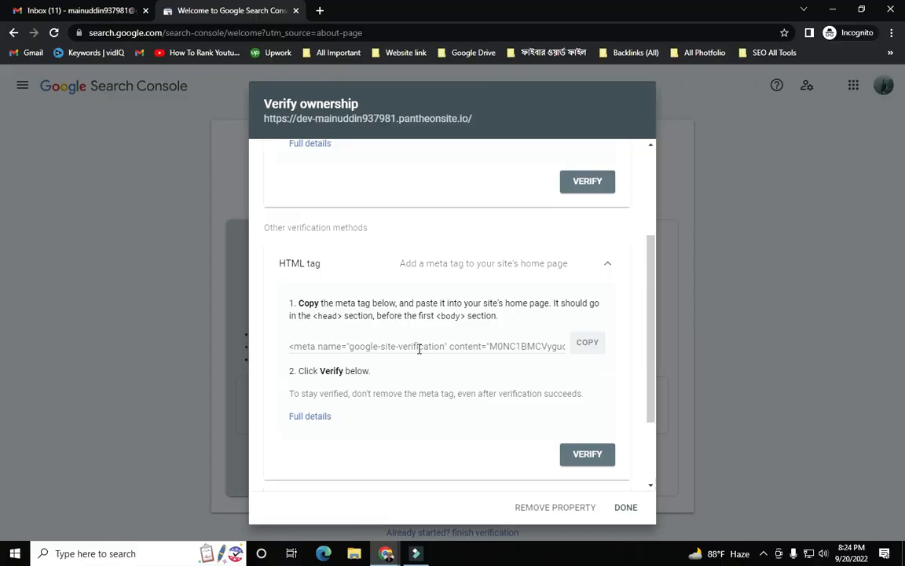
# - Capture the screen and draw arrows at the HTML tag method and Verify button, undoing three
pyautogui.press('Print')
pyautogui.moveTo(2, 1); pyautogui.dragTo(904, 565)
pyautogui.click(761, 475)
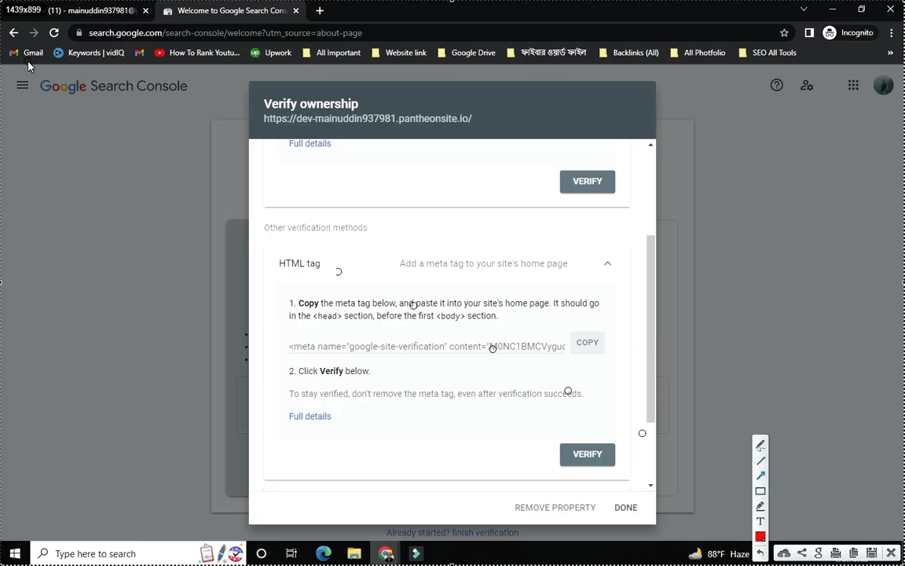
pyautogui.press('Escape')
pyautogui.moveTo(27, 66)
pyautogui.mouseDown()
pyautogui.moveTo(275, 264)
pyautogui.moveTo(315, 344)
pyautogui.mouseUp()
pyautogui.moveTo(198, 55)
pyautogui.mouseDown()
pyautogui.moveTo(503, 176)
pyautogui.moveTo(559, 188)
pyautogui.mouseUp()
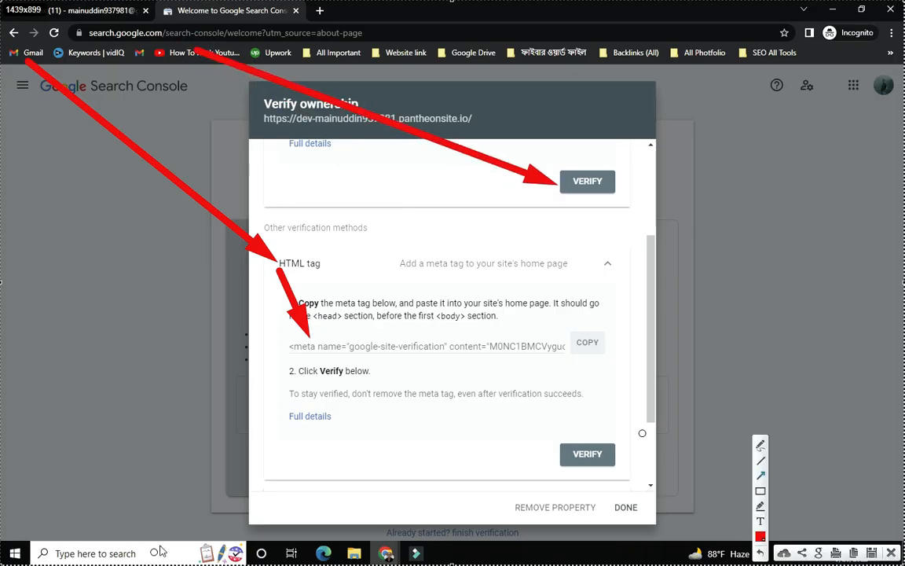
pyautogui.moveTo(775, 77)
pyautogui.mouseDown()
pyautogui.moveTo(647, 340)
pyautogui.moveTo(608, 446)
pyautogui.mouseUp()
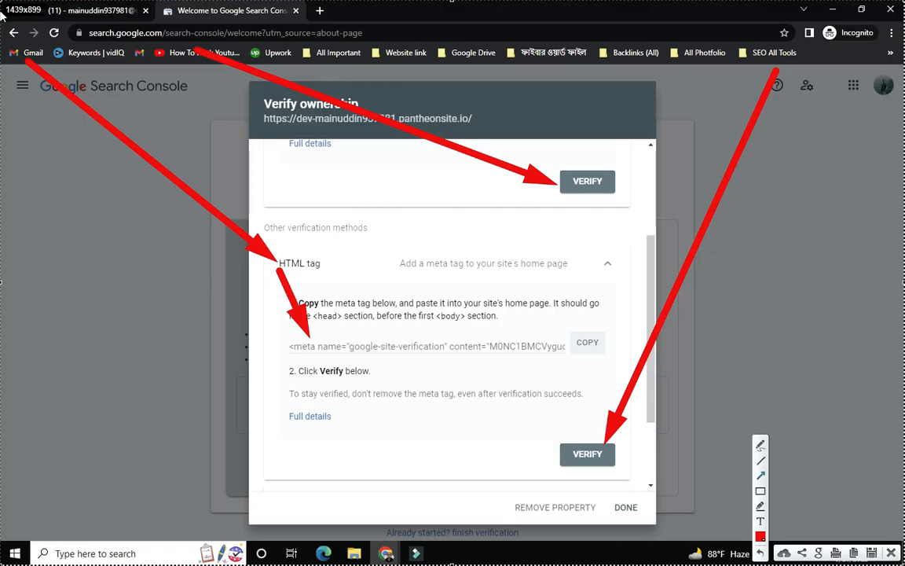
pyautogui.moveTo(639, 71); pyautogui.dragTo(591, 164)
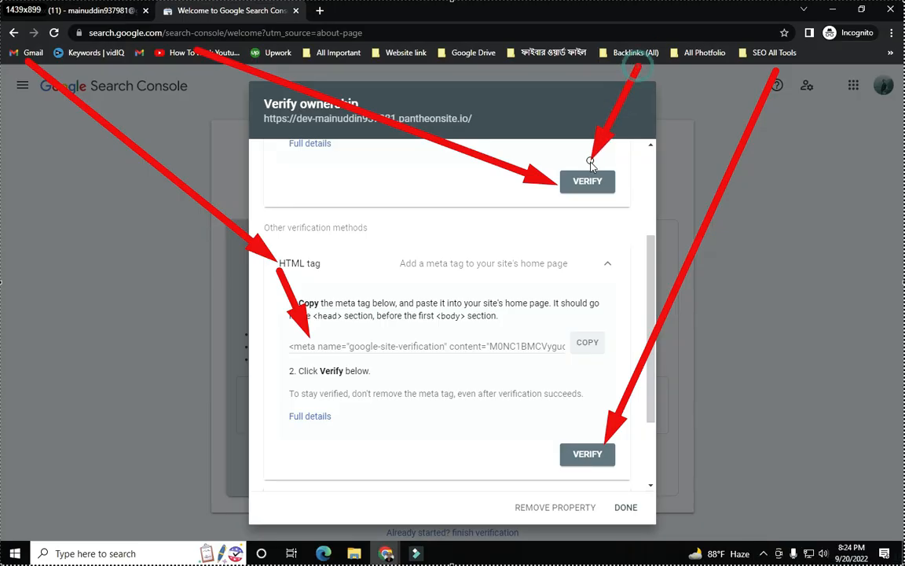
pyautogui.moveTo(69, 301)
pyautogui.mouseDown()
pyautogui.moveTo(577, 195)
pyautogui.moveTo(210, 319)
pyautogui.mouseUp()
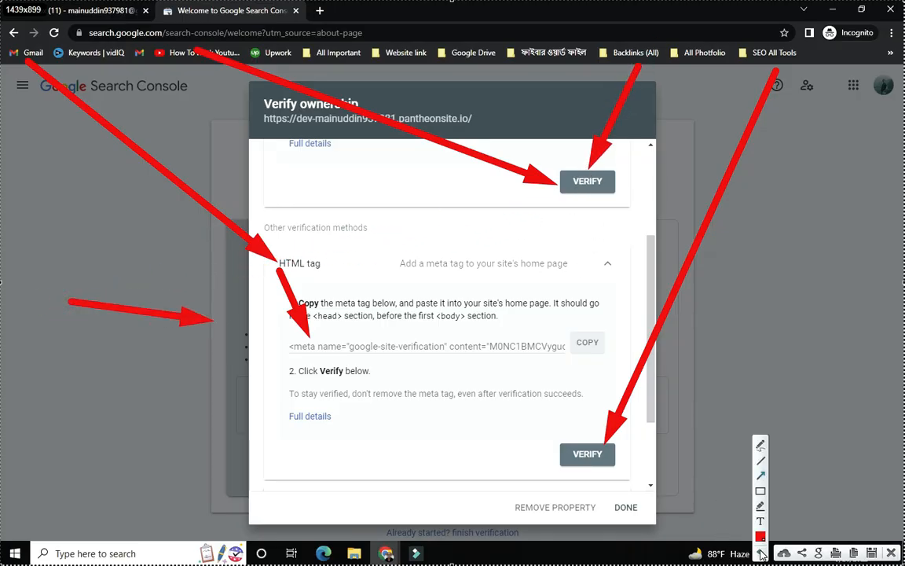
pyautogui.click(761, 554)
pyautogui.click(761, 555)
pyautogui.click(761, 555)
pyautogui.click(761, 555)
pyautogui.click(760, 554)
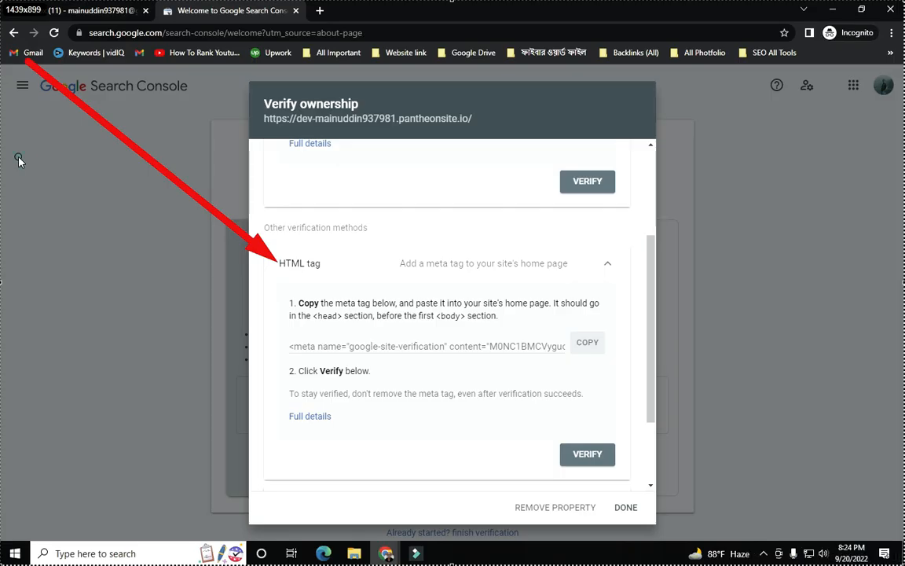
# - Redraw arrows pointing at the meta tag and the Verify button, then close the annotation
pyautogui.moveTo(14, 155)
pyautogui.mouseDown()
pyautogui.moveTo(249, 331)
pyautogui.moveTo(289, 349)
pyautogui.moveTo(281, 344)
pyautogui.mouseUp()
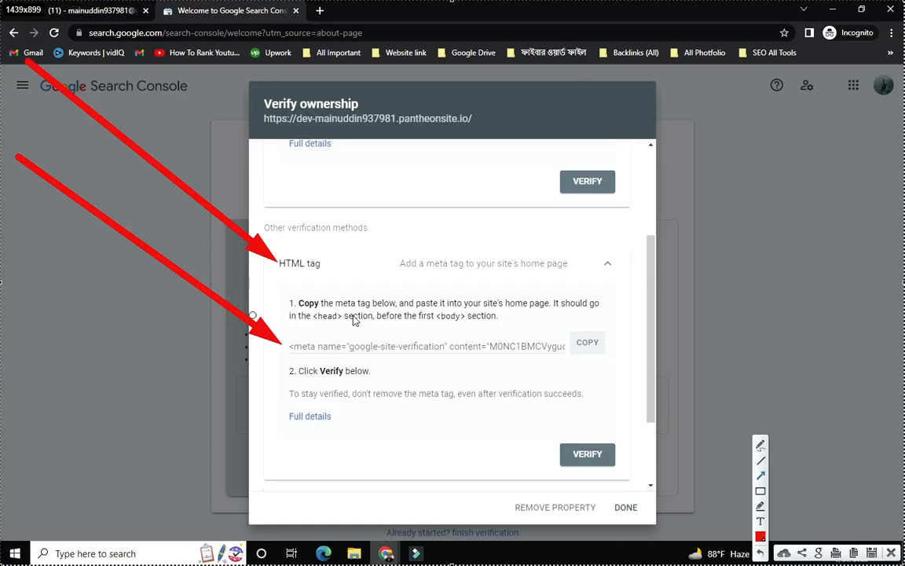
pyautogui.moveTo(815, 138); pyautogui.dragTo(599, 438)
pyautogui.moveTo(5, 321); pyautogui.dragTo(556, 457)
pyautogui.moveTo(517, 198)
pyautogui.mouseDown()
pyautogui.moveTo(541, 348)
pyautogui.moveTo(577, 448)
pyautogui.mouseUp()
pyautogui.click(892, 553)
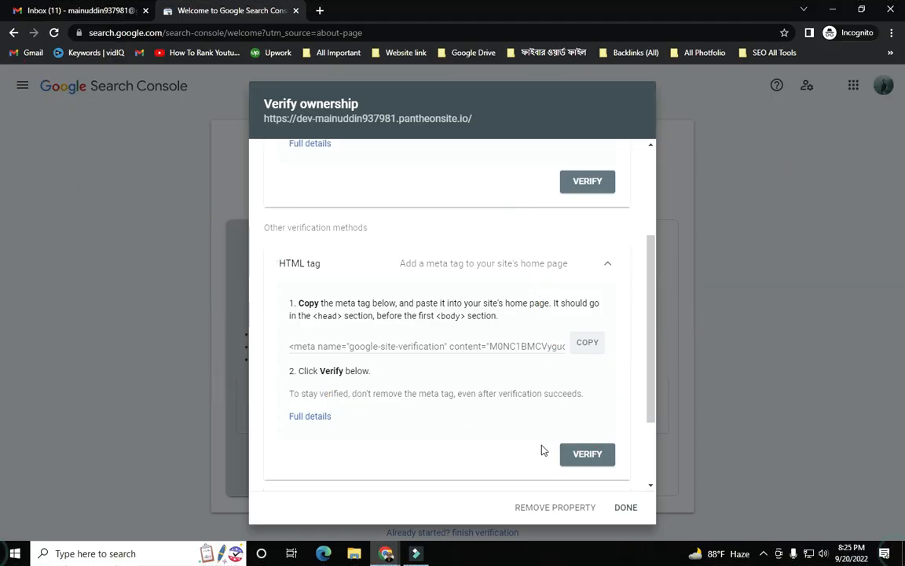
# - Verify ownership via the HTML tag and annotate arrows at the Ownership verified message
pyautogui.click(588, 454)
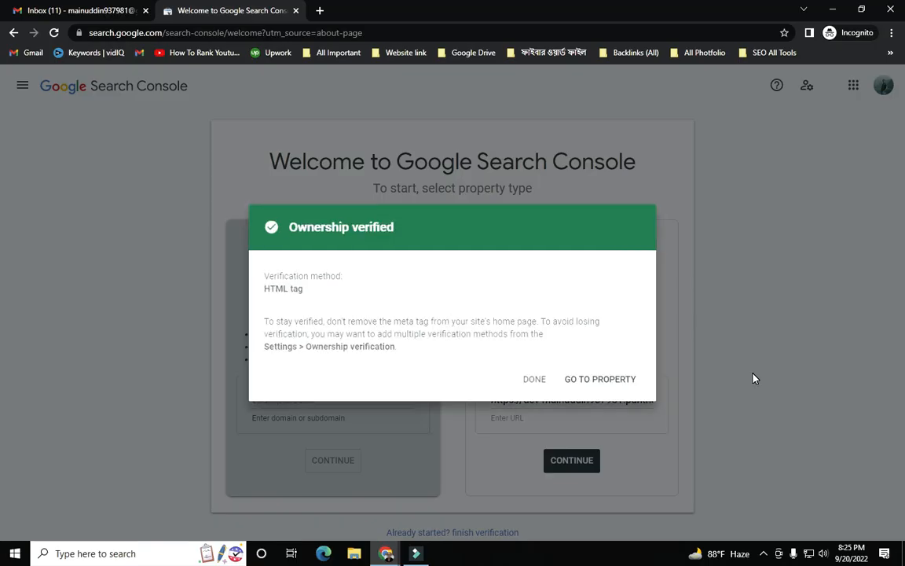
pyautogui.press('Print')
pyautogui.moveTo(2, 2); pyautogui.dragTo(904, 564)
pyautogui.click(760, 475)
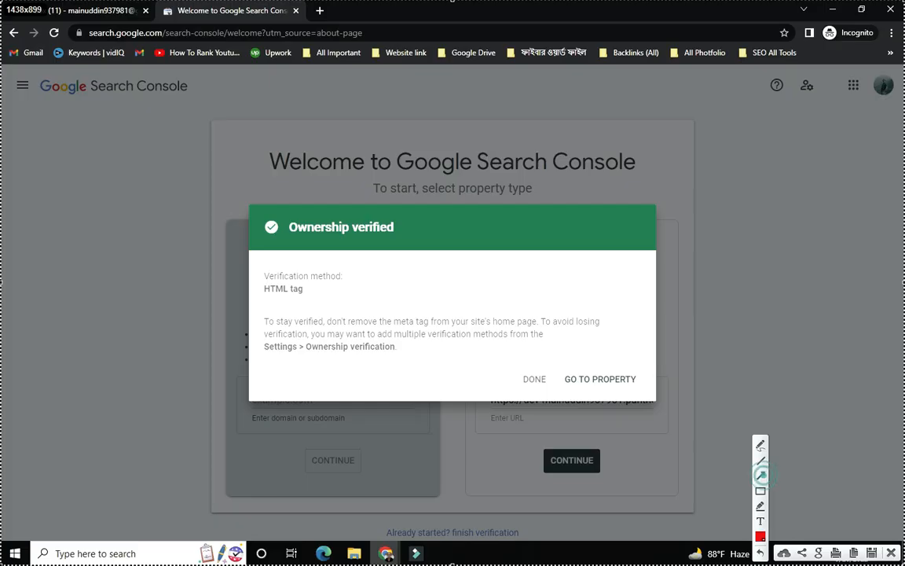
pyautogui.moveTo(63, 47)
pyautogui.mouseDown()
pyautogui.moveTo(275, 189)
pyautogui.moveTo(295, 226)
pyautogui.moveTo(305, 225)
pyautogui.mouseUp()
pyautogui.moveTo(628, 69); pyautogui.dragTo(400, 221)
pyautogui.moveTo(1, 386)
pyautogui.mouseDown()
pyautogui.moveTo(250, 228)
pyautogui.moveTo(259, 236)
pyautogui.mouseUp()
pyautogui.moveTo(2, 75); pyautogui.dragTo(260, 227)
# - Add arrows pointing at GO TO PROPERTY, then open the verified property's Overview
pyautogui.moveTo(229, 77)
pyautogui.mouseDown()
pyautogui.moveTo(487, 363)
pyautogui.moveTo(513, 360)
pyautogui.mouseUp()
pyautogui.moveTo(497, 193); pyautogui.dragTo(588, 363)
pyautogui.moveTo(388, 478); pyautogui.dragTo(577, 395)
pyautogui.moveTo(797, 53); pyautogui.dragTo(620, 381)
pyautogui.moveTo(675, 505)
pyautogui.mouseDown()
pyautogui.moveTo(623, 410)
pyautogui.moveTo(624, 391)
pyautogui.moveTo(614, 399)
pyautogui.mouseUp()
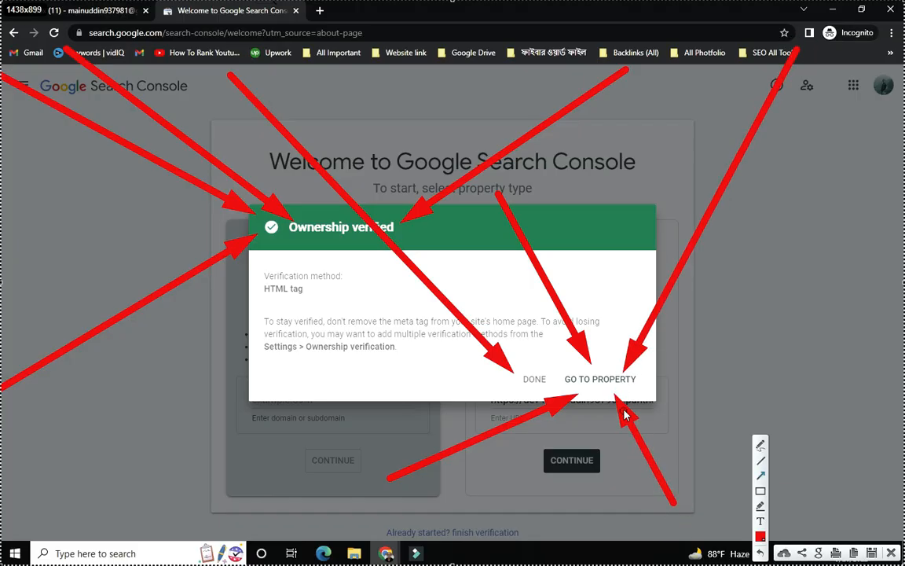
pyautogui.moveTo(900, 141)
pyautogui.mouseDown()
pyautogui.moveTo(743, 270)
pyautogui.moveTo(643, 383)
pyautogui.mouseUp()
pyautogui.moveTo(2, 507); pyautogui.dragTo(585, 393)
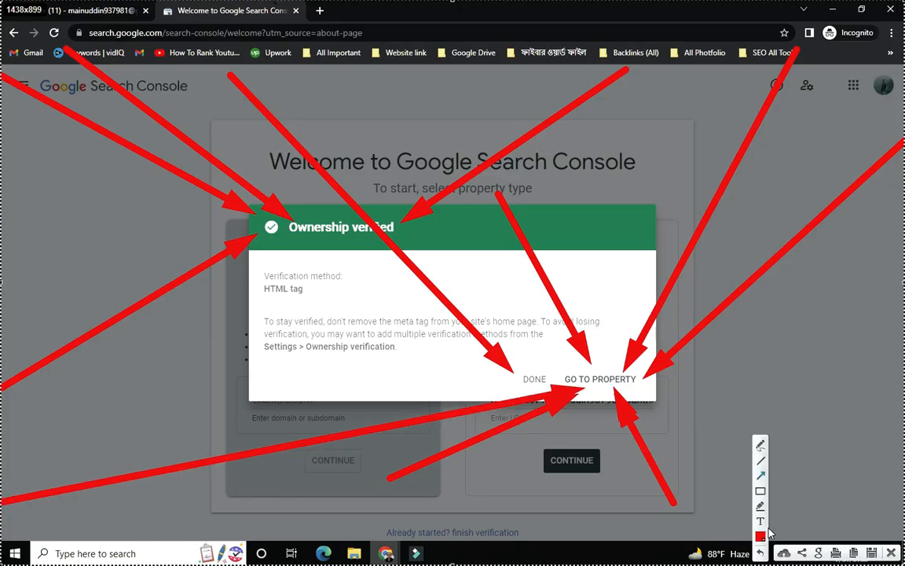
pyautogui.press('Escape')
pyautogui.click(591, 385)
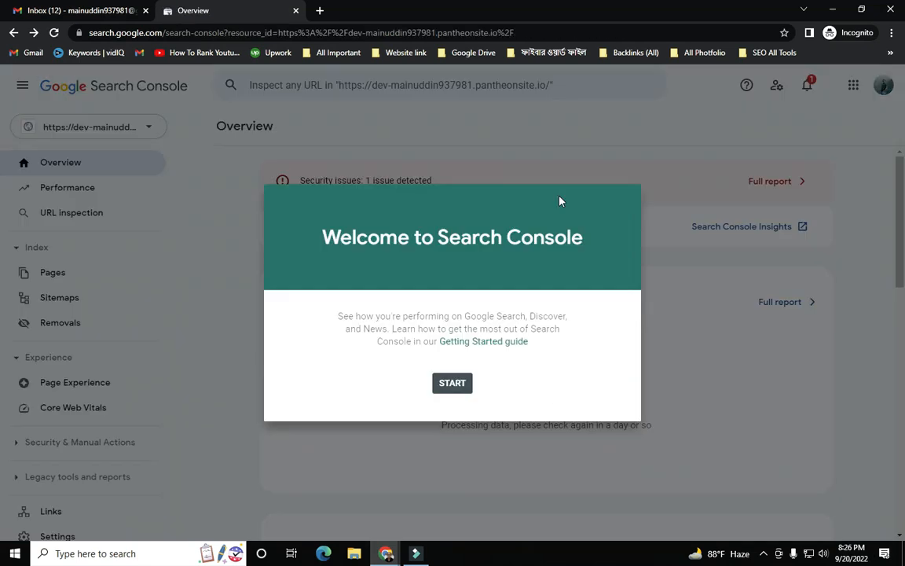
# - Capture the screen and draw arrows pointing at the Welcome dialog's START button
pyautogui.press('Print')
pyautogui.moveTo(1, 1)
pyautogui.mouseDown()
pyautogui.moveTo(839, 563)
pyautogui.moveTo(904, 562)
pyautogui.mouseUp()
pyautogui.click(760, 477)
pyautogui.moveTo(177, 136)
pyautogui.mouseDown()
pyautogui.moveTo(317, 305)
pyautogui.moveTo(409, 371)
pyautogui.moveTo(431, 373)
pyautogui.mouseUp()
pyautogui.moveTo(716, 132)
pyautogui.mouseDown()
pyautogui.moveTo(529, 303)
pyautogui.moveTo(473, 374)
pyautogui.mouseUp()
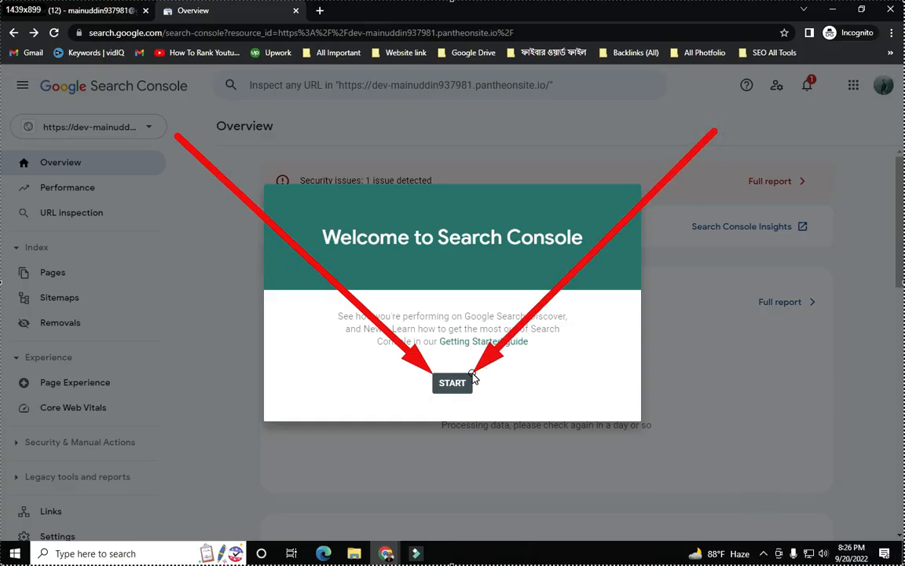
pyautogui.moveTo(360, 82)
pyautogui.mouseDown()
pyautogui.moveTo(387, 269)
pyautogui.moveTo(448, 379)
pyautogui.mouseUp()
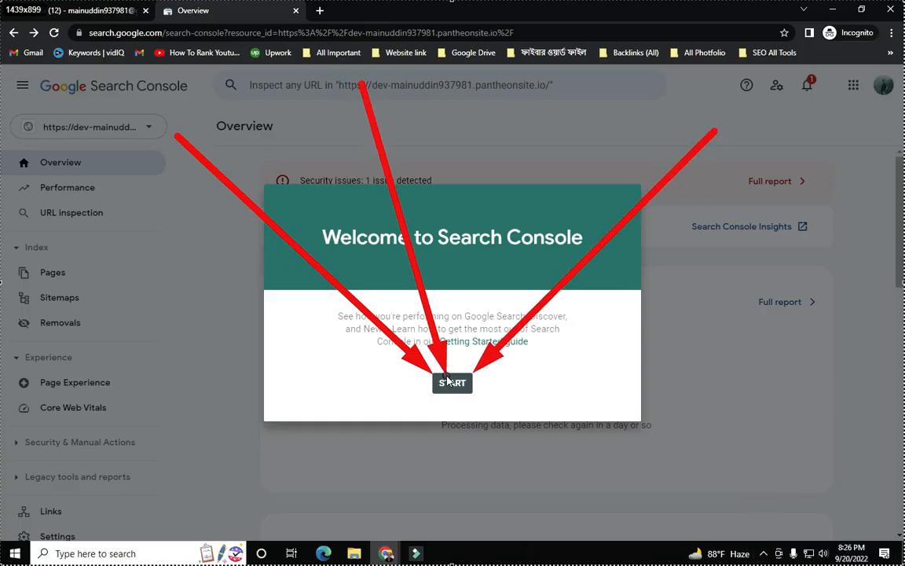
pyautogui.moveTo(89, 536); pyautogui.dragTo(437, 395)
pyautogui.moveTo(490, 497); pyautogui.dragTo(469, 401)
pyautogui.moveTo(699, 358); pyautogui.dragTo(481, 380)
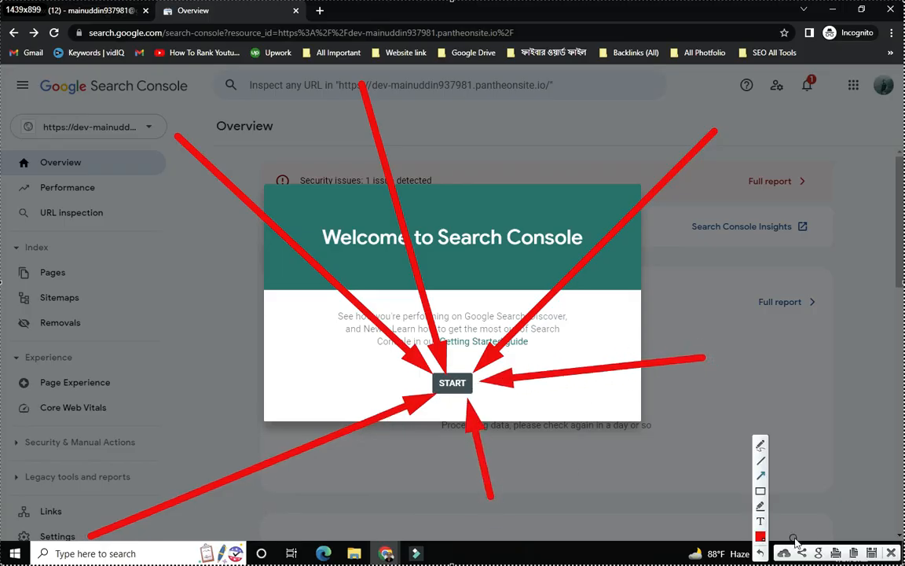
# - Start from the welcome dialog and dismiss the Overview tour card with Got it
pyautogui.click(893, 553)
pyautogui.click(453, 384)
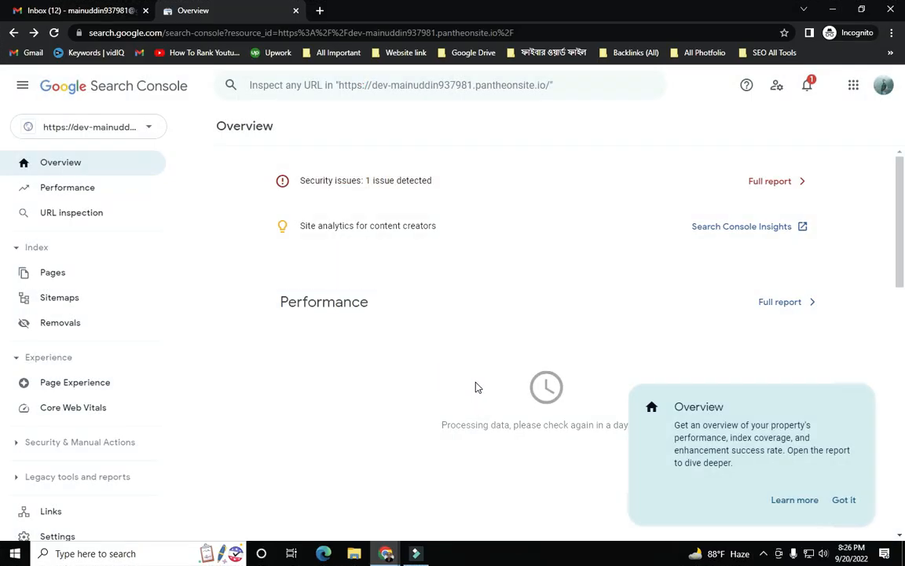
pyautogui.click(850, 504)
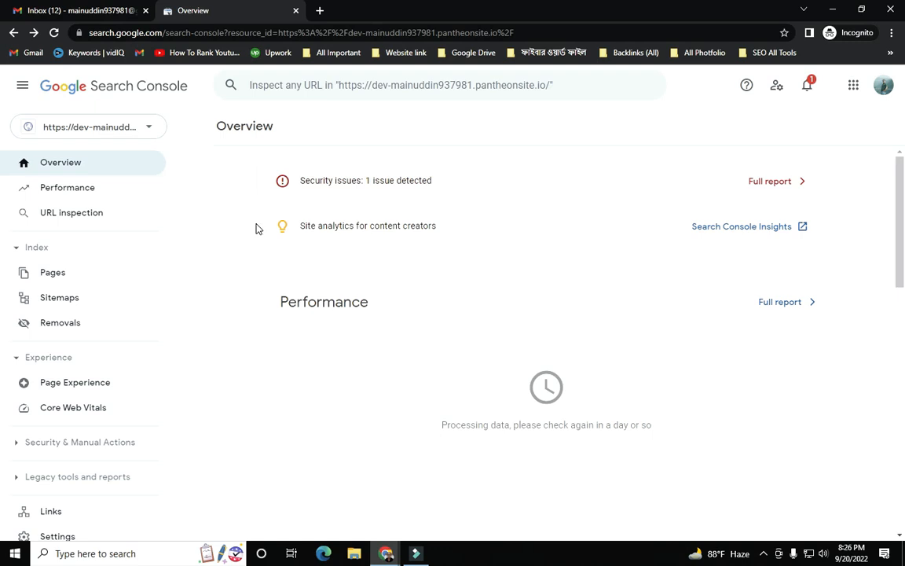
pyautogui.press('Print')
pyautogui.moveTo(1, 1); pyautogui.dragTo(904, 564)
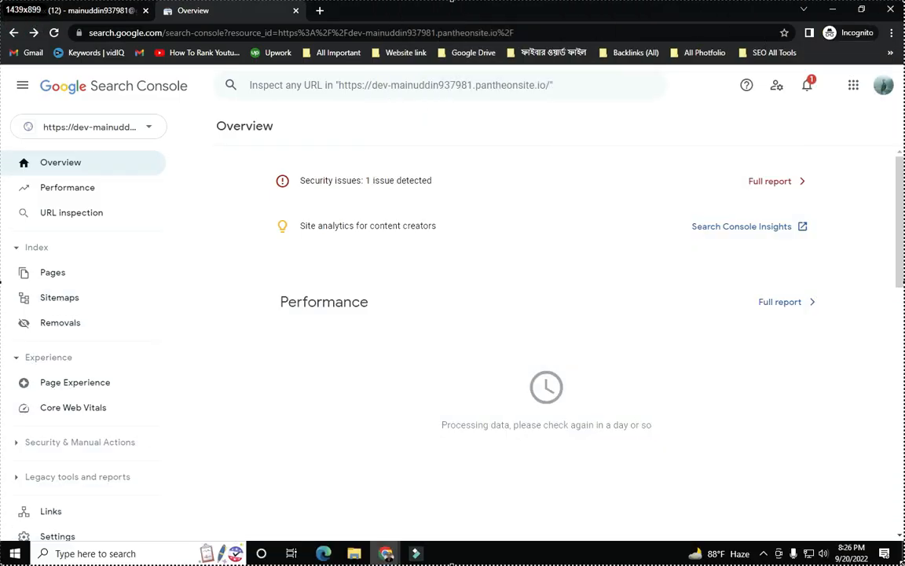
pyautogui.click(761, 476)
pyautogui.moveTo(481, 7); pyautogui.dragTo(146, 148)
pyautogui.moveTo(230, 138)
pyautogui.mouseDown()
pyautogui.moveTo(237, 288)
pyautogui.moveTo(230, 385)
pyautogui.moveTo(257, 364)
pyautogui.moveTo(301, 234)
pyautogui.mouseUp()
pyautogui.moveTo(266, 385)
pyautogui.mouseDown()
pyautogui.moveTo(399, 307)
pyautogui.moveTo(511, 258)
pyautogui.moveTo(679, 203)
pyautogui.moveTo(707, 208)
pyautogui.moveTo(902, 131)
pyautogui.mouseUp()
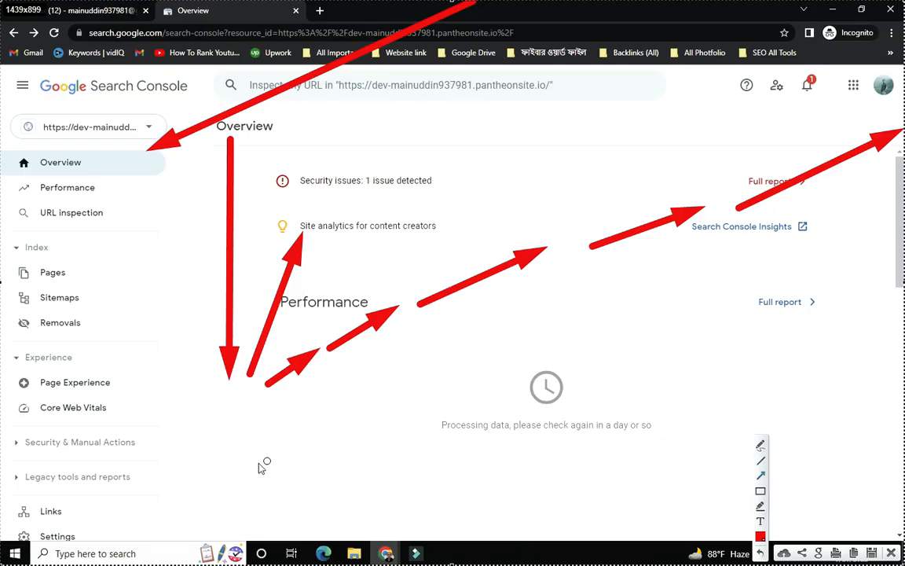
pyautogui.moveTo(223, 393); pyautogui.dragTo(223, 432)
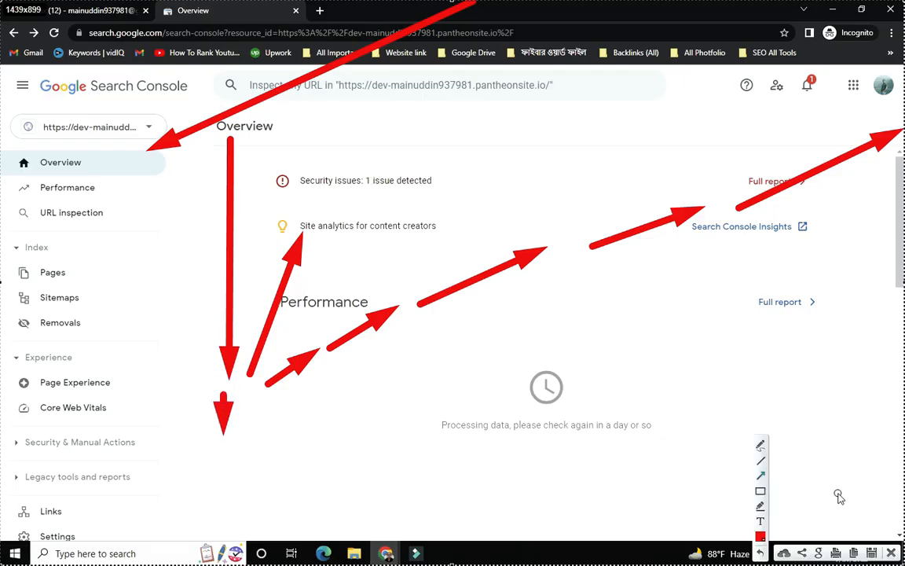
pyautogui.click(762, 492)
pyautogui.moveTo(324, 133); pyautogui.dragTo(329, 180)
pyautogui.moveTo(320, 276); pyautogui.dragTo(404, 315)
pyautogui.moveTo(467, 275); pyautogui.dragTo(542, 317)
pyautogui.moveTo(692, 328); pyautogui.dragTo(697, 326)
pyautogui.moveTo(733, 267)
pyautogui.mouseDown()
pyautogui.moveTo(770, 322)
pyautogui.moveTo(862, 338)
pyautogui.mouseUp()
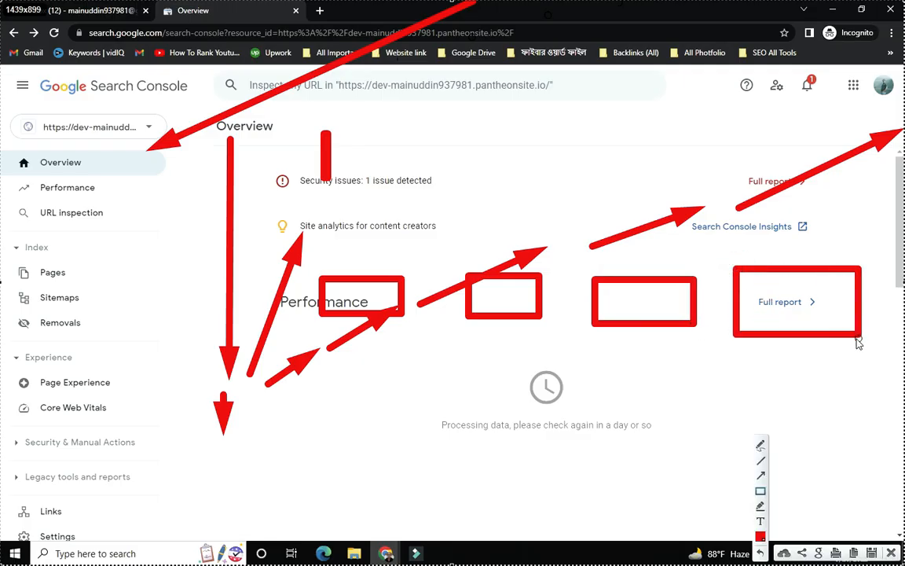
pyautogui.moveTo(554, 120); pyautogui.dragTo(549, 126)
pyautogui.moveTo(380, 121); pyautogui.dragTo(358, 275)
pyautogui.moveTo(587, 88); pyautogui.dragTo(515, 261)
pyautogui.moveTo(699, 107)
pyautogui.mouseDown()
pyautogui.moveTo(631, 252)
pyautogui.moveTo(634, 270)
pyautogui.mouseUp()
pyautogui.moveTo(803, 118)
pyautogui.mouseDown()
pyautogui.moveTo(782, 240)
pyautogui.moveTo(788, 262)
pyautogui.mouseUp()
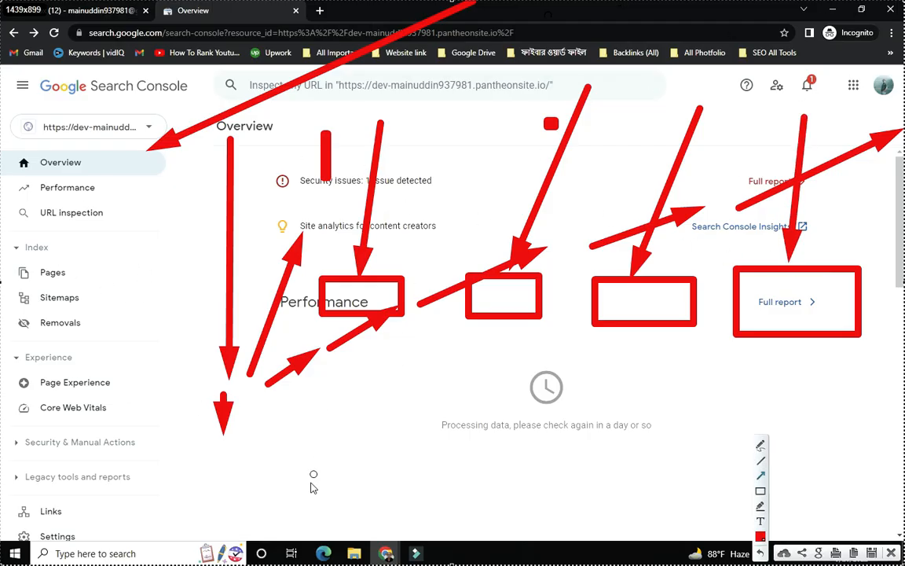
pyautogui.click(892, 553)
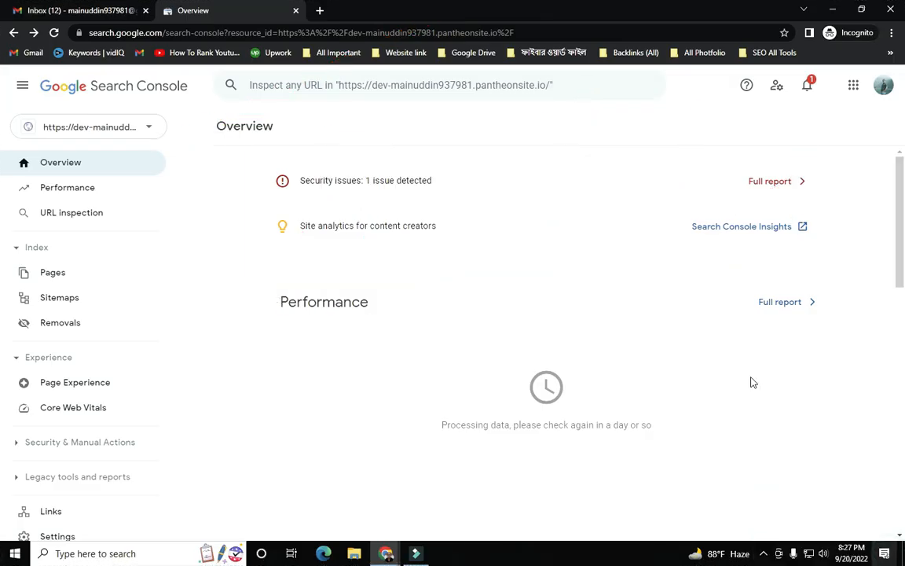
# - Open the Performance report, dismiss its tour tip, and check the still-empty Top queries table
pyautogui.click(61, 190)
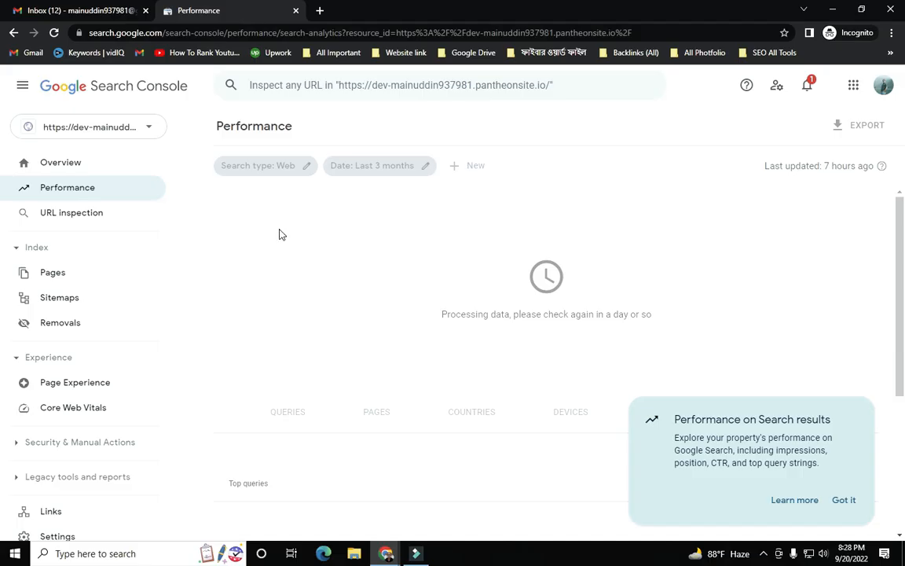
pyautogui.click(847, 501)
pyautogui.scroll(-3, 563, 260)
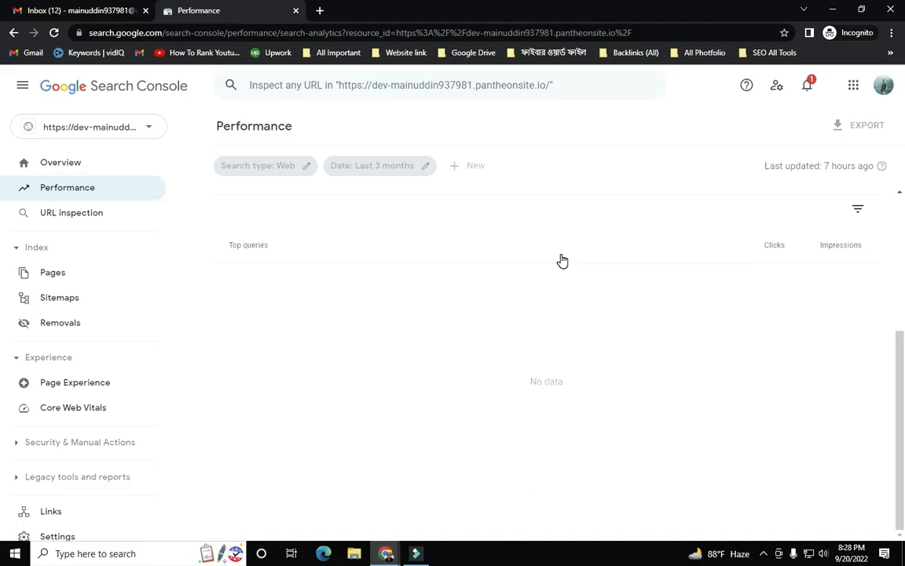
pyautogui.scroll(3, 604, 407)
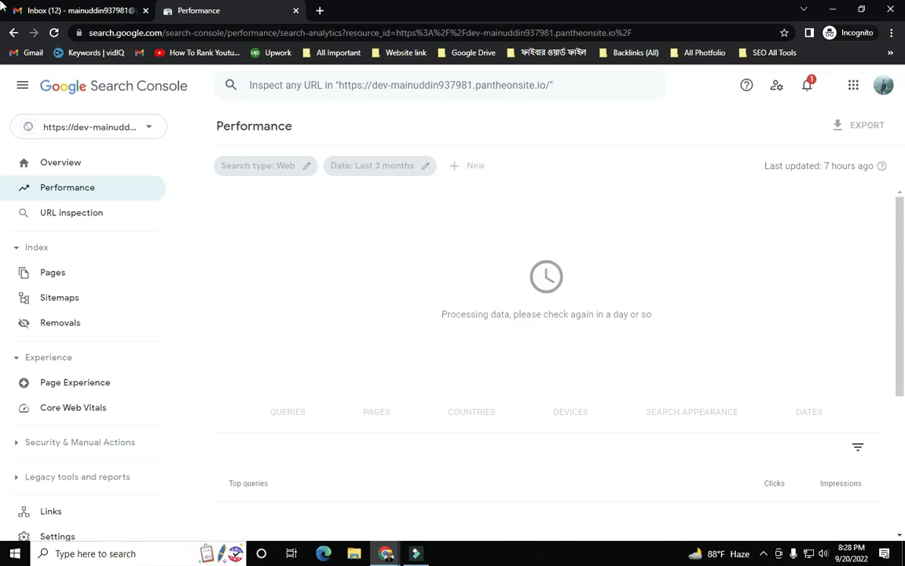
# - Switch between the Overview and Performance reports, then bring up the Chrome window with Yoast settings
pyautogui.click(83, 161)
pyautogui.click(81, 192)
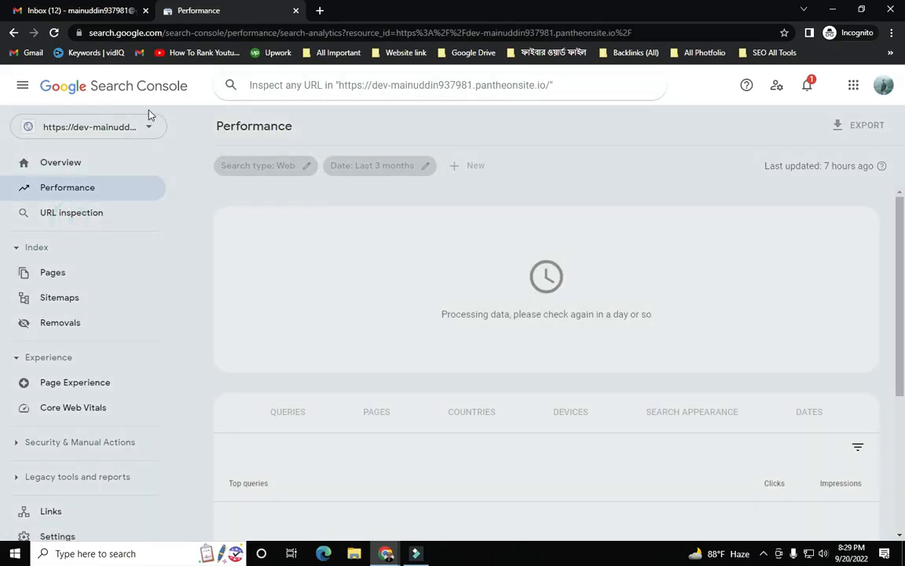
pyautogui.click(57, 162)
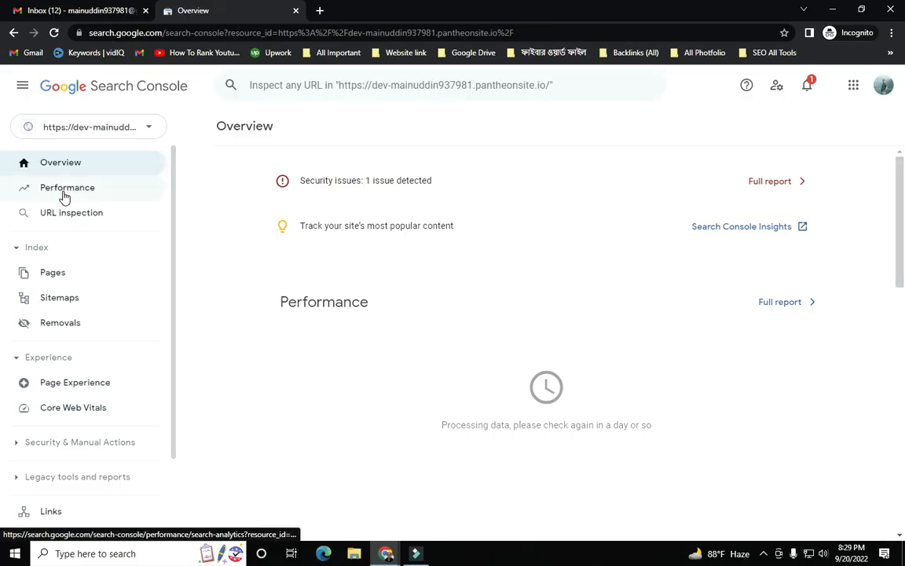
pyautogui.click(63, 196)
pyautogui.click(100, 164)
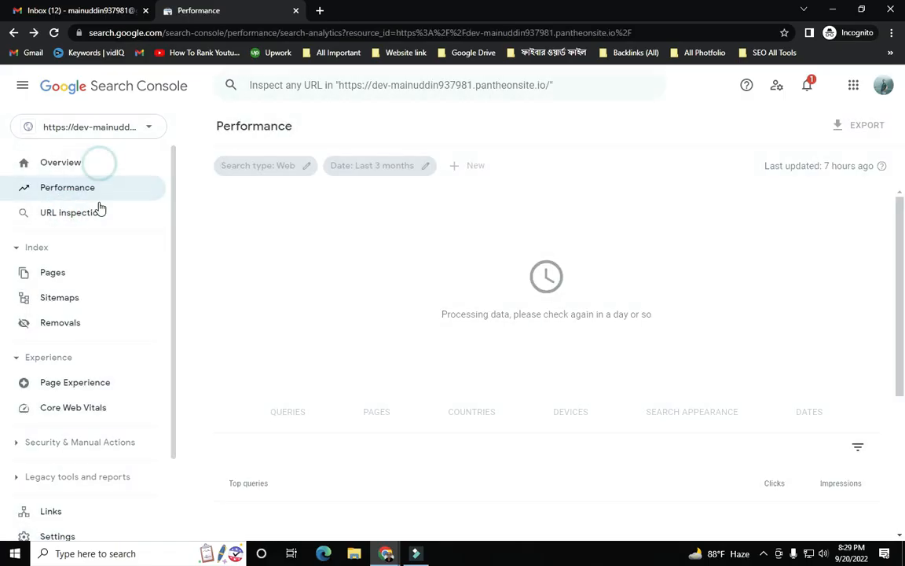
pyautogui.click(94, 189)
pyautogui.click(92, 214)
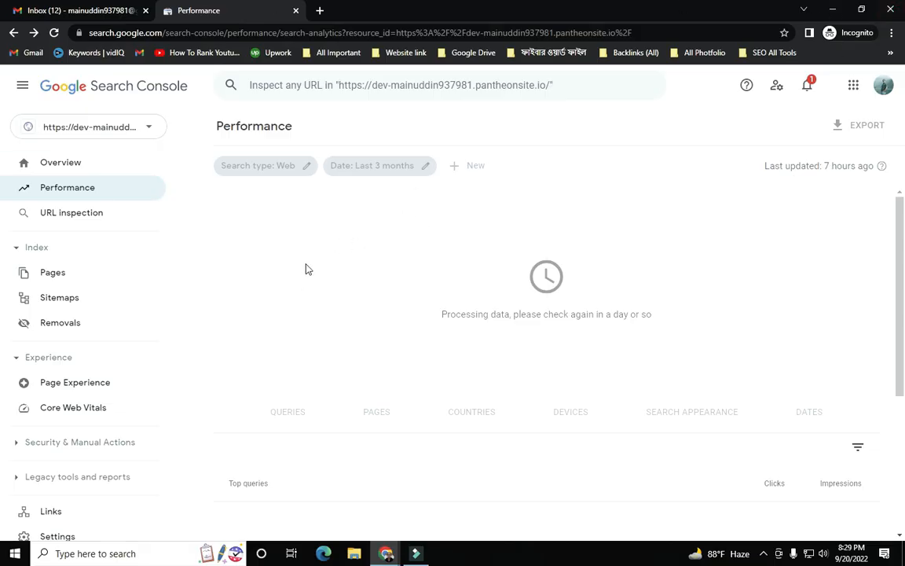
pyautogui.click(386, 555)
pyautogui.click(343, 492)
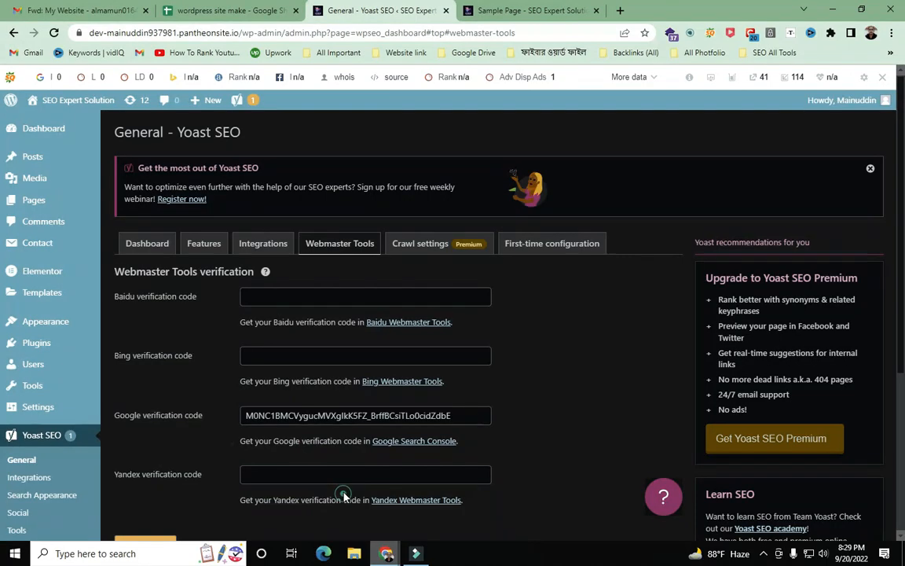
pyautogui.click(214, 8)
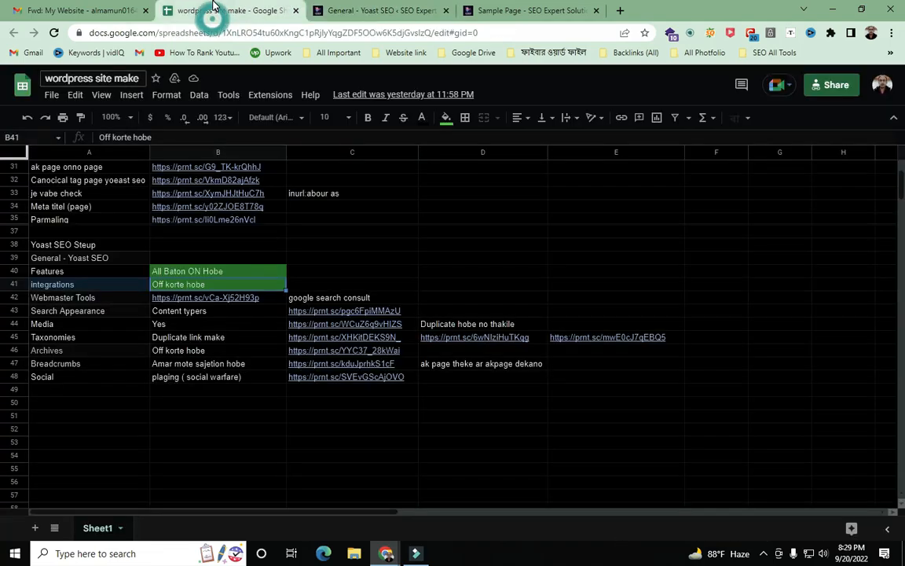
pyautogui.scroll(-1, 152, 395)
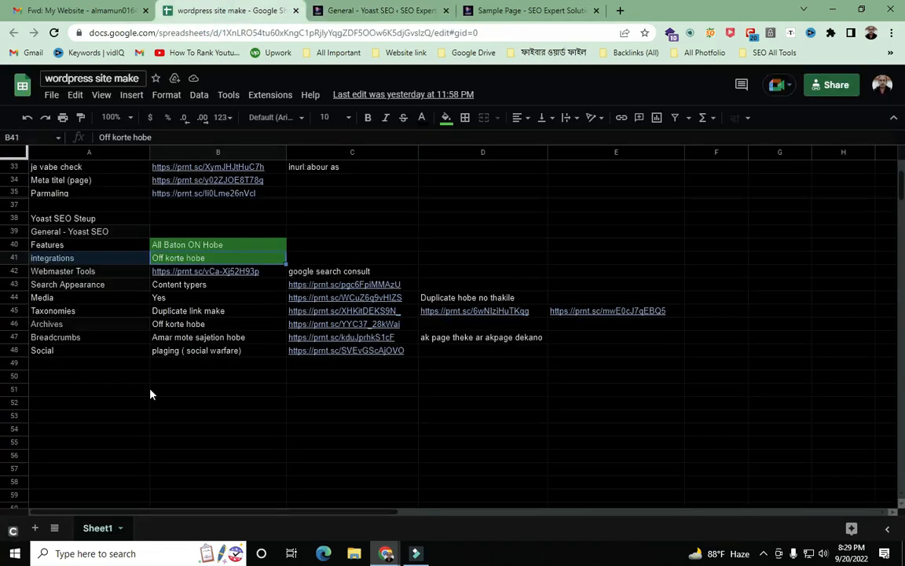
pyautogui.click(70, 272)
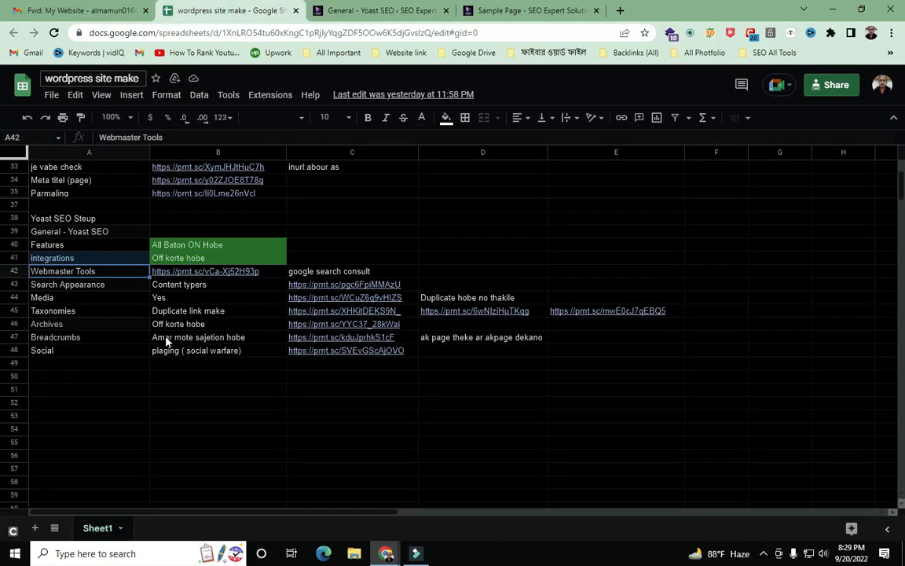
pyautogui.click(116, 285)
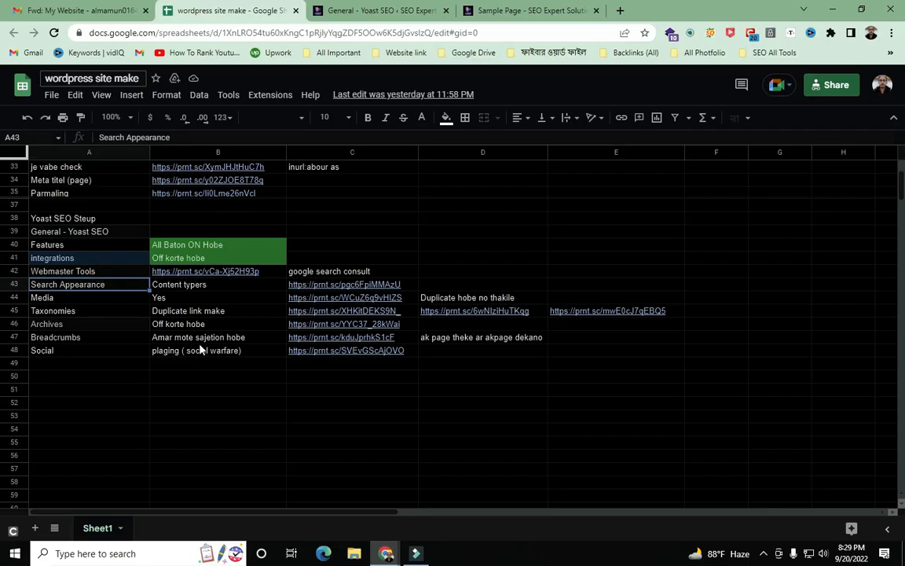
pyautogui.moveTo(385, 551)
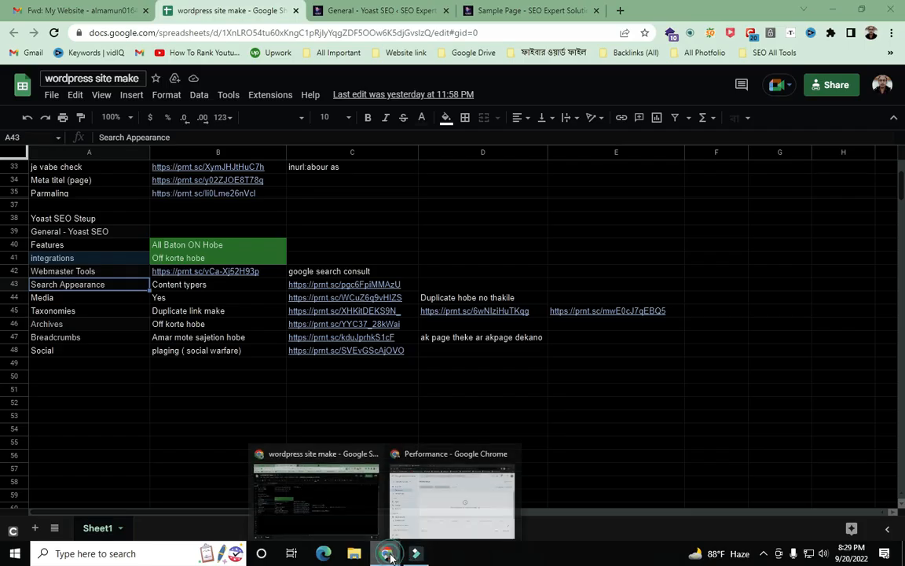
pyautogui.click(336, 519)
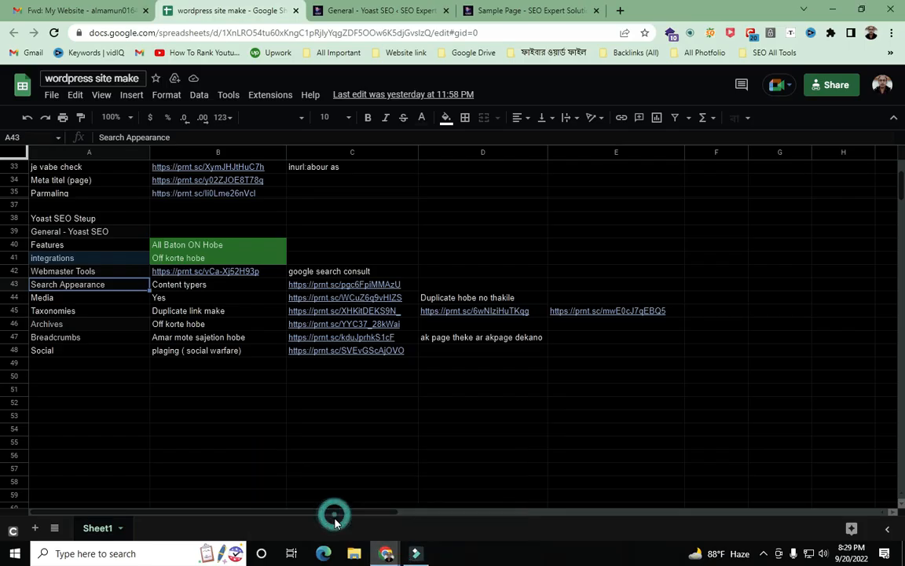
pyautogui.click(373, 13)
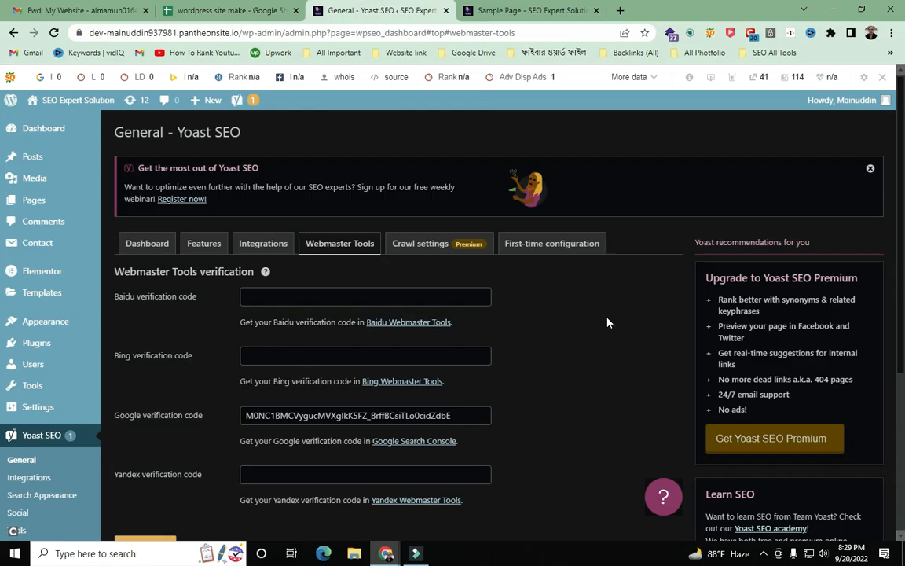
pyautogui.scroll(-2, 607, 321)
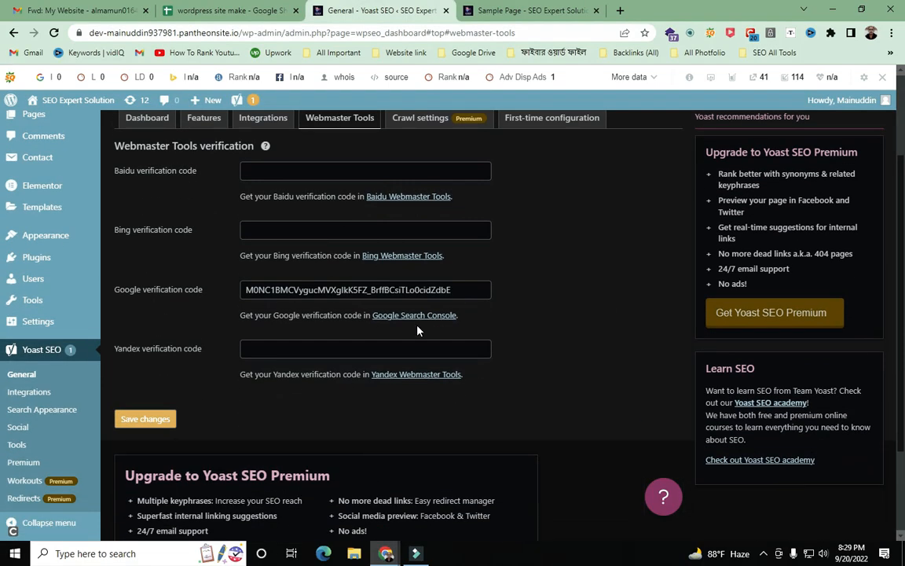
pyautogui.scroll(-2, 417, 331)
pyautogui.scroll(4, 417, 331)
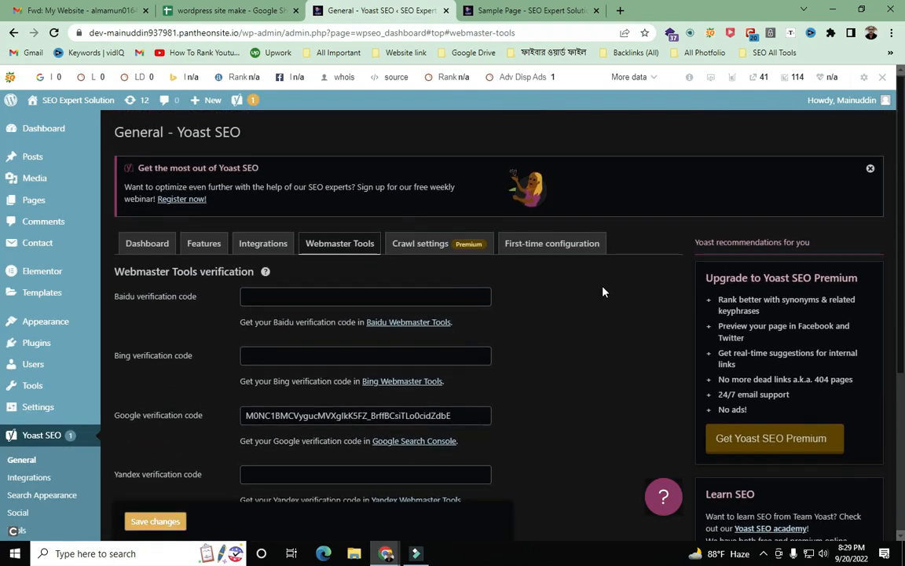
pyautogui.scroll(-2, 860, 459)
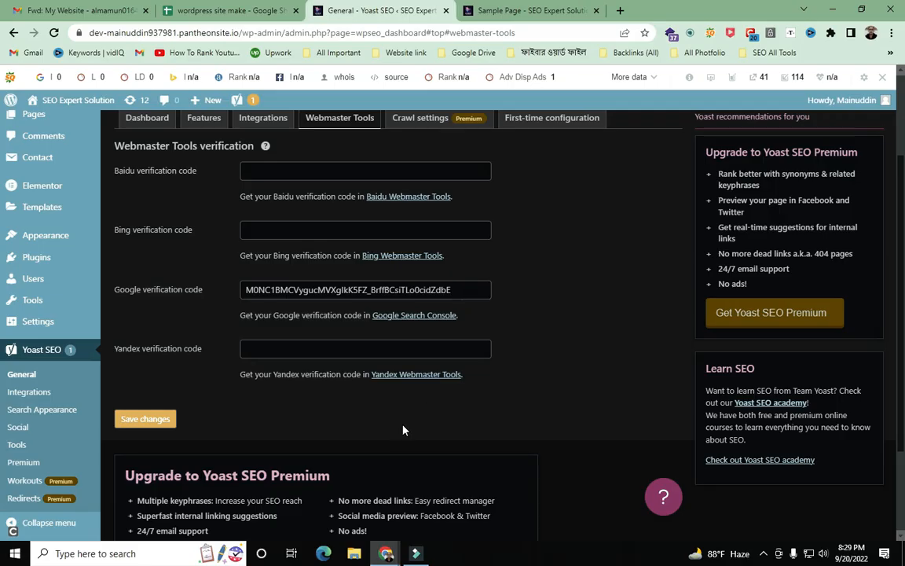
pyautogui.scroll(2, 337, 400)
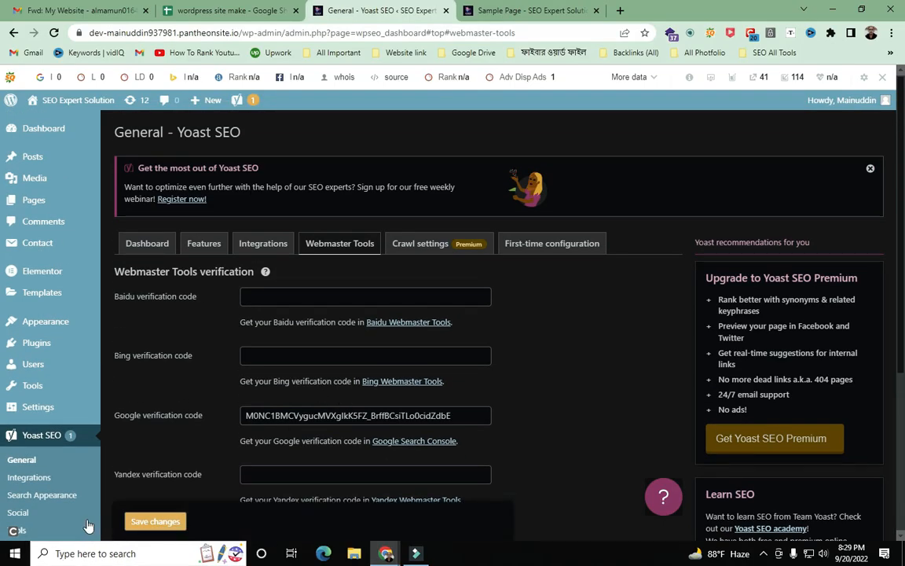
pyautogui.scroll(-1, 79, 503)
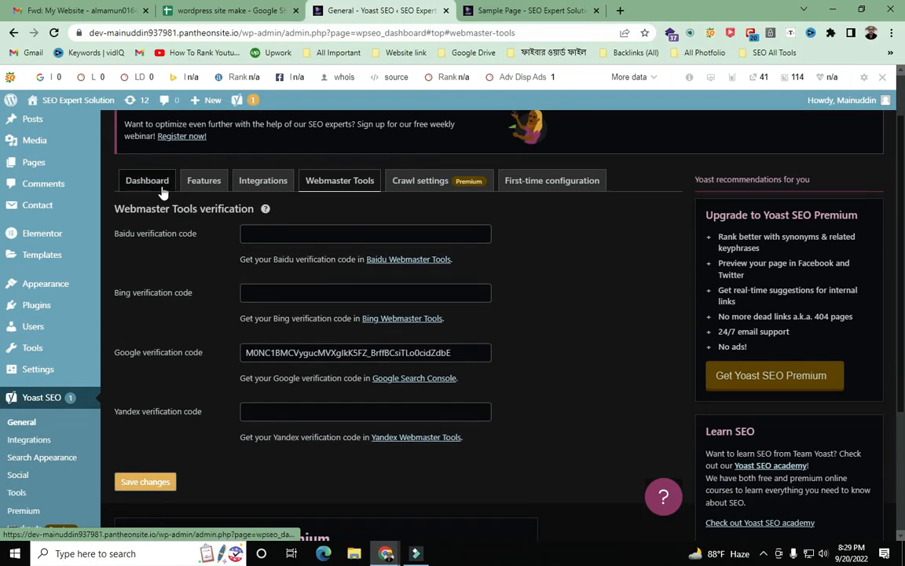
pyautogui.click(161, 189)
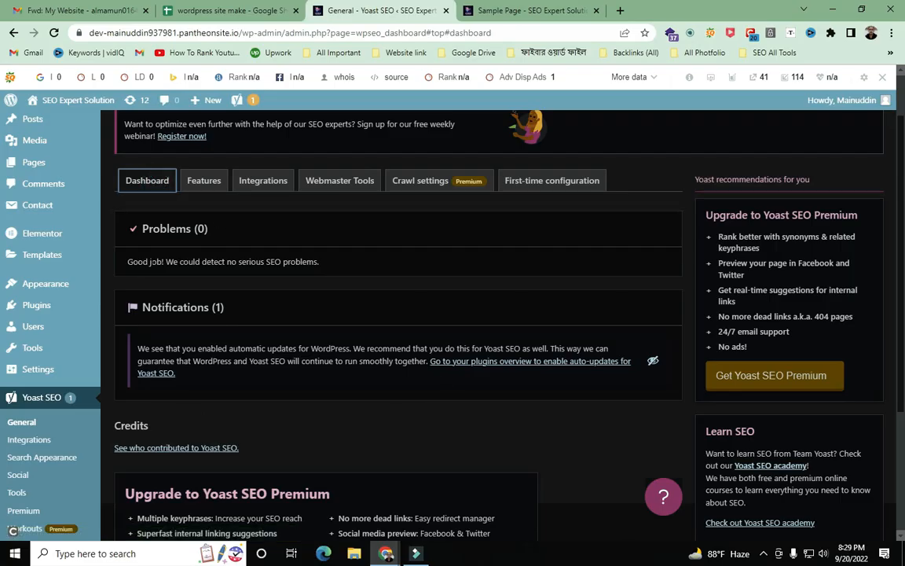
pyautogui.click(198, 228)
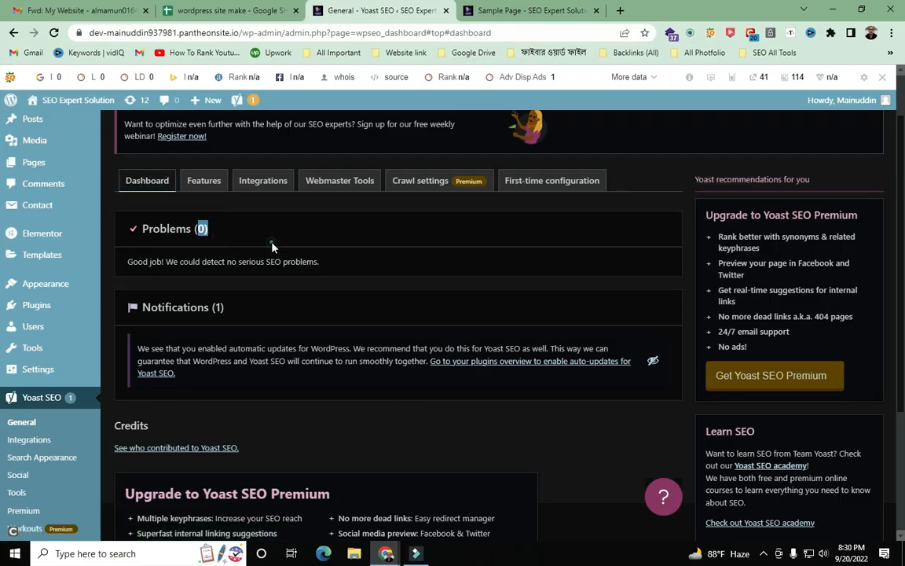
pyautogui.click(206, 183)
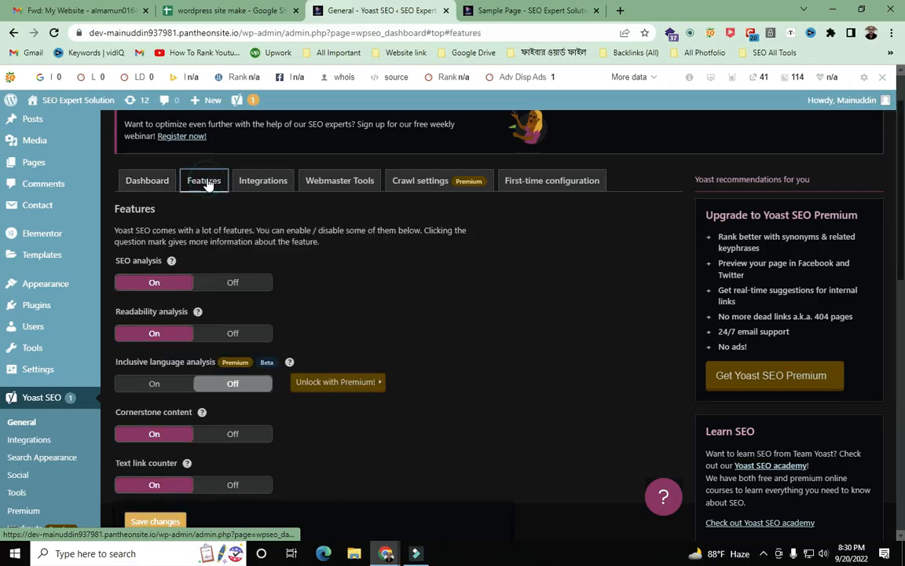
pyautogui.scroll(-3, 157, 330)
pyautogui.scroll(-3, 178, 354)
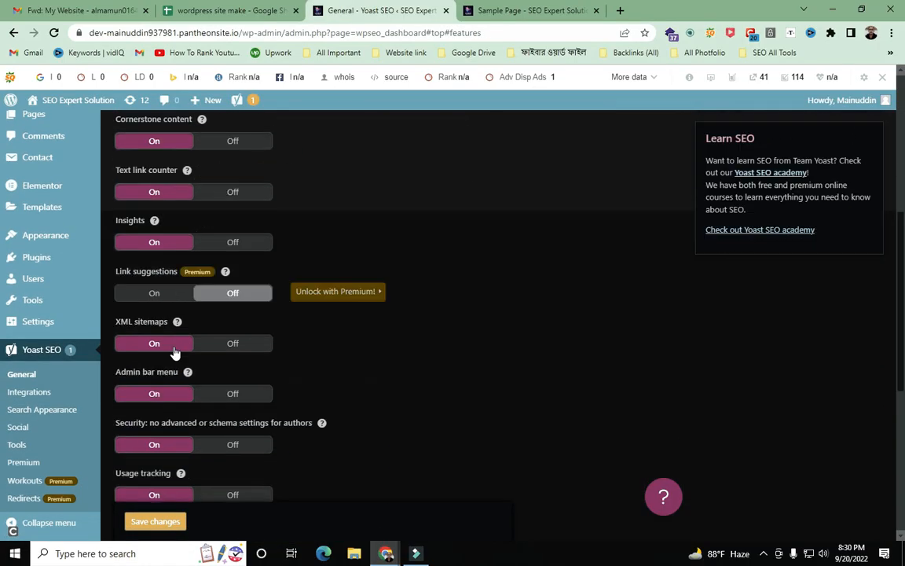
pyautogui.scroll(6, 192, 374)
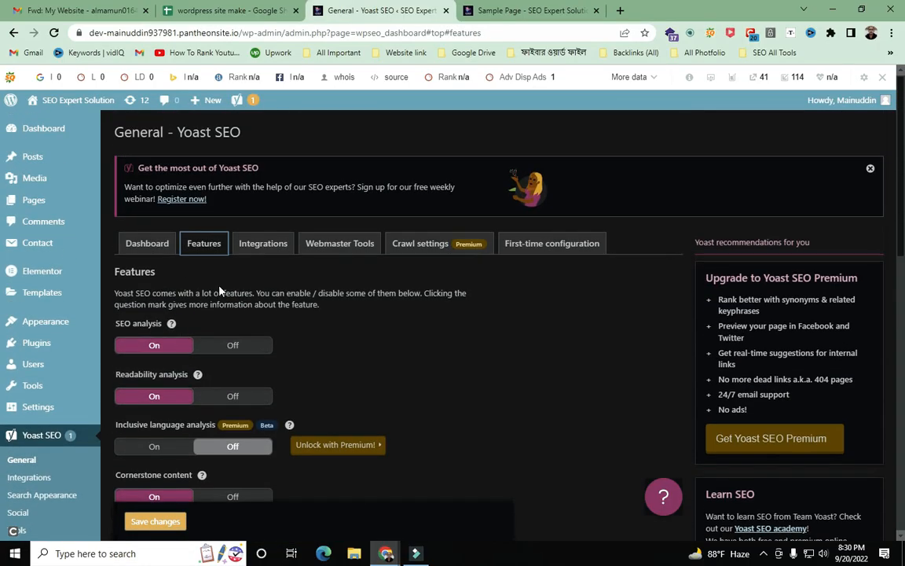
pyautogui.click(262, 250)
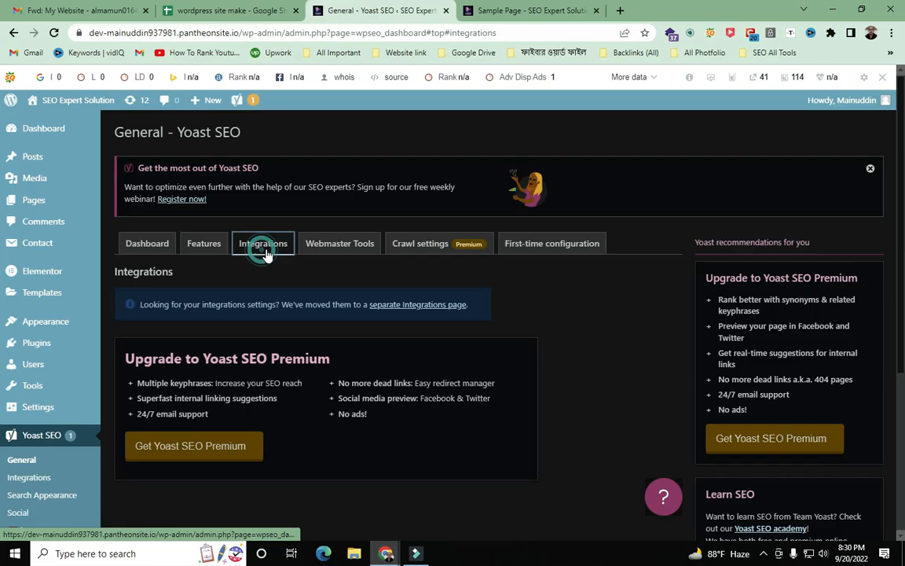
pyautogui.click(336, 256)
pyautogui.scroll(-5, 541, 329)
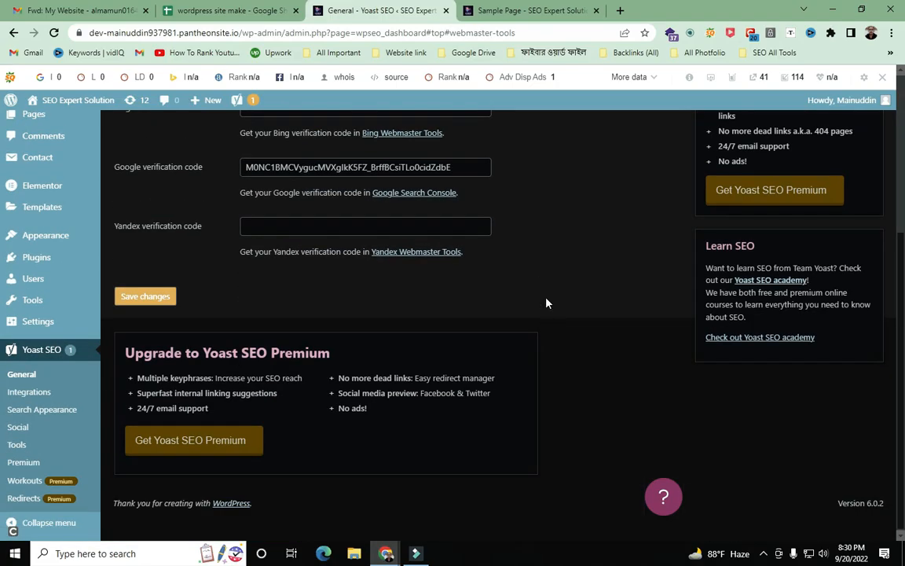
pyautogui.scroll(3, 534, 318)
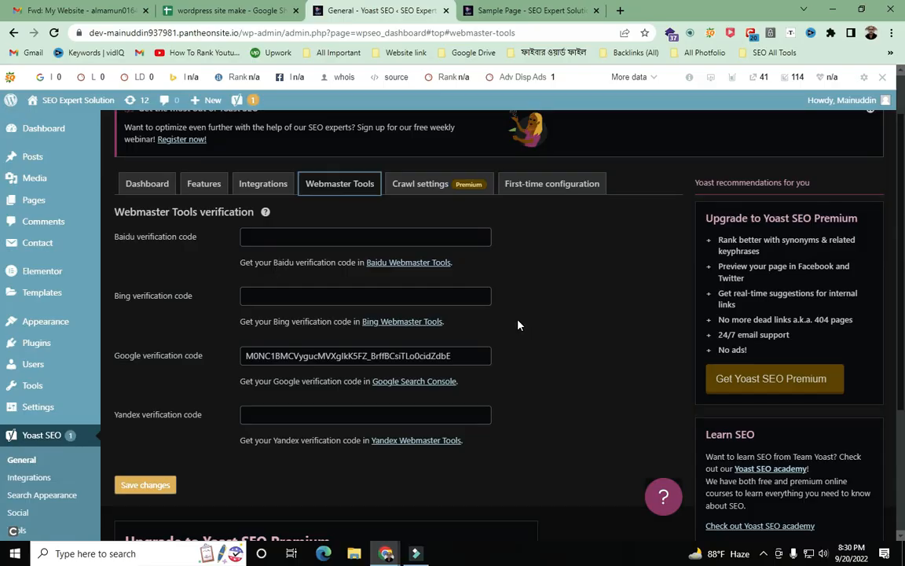
pyautogui.scroll(-1, 507, 334)
pyautogui.scroll(2, 505, 334)
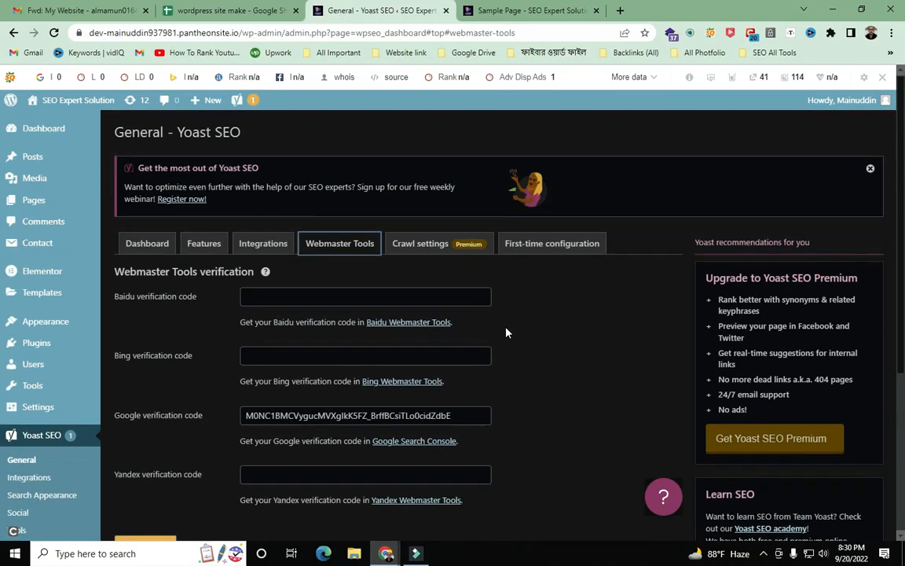
pyautogui.scroll(-3, 582, 407)
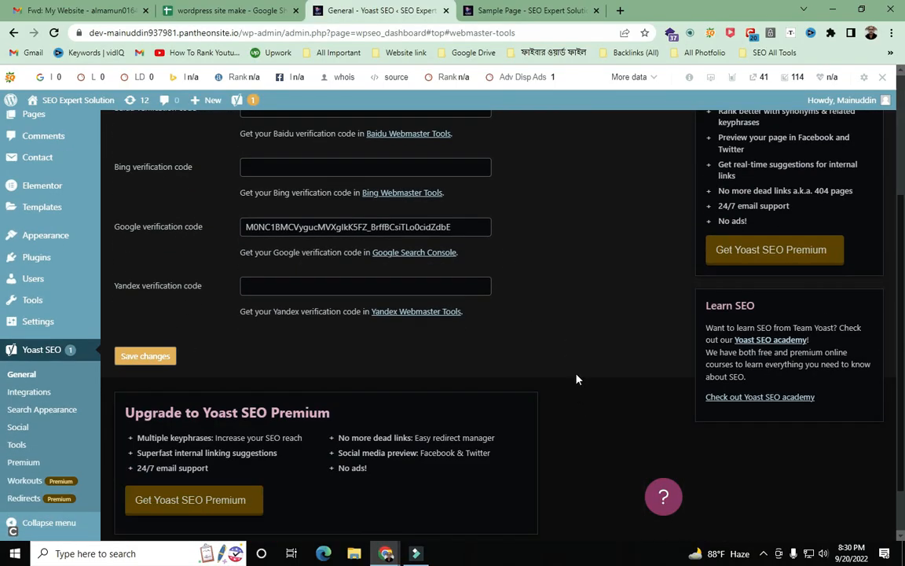
# - Draw two arrows toward Integrations on a screen capture, discard it, and open Yoast SEO Integrations
pyautogui.press('F12')
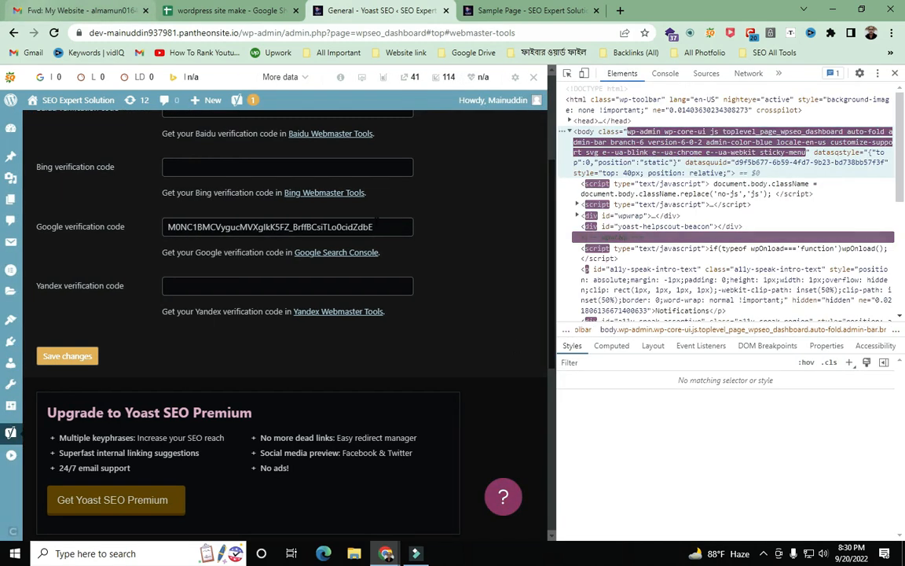
pyautogui.press('F12')
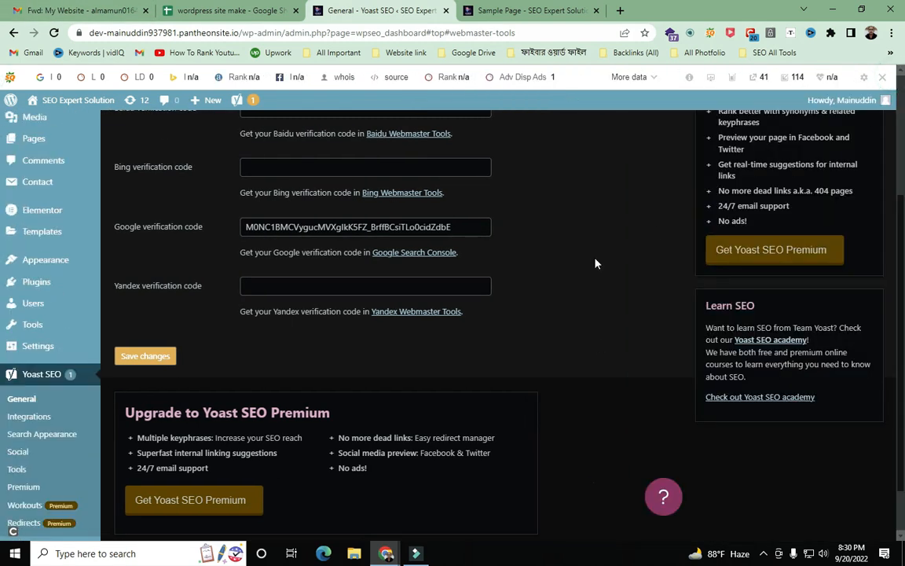
pyautogui.press('Print')
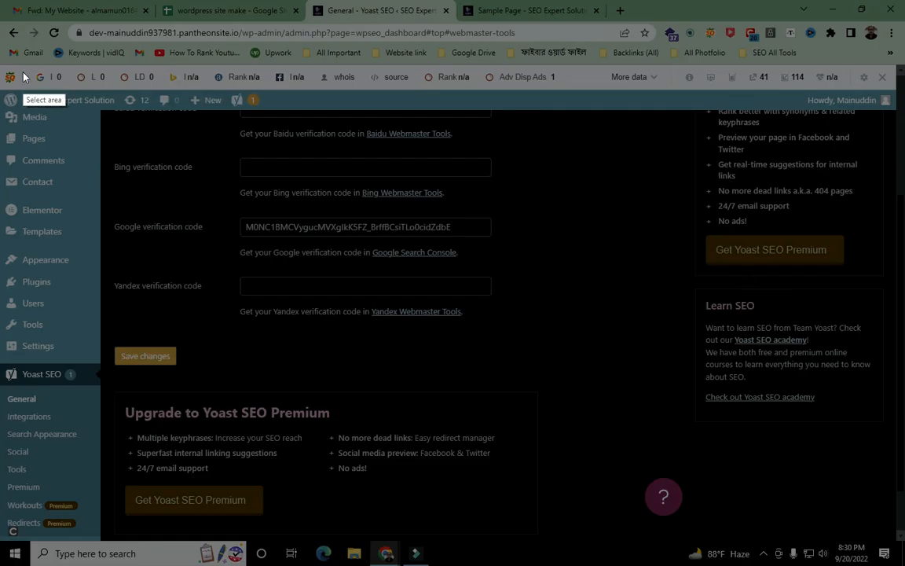
pyautogui.moveTo(1, 1)
pyautogui.mouseDown()
pyautogui.moveTo(629, 495)
pyautogui.moveTo(756, 499)
pyautogui.moveTo(836, 548)
pyautogui.mouseUp()
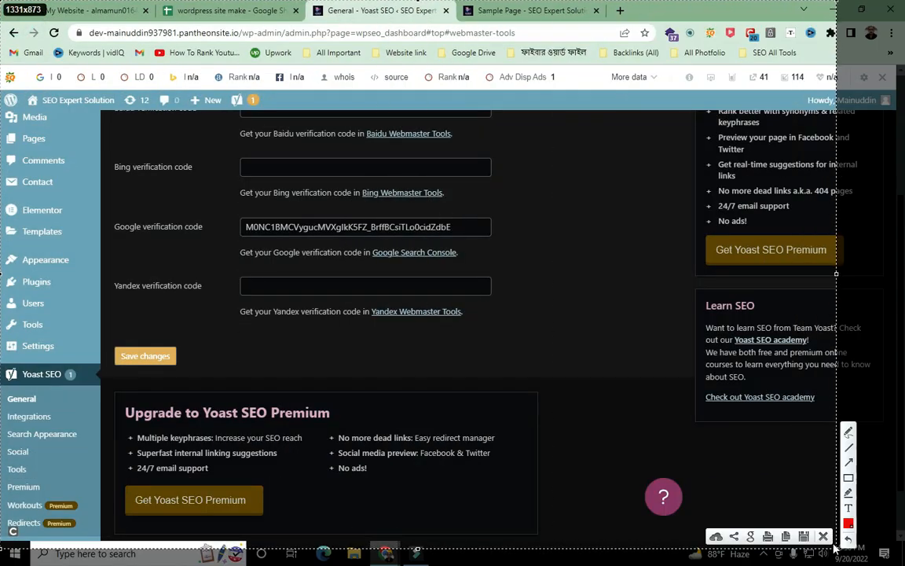
pyautogui.click(849, 462)
pyautogui.moveTo(301, 29)
pyautogui.mouseDown()
pyautogui.moveTo(44, 371)
pyautogui.moveTo(38, 398)
pyautogui.mouseUp()
pyautogui.moveTo(516, 79)
pyautogui.mouseDown()
pyautogui.moveTo(95, 371)
pyautogui.moveTo(59, 412)
pyautogui.mouseUp()
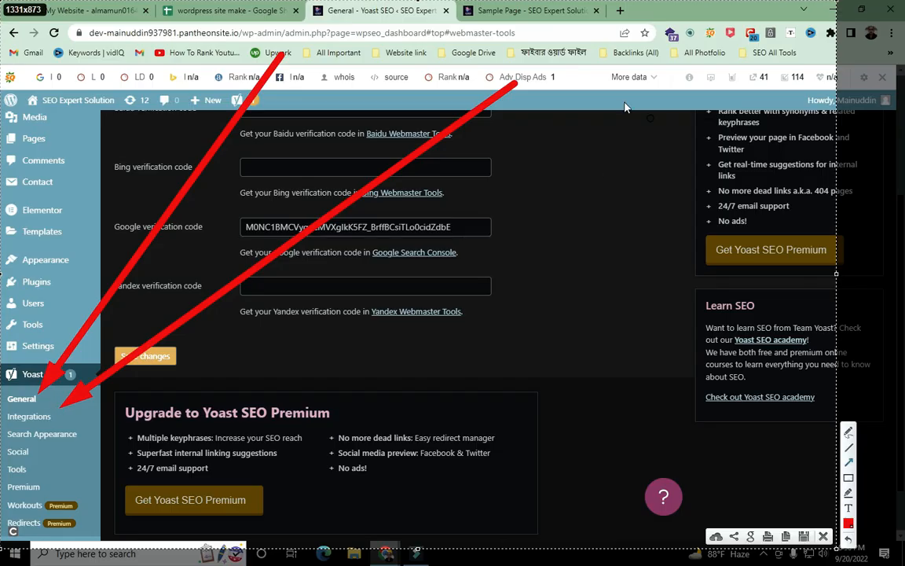
pyautogui.click(823, 536)
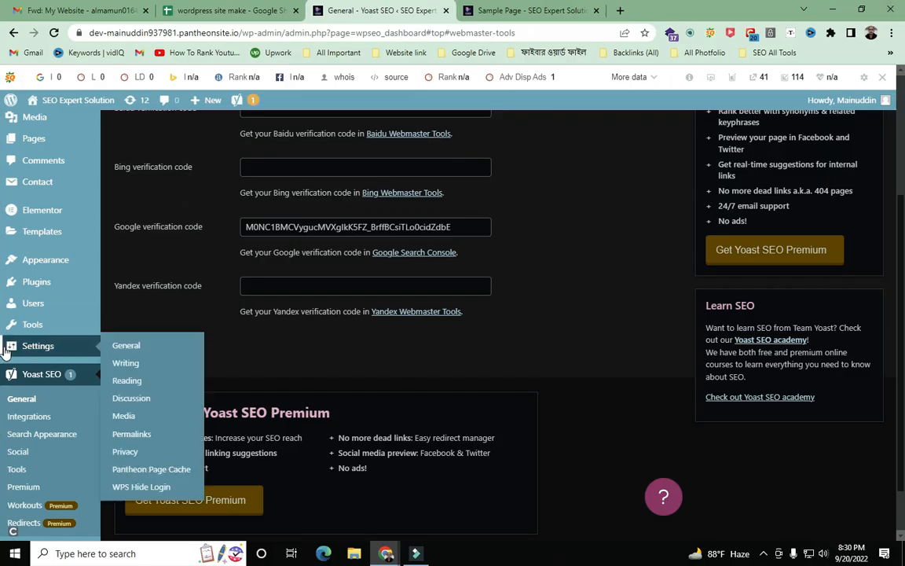
pyautogui.click(35, 417)
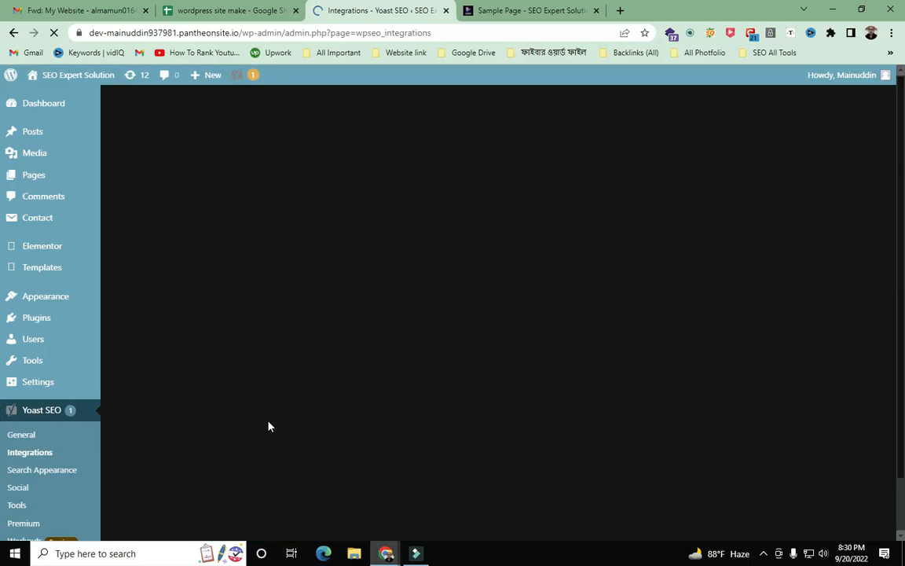
pyautogui.click(199, 9)
pyautogui.click(59, 388)
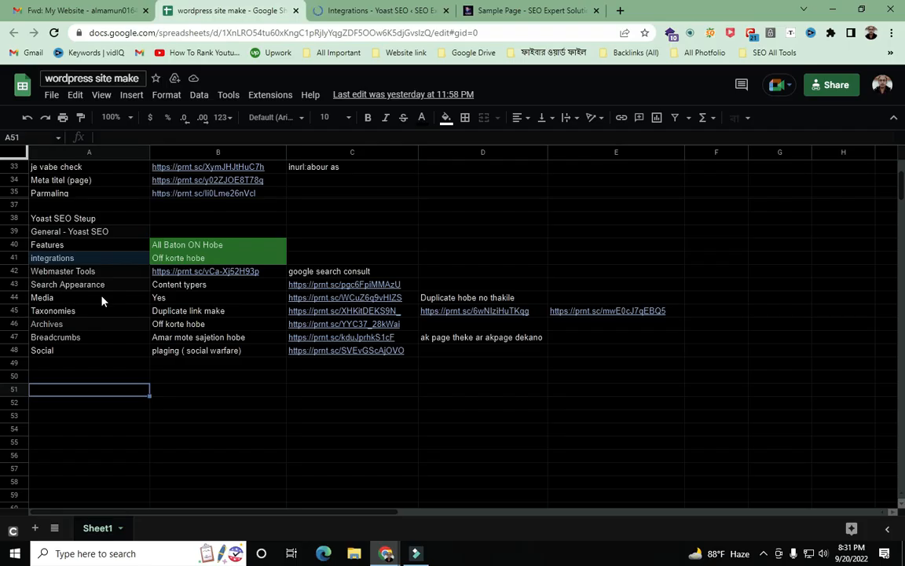
pyautogui.click(96, 260)
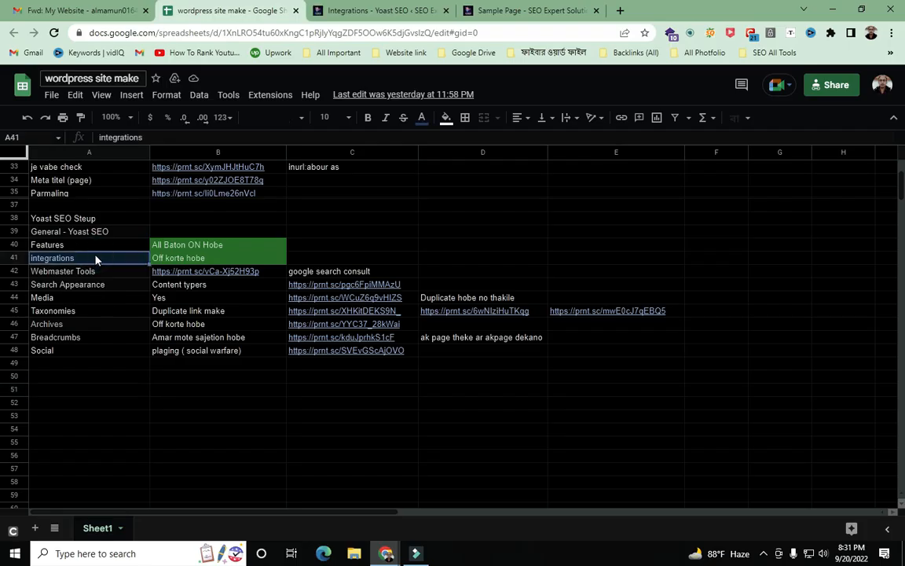
pyautogui.click(393, 10)
pyautogui.scroll(-8, 376, 279)
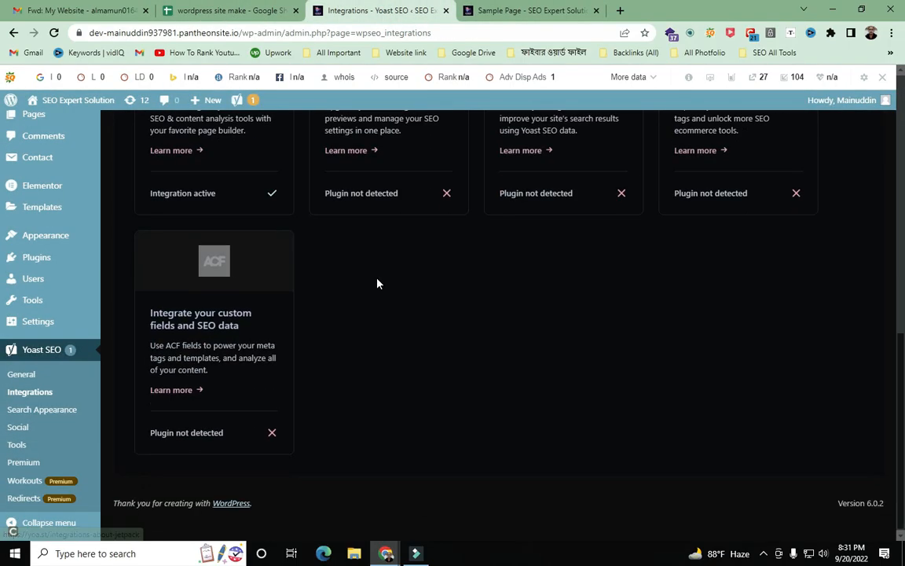
pyautogui.scroll(8, 560, 283)
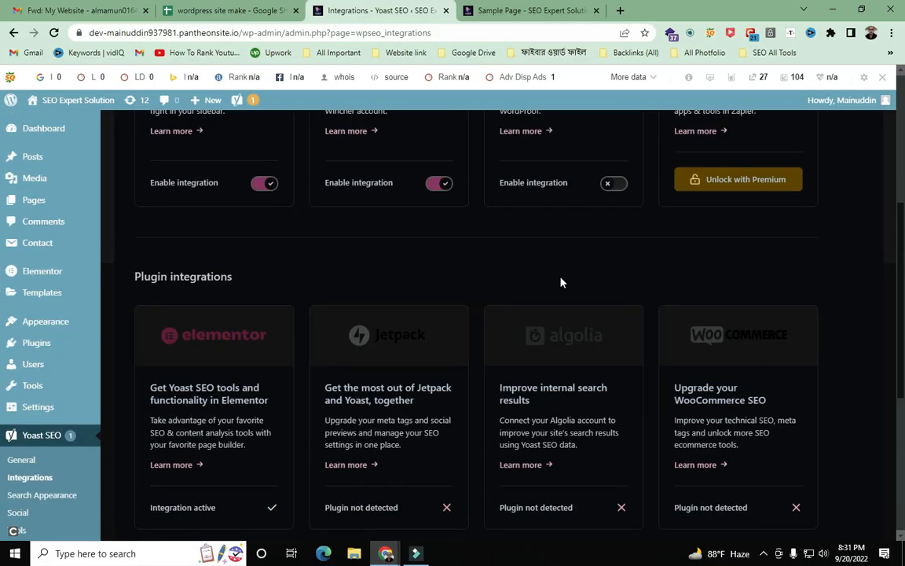
pyautogui.scroll(-4, 629, 406)
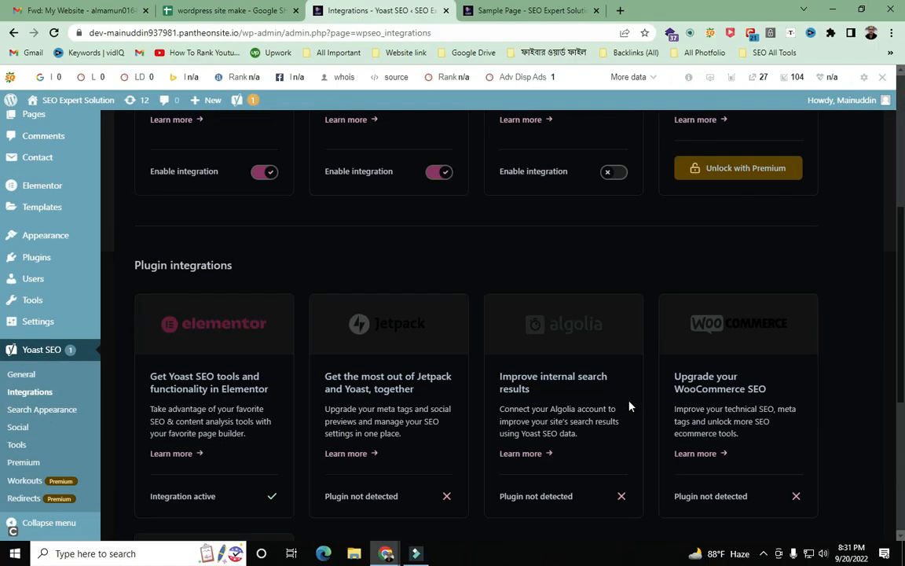
pyautogui.scroll(-4, 629, 406)
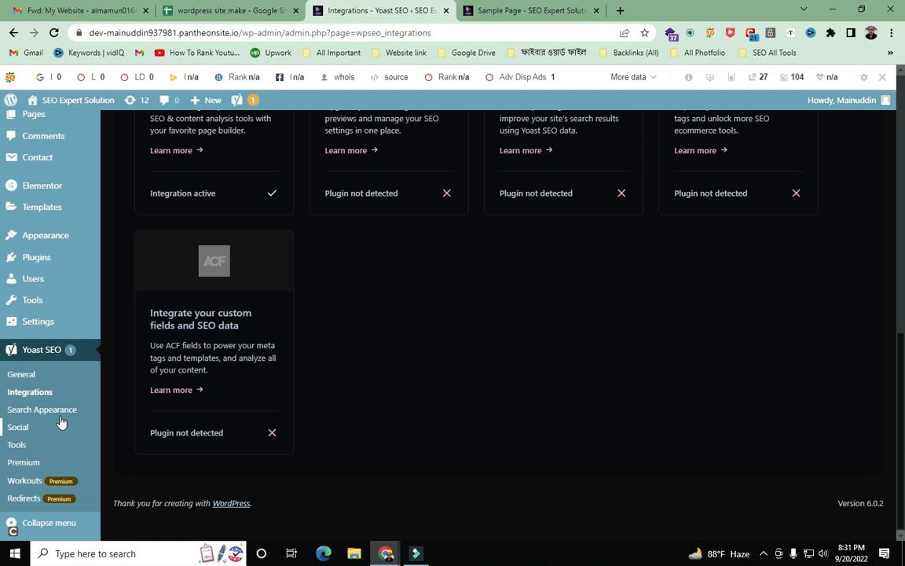
pyautogui.press('Print')
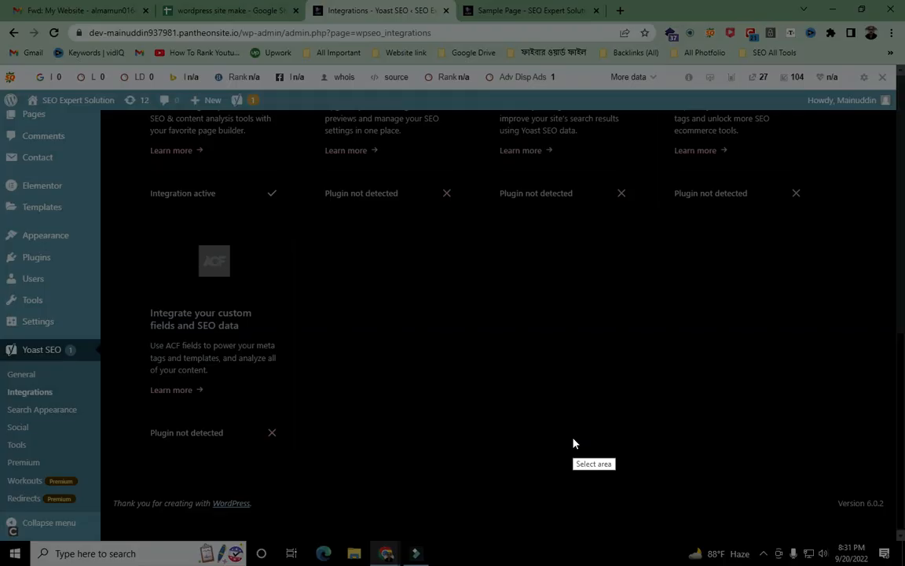
pyautogui.moveTo(0, 0)
pyautogui.mouseDown()
pyautogui.moveTo(101, 192)
pyautogui.moveTo(904, 565)
pyautogui.mouseUp()
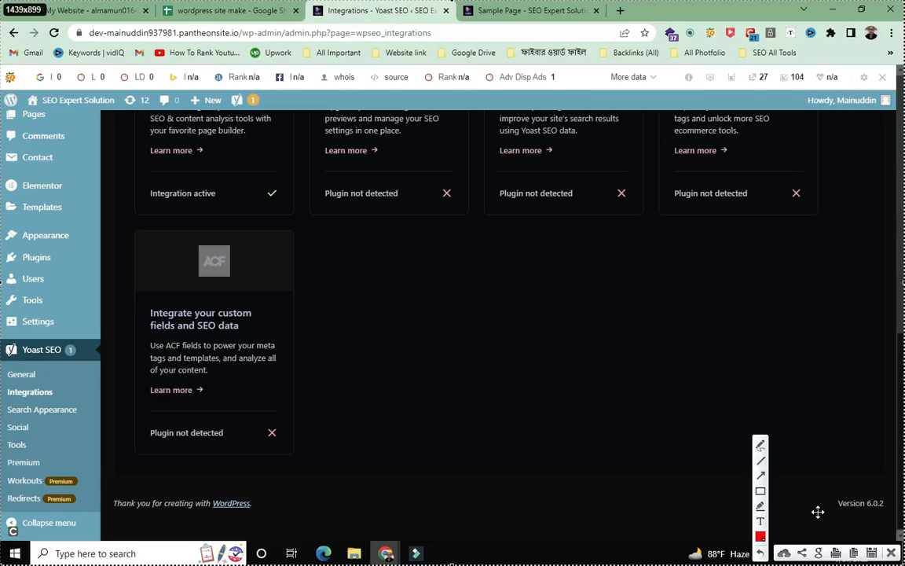
pyautogui.click(761, 476)
pyautogui.moveTo(281, 64); pyautogui.dragTo(59, 403)
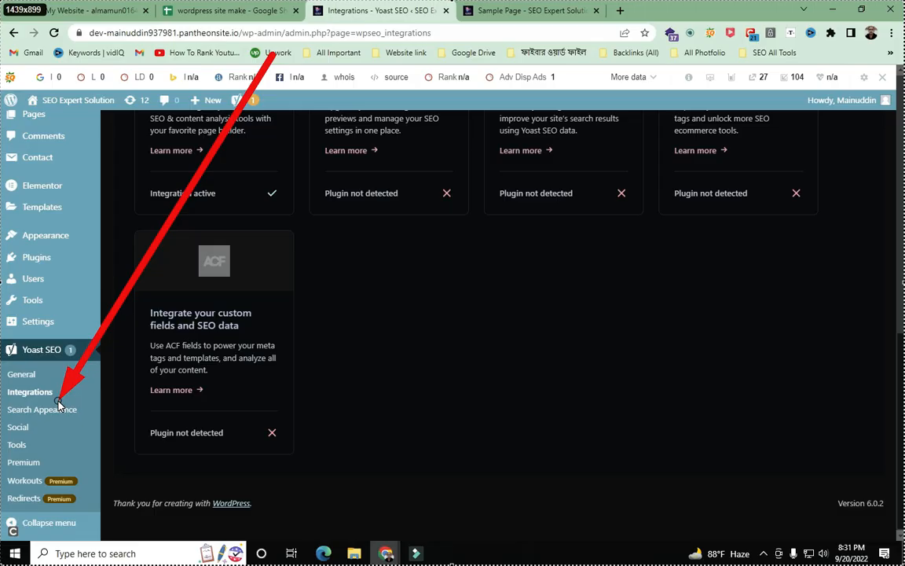
pyautogui.moveTo(778, 316); pyautogui.dragTo(126, 407)
pyautogui.moveTo(338, 509); pyautogui.dragTo(83, 418)
pyautogui.press('Escape')
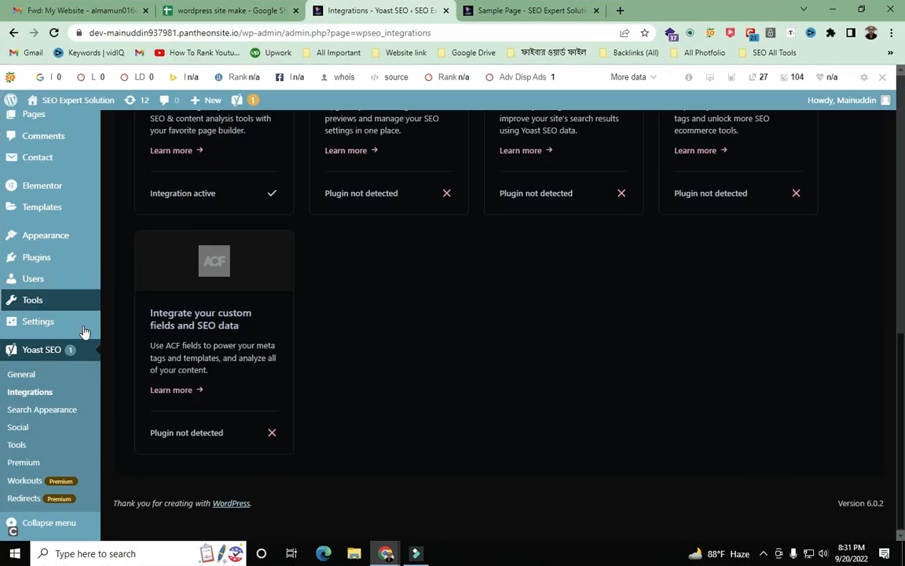
# - Open Yoast SEO Search Appearance and look over its General tab, including the 'SEO Expert Solution' organization
pyautogui.click(61, 409)
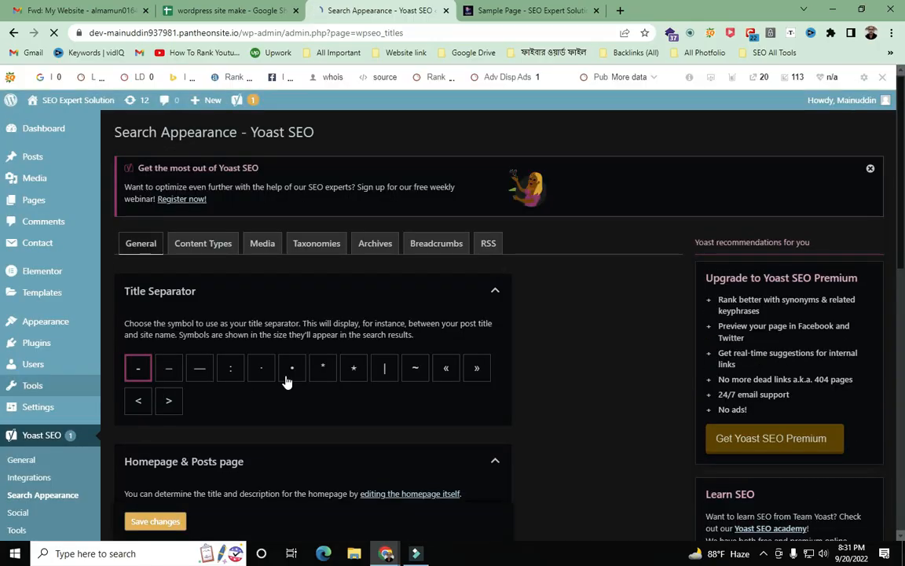
pyautogui.scroll(-8, 300, 301)
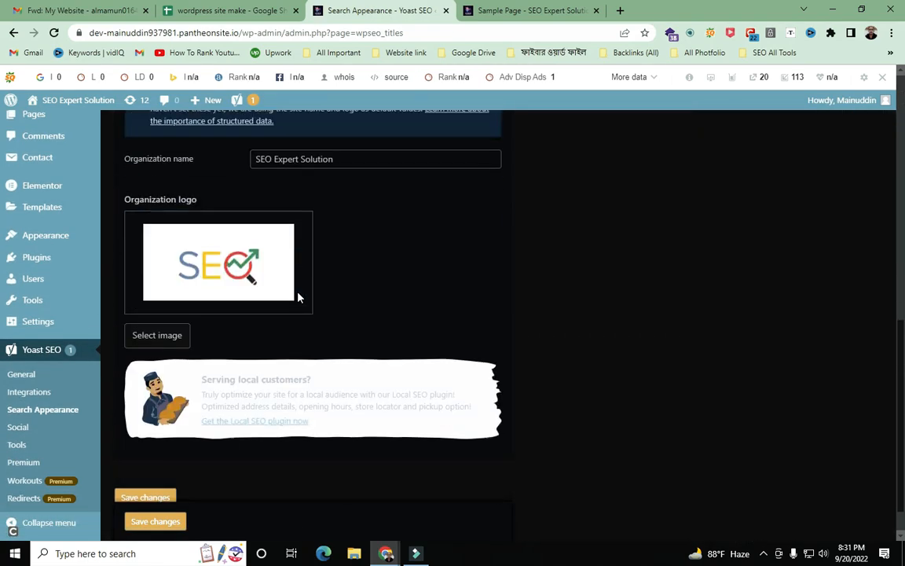
pyautogui.scroll(4, 299, 301)
pyautogui.scroll(4, 608, 436)
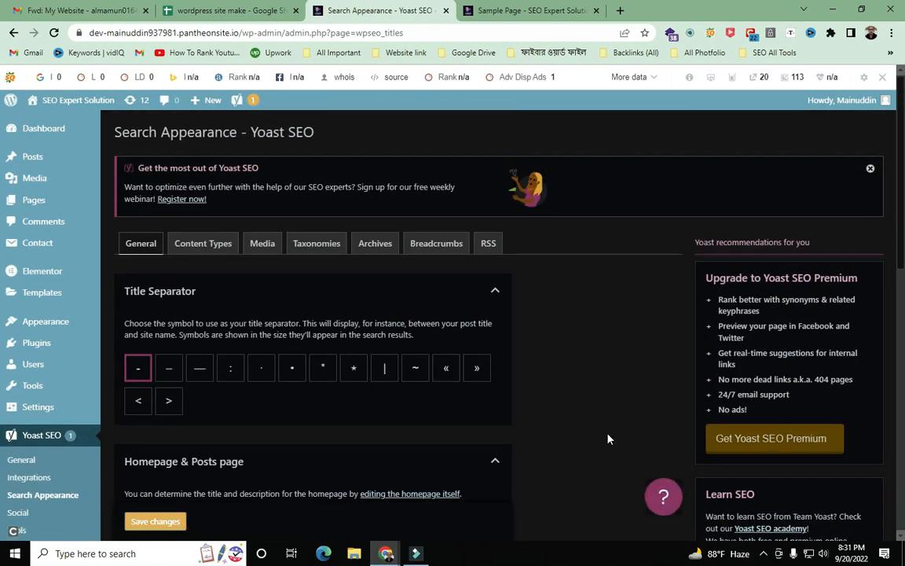
pyautogui.press('Print')
pyautogui.moveTo(0, 0); pyautogui.dragTo(904, 563)
pyautogui.click(762, 475)
pyautogui.moveTo(343, 55)
pyautogui.mouseDown()
pyautogui.moveTo(202, 171)
pyautogui.moveTo(157, 243)
pyautogui.mouseUp()
pyautogui.moveTo(102, 269); pyautogui.dragTo(144, 317)
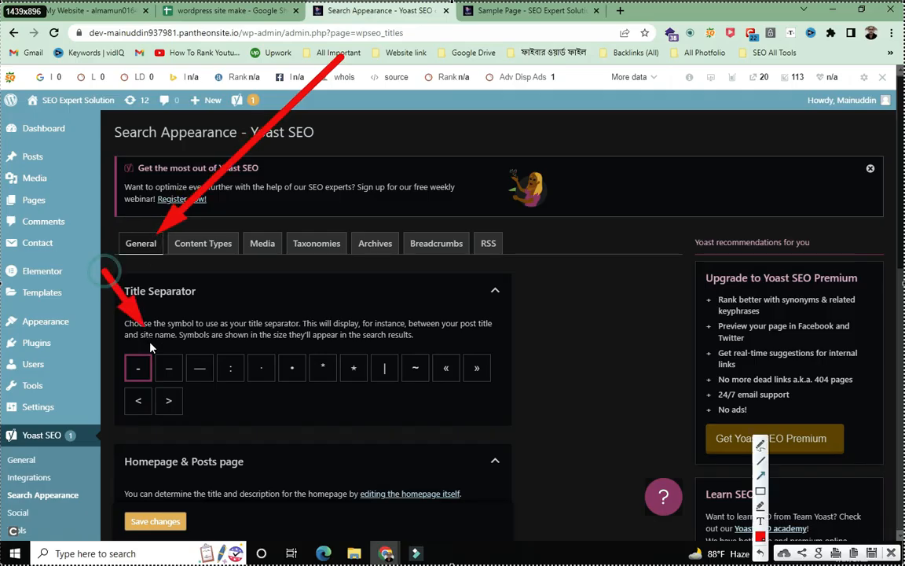
pyautogui.moveTo(615, 223); pyautogui.dragTo(512, 281)
pyautogui.moveTo(633, 277); pyautogui.dragTo(504, 457)
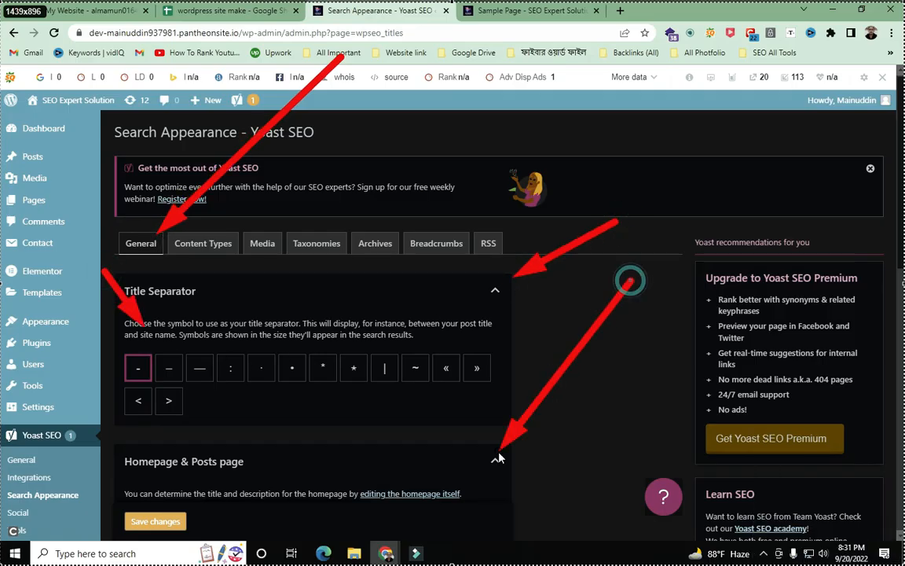
pyautogui.hotkey('ctrl', 'c')
# - Open the reference screenshot linked in cell C43, review its Pages settings, then return to Yoast
pyautogui.click(166, 9)
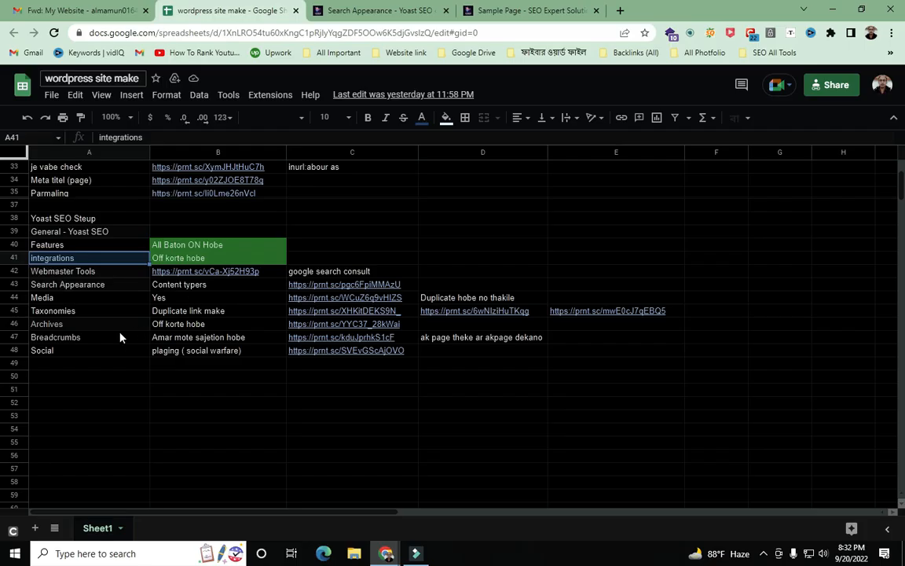
pyautogui.click(354, 287)
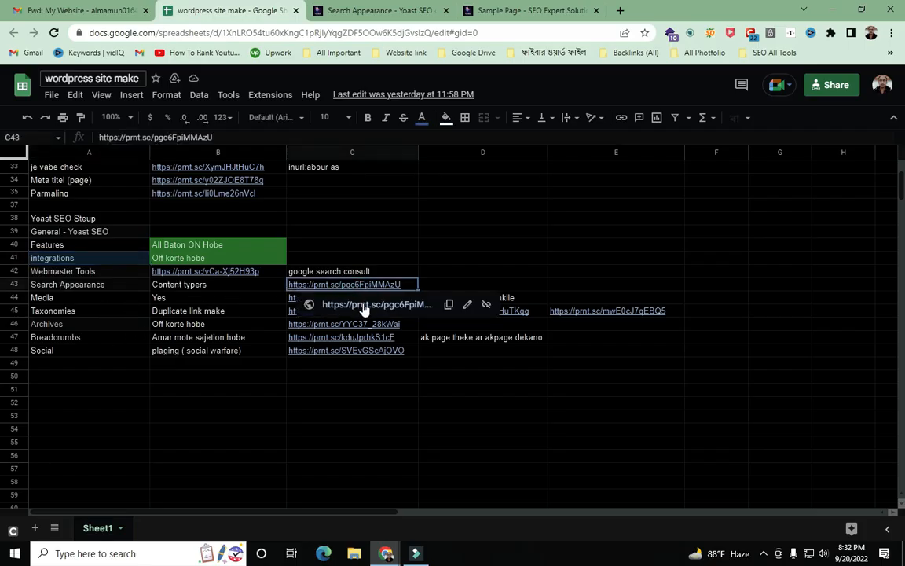
pyautogui.click(362, 307)
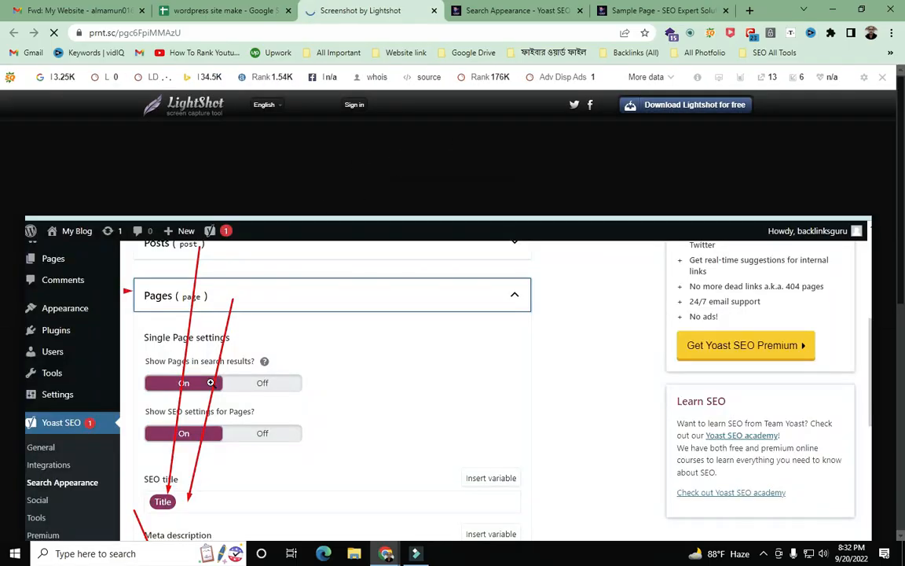
pyautogui.scroll(-2, 230, 383)
pyautogui.scroll(2, 206, 290)
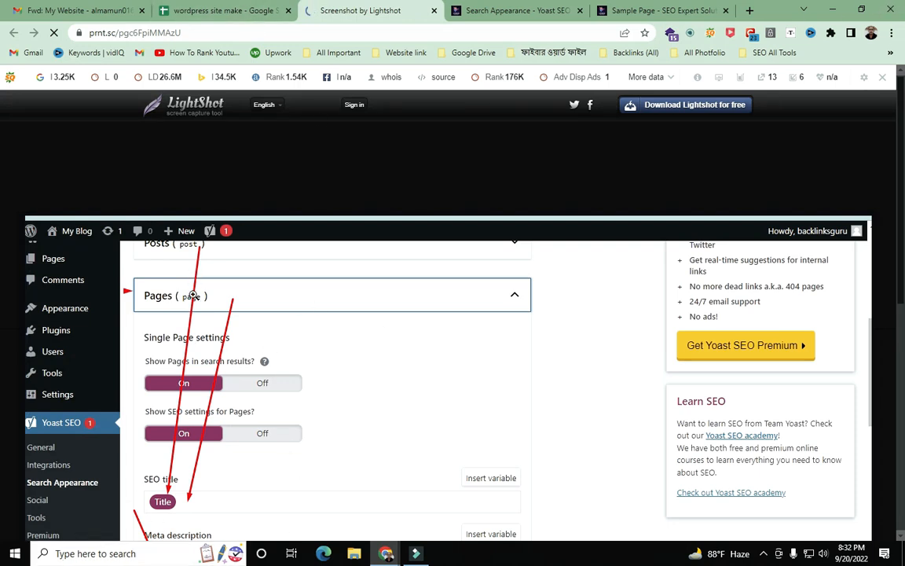
pyautogui.click(167, 6)
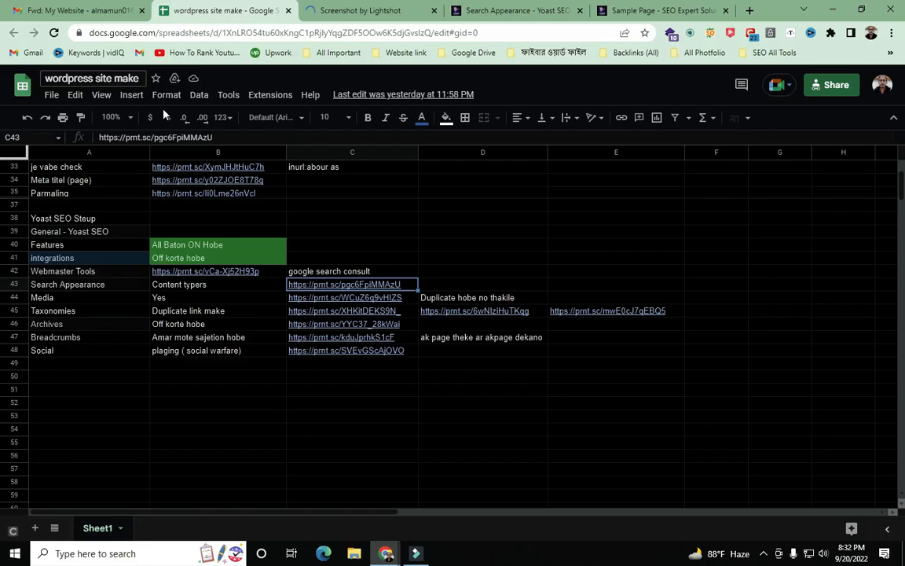
pyautogui.click(369, 10)
pyautogui.scroll(-1, 551, 401)
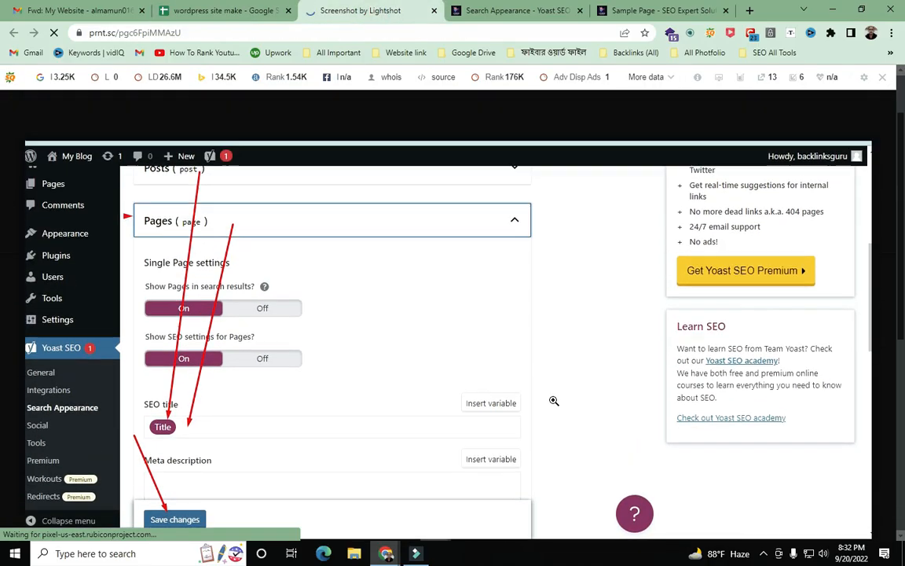
pyautogui.click(503, 10)
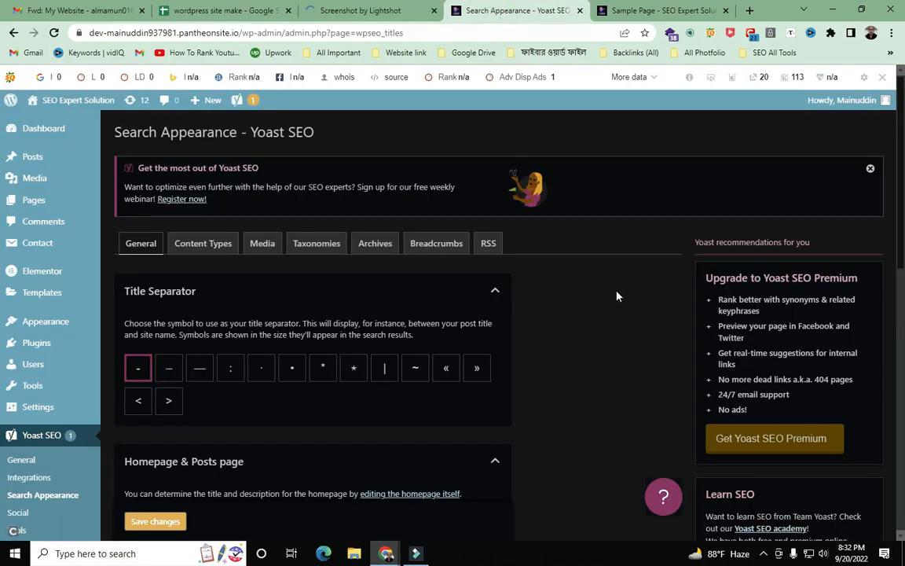
# - Mark Title Separator, Homepage & Posts page and Knowledge Graph with arrows on a capture, then discard it
pyautogui.scroll(-1, 616, 297)
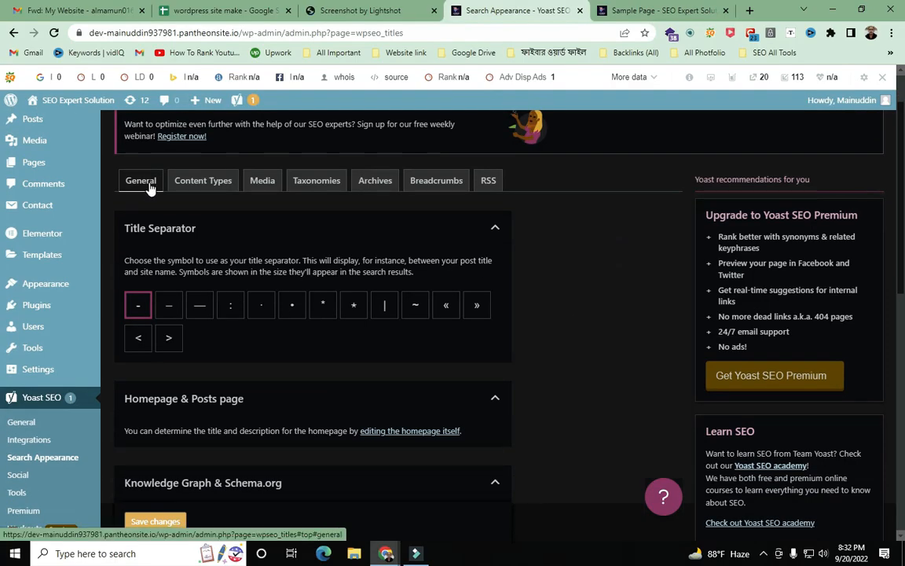
pyautogui.press('Print')
pyautogui.moveTo(2, 2)
pyautogui.mouseDown()
pyautogui.moveTo(759, 561)
pyautogui.moveTo(904, 564)
pyautogui.mouseUp()
pyautogui.click(762, 474)
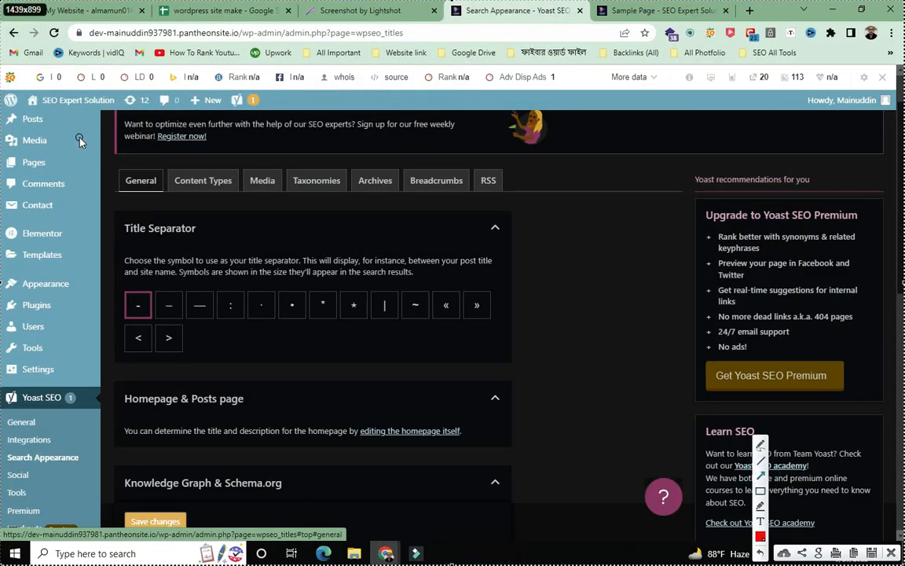
pyautogui.moveTo(138, 29)
pyautogui.mouseDown()
pyautogui.moveTo(134, 181)
pyautogui.moveTo(321, 213)
pyautogui.moveTo(434, 211)
pyautogui.moveTo(491, 228)
pyautogui.mouseUp()
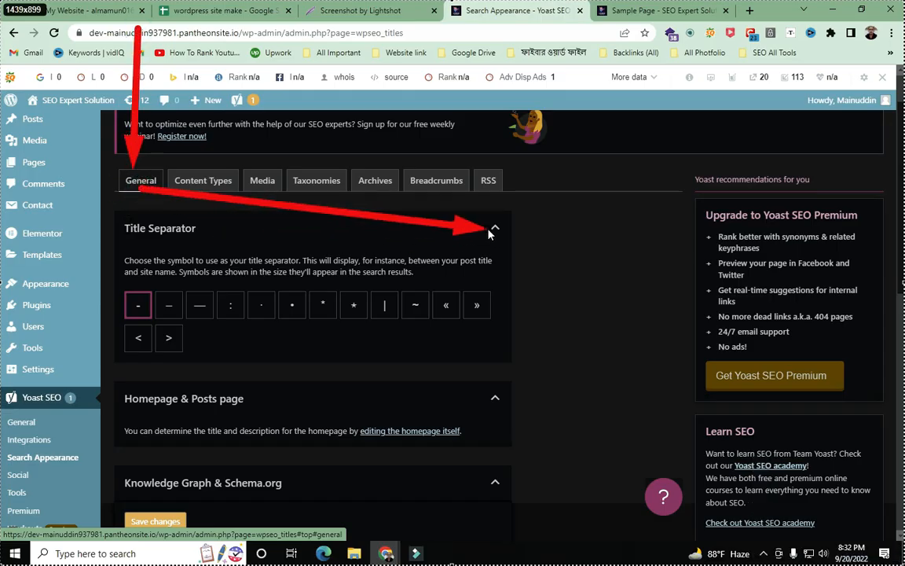
pyautogui.moveTo(584, 169)
pyautogui.mouseDown()
pyautogui.moveTo(511, 307)
pyautogui.moveTo(503, 385)
pyautogui.mouseUp()
pyautogui.moveTo(650, 289)
pyautogui.mouseDown()
pyautogui.moveTo(516, 443)
pyautogui.moveTo(499, 416)
pyautogui.moveTo(503, 481)
pyautogui.mouseUp()
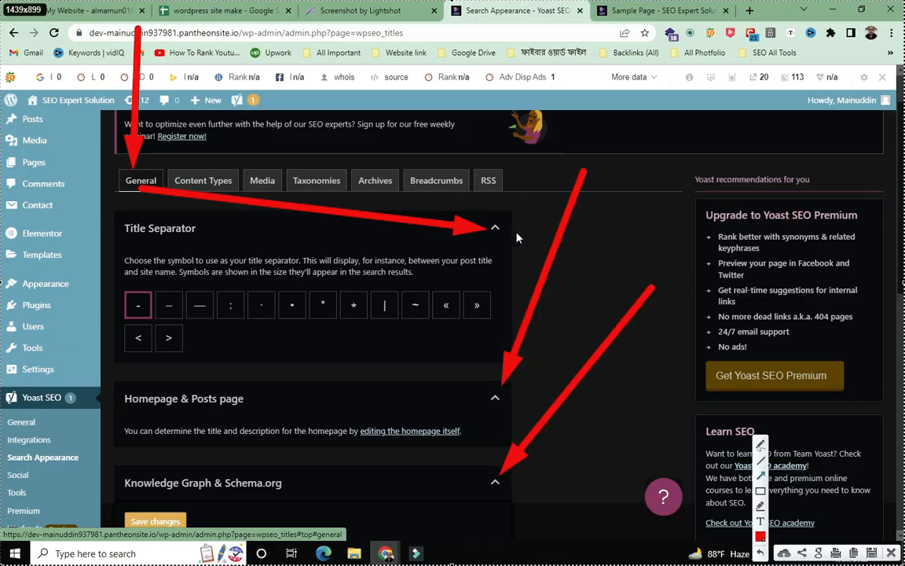
pyautogui.moveTo(570, 122); pyautogui.dragTo(494, 224)
pyautogui.moveTo(334, 349)
pyautogui.mouseDown()
pyautogui.moveTo(306, 360)
pyautogui.moveTo(488, 392)
pyautogui.mouseUp()
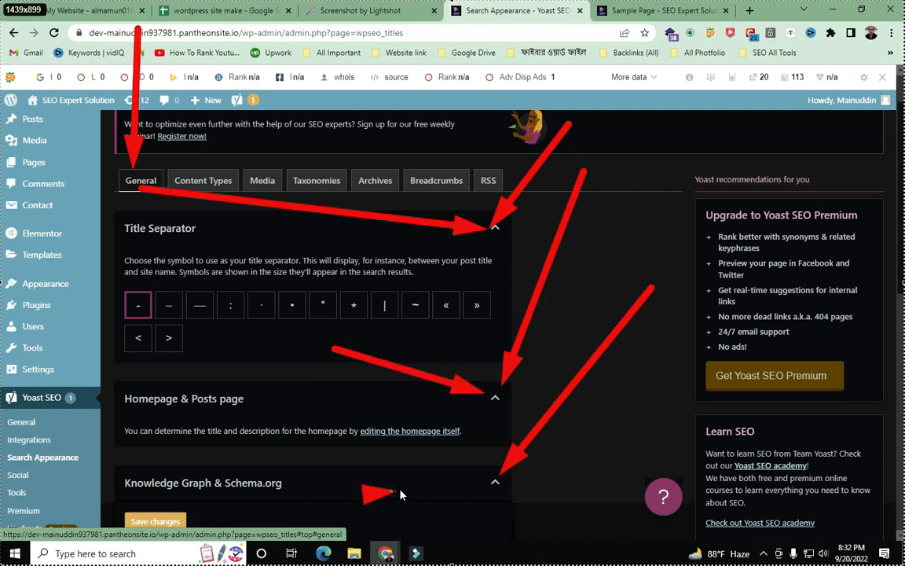
pyautogui.moveTo(391, 492); pyautogui.dragTo(480, 488)
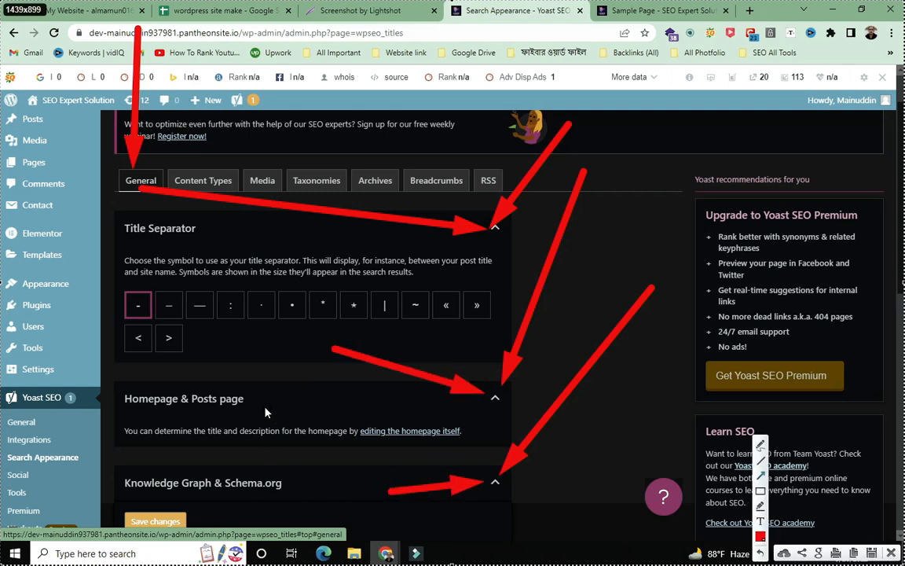
pyautogui.click(892, 553)
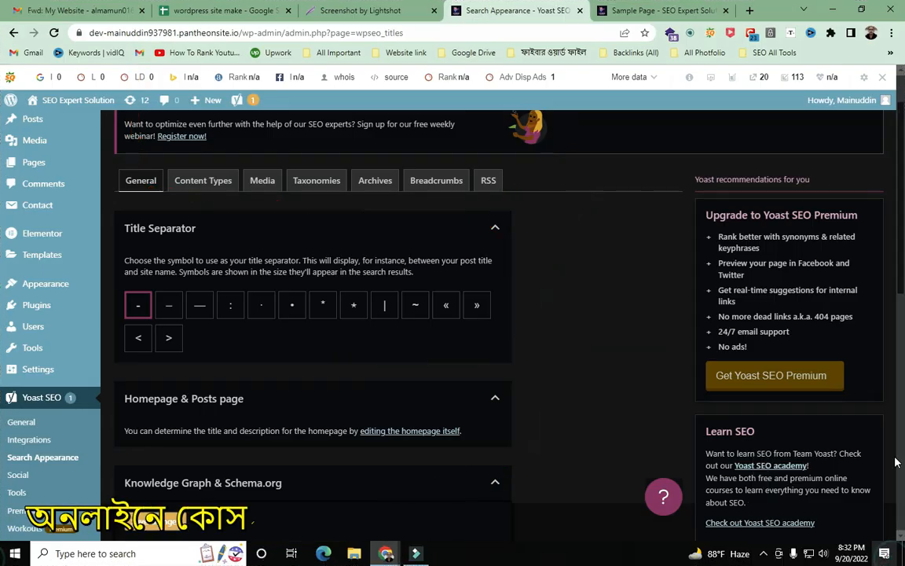
# - Collapse and re-expand the Title Separator section, scrolling through its options
pyautogui.click(496, 229)
pyautogui.scroll(-3, 501, 228)
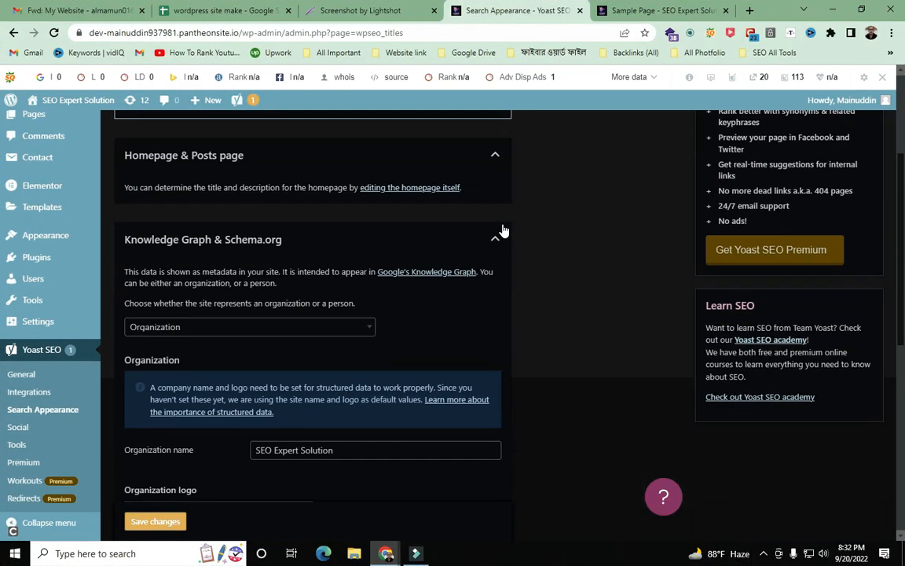
pyautogui.scroll(-3, 504, 230)
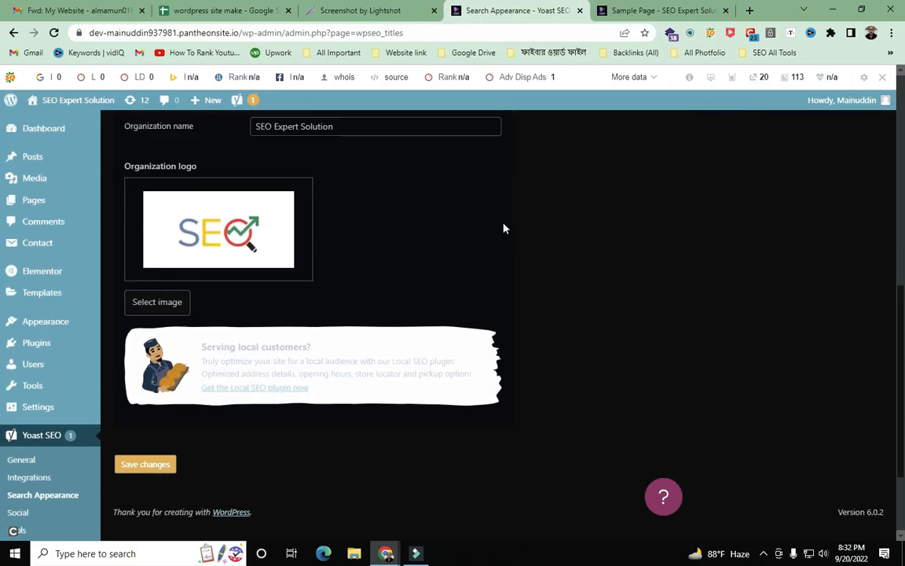
pyautogui.scroll(5, 504, 229)
pyautogui.scroll(2, 504, 228)
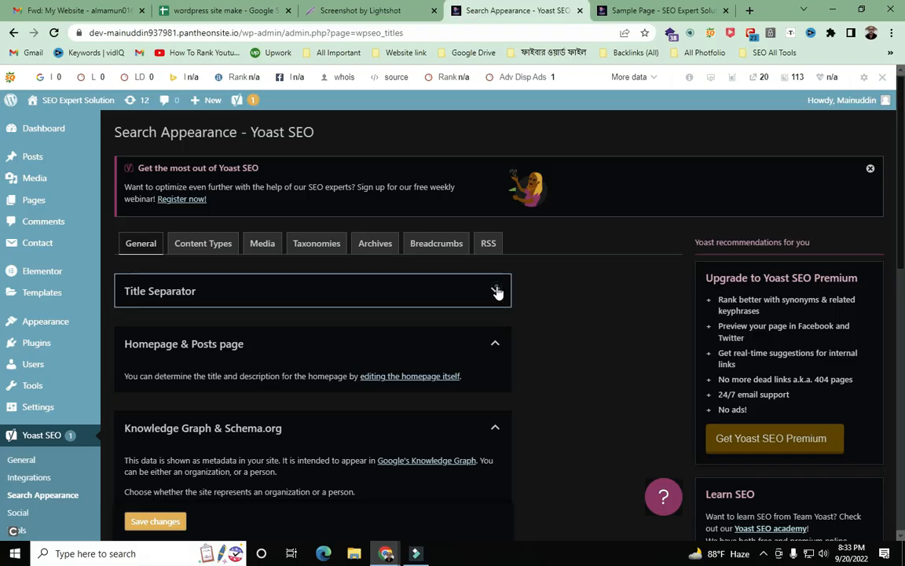
pyautogui.click(497, 292)
pyautogui.scroll(-1, 497, 293)
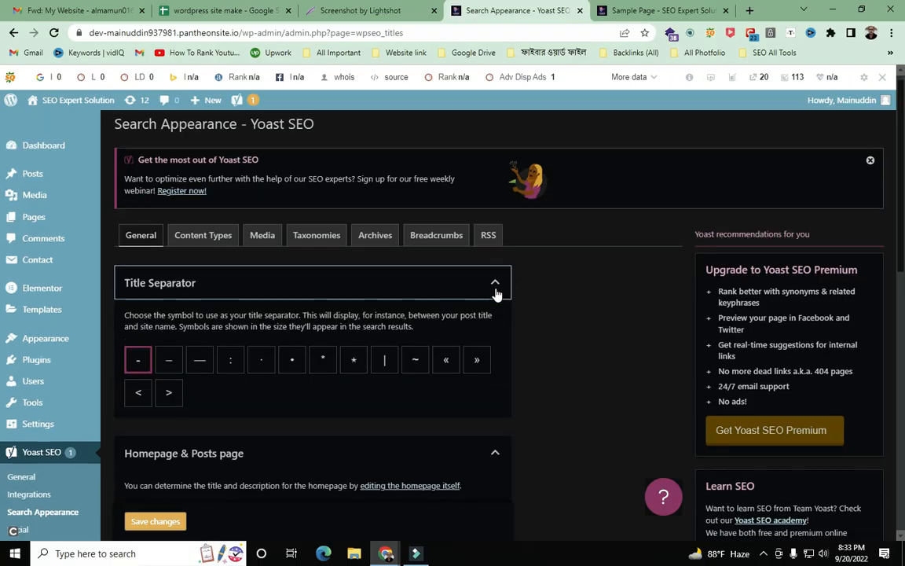
pyautogui.scroll(-10, 495, 293)
pyautogui.scroll(5, 493, 293)
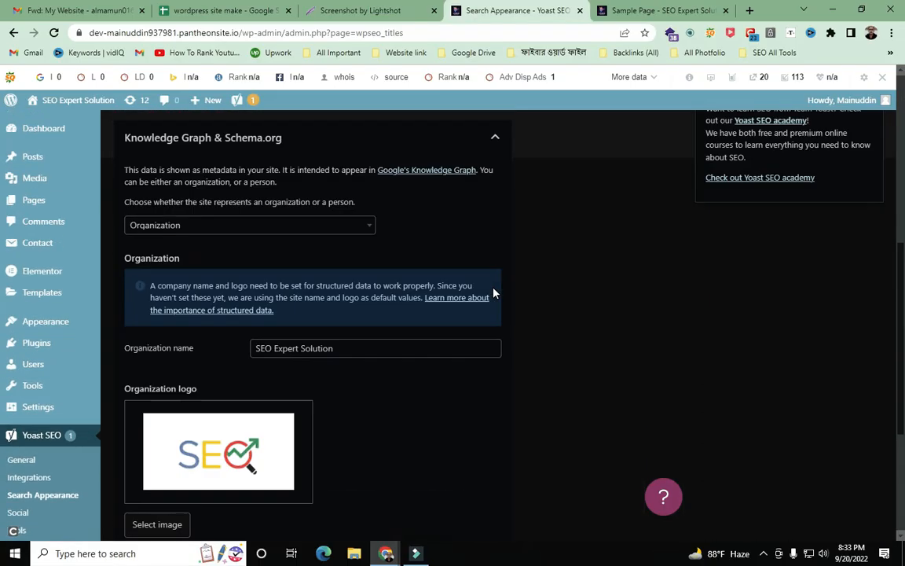
pyautogui.scroll(4, 493, 293)
pyautogui.scroll(-1, 493, 293)
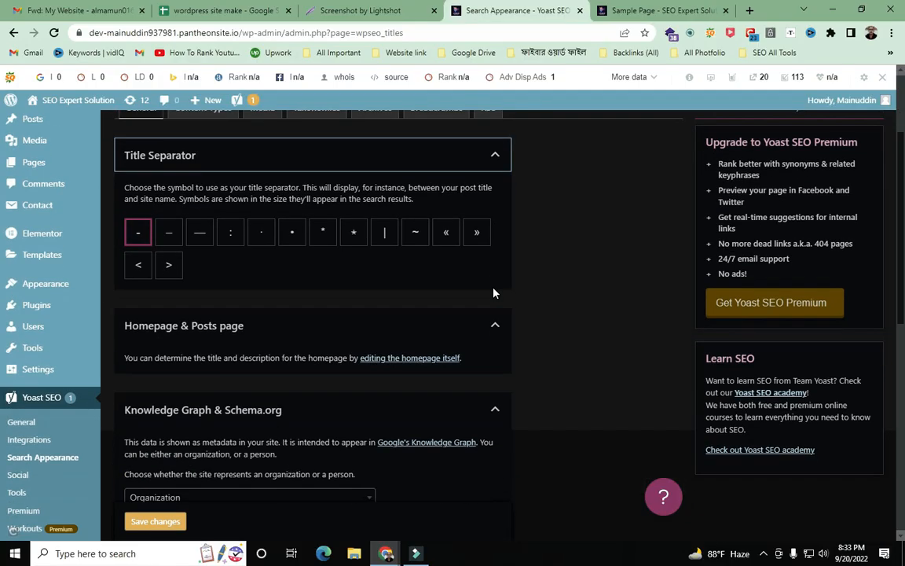
pyautogui.scroll(2, 493, 293)
pyautogui.scroll(-3, 492, 291)
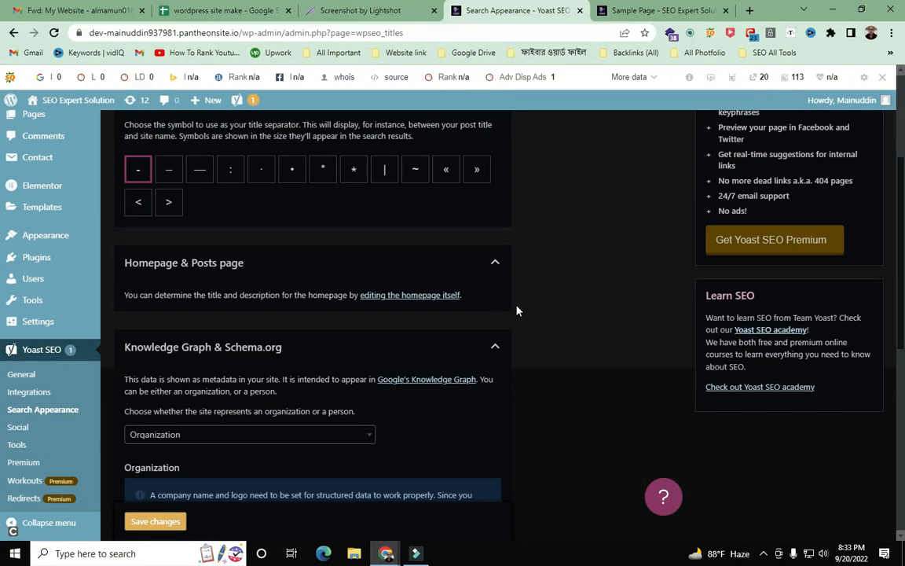
# - Collapse the Homepage & Posts page and Knowledge Graph sections, then reopen Homepage & Posts page
pyautogui.click(495, 262)
pyautogui.scroll(-5, 495, 268)
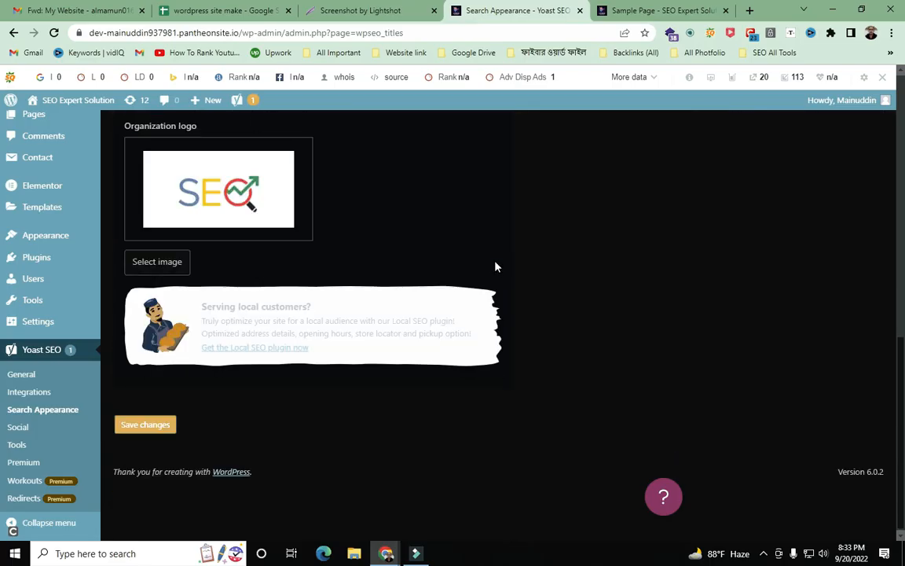
pyautogui.scroll(4, 495, 267)
pyautogui.scroll(2, 495, 267)
pyautogui.click(496, 256)
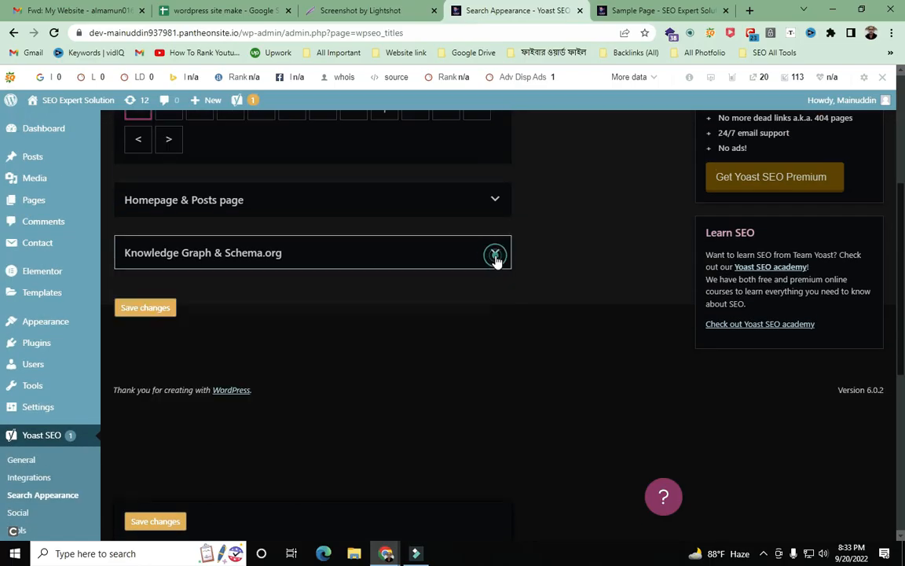
pyautogui.scroll(-3, 495, 259)
pyautogui.scroll(10, 496, 260)
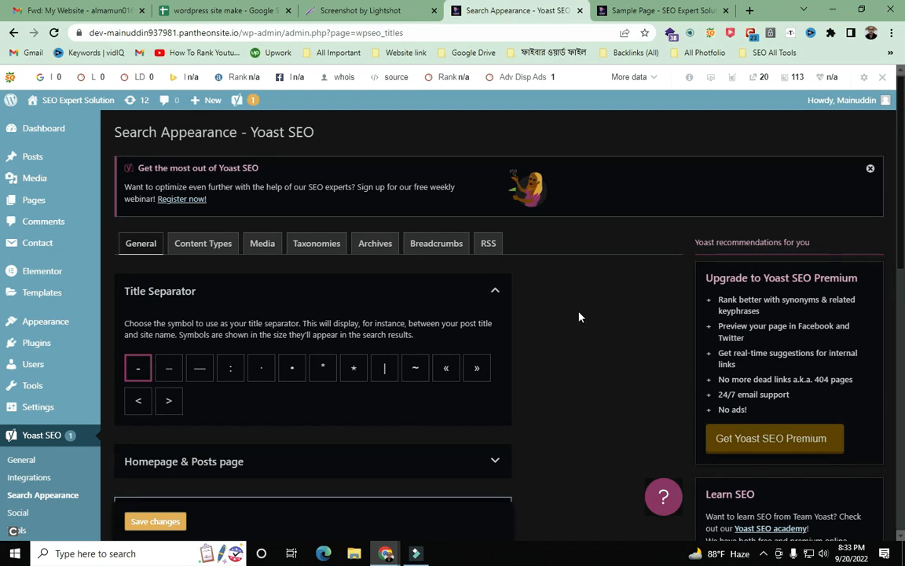
pyautogui.scroll(-3, 578, 315)
pyautogui.click(493, 271)
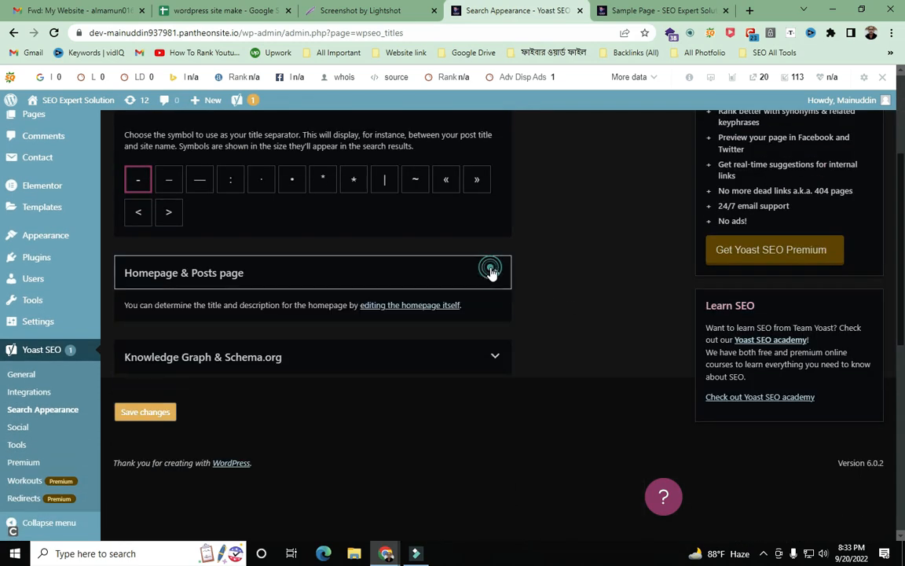
pyautogui.scroll(-3, 463, 283)
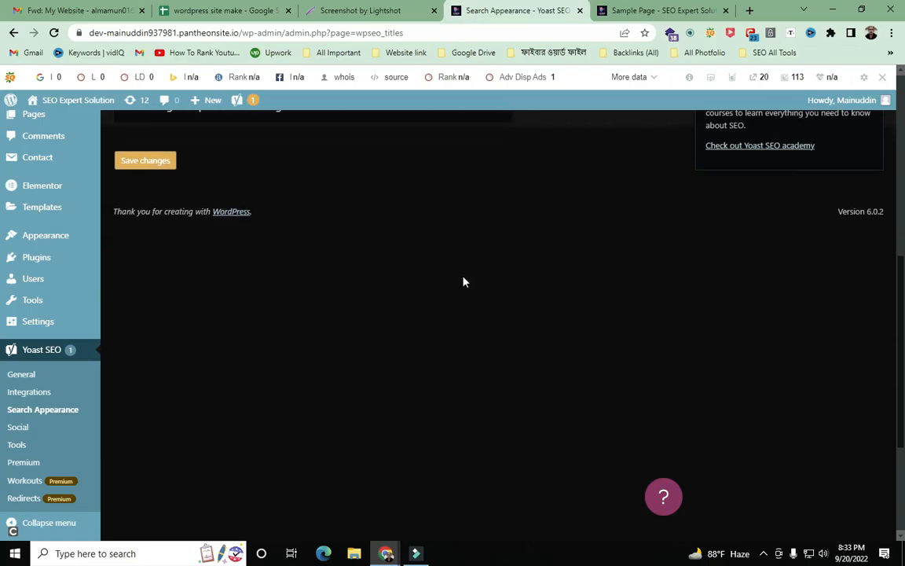
pyautogui.scroll(4, 456, 271)
pyautogui.scroll(2, 472, 327)
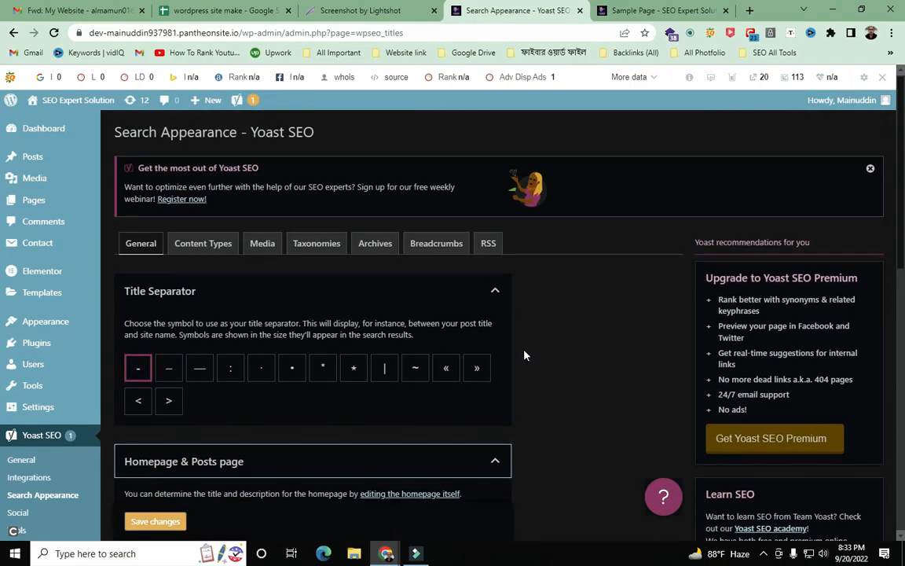
# - Collapse Title Separator and expand Knowledge Graph & Schema.org, showing the 'SEO Expert Solution' organization
pyautogui.click(469, 289)
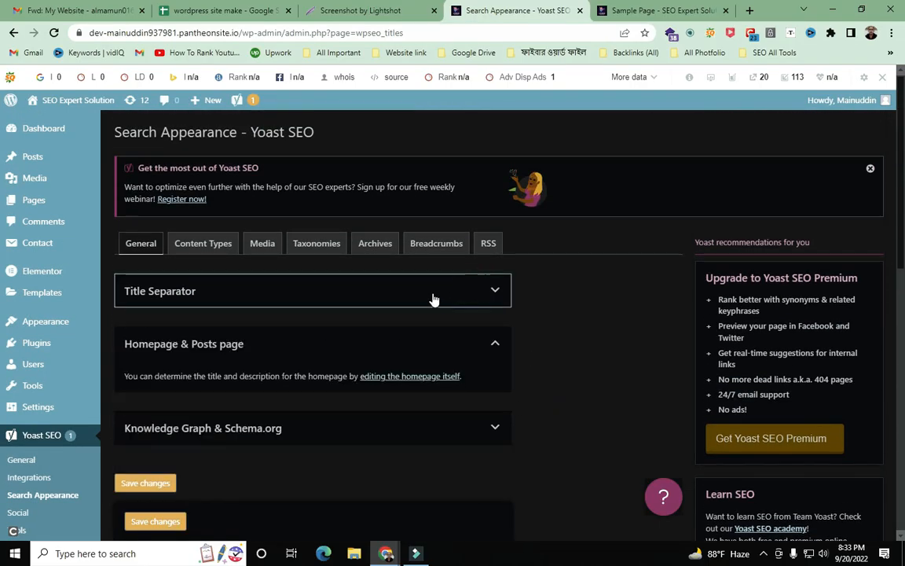
pyautogui.scroll(-2, 440, 303)
pyautogui.click(367, 301)
pyautogui.scroll(-6, 360, 303)
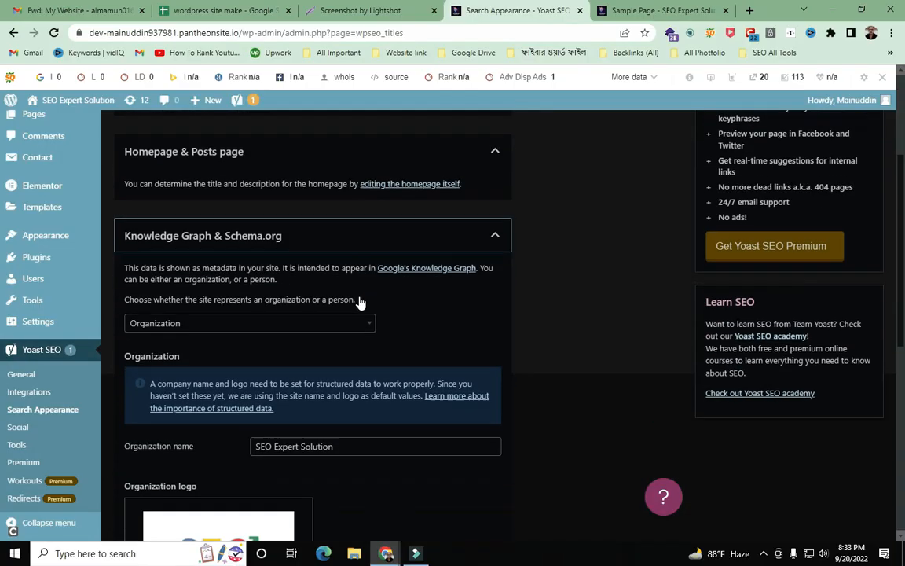
pyautogui.click(763, 554)
pyautogui.click(739, 529)
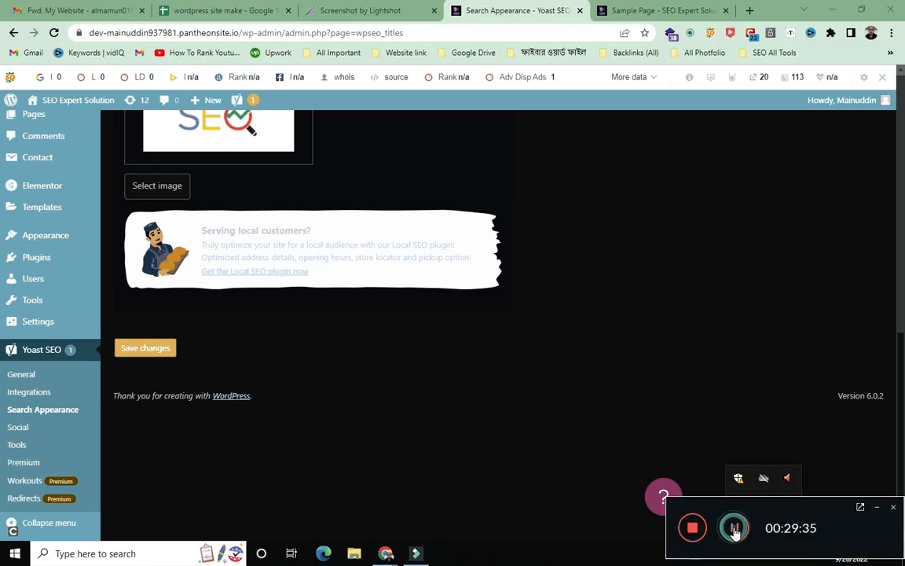
pyautogui.scroll(3, 657, 472)
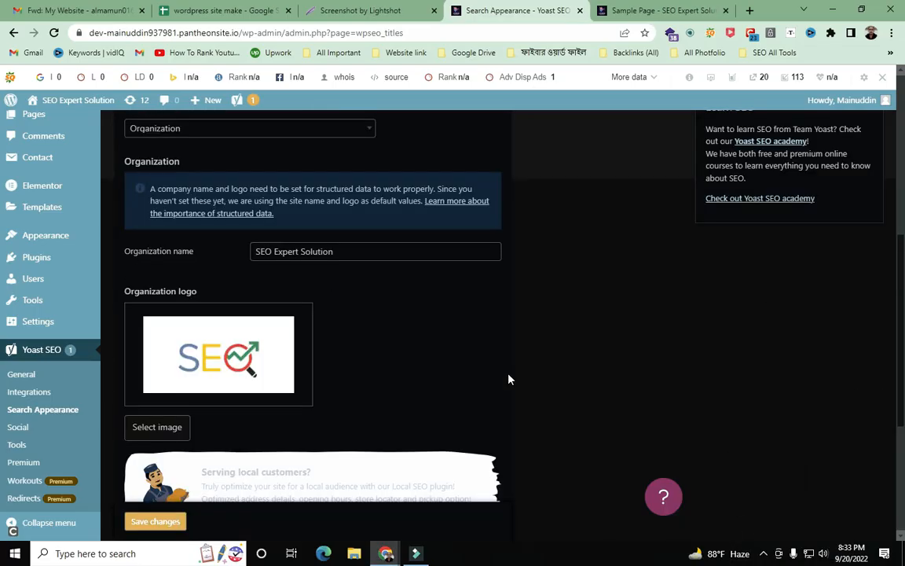
pyautogui.scroll(5, 508, 377)
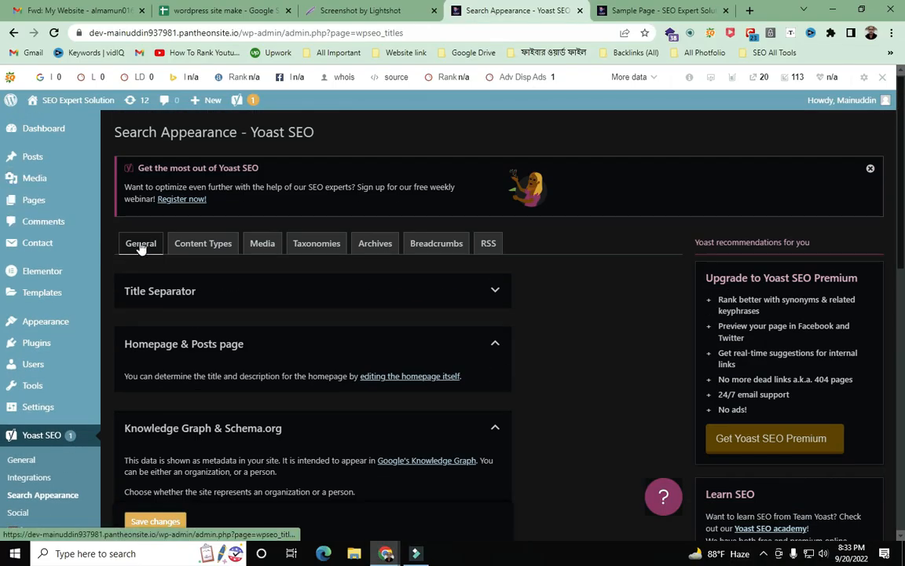
pyautogui.click(141, 245)
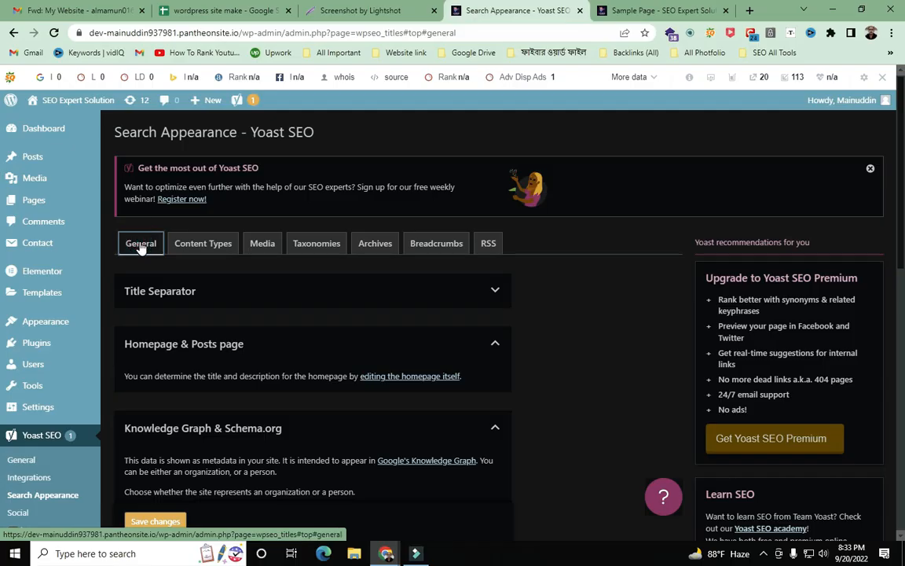
pyautogui.press('Print')
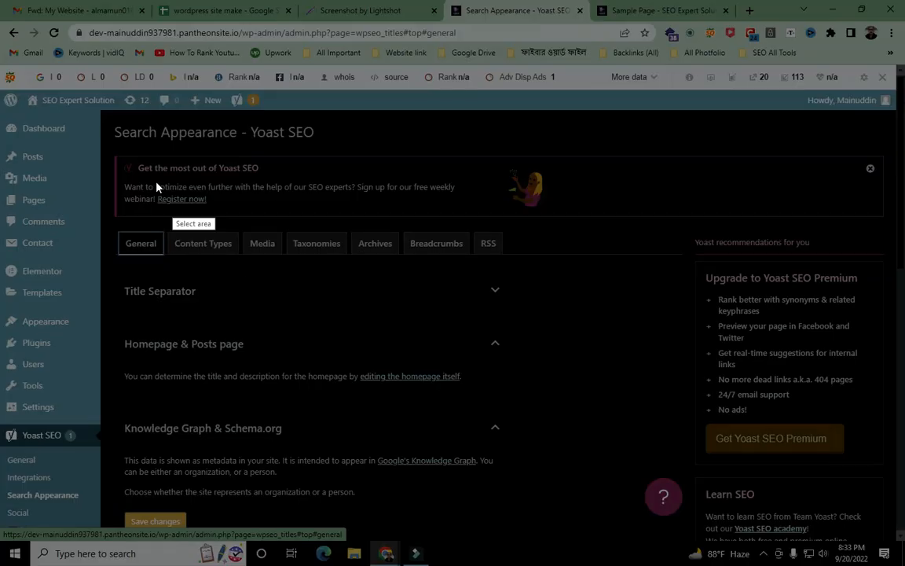
pyautogui.moveTo(0, 0); pyautogui.dragTo(904, 565)
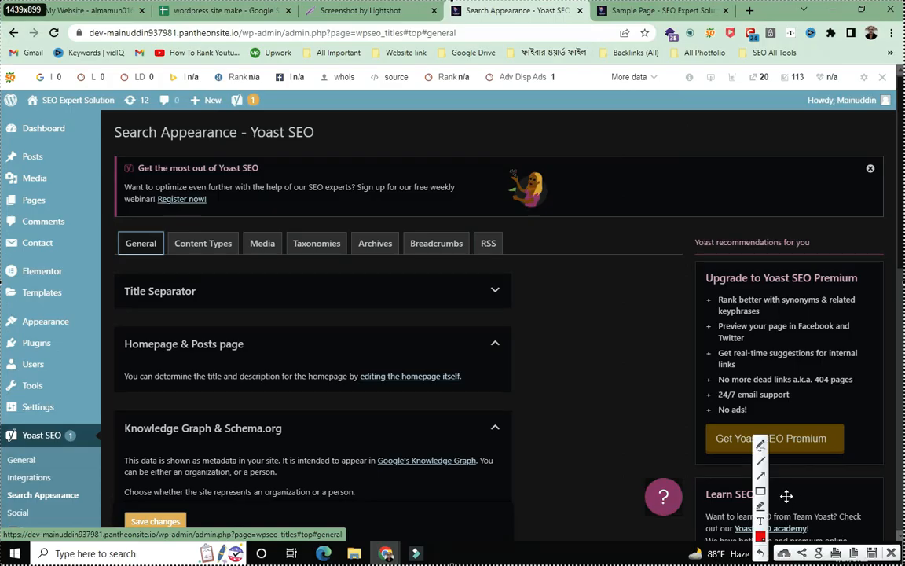
pyautogui.click(768, 477)
pyautogui.moveTo(33, 10)
pyautogui.mouseDown()
pyautogui.moveTo(148, 228)
pyautogui.moveTo(132, 189)
pyautogui.moveTo(125, 237)
pyautogui.mouseUp()
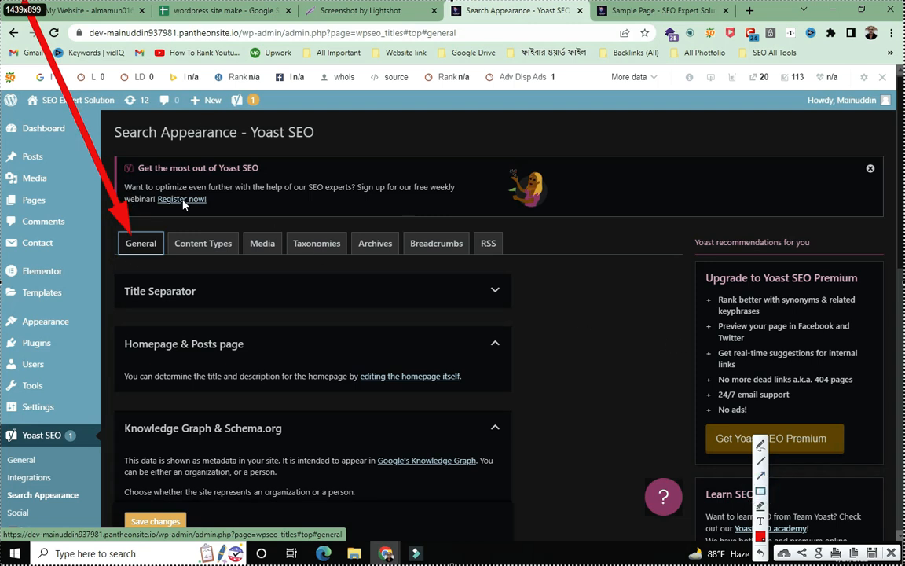
pyautogui.moveTo(169, 216); pyautogui.dragTo(236, 268)
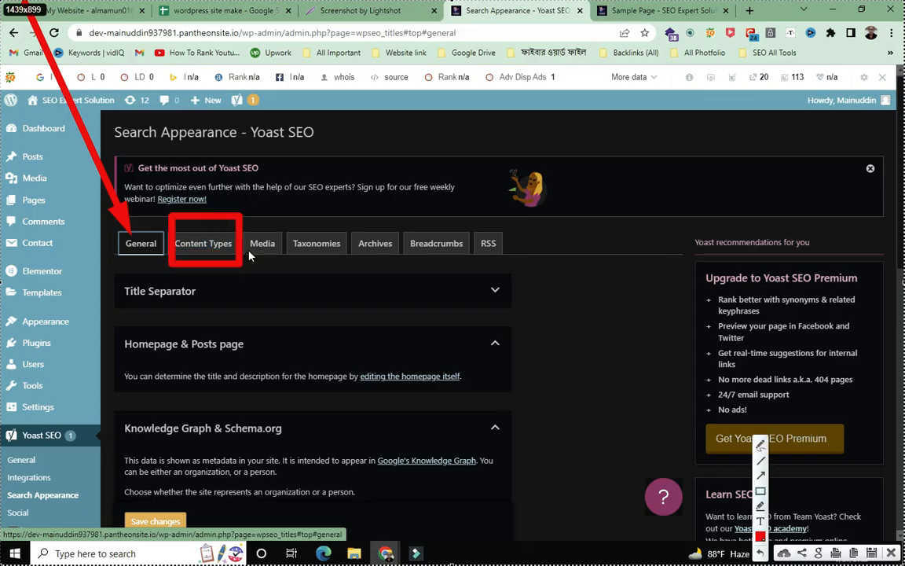
pyautogui.click(763, 476)
pyautogui.moveTo(69, 2)
pyautogui.mouseDown()
pyautogui.moveTo(185, 125)
pyautogui.moveTo(224, 230)
pyautogui.mouseUp()
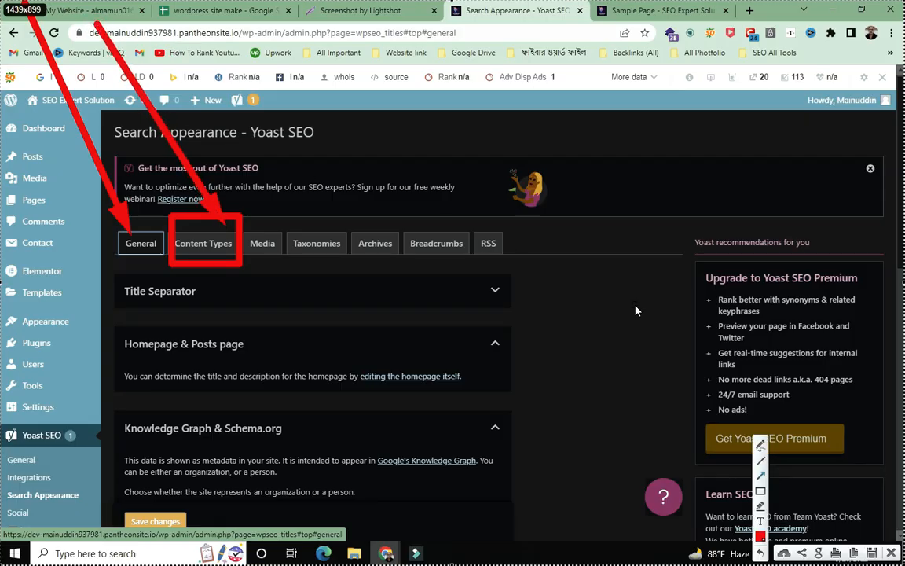
pyautogui.click(893, 553)
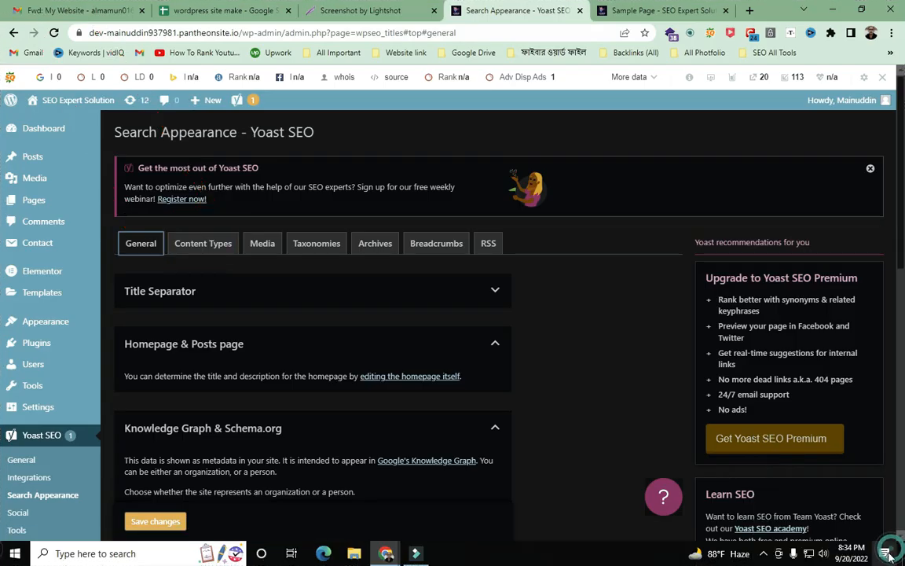
pyautogui.click(764, 558)
pyautogui.click(739, 527)
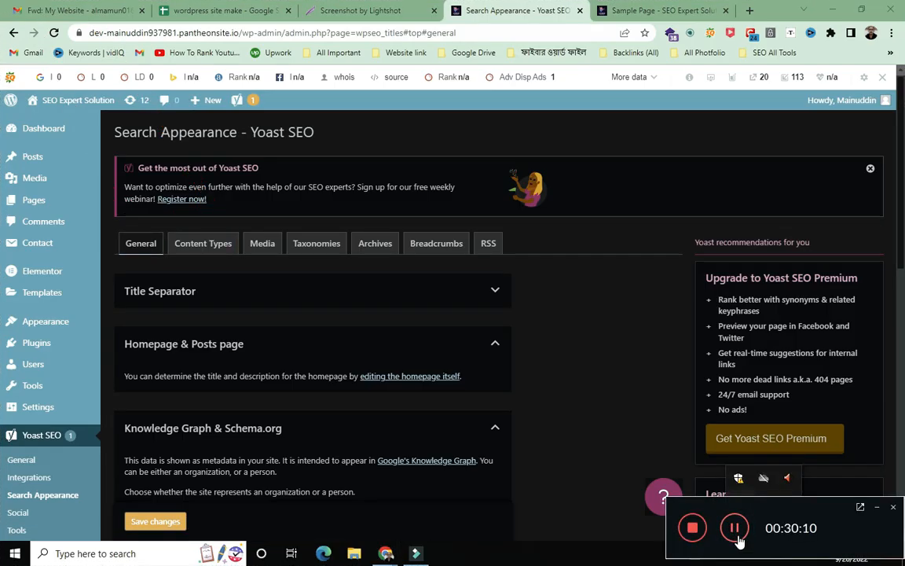
pyautogui.click(877, 509)
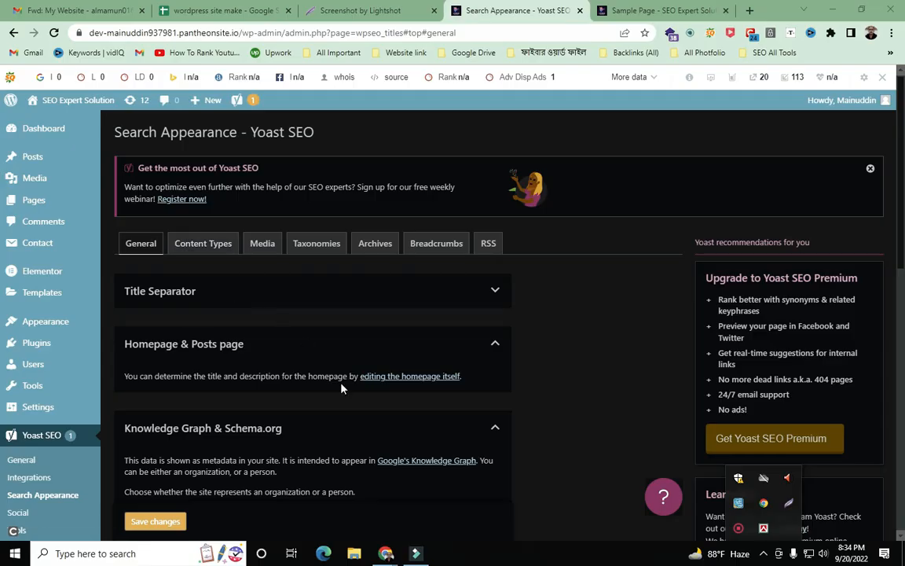
# - Capture the full Search Appearance page and draw five red arrows converging on Content Types
pyautogui.press('Print')
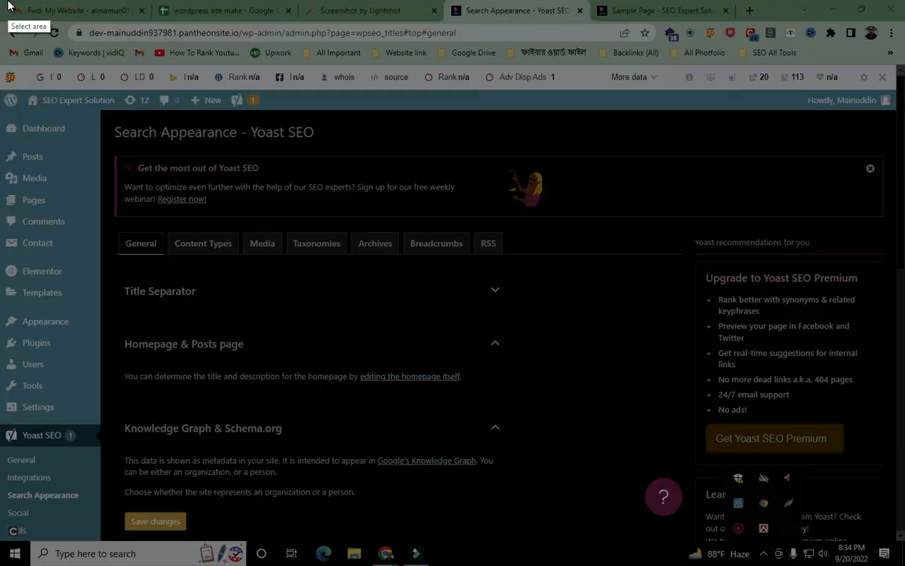
pyautogui.moveTo(10, 9); pyautogui.dragTo(807, 562)
pyautogui.moveTo(874, 563); pyautogui.dragTo(904, 564)
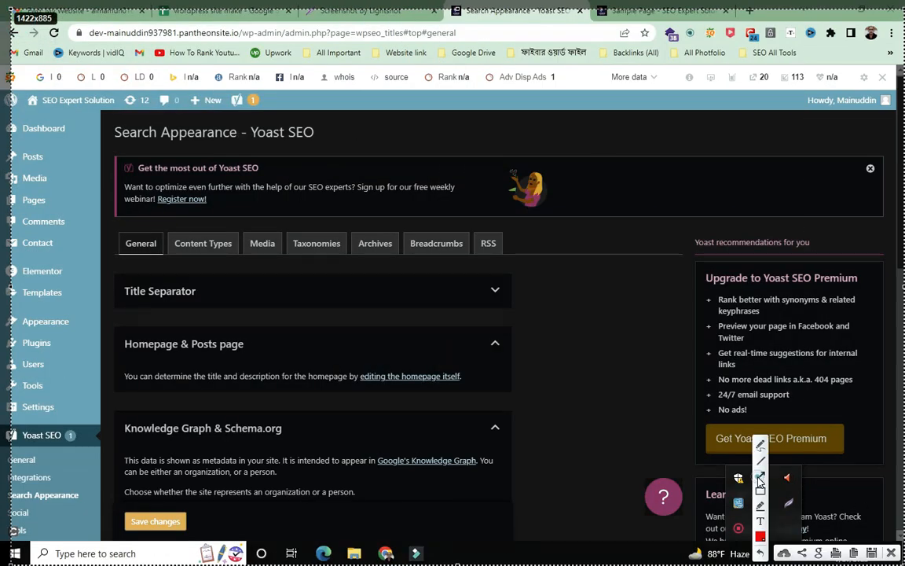
pyautogui.moveTo(90, 61)
pyautogui.mouseDown()
pyautogui.moveTo(174, 162)
pyautogui.moveTo(202, 236)
pyautogui.mouseUp()
pyautogui.moveTo(313, 99)
pyautogui.mouseDown()
pyautogui.moveTo(269, 198)
pyautogui.moveTo(233, 222)
pyautogui.mouseUp()
pyautogui.moveTo(59, 427); pyautogui.dragTo(200, 260)
pyautogui.moveTo(326, 383); pyautogui.dragTo(217, 261)
pyautogui.moveTo(199, 23)
pyautogui.mouseDown()
pyautogui.moveTo(196, 209)
pyautogui.moveTo(218, 233)
pyautogui.mouseUp()
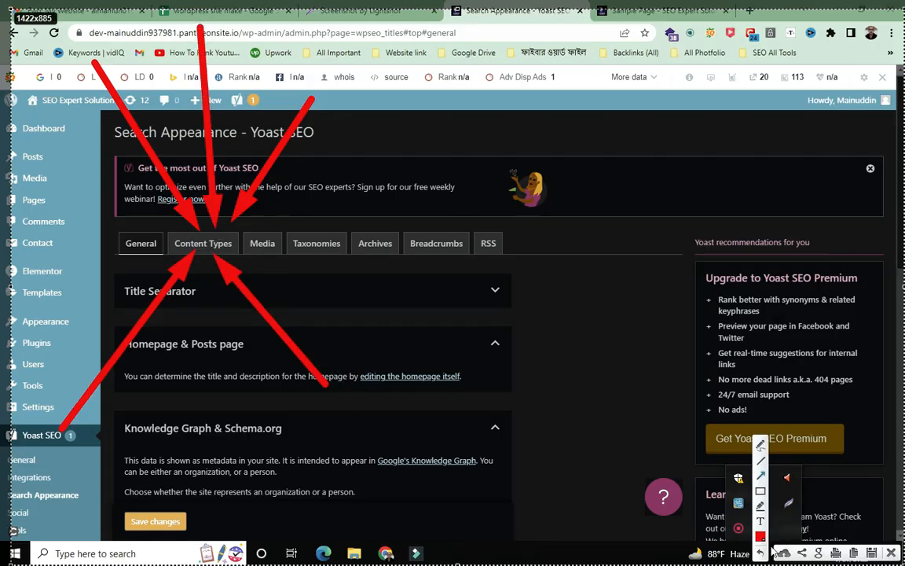
# - Dismiss the capture, review the Posts settings under Content Types, then switch to the Sample Page
pyautogui.click(872, 553)
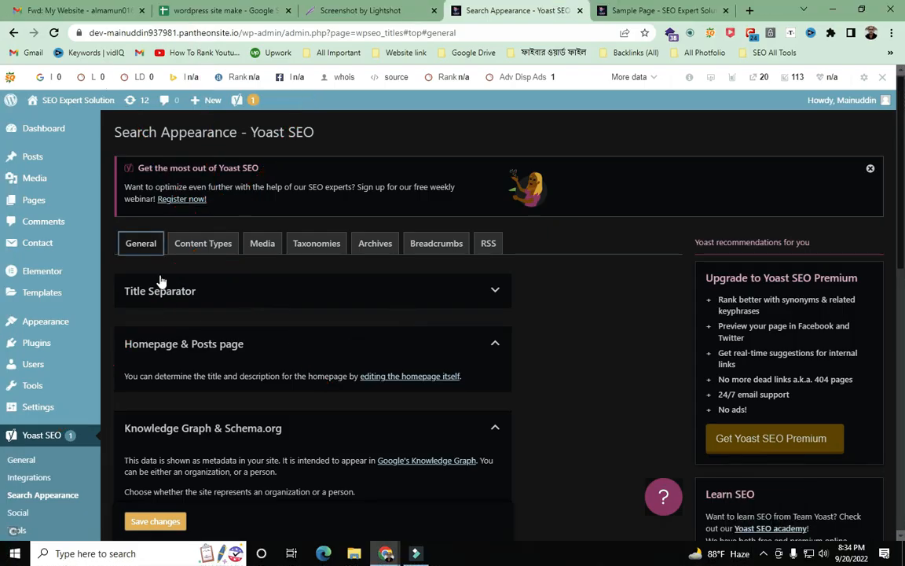
pyautogui.click(215, 246)
pyautogui.scroll(-2, 485, 240)
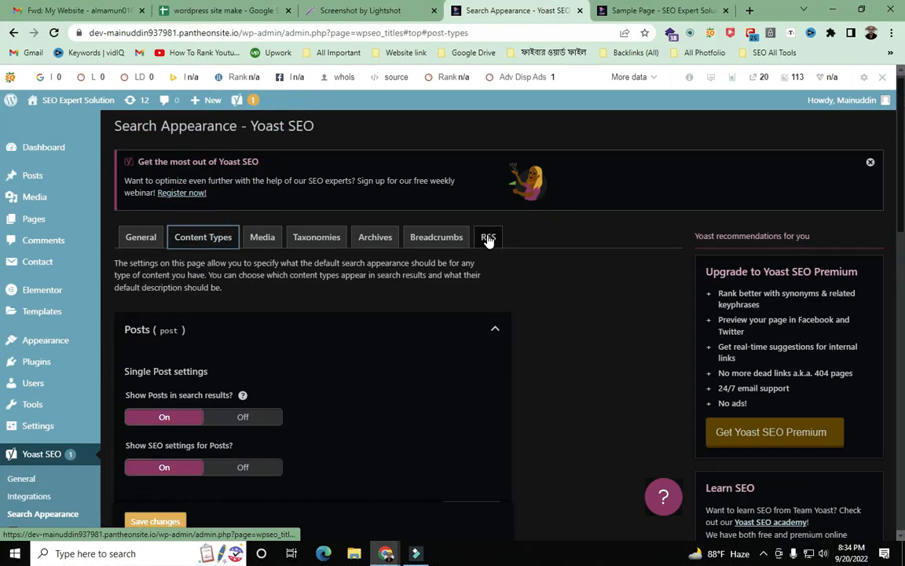
pyautogui.scroll(-2, 489, 239)
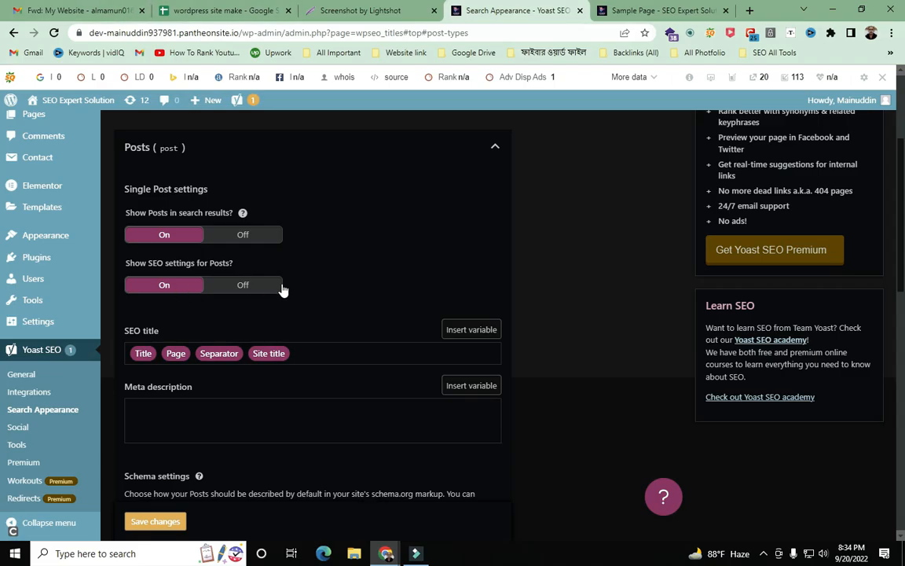
pyautogui.scroll(-2, 264, 283)
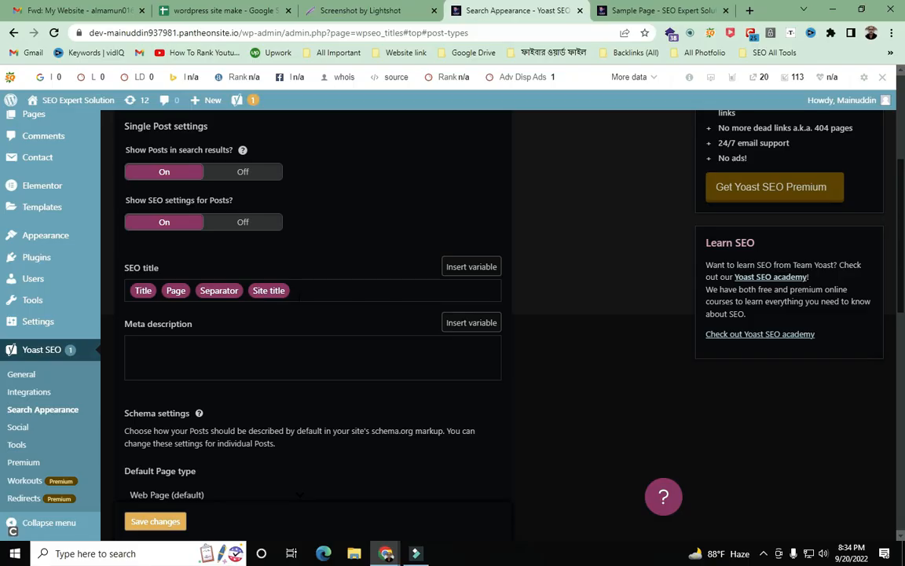
pyautogui.click(300, 291)
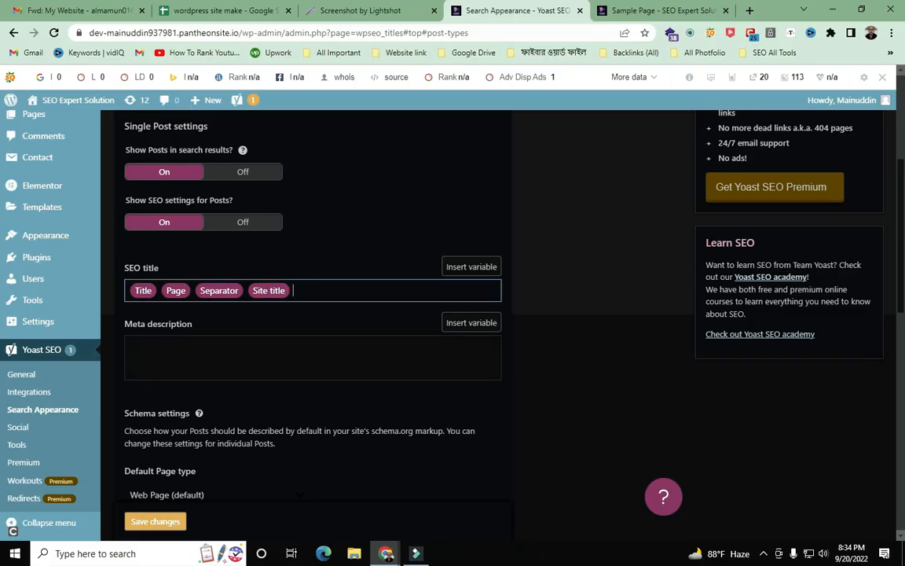
pyautogui.scroll(4, 300, 291)
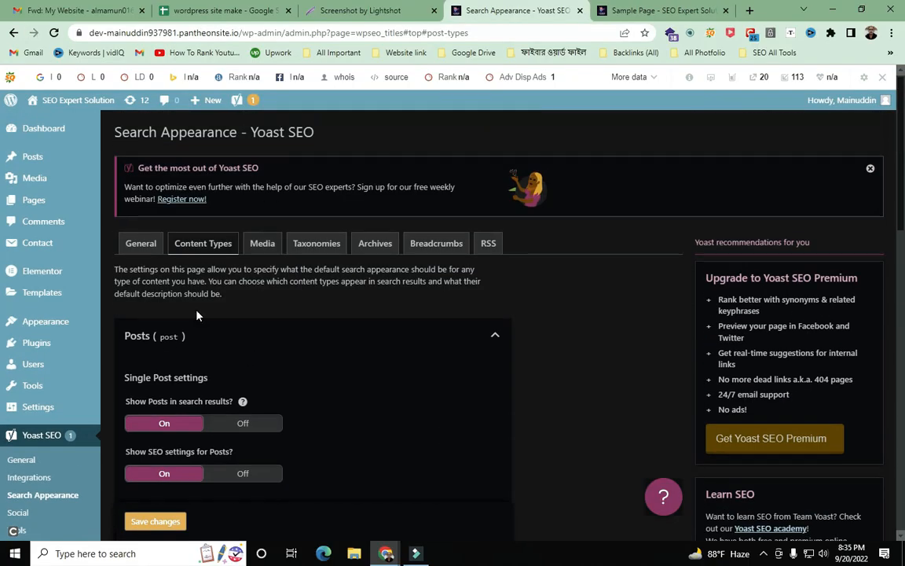
pyautogui.click(636, 10)
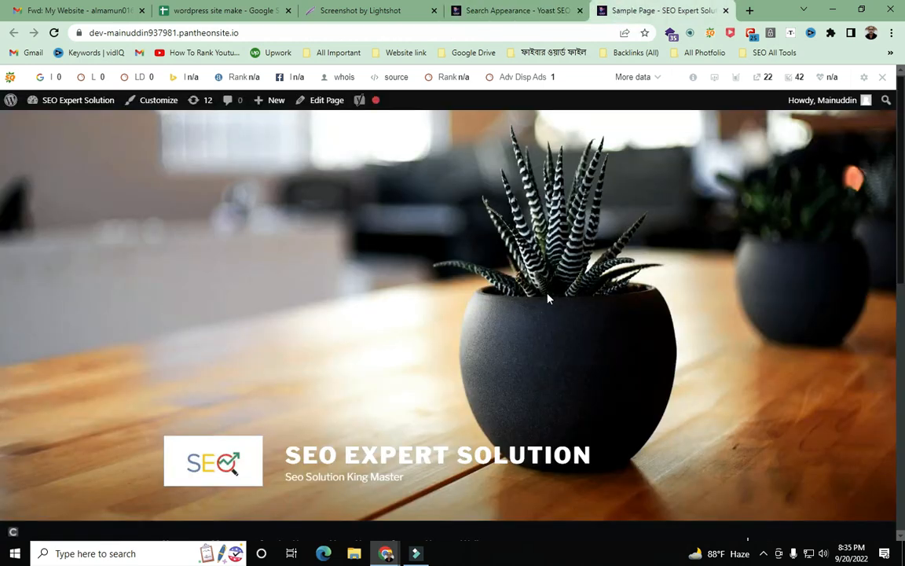
# - Go to the site's Home page from the menu, then return to the Yoast Search Appearance tab
pyautogui.scroll(-5, 548, 297)
pyautogui.scroll(1, 548, 297)
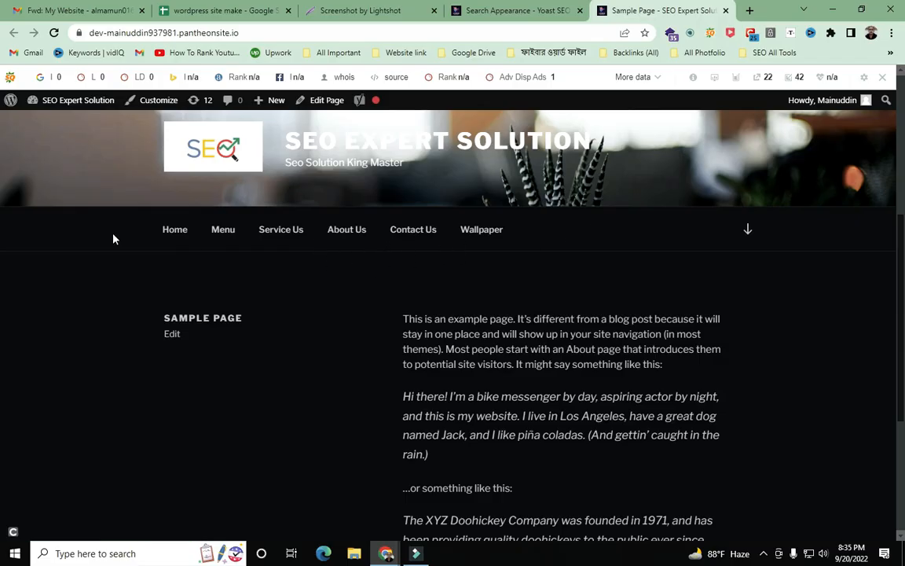
pyautogui.click(174, 236)
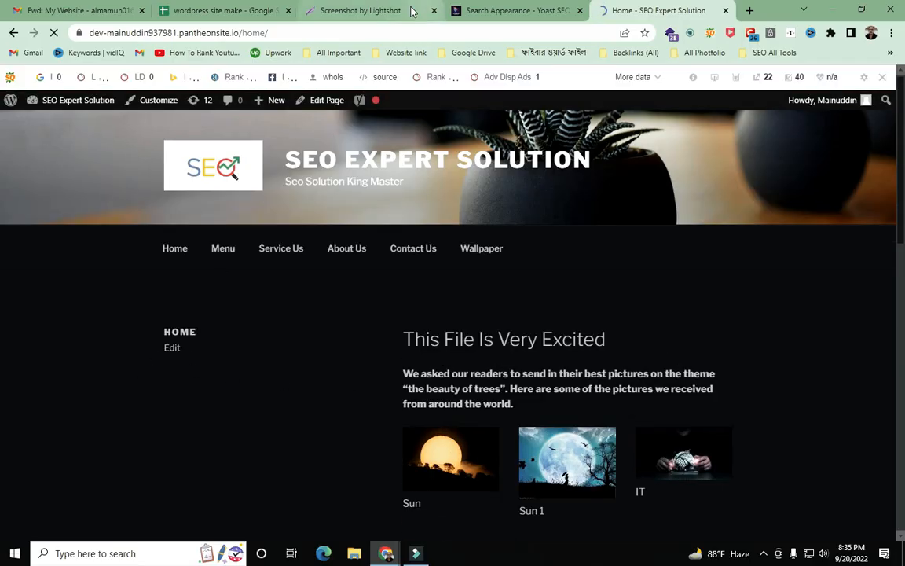
pyautogui.click(228, 10)
pyautogui.click(503, 10)
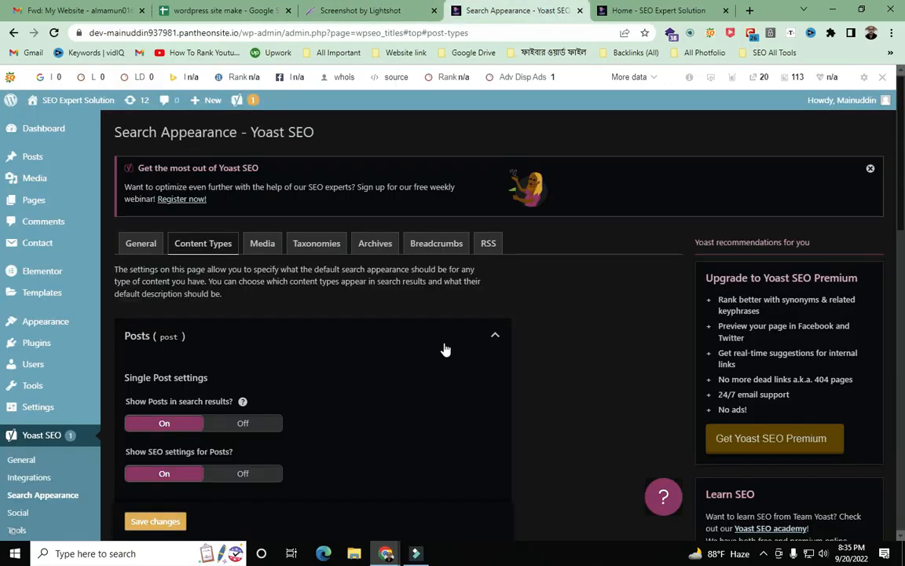
pyautogui.scroll(-3, 439, 346)
pyautogui.scroll(-1, 439, 346)
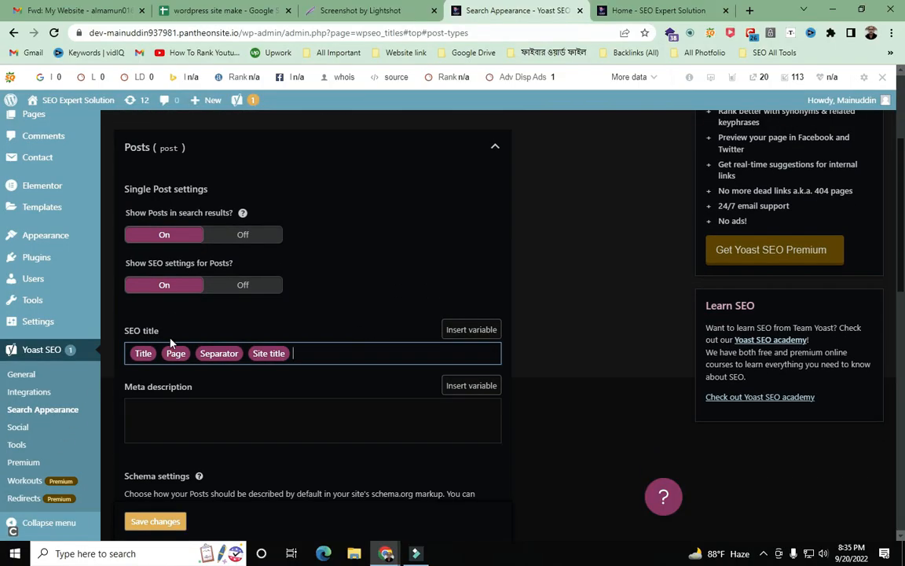
pyautogui.click(155, 354)
pyautogui.click(152, 353)
pyautogui.click(292, 354)
pyautogui.moveTo(157, 359); pyautogui.dragTo(136, 365)
pyautogui.click(322, 353)
pyautogui.click(314, 353)
pyautogui.moveTo(312, 354); pyautogui.dragTo(173, 358)
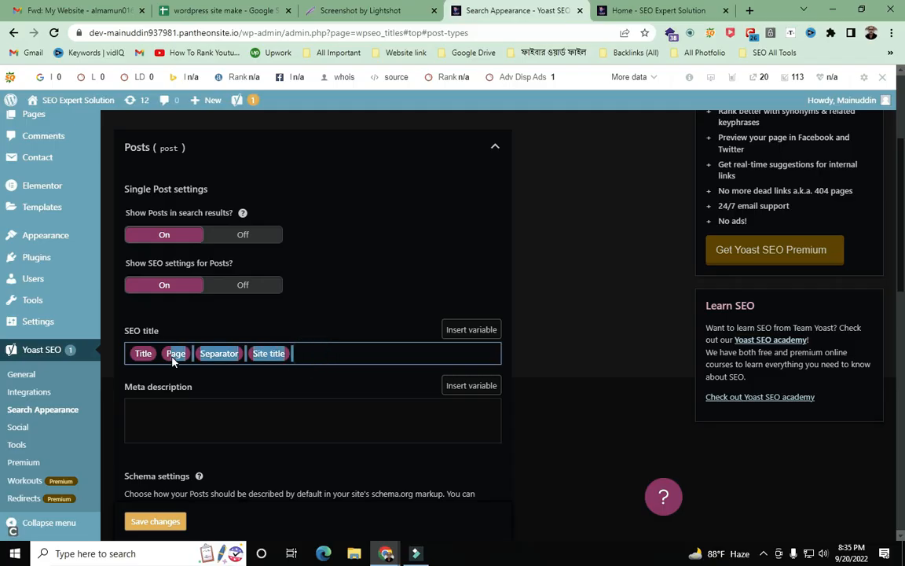
pyautogui.click(328, 353)
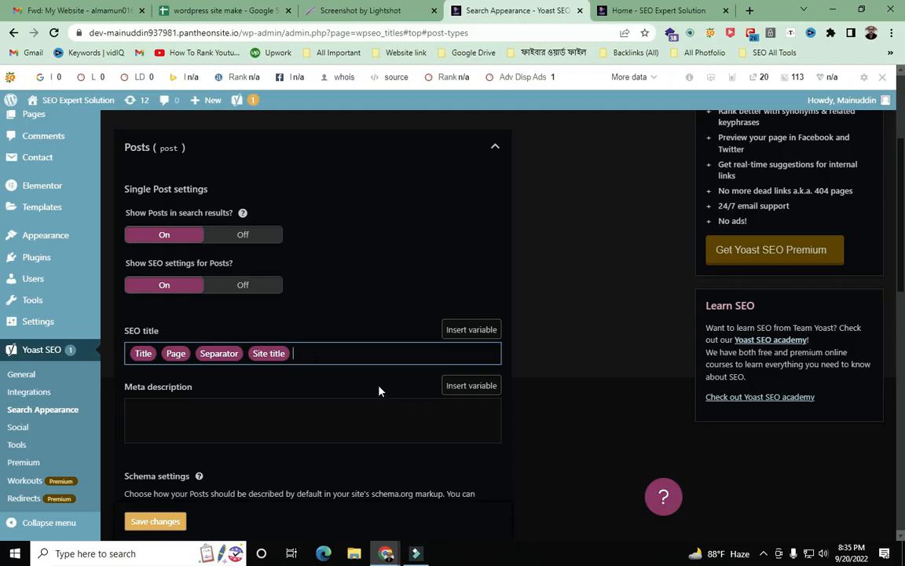
pyautogui.press('Print')
# - Draw red arrows at the Posts SEO title's Site title, Separator and Page variables on a full-screen capture, then close it
pyautogui.moveTo(1, 0); pyautogui.dragTo(903, 564)
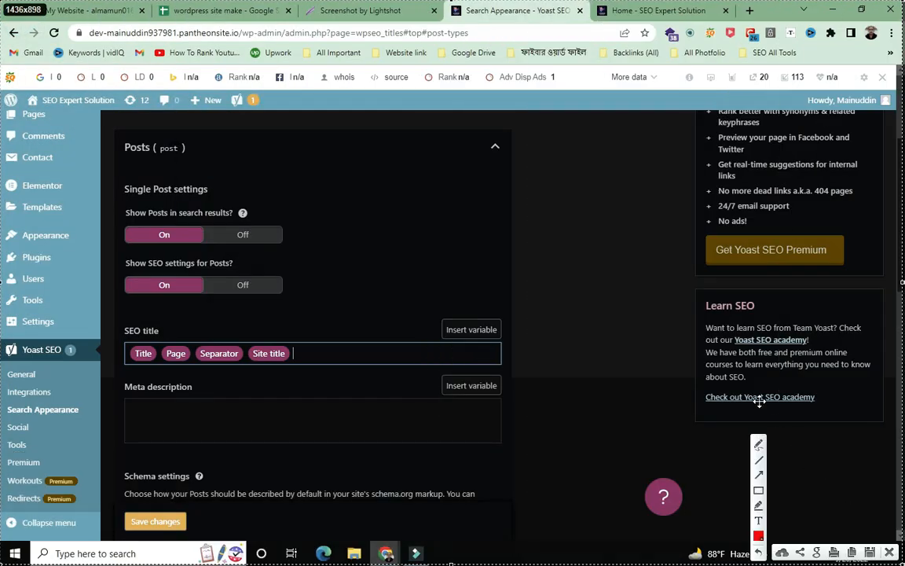
pyautogui.click(759, 474)
pyautogui.moveTo(4, 90)
pyautogui.mouseDown()
pyautogui.moveTo(118, 338)
pyautogui.moveTo(140, 352)
pyautogui.mouseUp()
pyautogui.moveTo(12, 509); pyautogui.dragTo(133, 373)
pyautogui.moveTo(475, 180); pyautogui.dragTo(287, 352)
pyautogui.moveTo(284, 124)
pyautogui.mouseDown()
pyautogui.moveTo(206, 355)
pyautogui.moveTo(227, 340)
pyautogui.mouseUp()
pyautogui.moveTo(126, 195); pyautogui.dragTo(175, 343)
pyautogui.moveTo(190, 528); pyautogui.dragTo(179, 370)
pyautogui.moveTo(291, 495)
pyautogui.mouseDown()
pyautogui.moveTo(232, 339)
pyautogui.moveTo(234, 362)
pyautogui.mouseUp()
pyautogui.moveTo(319, 382); pyautogui.dragTo(437, 514)
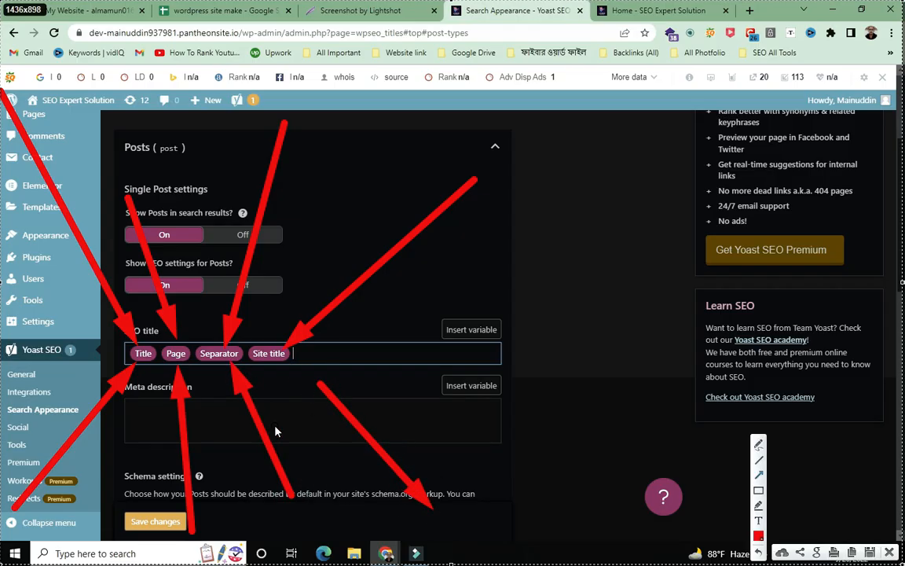
pyautogui.moveTo(401, 100)
pyautogui.mouseDown()
pyautogui.moveTo(393, 149)
pyautogui.moveTo(283, 346)
pyautogui.mouseUp()
pyautogui.moveTo(176, 137)
pyautogui.mouseDown()
pyautogui.moveTo(212, 240)
pyautogui.moveTo(206, 325)
pyautogui.mouseUp()
pyautogui.moveTo(93, 104)
pyautogui.mouseDown()
pyautogui.moveTo(193, 293)
pyautogui.moveTo(189, 321)
pyautogui.mouseUp()
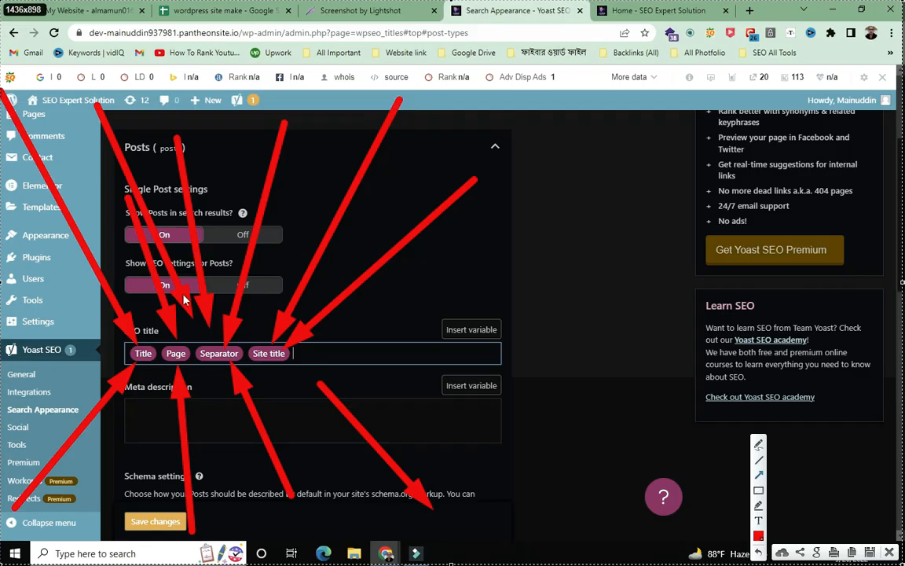
pyautogui.moveTo(68, 495); pyautogui.dragTo(174, 365)
pyautogui.moveTo(238, 442); pyautogui.dragTo(219, 360)
pyautogui.moveTo(366, 462); pyautogui.dragTo(293, 356)
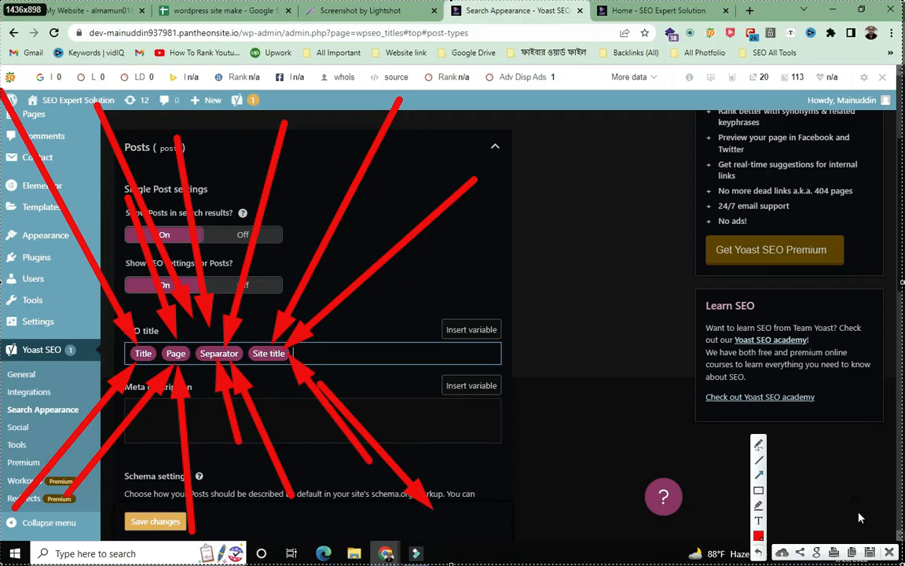
pyautogui.click(890, 552)
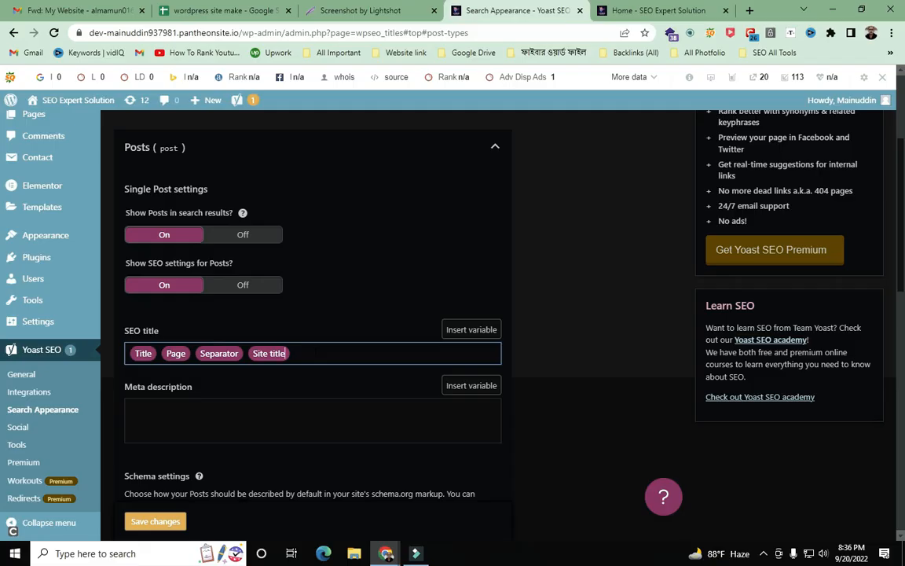
# - Delete the Site title variable from the Posts SEO title, leaving only Title
pyautogui.press('BackSpace')
pyautogui.press('BackSpace')
pyautogui.press('BackSpace')
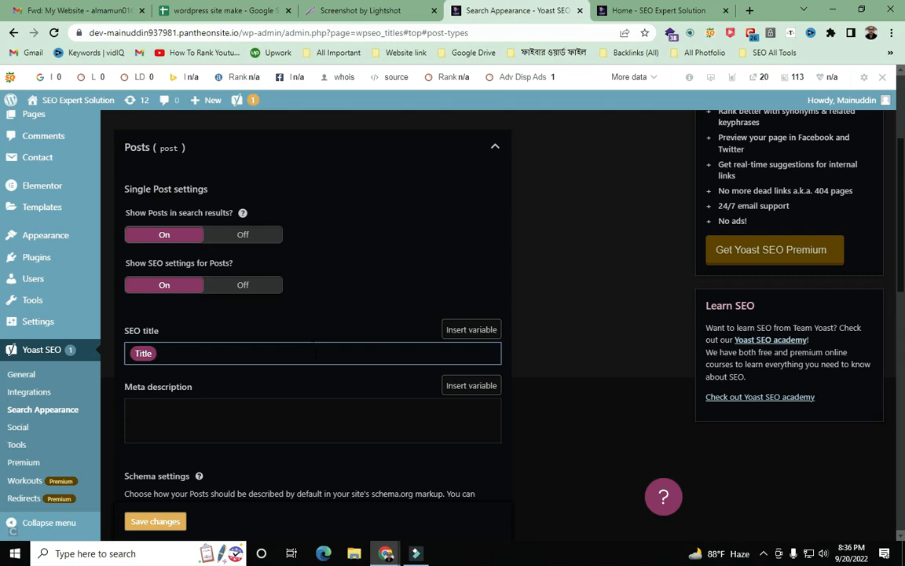
pyautogui.scroll(-3, 315, 351)
pyautogui.scroll(1, 314, 351)
# - Capture the full screen in Lightshot and draw an arrow at the SEO title
pyautogui.press('Print')
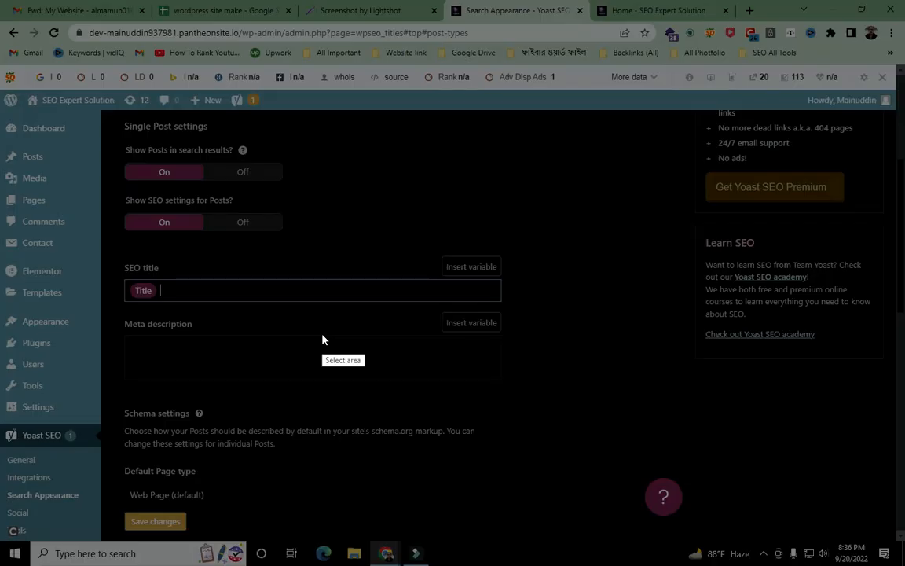
pyautogui.moveTo(0, 0); pyautogui.dragTo(904, 565)
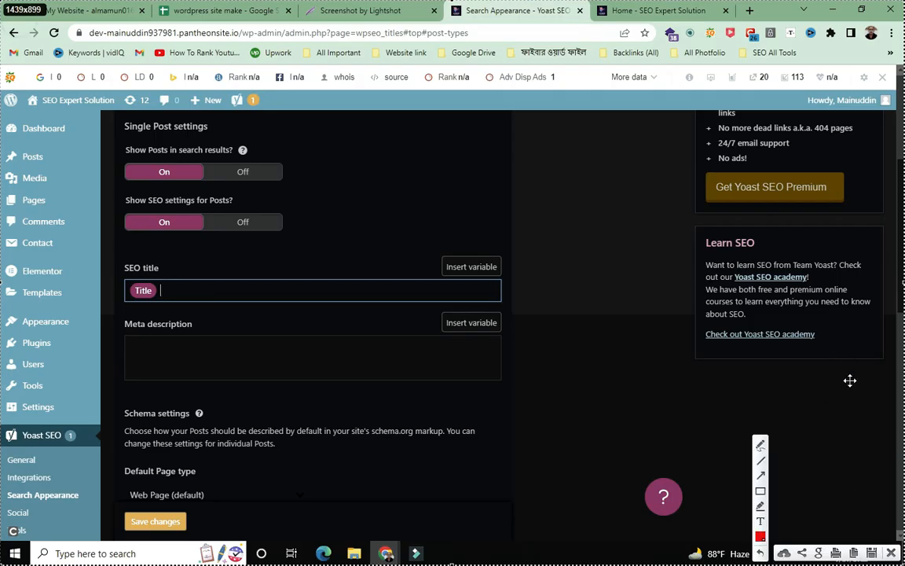
pyautogui.click(761, 475)
pyautogui.moveTo(641, 18); pyautogui.dragTo(162, 269)
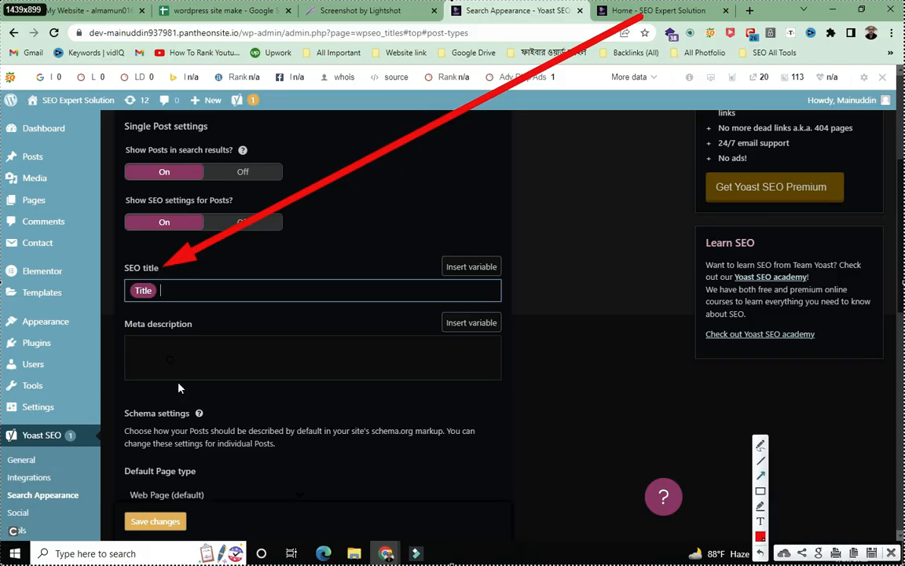
# - Close the annotated screenshot and scroll down to the Pages section
pyautogui.click(855, 550)
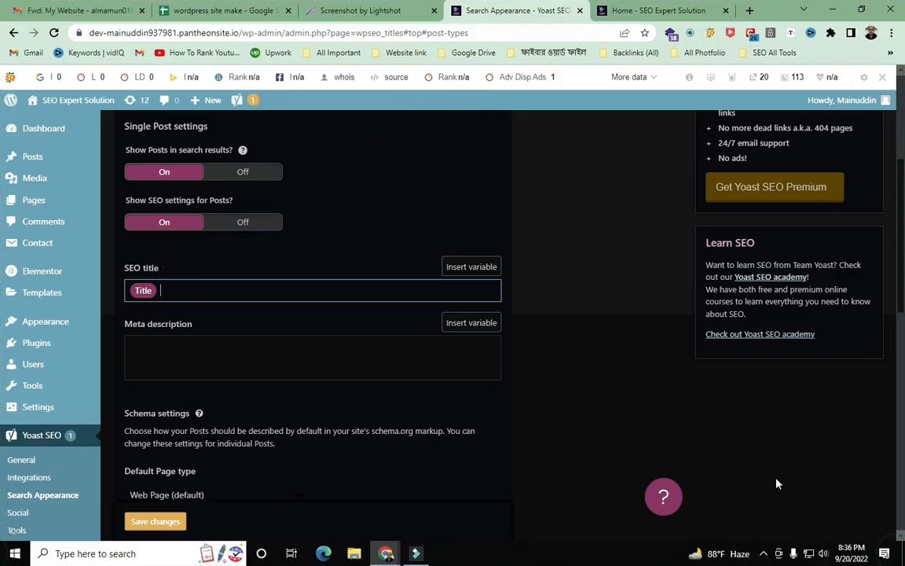
pyautogui.scroll(3, 630, 390)
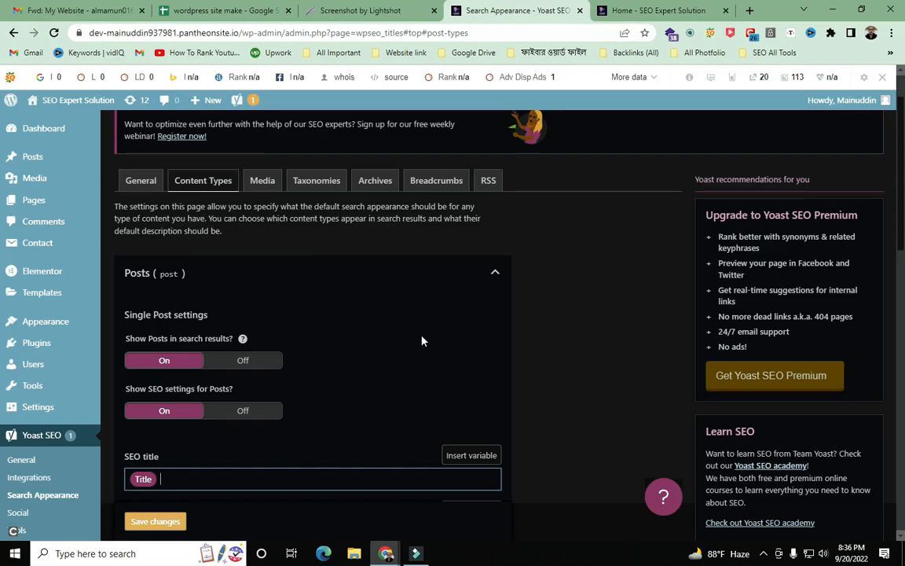
pyautogui.scroll(-6, 421, 341)
pyautogui.scroll(2, 422, 337)
pyautogui.scroll(-6, 422, 337)
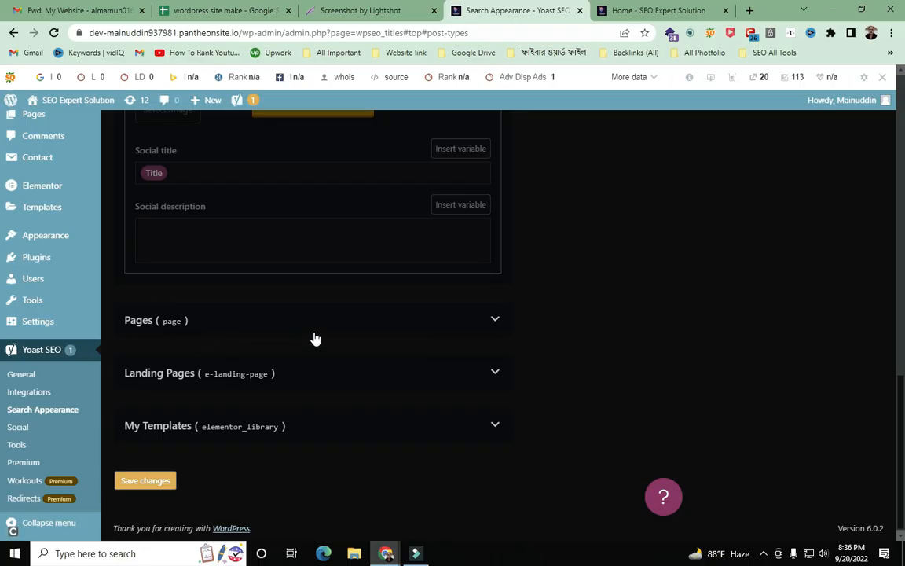
# - Capture the full screen and draw four arrows pointing at the Pages row
pyautogui.press('Print')
pyautogui.moveTo(1, 1); pyautogui.dragTo(904, 565)
pyautogui.click(760, 476)
pyautogui.moveTo(492, 53); pyautogui.dragTo(163, 325)
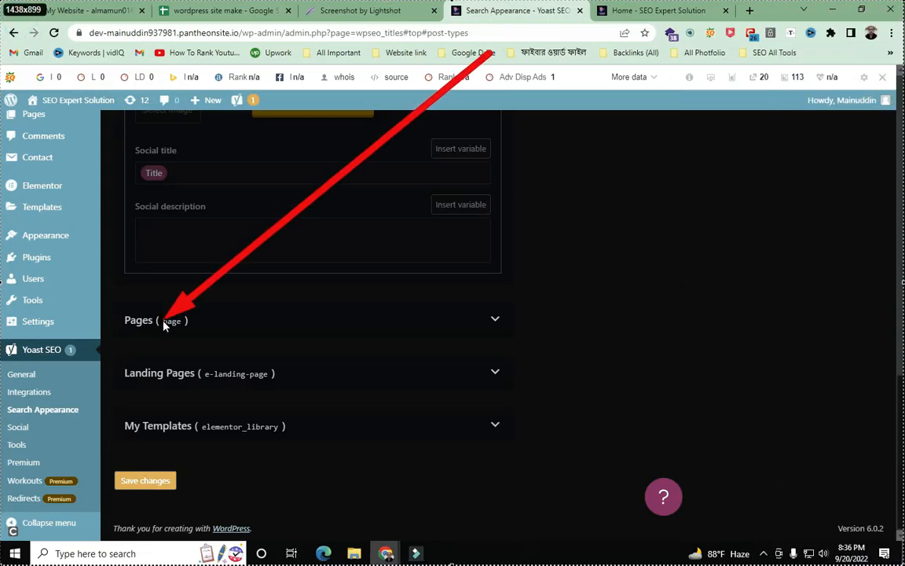
pyautogui.moveTo(580, 185)
pyautogui.mouseDown()
pyautogui.moveTo(298, 317)
pyautogui.moveTo(268, 368)
pyautogui.moveTo(319, 350)
pyautogui.moveTo(284, 330)
pyautogui.moveTo(150, 315)
pyautogui.moveTo(195, 314)
pyautogui.mouseUp()
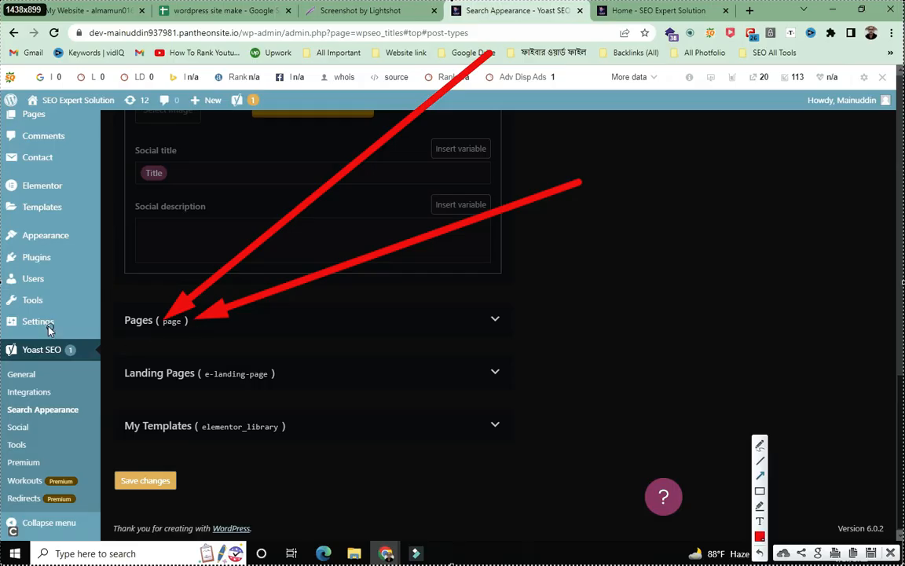
pyautogui.moveTo(28, 309); pyautogui.dragTo(475, 320)
pyautogui.moveTo(703, 169); pyautogui.dragTo(509, 307)
# - Close the capture and expand the Pages search appearance settings
pyautogui.click(891, 553)
pyautogui.click(496, 320)
pyautogui.scroll(-2, 532, 331)
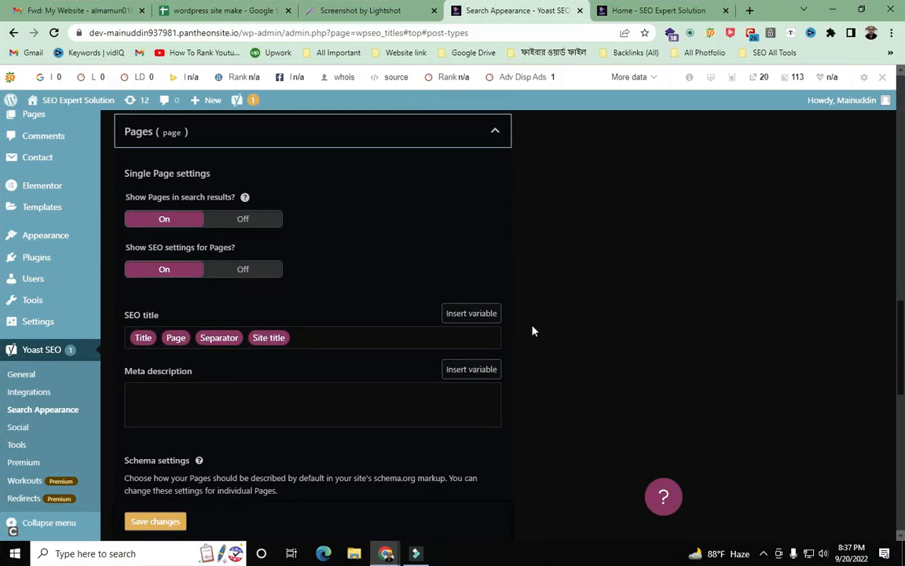
# - Cut the Pages SEO title down to just the Title variable
pyautogui.click(297, 338)
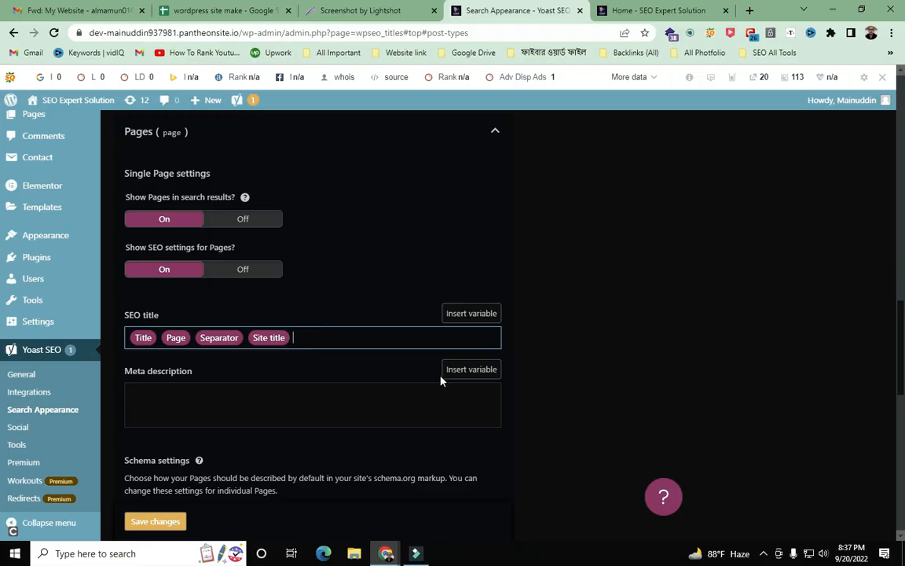
pyautogui.press('BackSpace')
pyautogui.press('BackSpace')
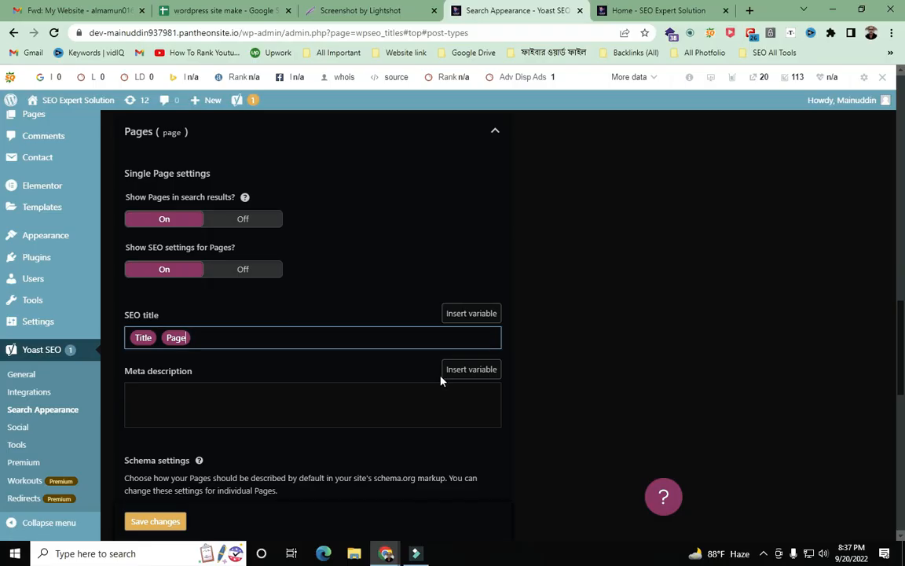
pyautogui.press('BackSpace')
pyautogui.scroll(-2, 557, 465)
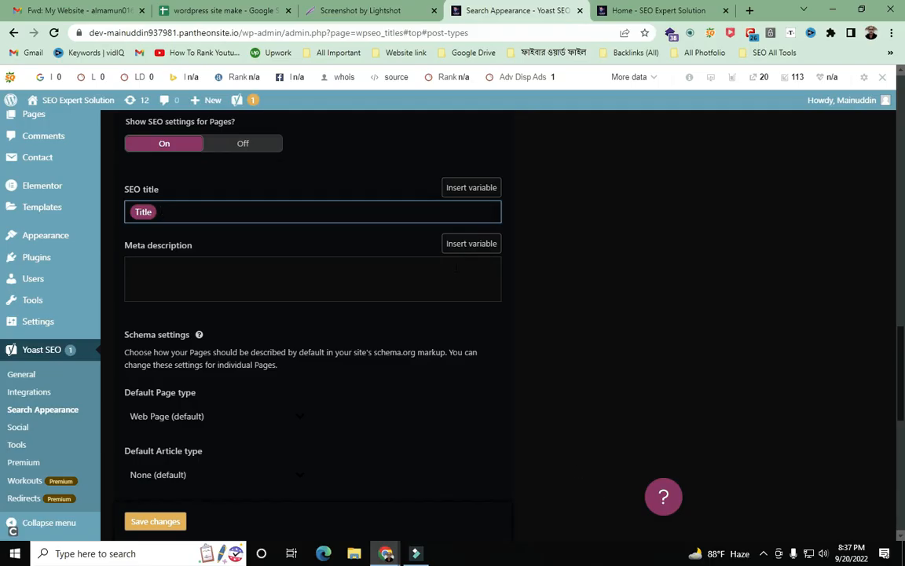
pyautogui.scroll(-8, 456, 267)
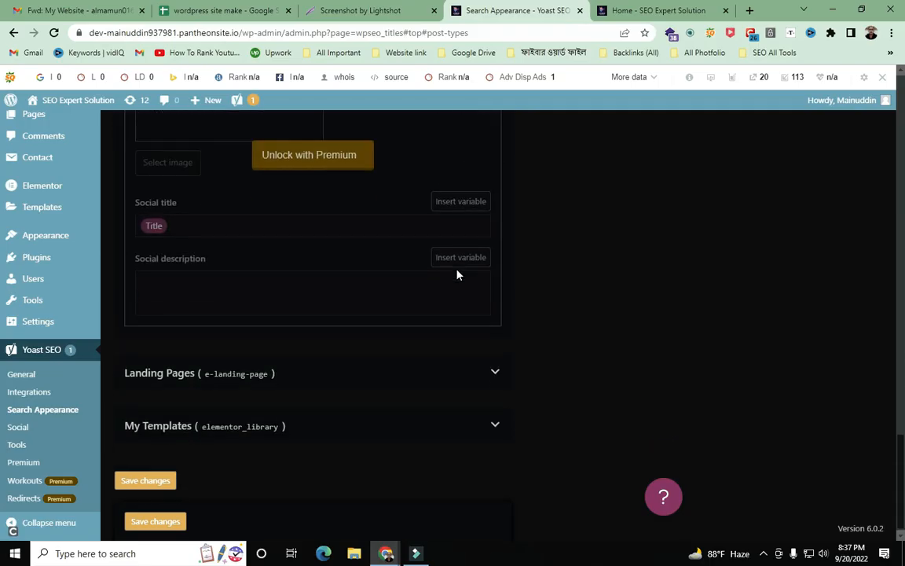
# - Expand Landing Pages and remove the Site title variable from its SEO title
pyautogui.click(497, 371)
pyautogui.scroll(-3, 495, 367)
pyautogui.scroll(-1, 488, 365)
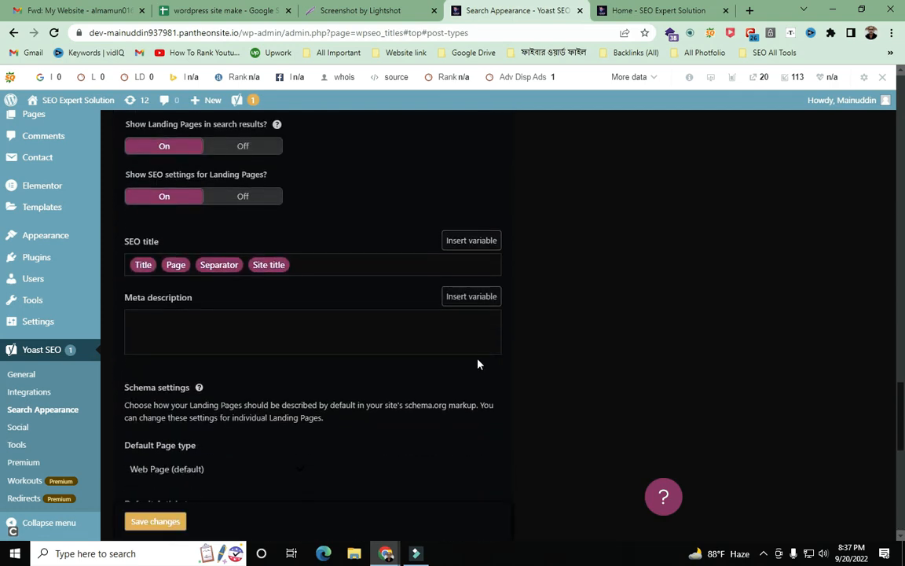
pyautogui.click(319, 262)
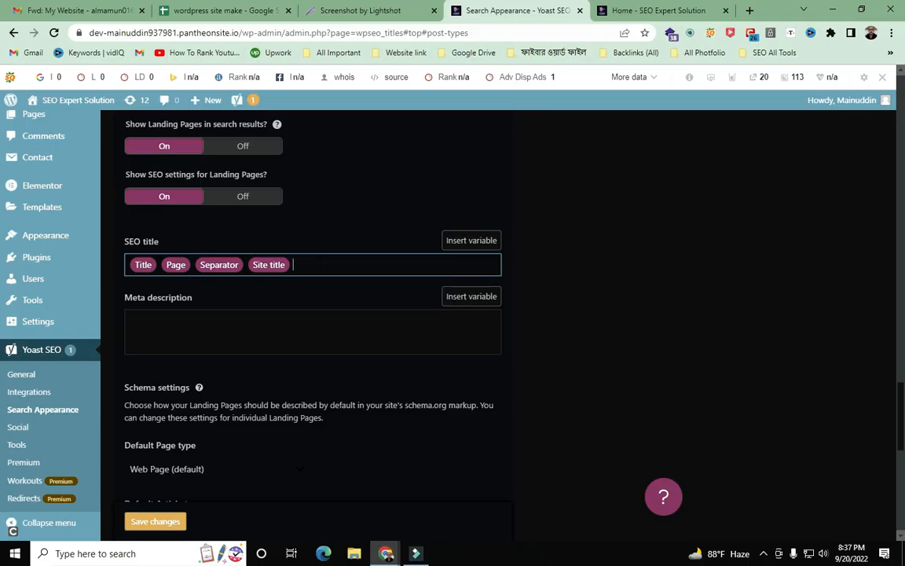
pyautogui.press('BackSpace')
pyautogui.press('BackSpace')
pyautogui.press('BackSpace')
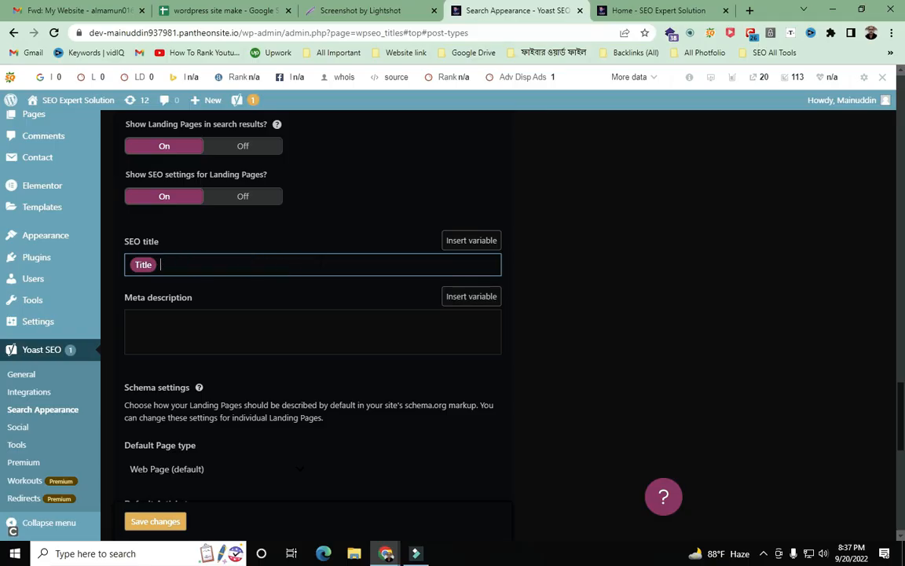
pyautogui.scroll(-4, 315, 269)
pyautogui.scroll(-7, 312, 293)
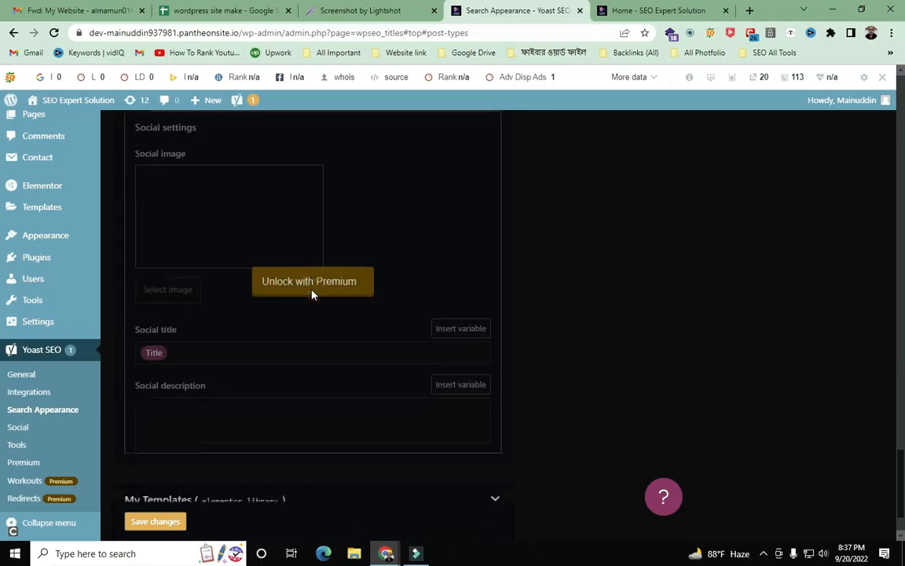
pyautogui.scroll(1, 311, 293)
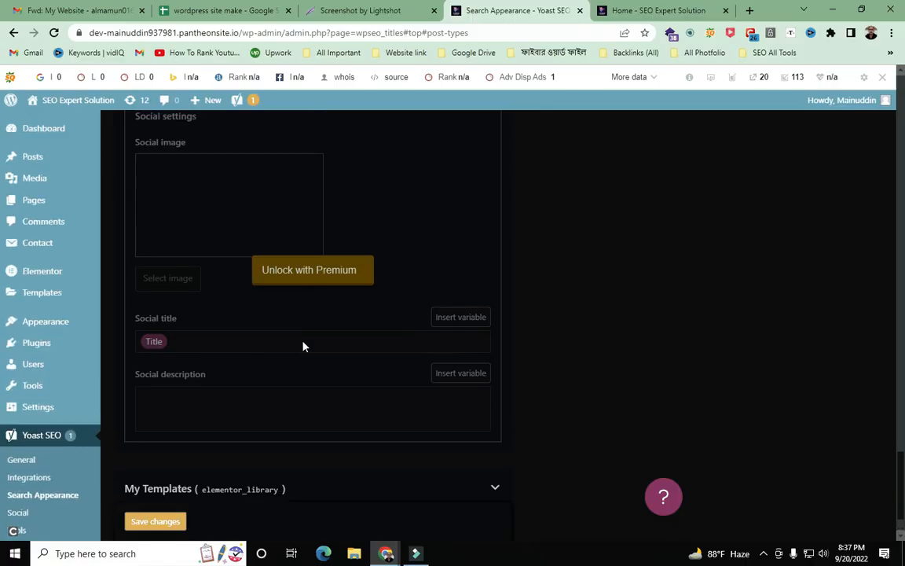
# - Expand My Templates and trim its SEO title to only the Title variable
pyautogui.click(495, 489)
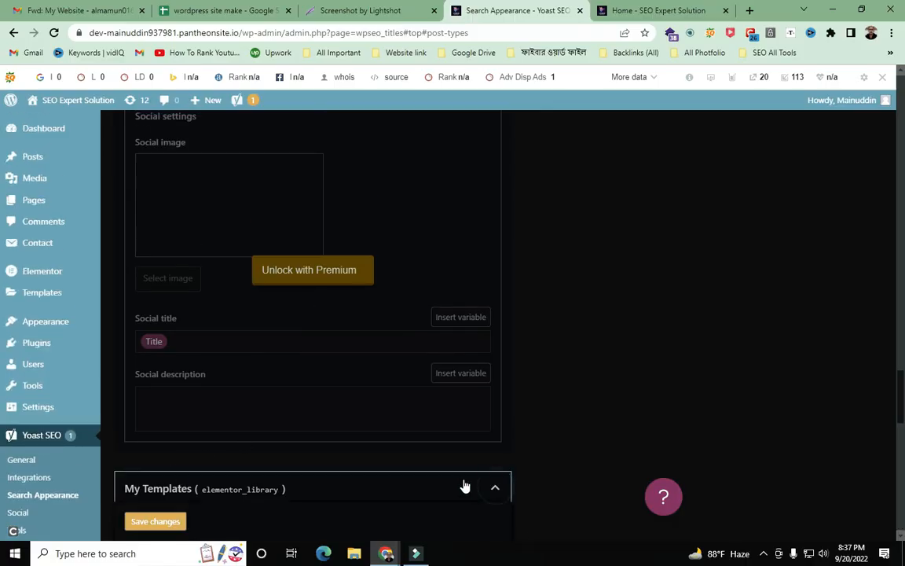
pyautogui.scroll(-4, 452, 477)
pyautogui.scroll(-2, 322, 308)
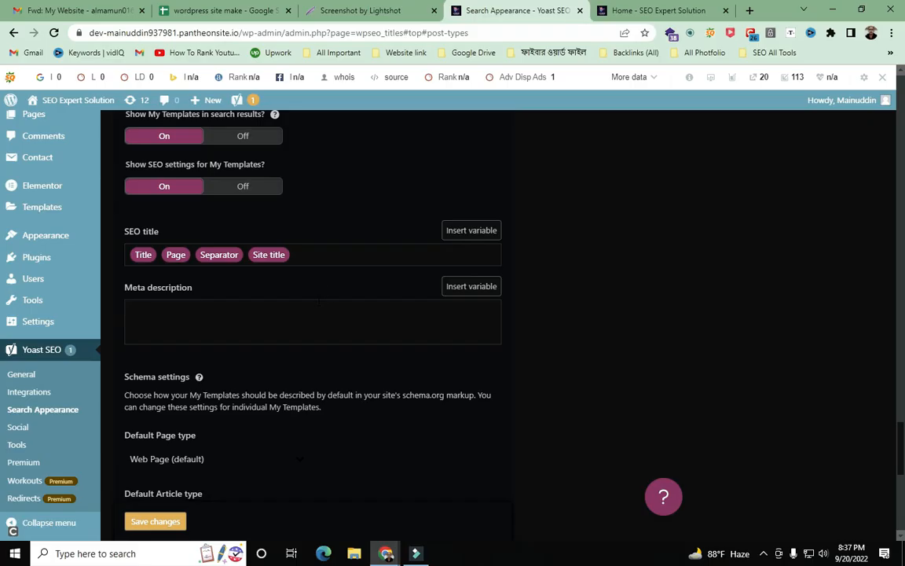
pyautogui.click(324, 248)
pyautogui.press('BackSpace')
pyautogui.press('BackSpace')
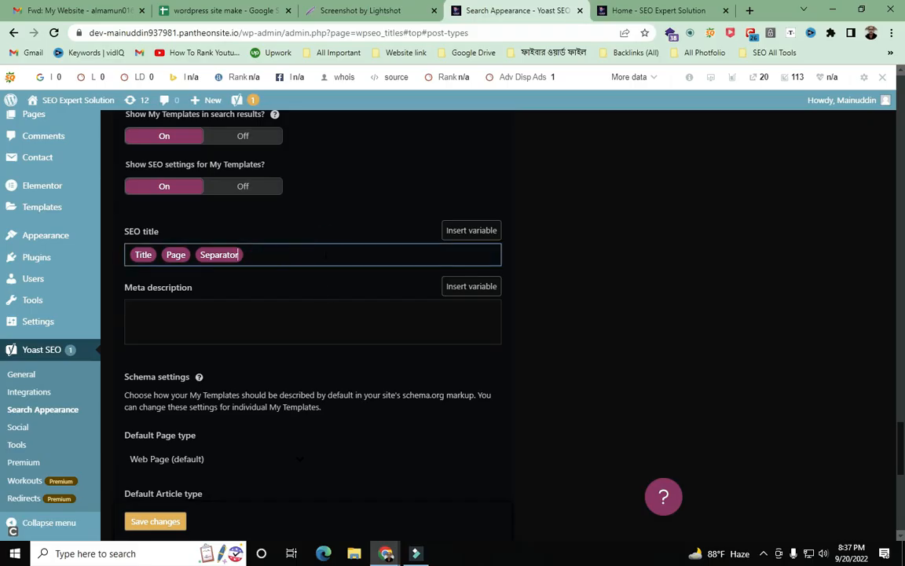
pyautogui.press('BackSpace')
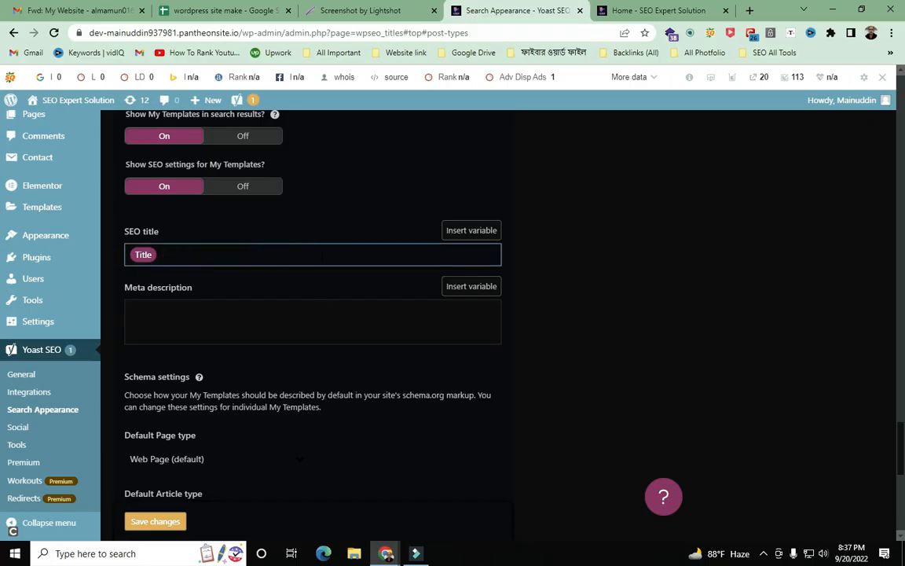
pyautogui.scroll(-3, 263, 279)
pyautogui.scroll(-3, 266, 281)
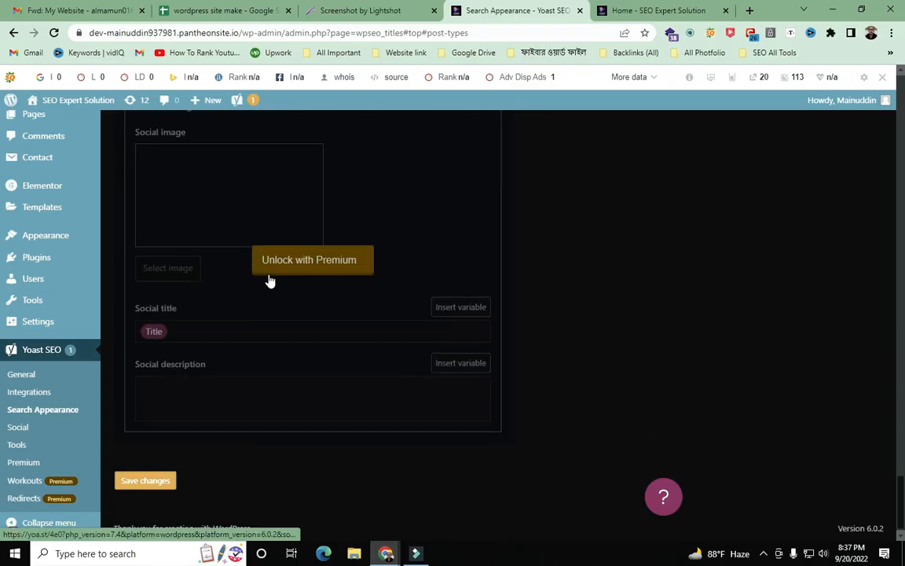
pyautogui.scroll(1, 271, 281)
pyautogui.scroll(-1, 271, 281)
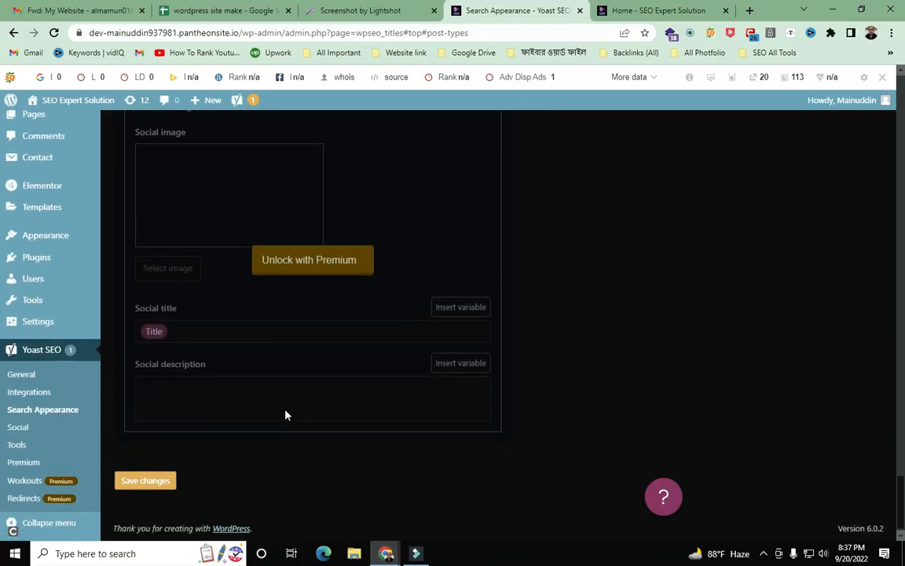
# - Save the title changes, then check the notes' Media entry (Yes) and its Lightshot screenshot
pyautogui.click(146, 481)
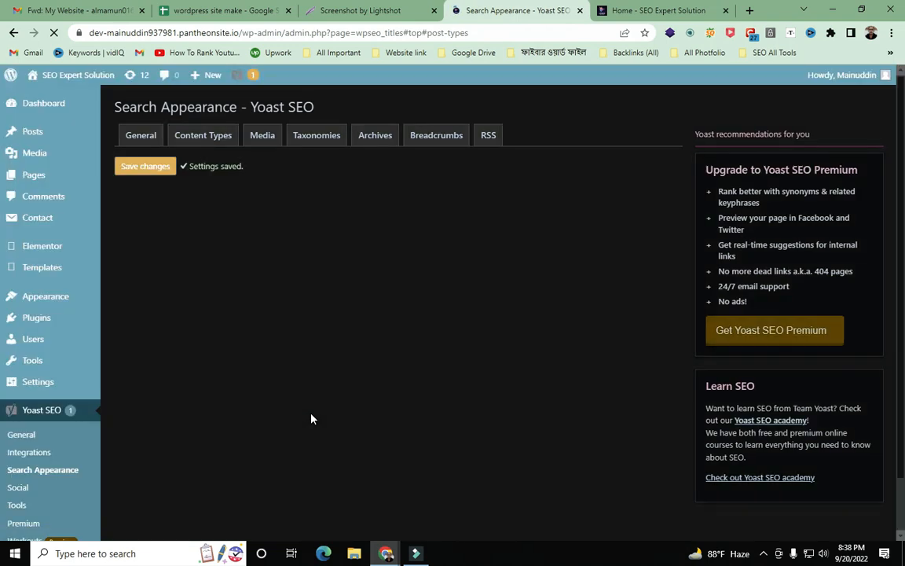
pyautogui.click(229, 11)
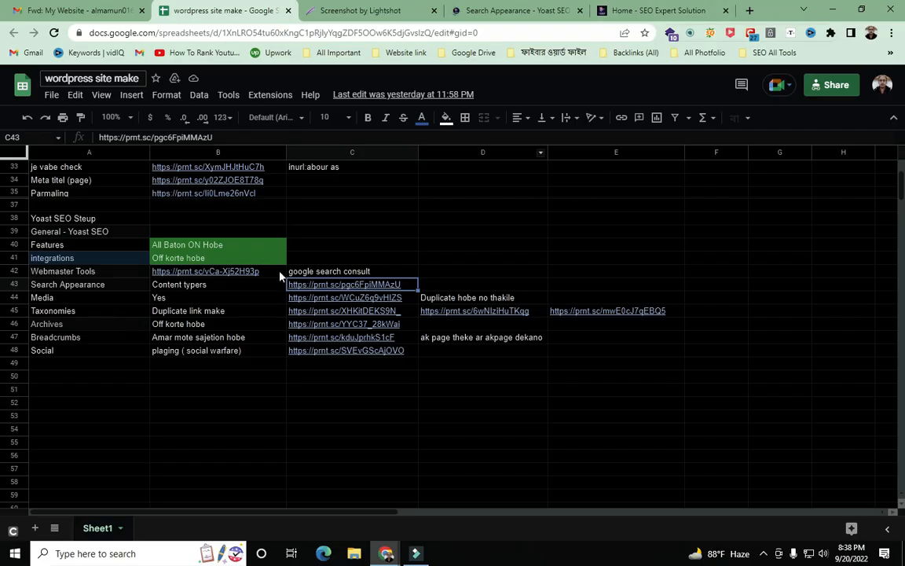
pyautogui.click(63, 299)
pyautogui.click(174, 299)
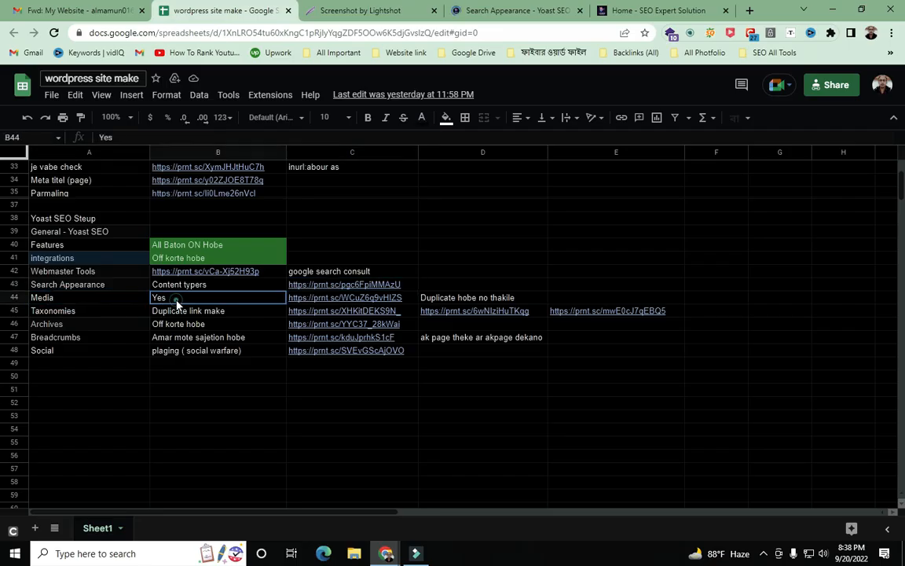
pyautogui.click(330, 16)
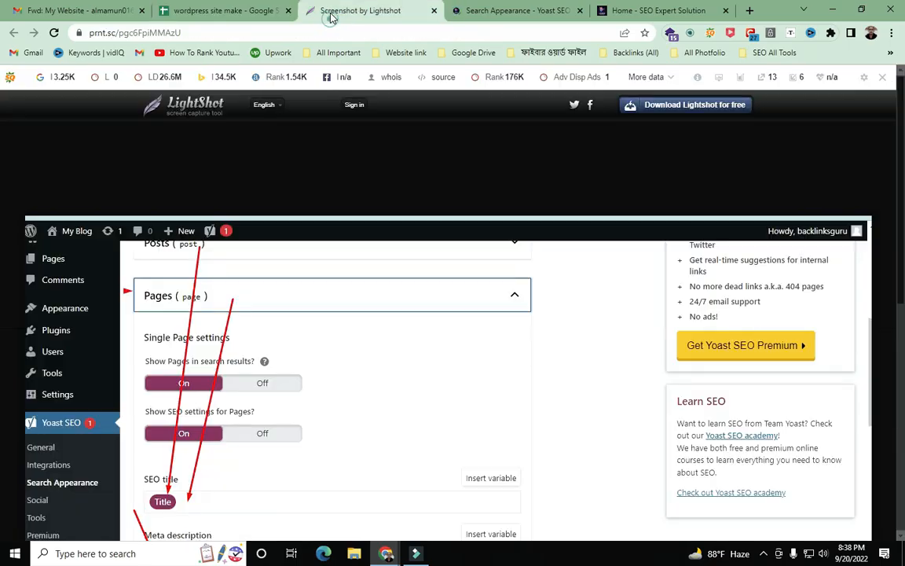
# - Return to Yoast and bring up the Media search appearance settings
pyautogui.click(487, 12)
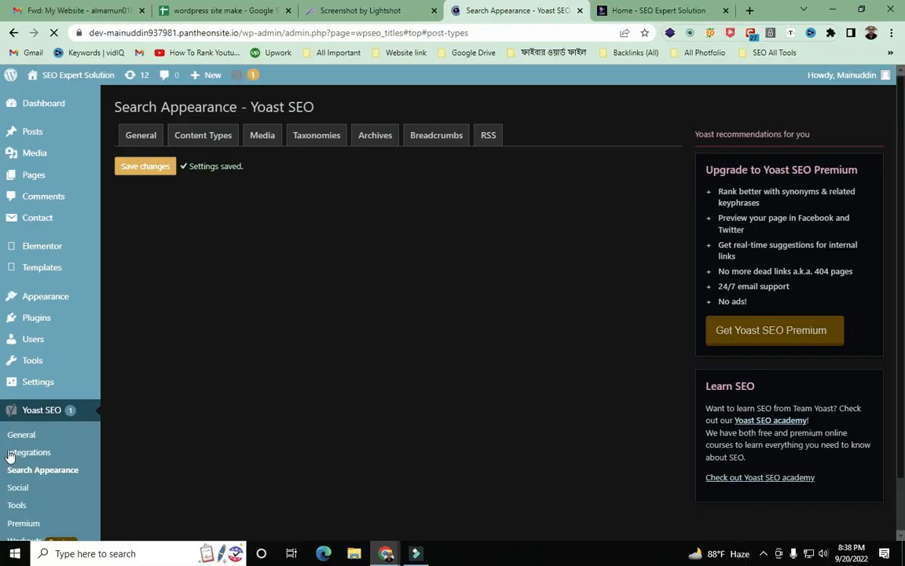
pyautogui.click(263, 135)
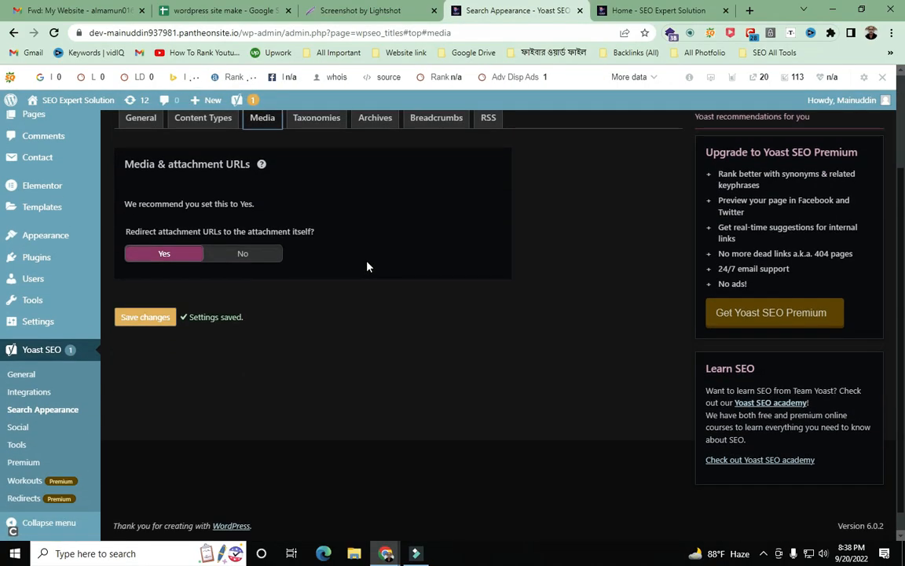
pyautogui.scroll(-1, 370, 268)
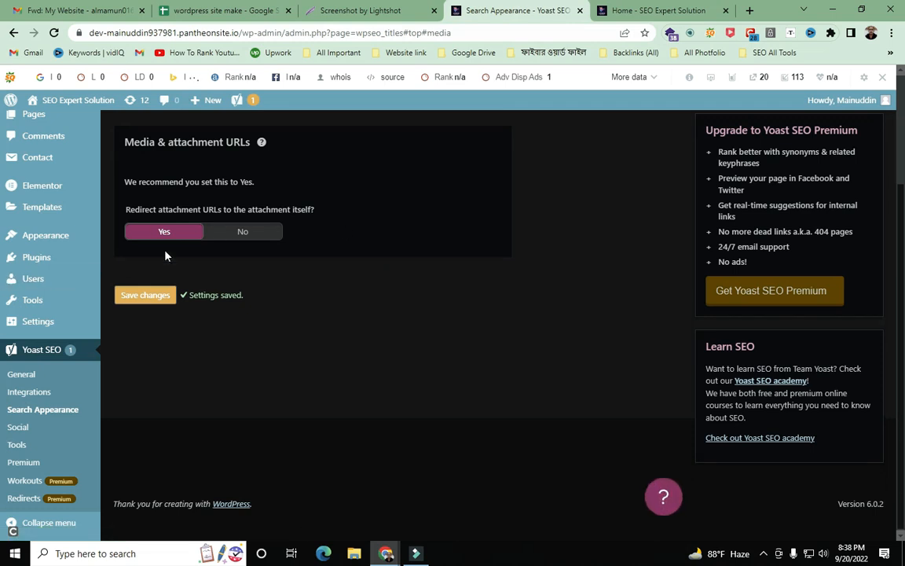
pyautogui.scroll(1, 165, 255)
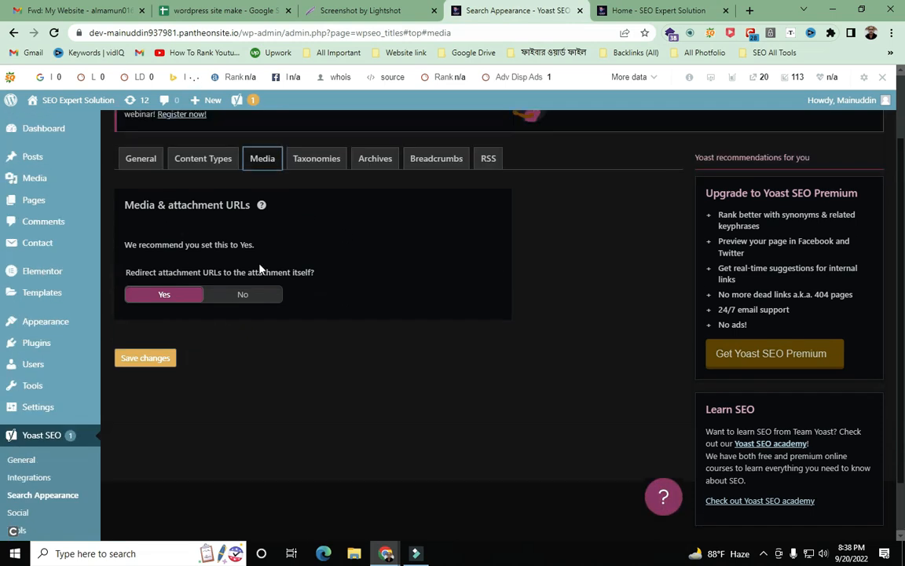
pyautogui.scroll(-1, 431, 303)
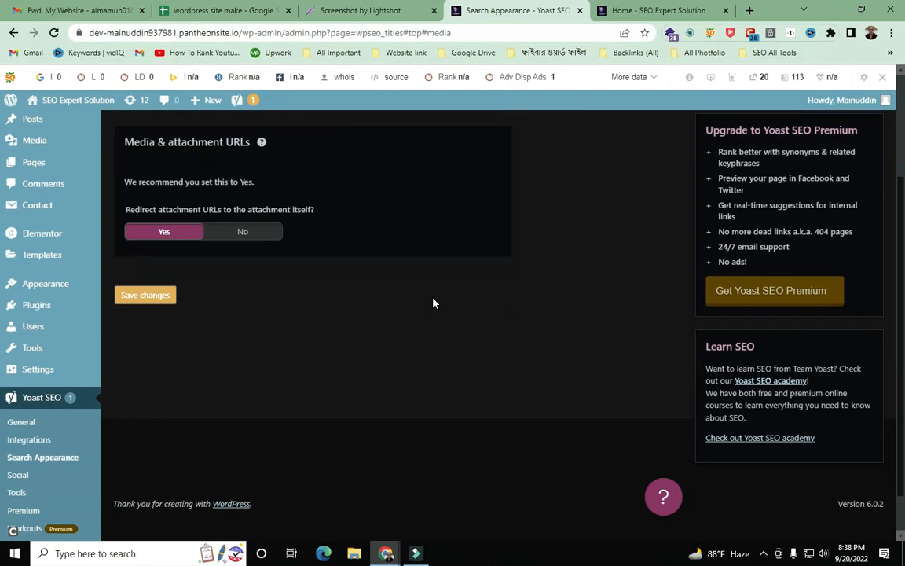
pyautogui.scroll(2, 432, 303)
pyautogui.scroll(-2, 432, 300)
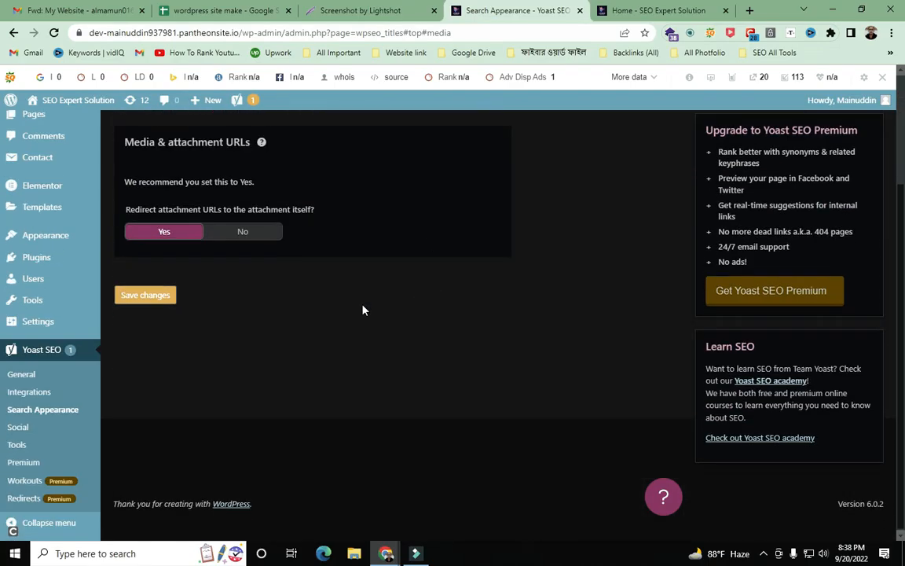
# - Switch Redirect attachment URLs to No, then back to Yes
pyautogui.click(243, 231)
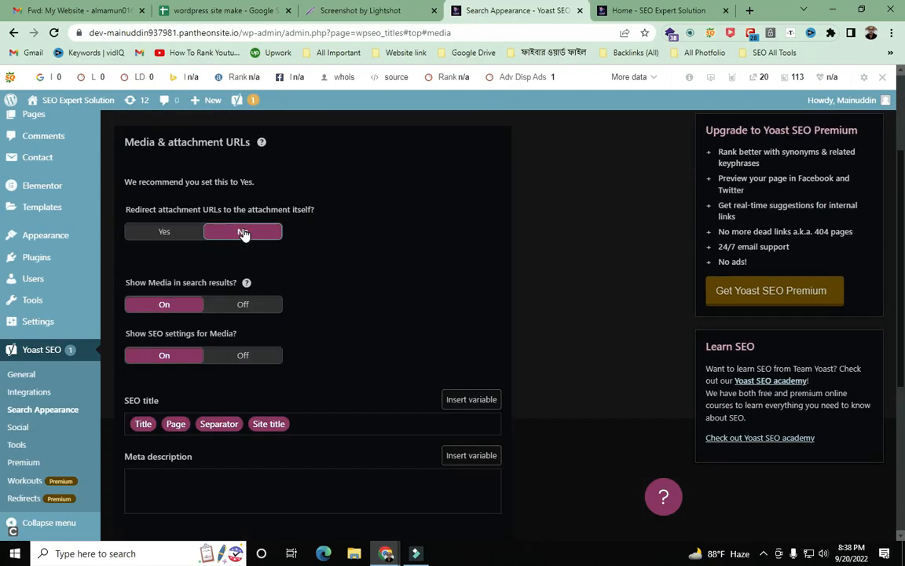
pyautogui.scroll(-3, 289, 252)
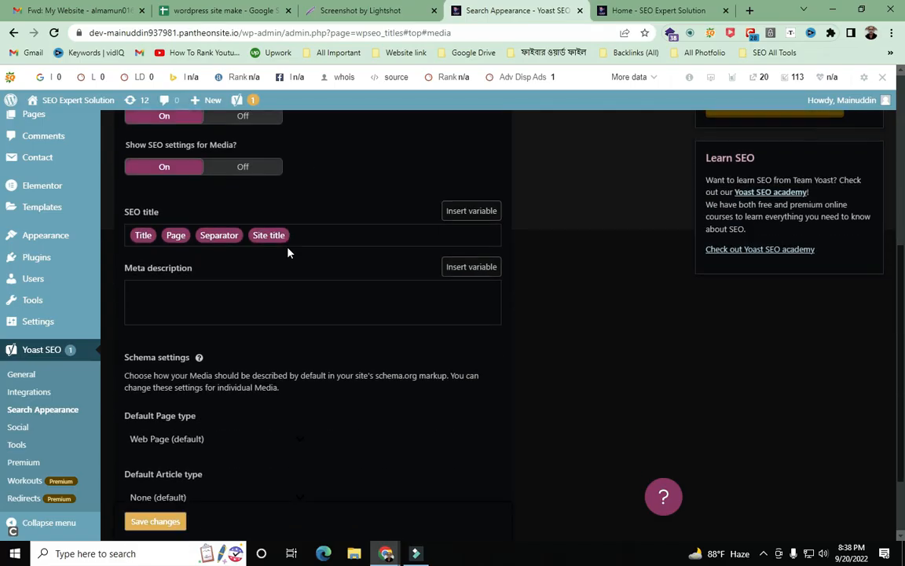
pyautogui.scroll(5, 288, 253)
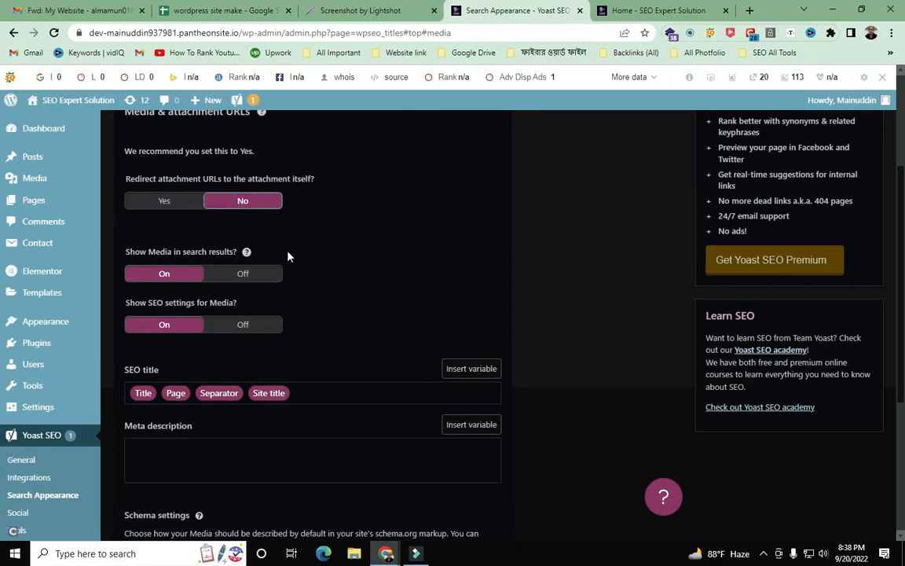
pyautogui.scroll(-3, 288, 259)
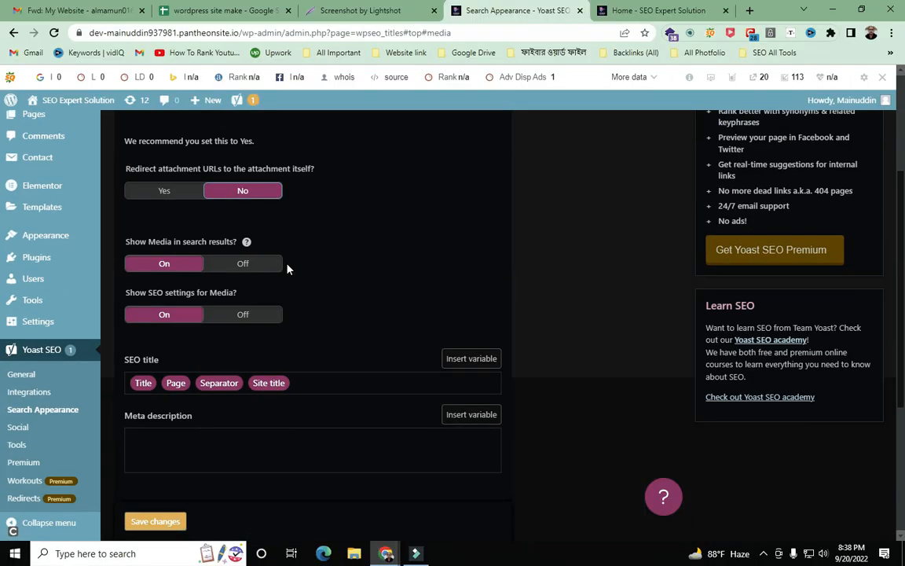
pyautogui.click(186, 196)
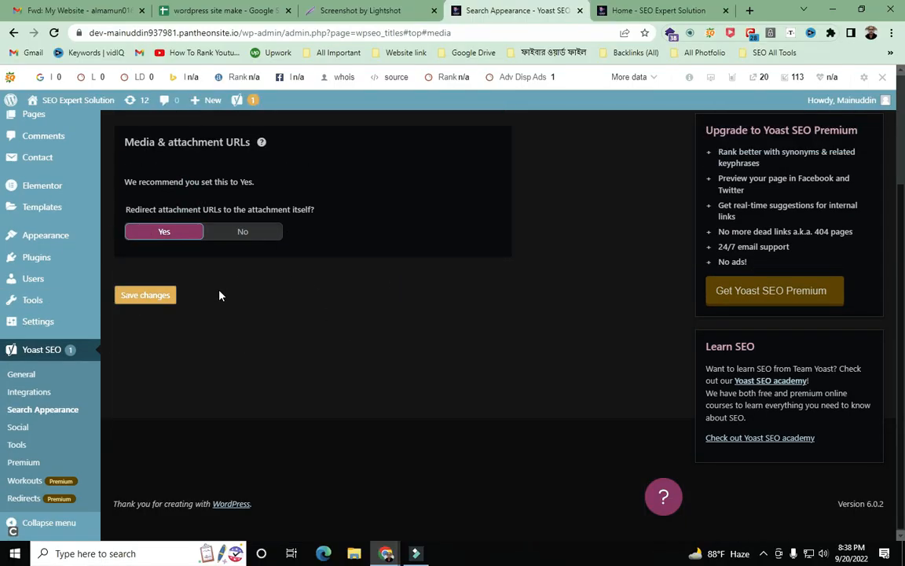
pyautogui.scroll(2, 338, 283)
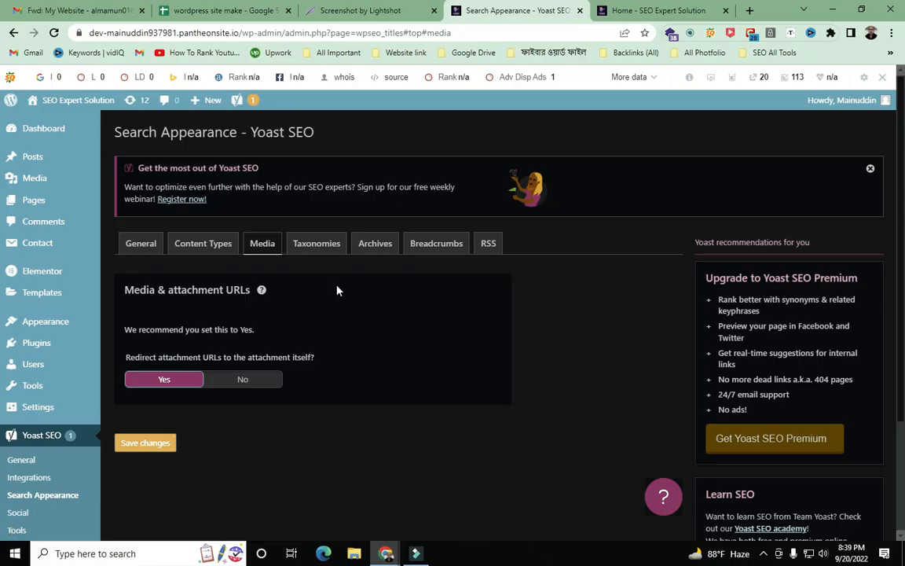
# - Scroll through the Taxonomies search appearance settings
pyautogui.click(317, 244)
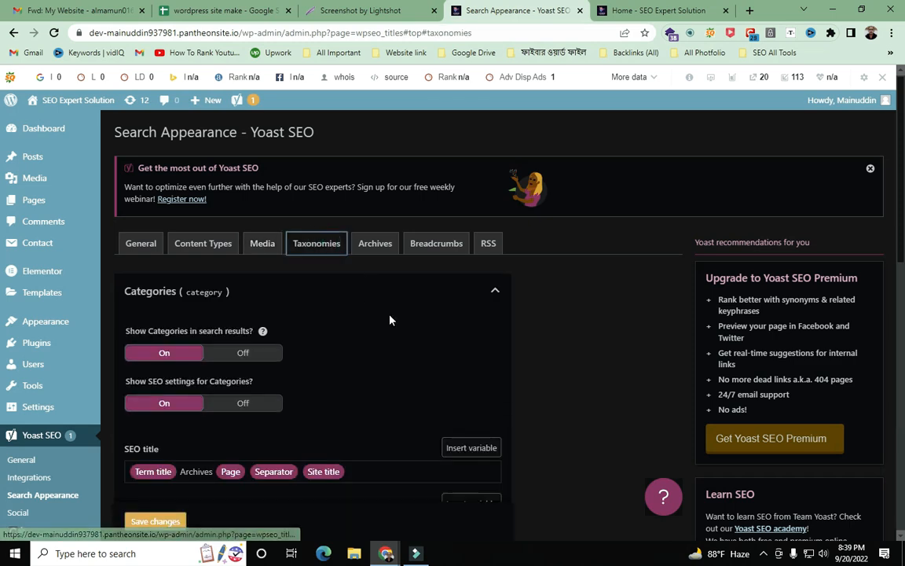
pyautogui.scroll(-2, 390, 315)
pyautogui.scroll(-6, 391, 322)
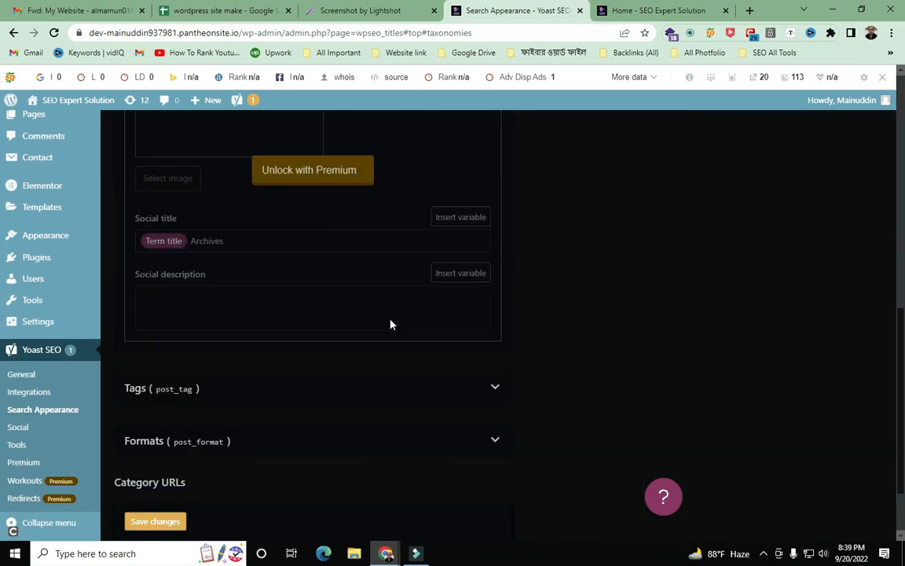
pyautogui.scroll(6, 391, 324)
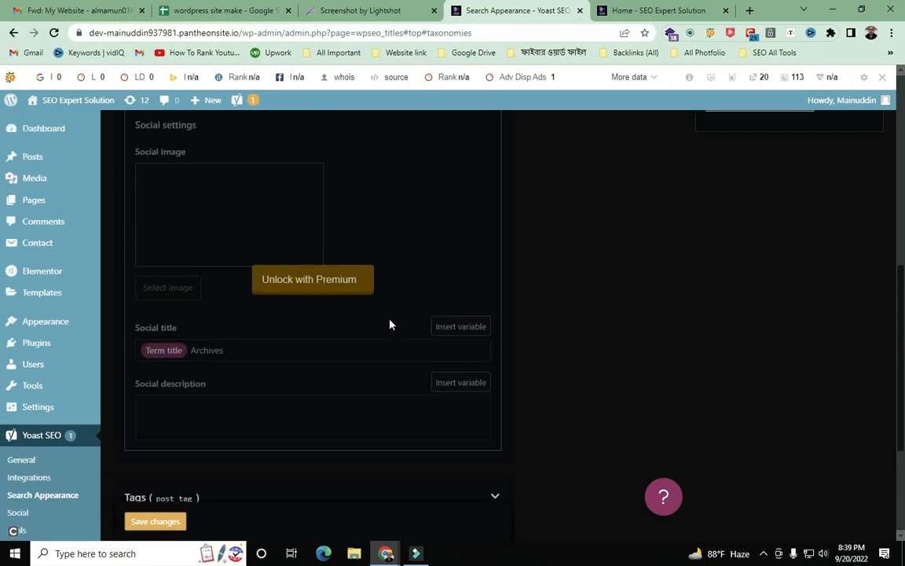
pyautogui.scroll(2, 389, 324)
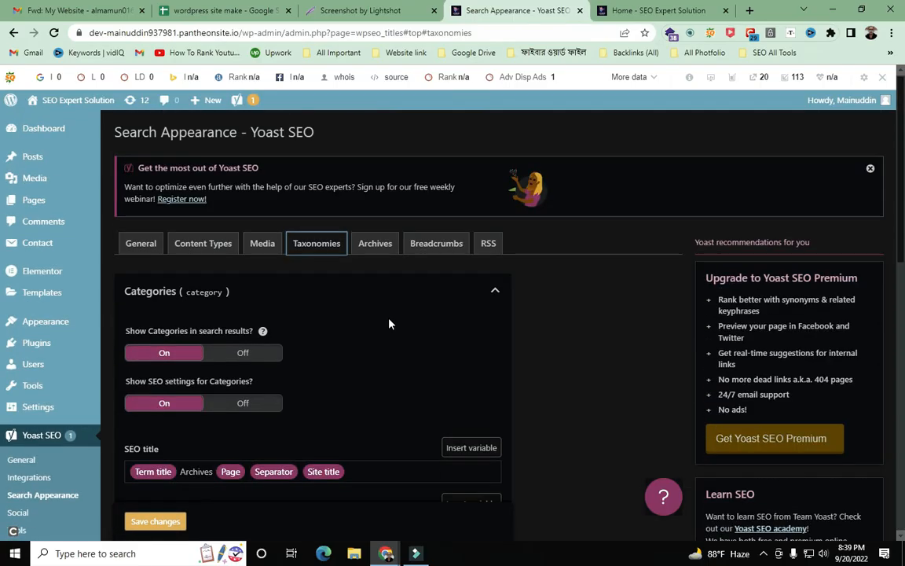
pyautogui.scroll(-1, 389, 324)
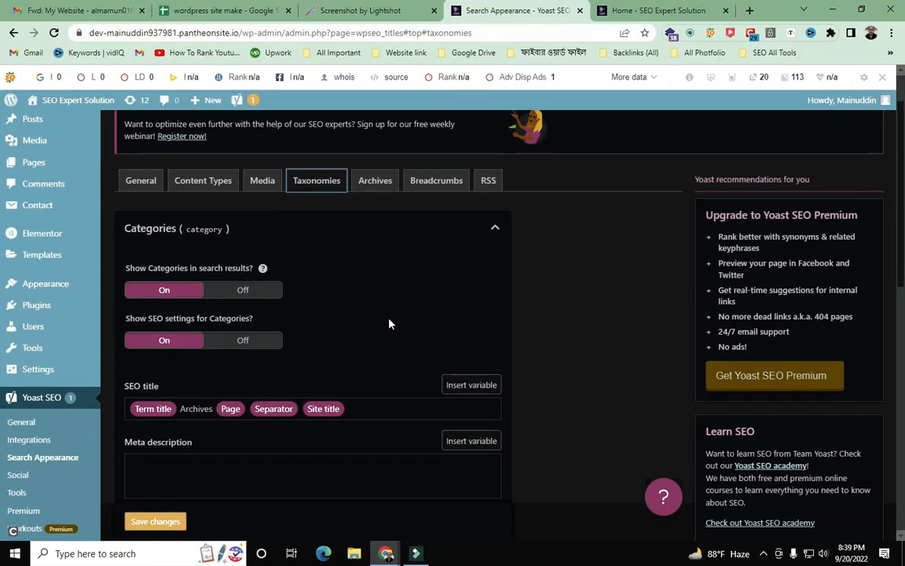
pyautogui.scroll(-1, 389, 323)
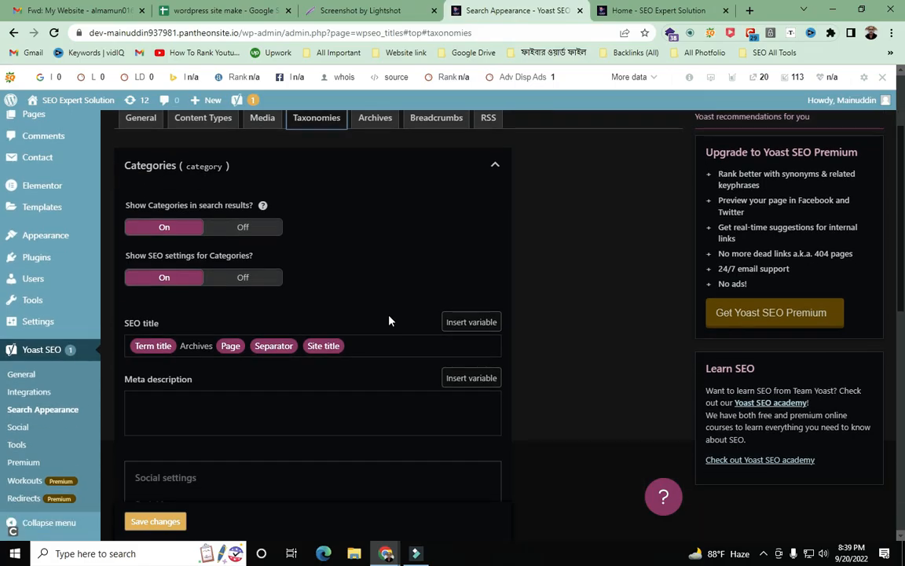
pyautogui.scroll(-3, 224, 381)
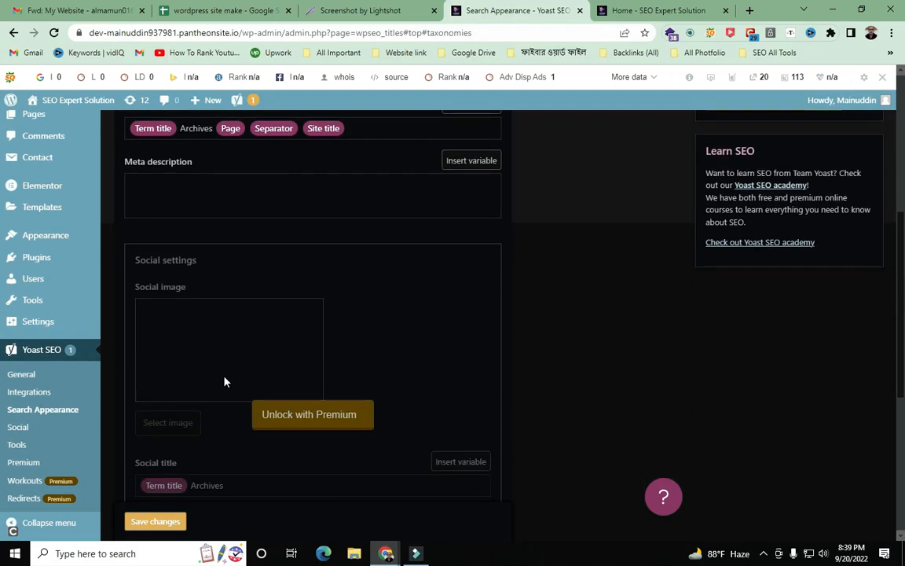
pyautogui.scroll(-5, 224, 380)
pyautogui.scroll(4, 226, 377)
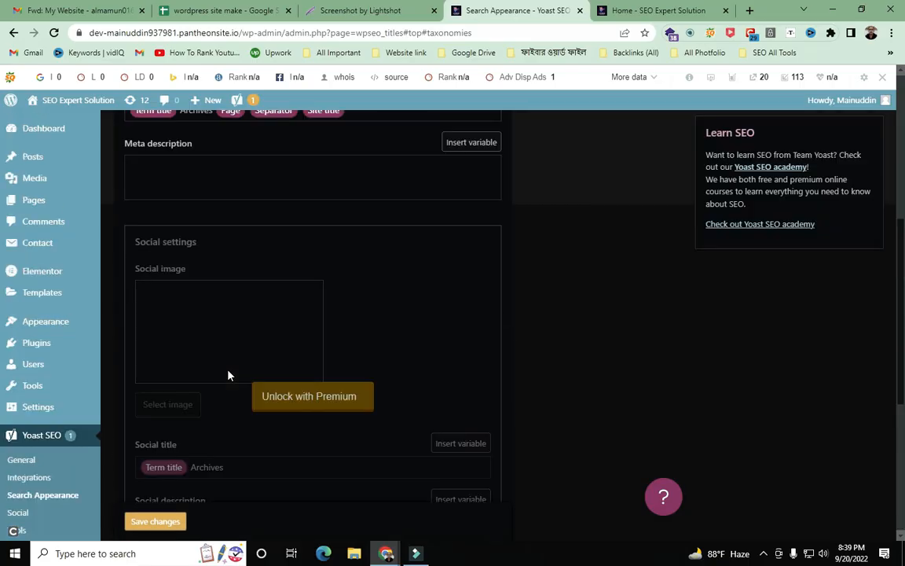
pyautogui.scroll(4, 228, 376)
# - Look over the Archives and Breadcrumbs tabs, ending on Media with attachment redirect Yes
pyautogui.click(363, 243)
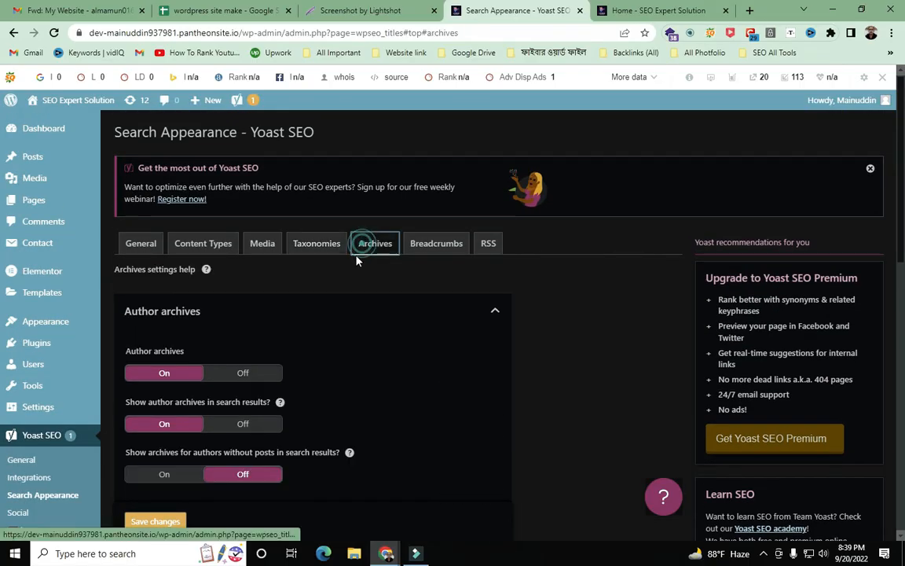
pyautogui.scroll(-7, 348, 314)
pyautogui.scroll(5, 349, 315)
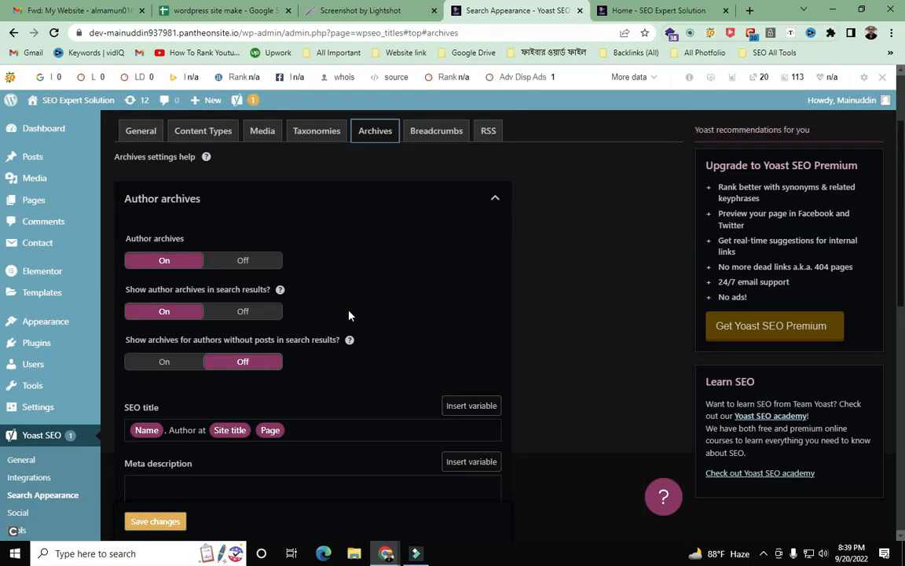
pyautogui.scroll(2, 349, 315)
pyautogui.click(428, 244)
pyautogui.scroll(-2, 395, 365)
pyautogui.scroll(2, 394, 364)
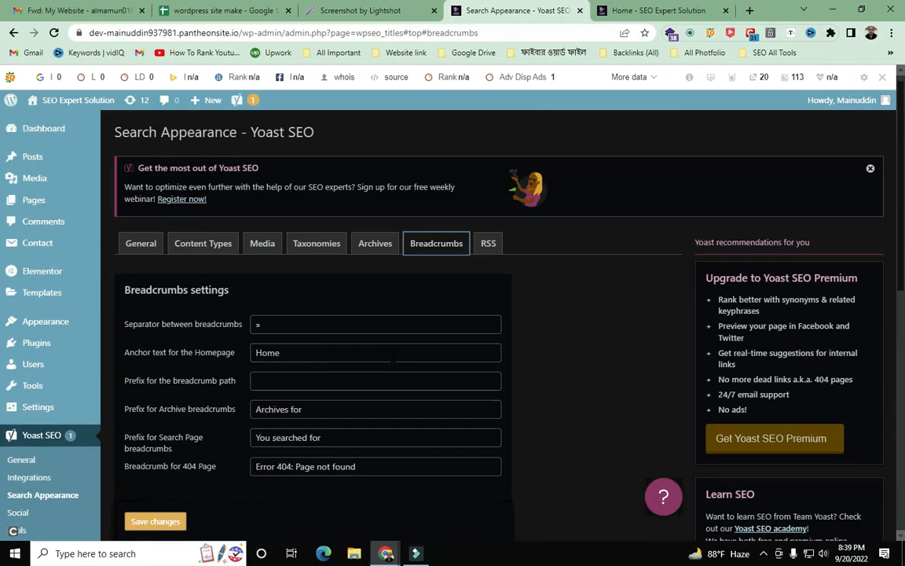
pyautogui.click(259, 244)
pyautogui.scroll(-2, 302, 319)
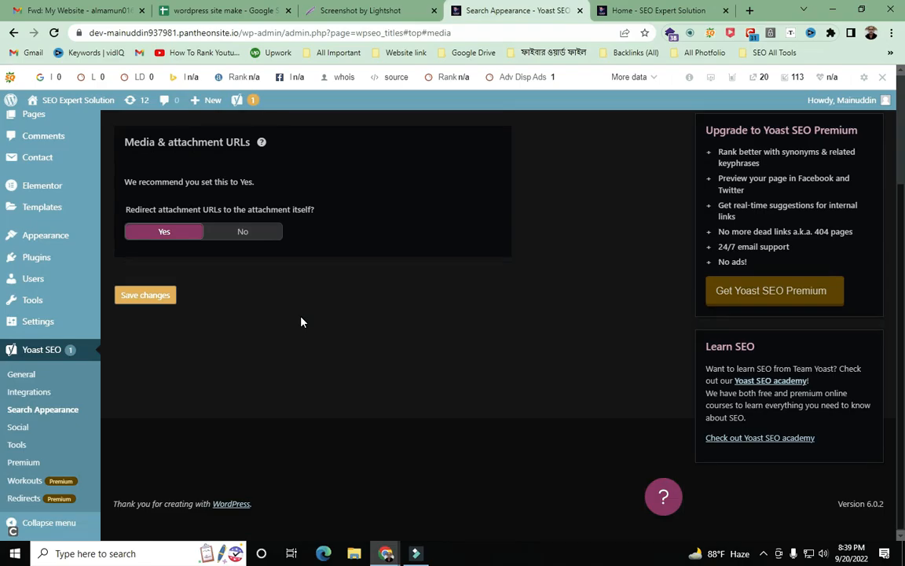
pyautogui.scroll(2, 301, 323)
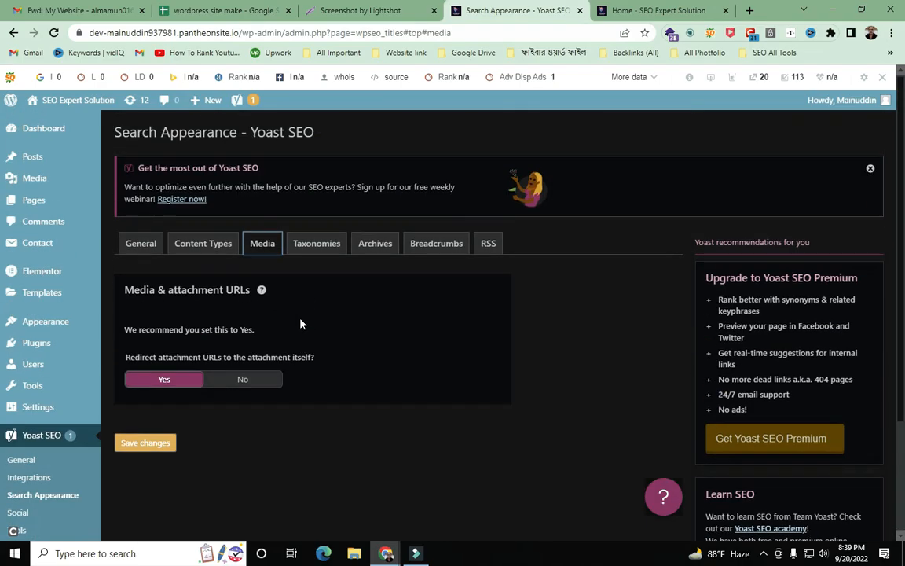
# - Open the C44 reference screenshot link from the setup notes, then close it
pyautogui.click(366, 10)
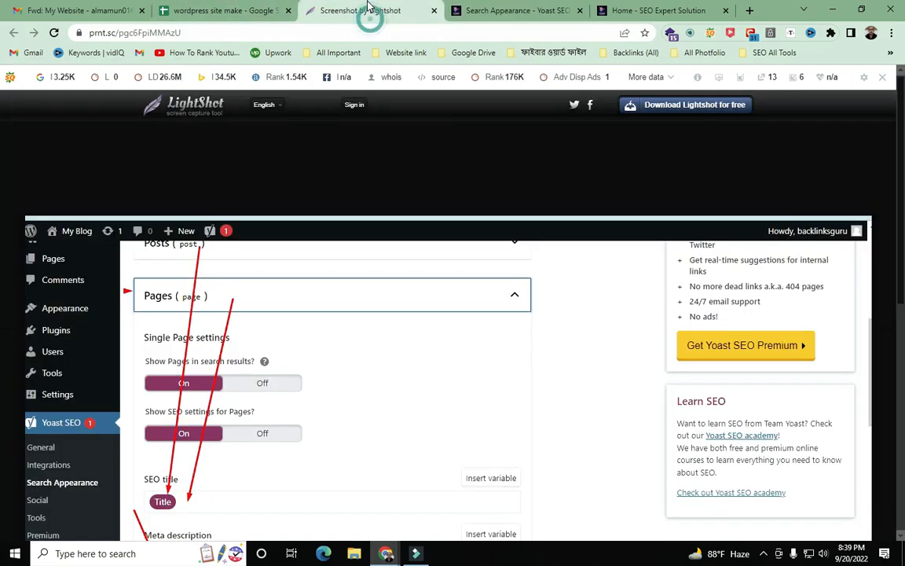
pyautogui.click(253, 11)
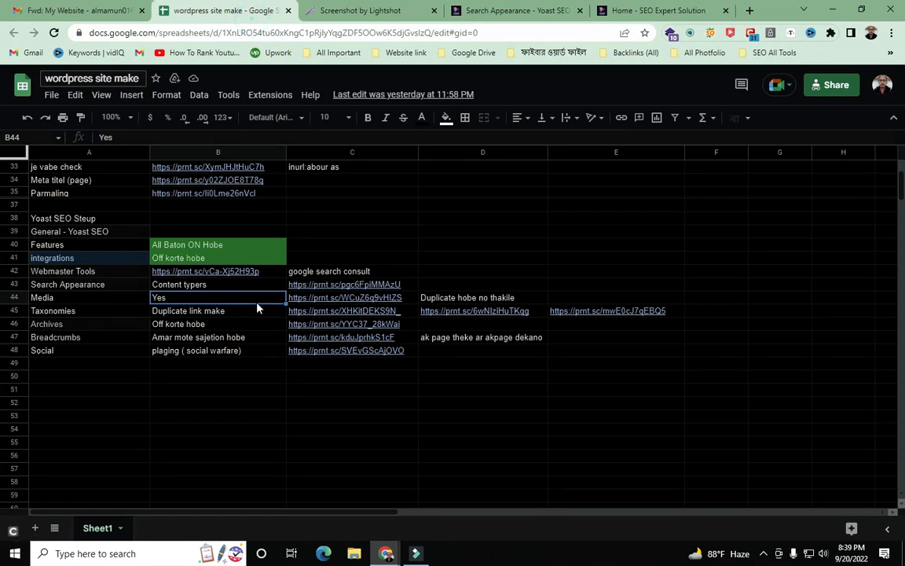
pyautogui.click(320, 301)
pyautogui.click(331, 317)
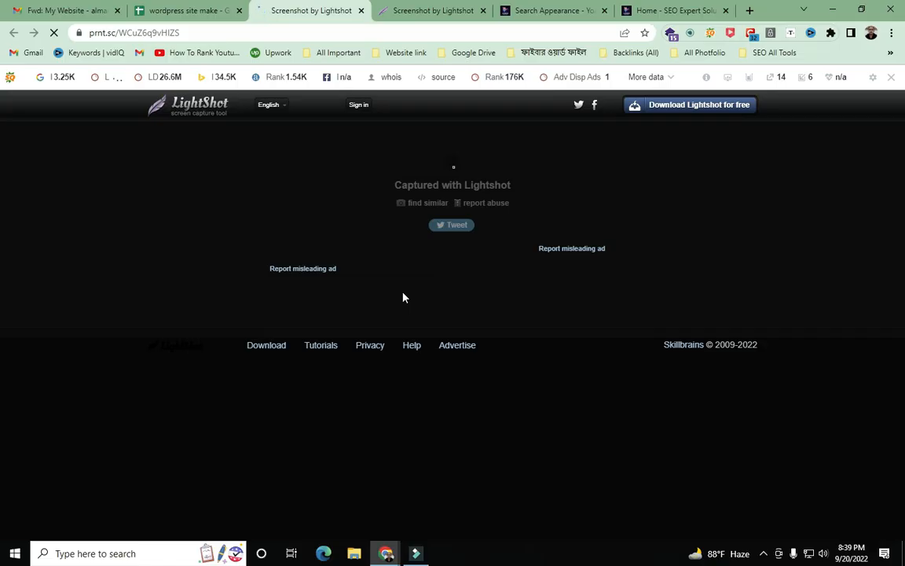
pyautogui.scroll(-2, 403, 292)
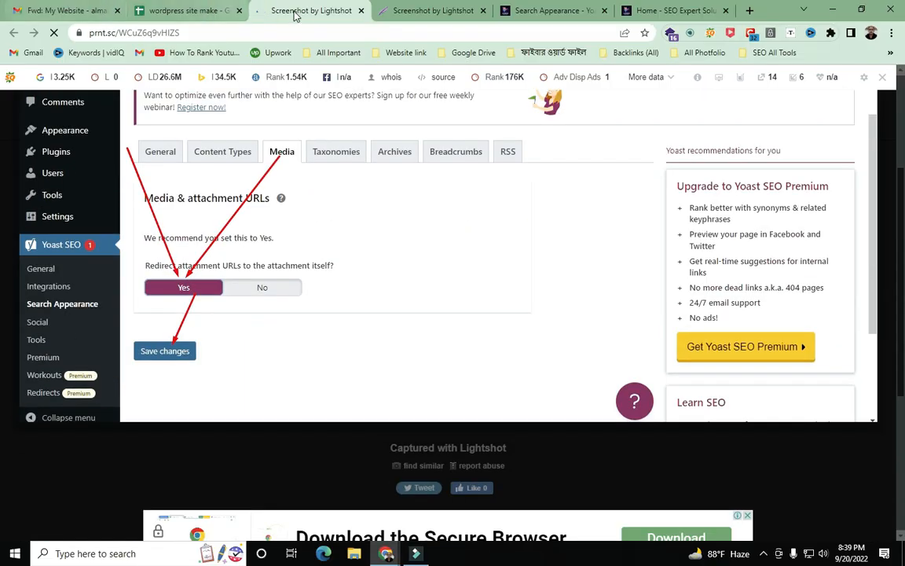
pyautogui.click(362, 11)
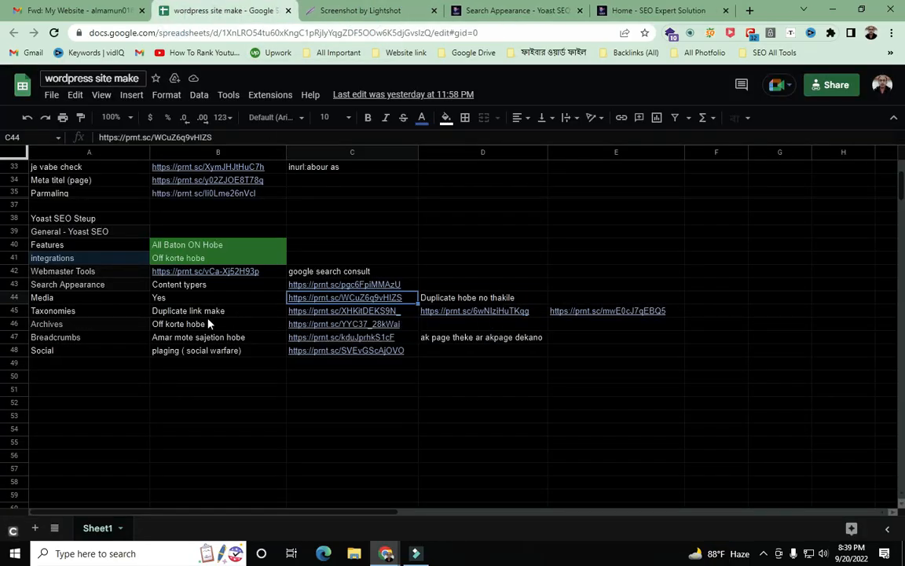
# - Open the C45 link to view the Taxonomies screenshot with Categories Off
pyautogui.click(301, 314)
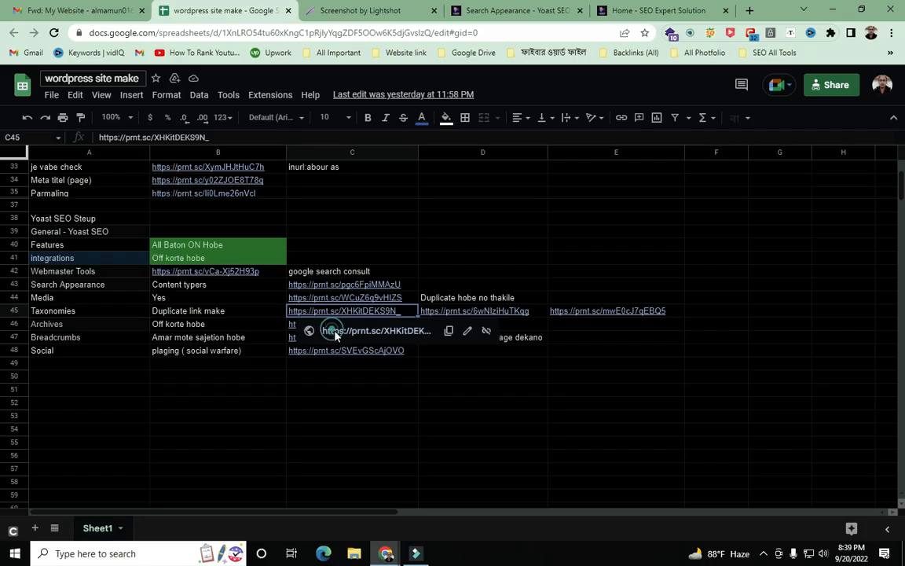
pyautogui.click(334, 331)
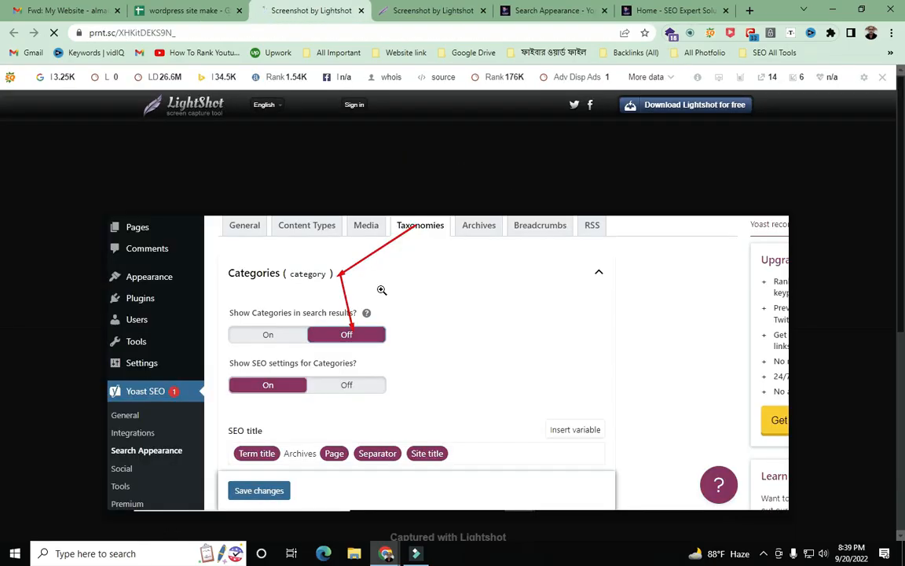
pyautogui.scroll(-2, 382, 290)
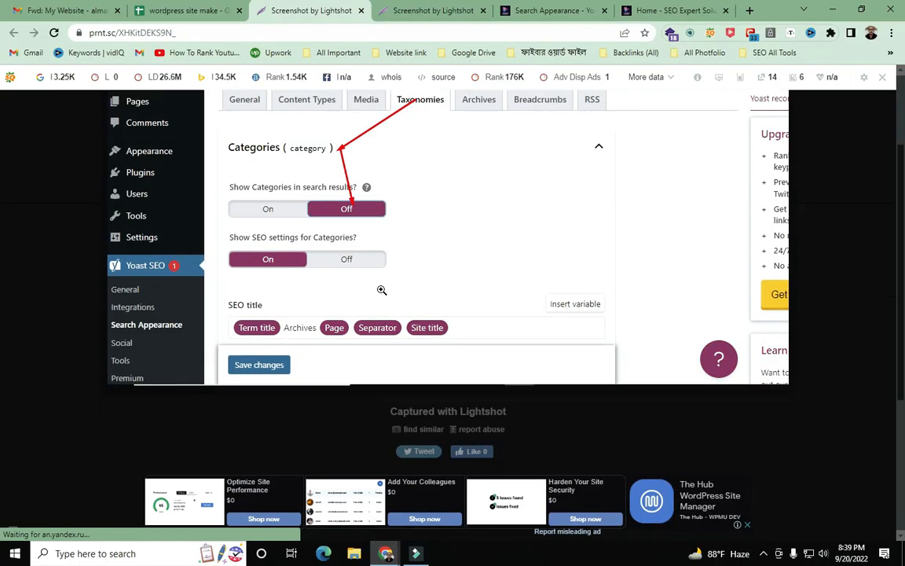
pyautogui.scroll(-3, 382, 290)
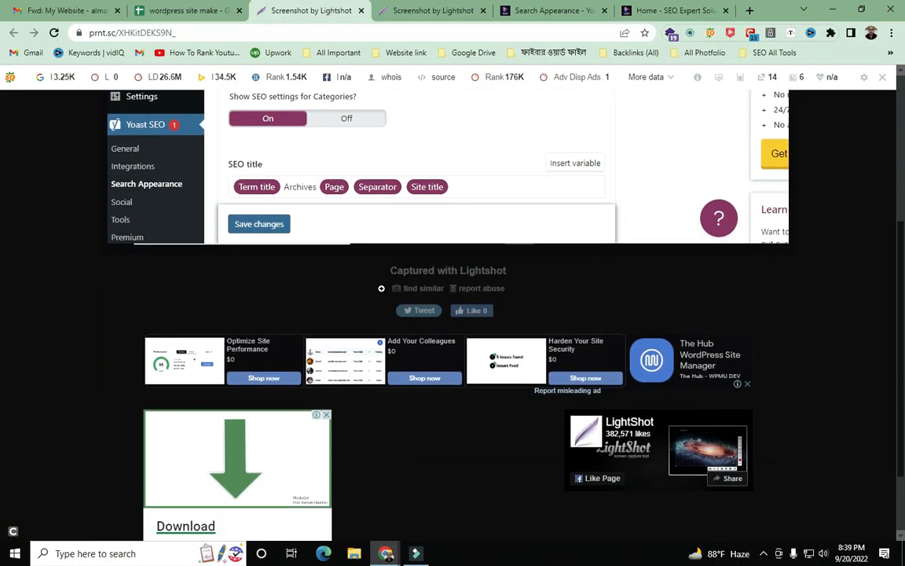
pyautogui.scroll(3, 382, 289)
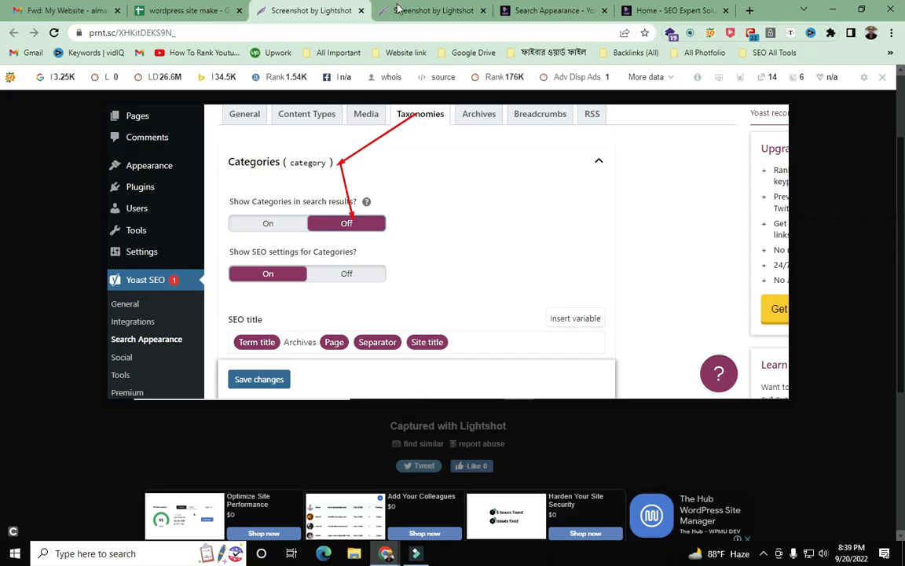
# - On the Taxonomies tab, set Show Categories in search results to Off
pyautogui.click(525, 12)
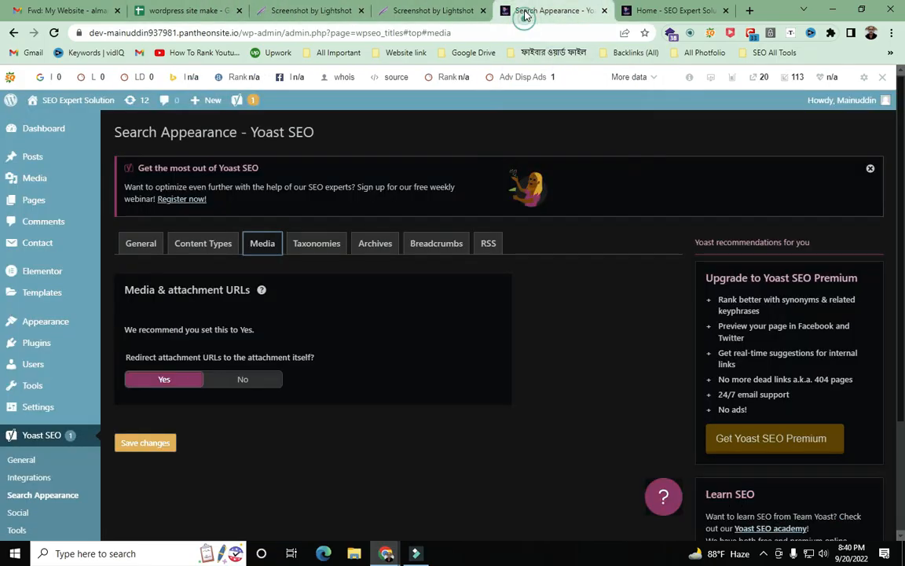
pyautogui.click(334, 243)
pyautogui.scroll(-2, 332, 242)
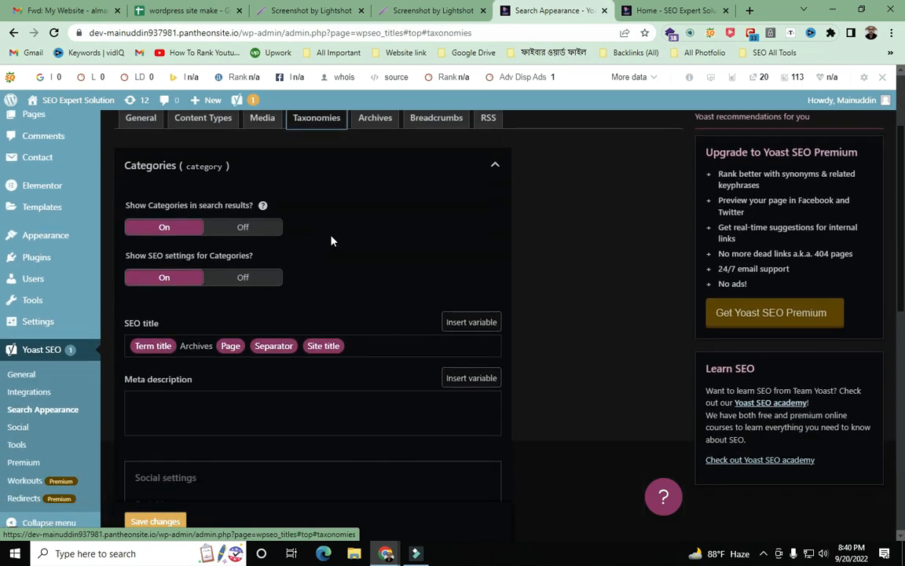
pyautogui.click(194, 229)
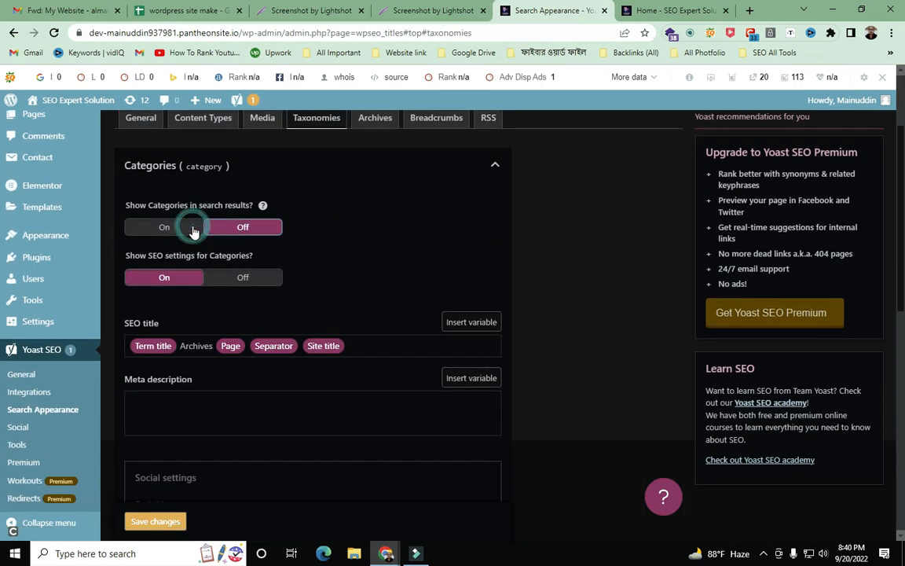
pyautogui.scroll(1, 331, 232)
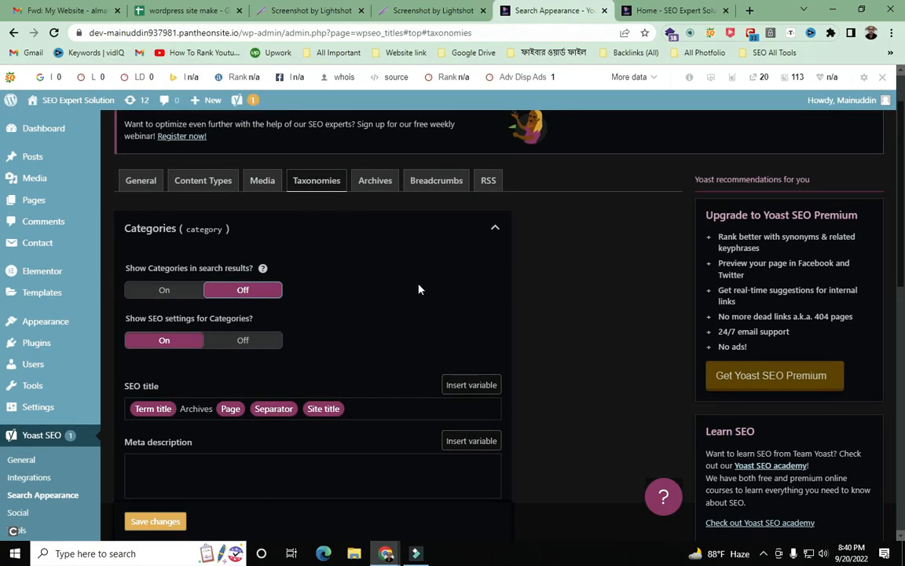
# - Capture most of the screen in Lightshot and arrow the Taxonomies tab
pyautogui.press('Print')
pyautogui.moveTo(1, 32); pyautogui.dragTo(110, 199)
pyautogui.moveTo(155, 241); pyautogui.dragTo(786, 533)
pyautogui.click(798, 480)
pyautogui.moveTo(447, 2)
pyautogui.mouseDown()
pyautogui.moveTo(363, 86)
pyautogui.moveTo(330, 168)
pyautogui.mouseUp()
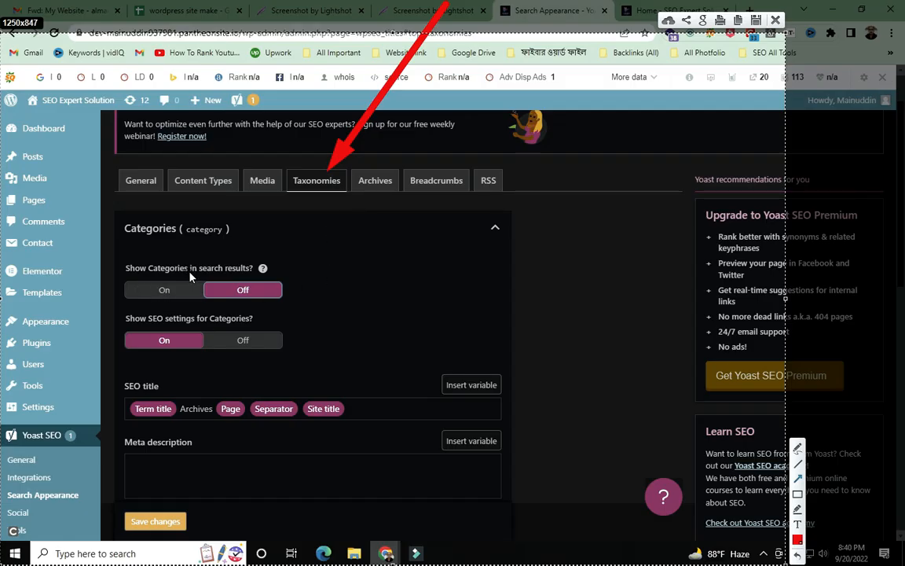
# - Arrow the Show Categories question, hint and Off setting, then close Lightshot and save changes
pyautogui.moveTo(14, 83)
pyautogui.mouseDown()
pyautogui.moveTo(111, 247)
pyautogui.moveTo(123, 250)
pyautogui.mouseUp()
pyautogui.moveTo(576, 171)
pyautogui.mouseDown()
pyautogui.moveTo(349, 206)
pyautogui.moveTo(267, 269)
pyautogui.mouseUp()
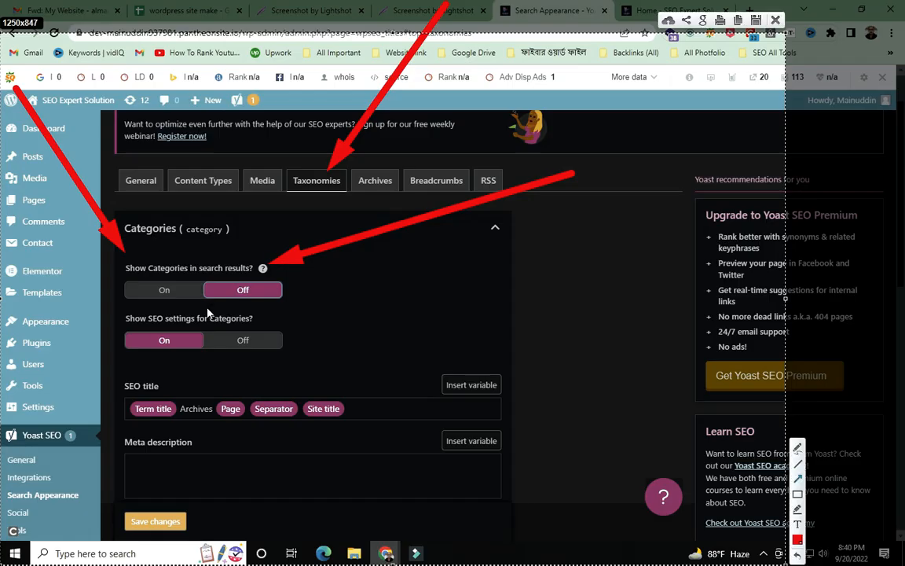
pyautogui.moveTo(124, 67); pyautogui.dragTo(173, 255)
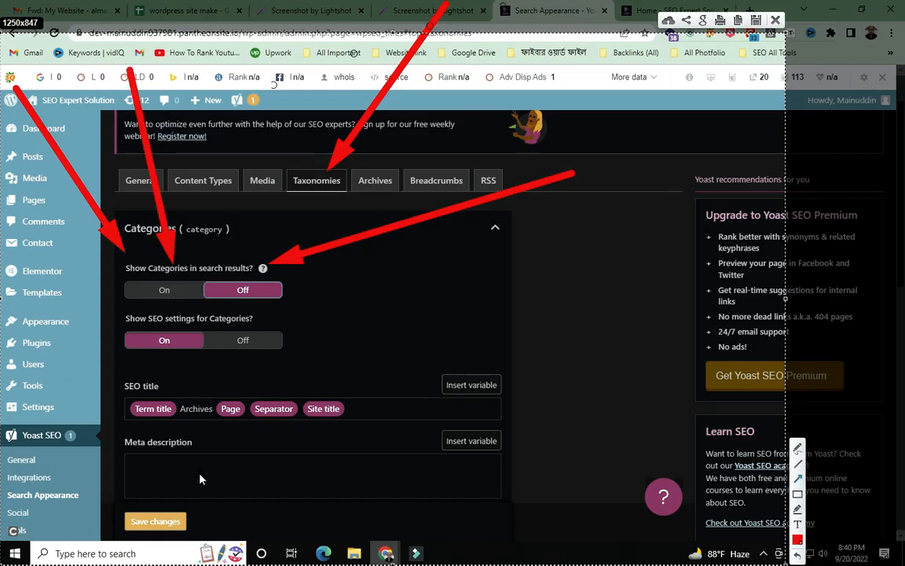
pyautogui.moveTo(76, 423)
pyautogui.mouseDown()
pyautogui.moveTo(122, 326)
pyautogui.moveTo(219, 305)
pyautogui.mouseUp()
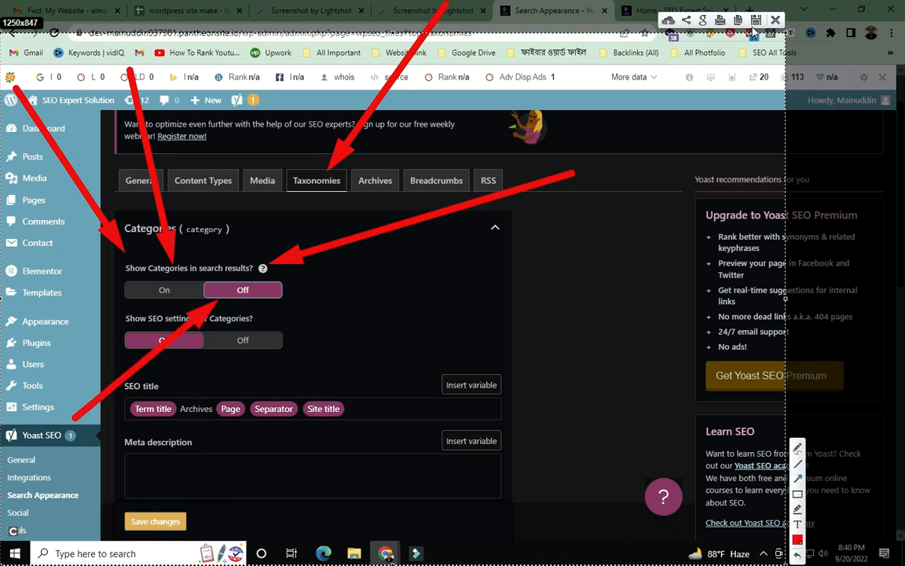
pyautogui.click(775, 22)
pyautogui.click(171, 525)
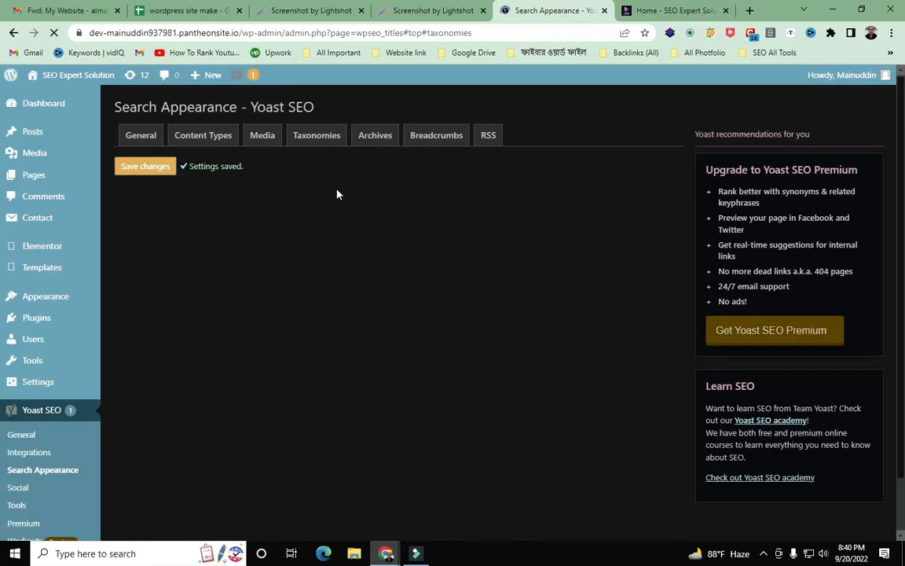
# - Switch among the Archives, Breadcrumbs and RSS tabs, ending back on Archives
pyautogui.click(374, 140)
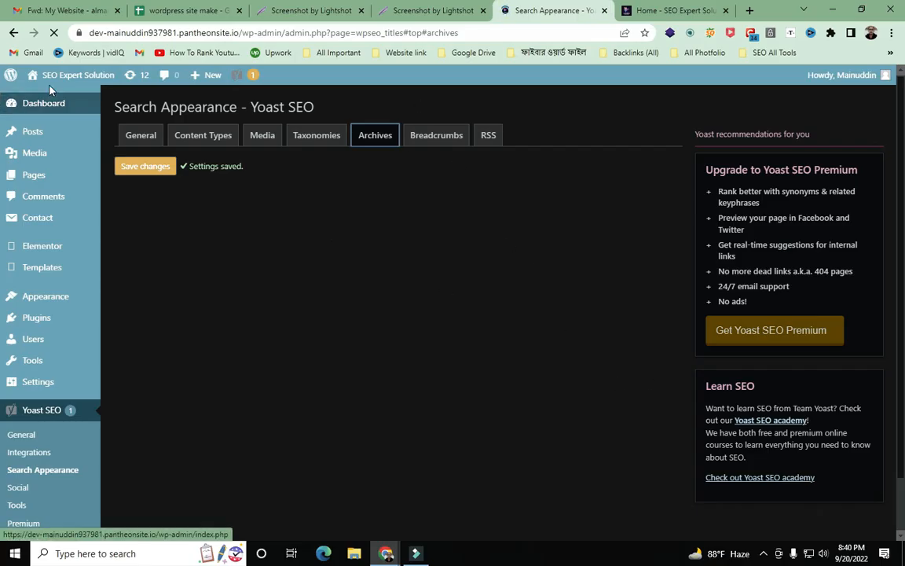
pyautogui.click(381, 137)
pyautogui.click(424, 137)
pyautogui.click(498, 137)
pyautogui.click(431, 137)
pyautogui.click(373, 136)
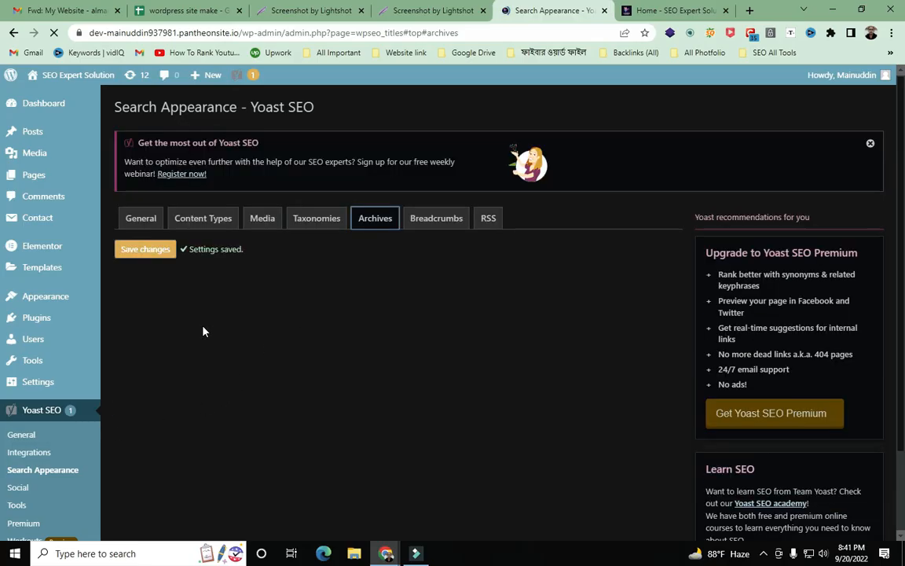
# - Review the Author archives options: archives On and shown in search results
pyautogui.scroll(-3, 337, 283)
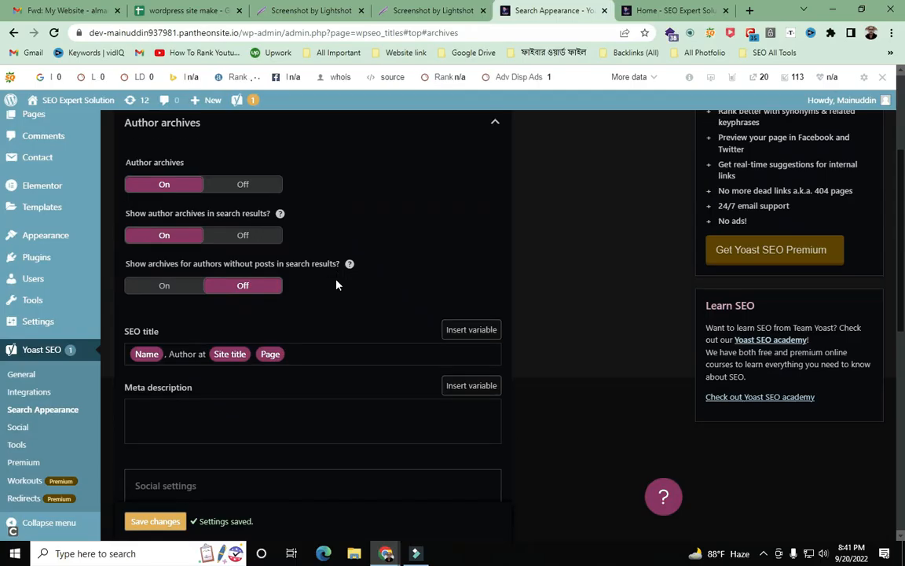
pyautogui.scroll(2, 336, 285)
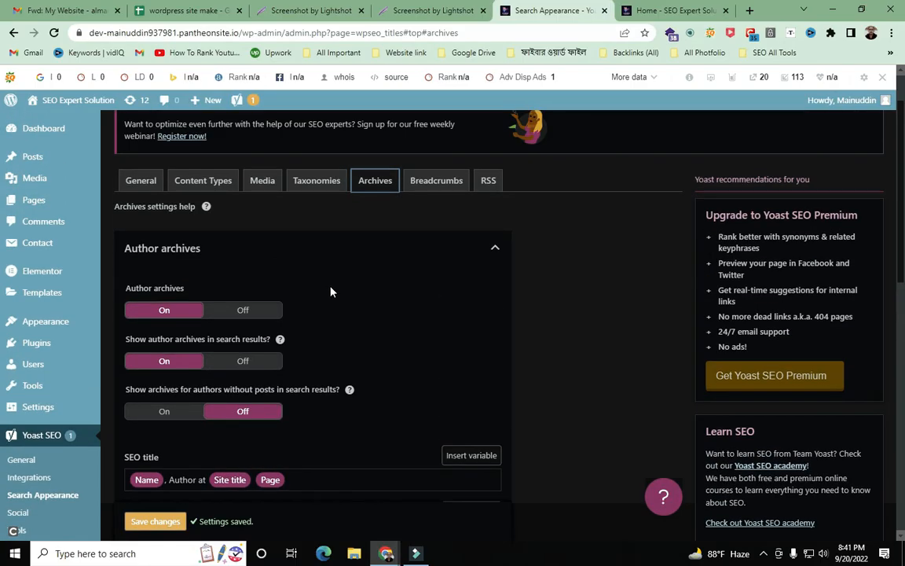
pyautogui.scroll(-3, 429, 285)
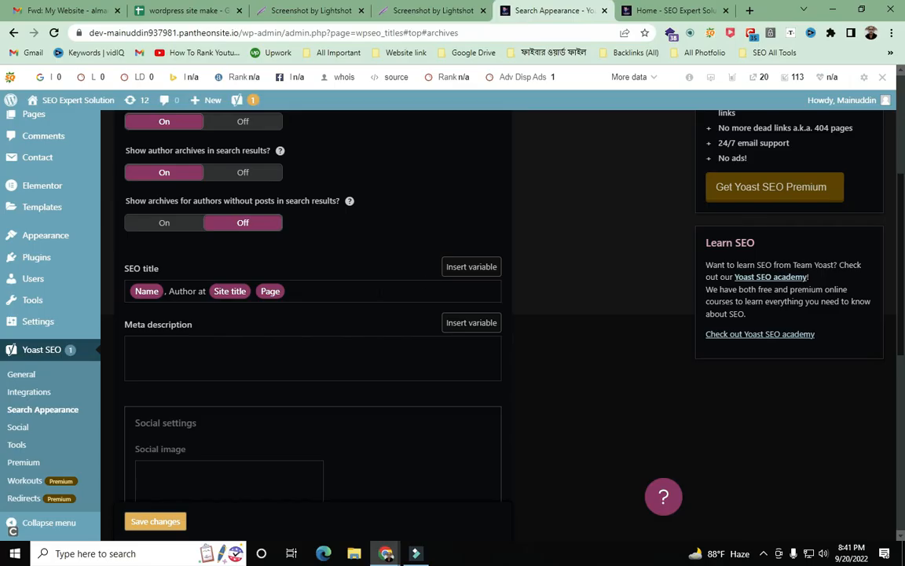
pyautogui.scroll(-3, 416, 285)
pyautogui.scroll(-3, 379, 297)
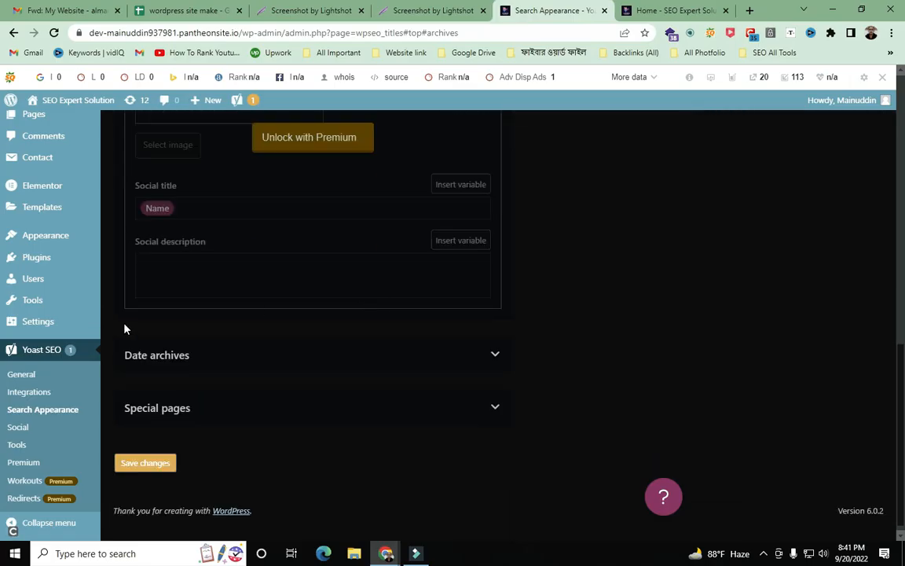
pyautogui.scroll(10, 290, 323)
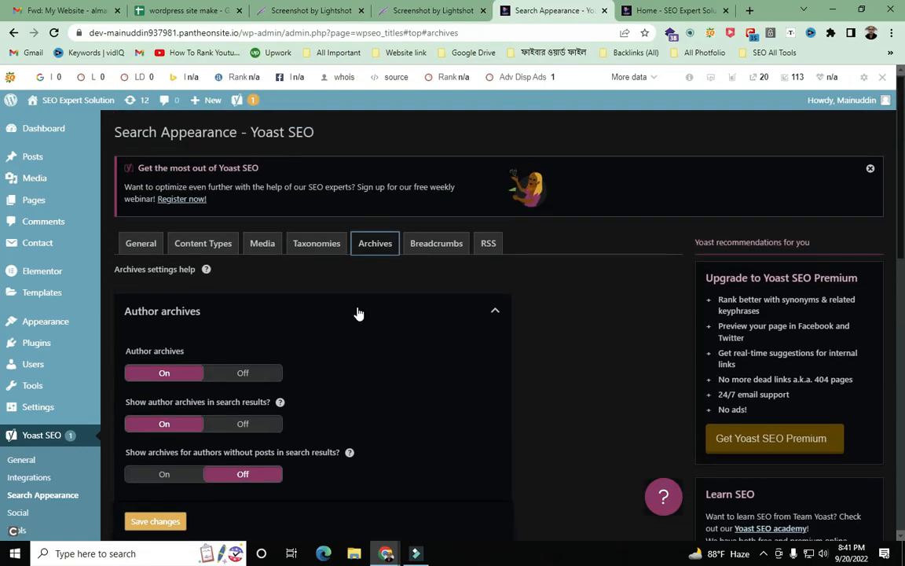
# - Look through the RSS feed and Breadcrumbs search-appearance settings
pyautogui.click(487, 248)
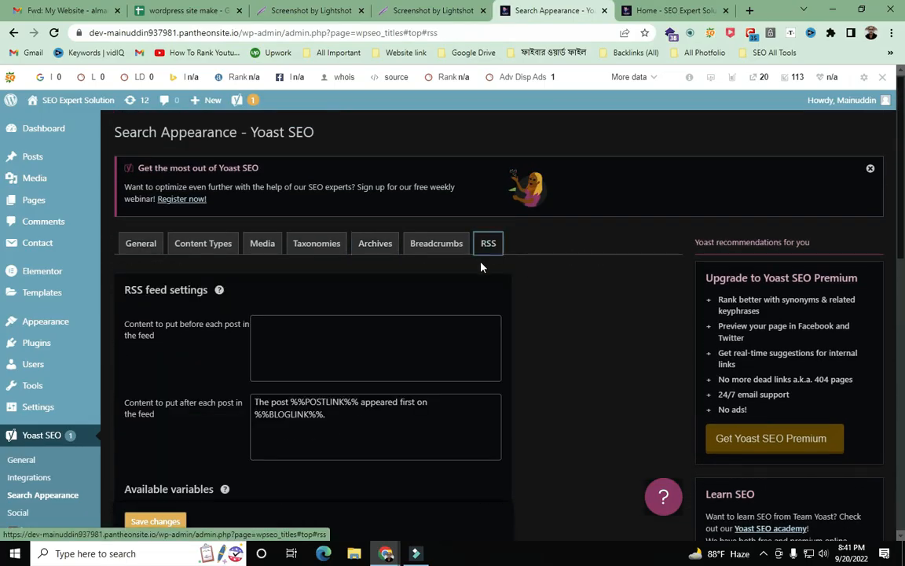
pyautogui.scroll(-5, 481, 265)
pyautogui.scroll(5, 471, 259)
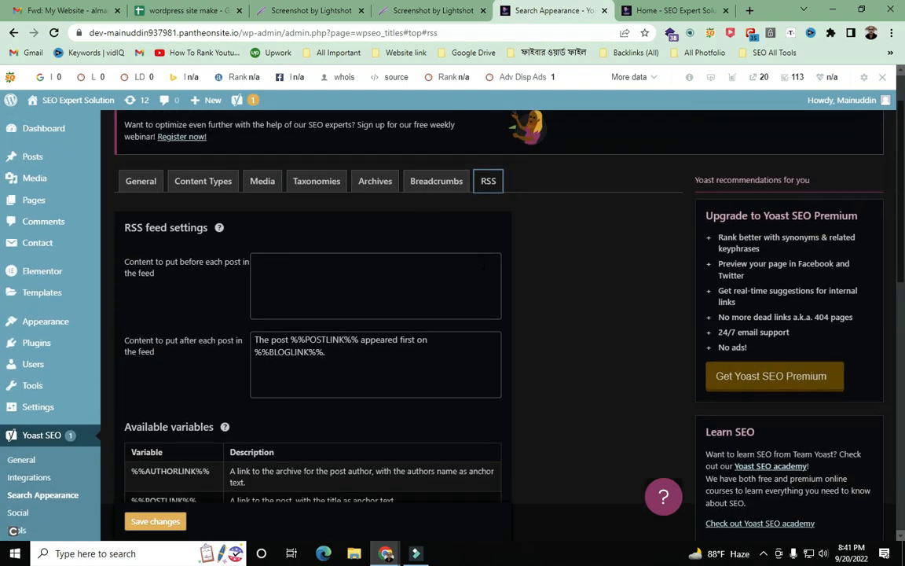
pyautogui.click(436, 243)
pyautogui.scroll(-6, 456, 248)
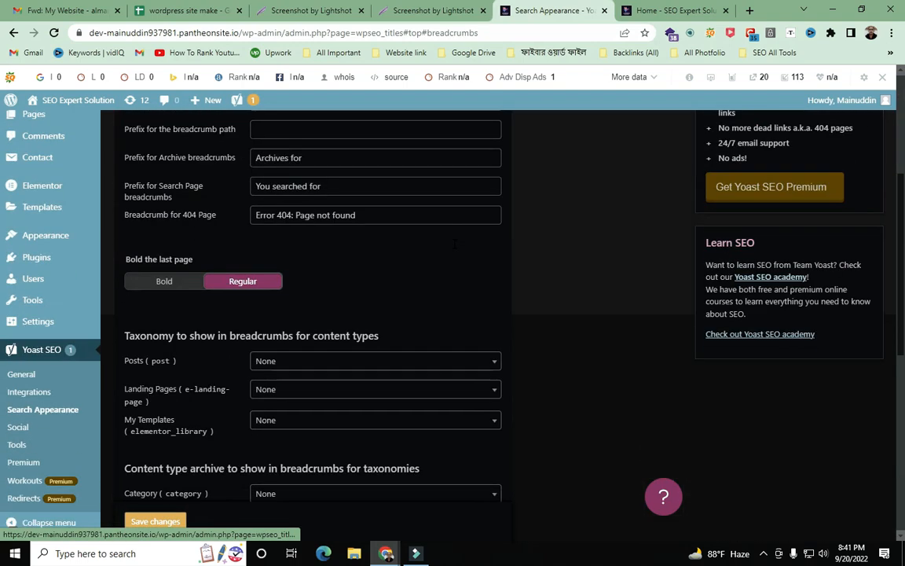
pyautogui.scroll(-3, 460, 257)
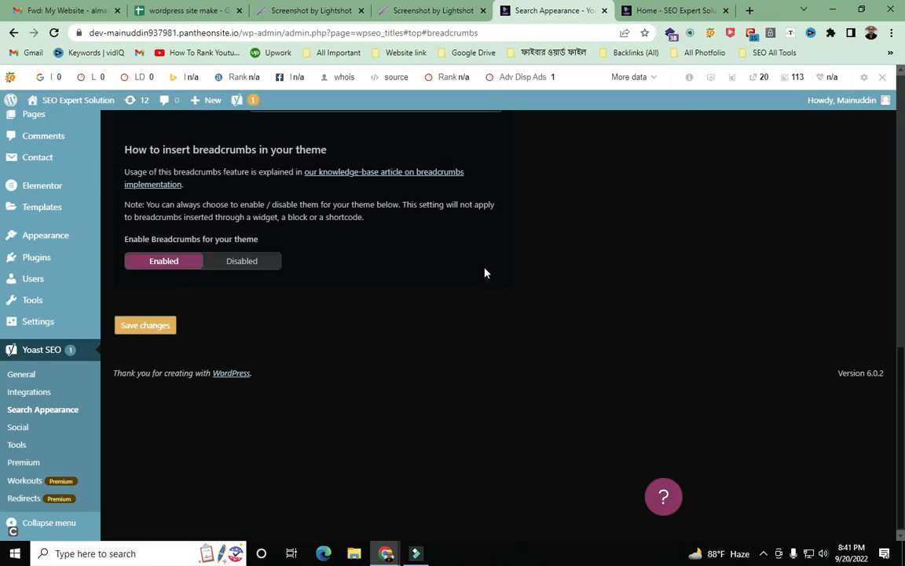
pyautogui.scroll(9, 483, 269)
pyautogui.scroll(1, 482, 262)
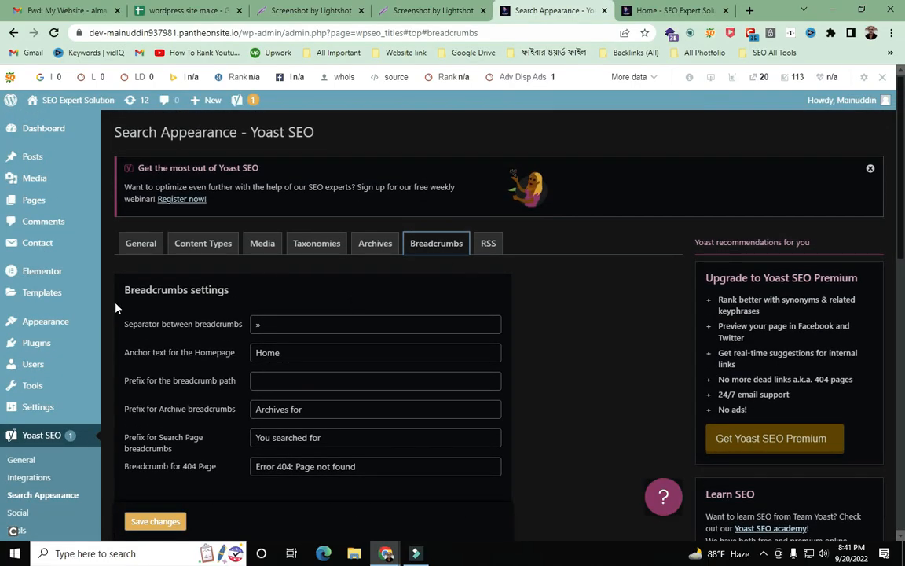
# - Check the Media and Taxonomies settings, ending on the Posts content-type settings
pyautogui.click(260, 243)
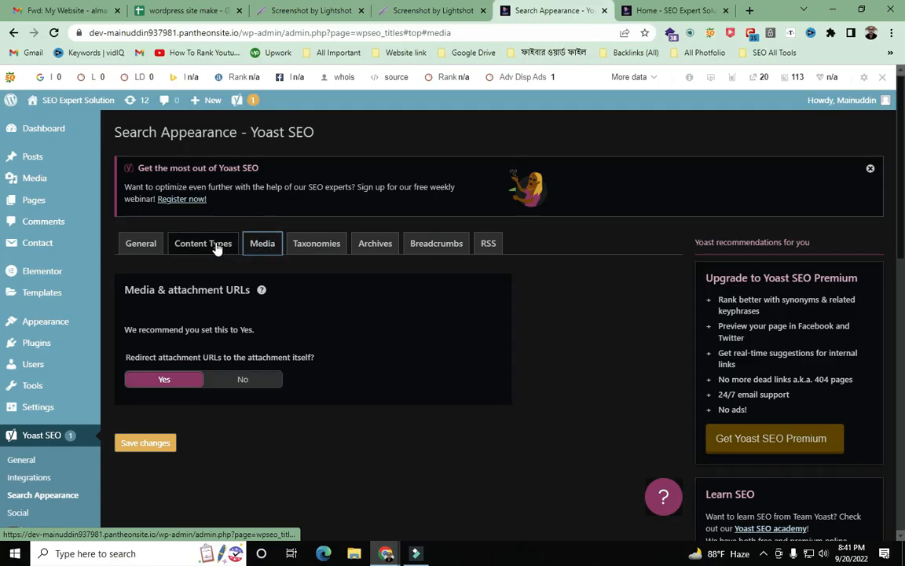
pyautogui.click(302, 248)
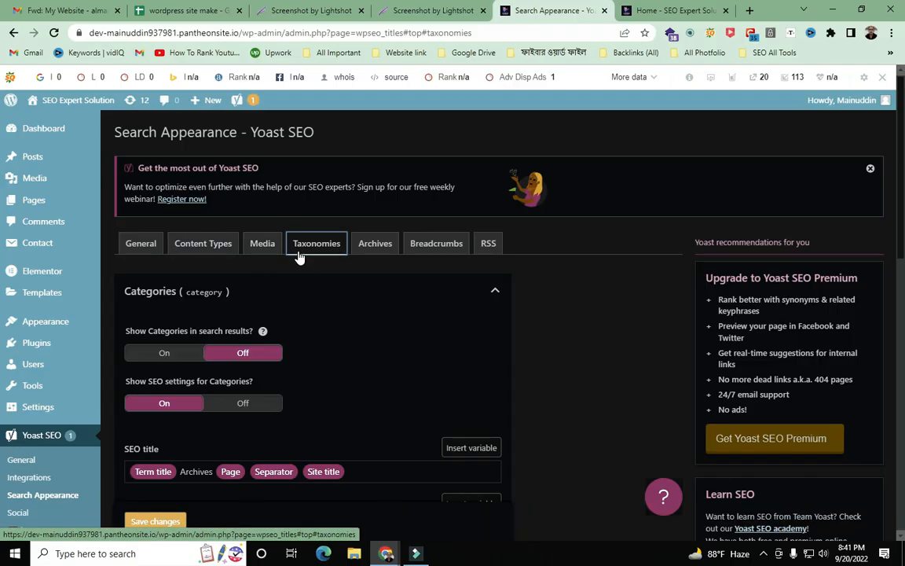
pyautogui.click(203, 252)
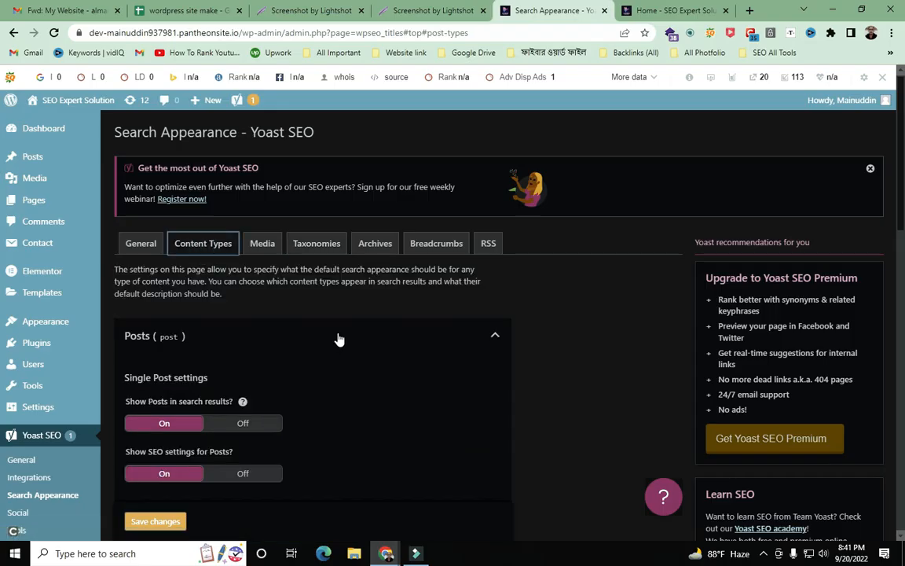
pyautogui.scroll(-2, 311, 371)
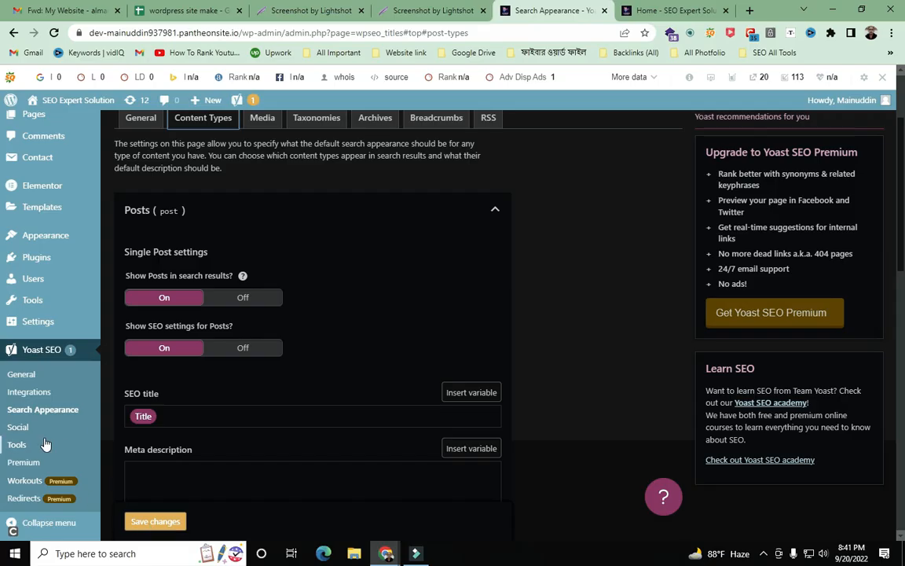
pyautogui.scroll(1, 43, 393)
pyautogui.moveTo(46, 422)
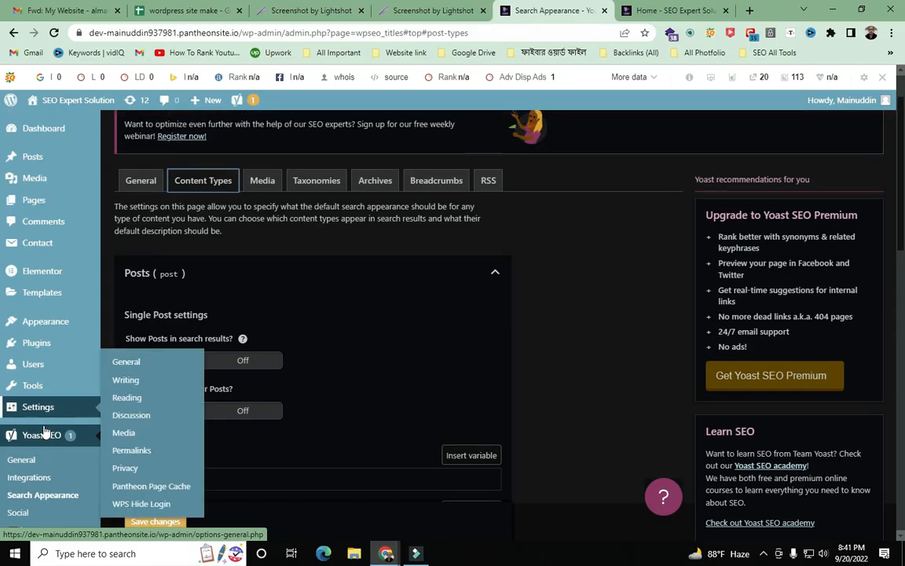
# - Open Yoast SEO's Social settings page and capture the full screen with Lightshot
pyautogui.click(22, 512)
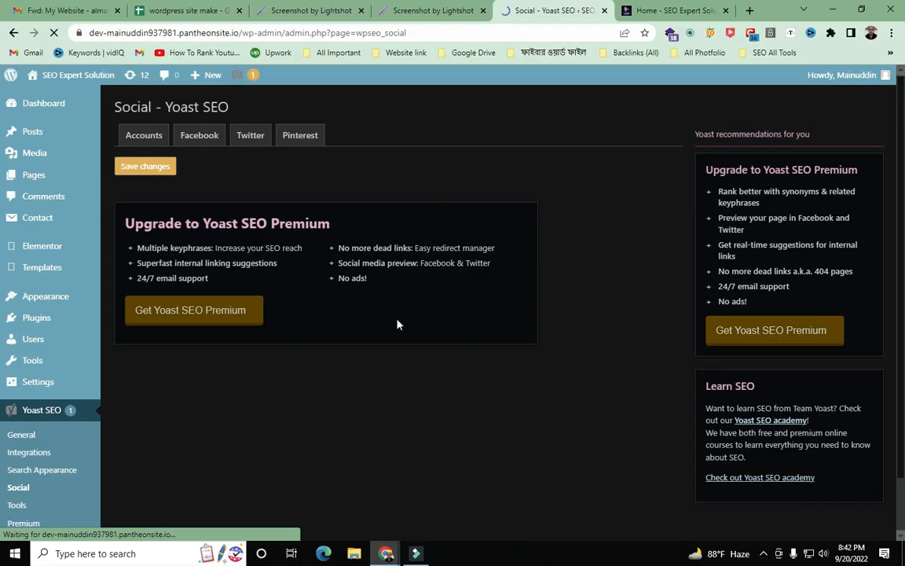
pyautogui.press('Print')
pyautogui.moveTo(0, 0); pyautogui.dragTo(904, 565)
# - Draw arrows at Social, Accounts, Facebook, Twitter and Pinterest on the capture, then close it
pyautogui.click(761, 476)
pyautogui.moveTo(235, 75); pyautogui.dragTo(16, 487)
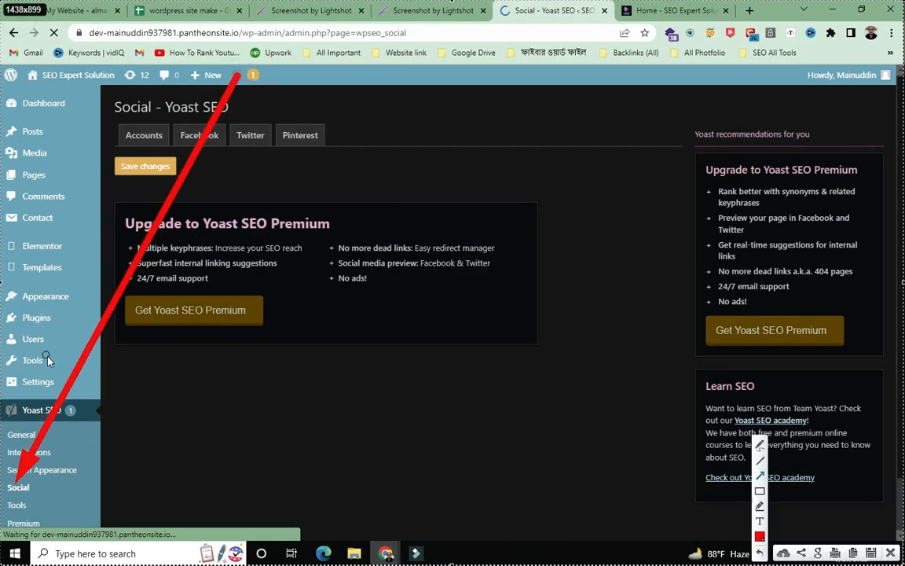
pyautogui.moveTo(173, 477)
pyautogui.mouseDown()
pyautogui.moveTo(173, 378)
pyautogui.moveTo(138, 132)
pyautogui.mouseUp()
pyautogui.moveTo(295, 367); pyautogui.dragTo(206, 143)
pyautogui.moveTo(336, 375); pyautogui.dragTo(251, 110)
pyautogui.moveTo(425, 351); pyautogui.dragTo(306, 153)
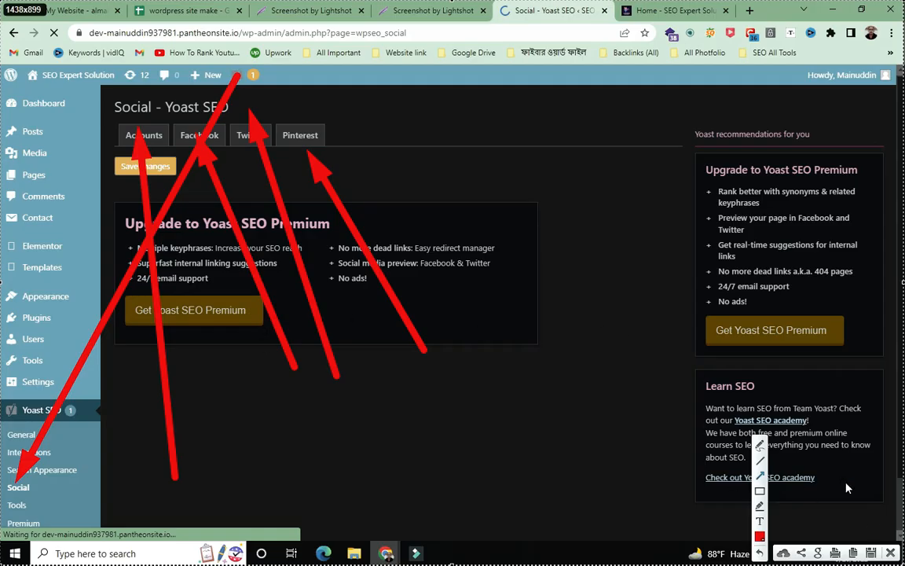
pyautogui.moveTo(196, 24)
pyautogui.mouseDown()
pyautogui.moveTo(157, 78)
pyautogui.moveTo(176, 107)
pyautogui.mouseUp()
pyautogui.moveTo(251, 43); pyautogui.dragTo(268, 110)
pyautogui.moveTo(299, 52); pyautogui.dragTo(296, 110)
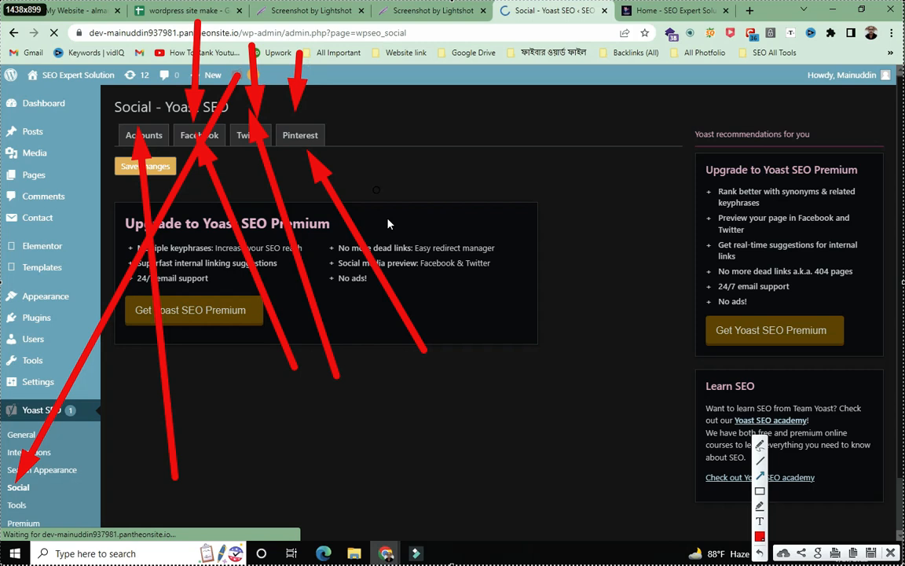
pyautogui.click(889, 554)
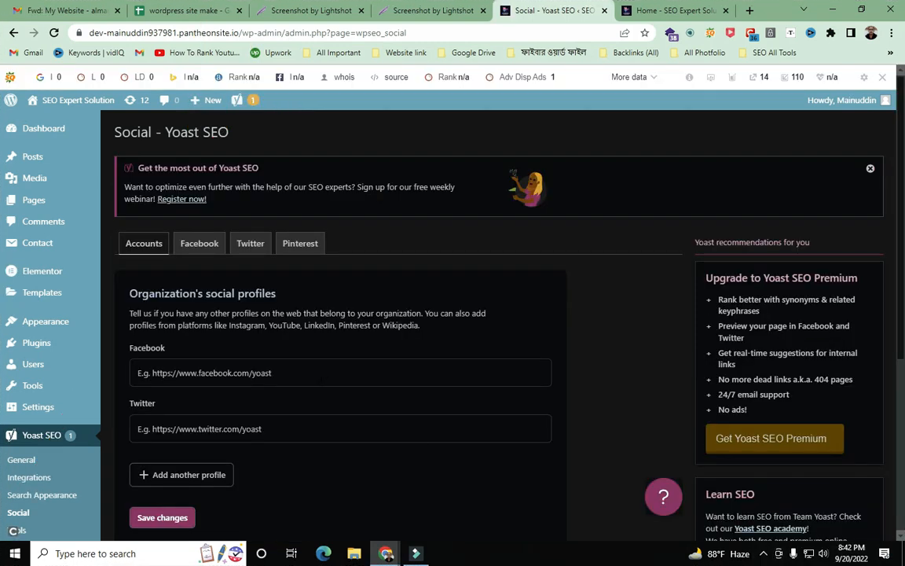
# - On the Accounts section, go through the Facebook, Twitter and extra profile fields and save
pyautogui.scroll(-3, 465, 293)
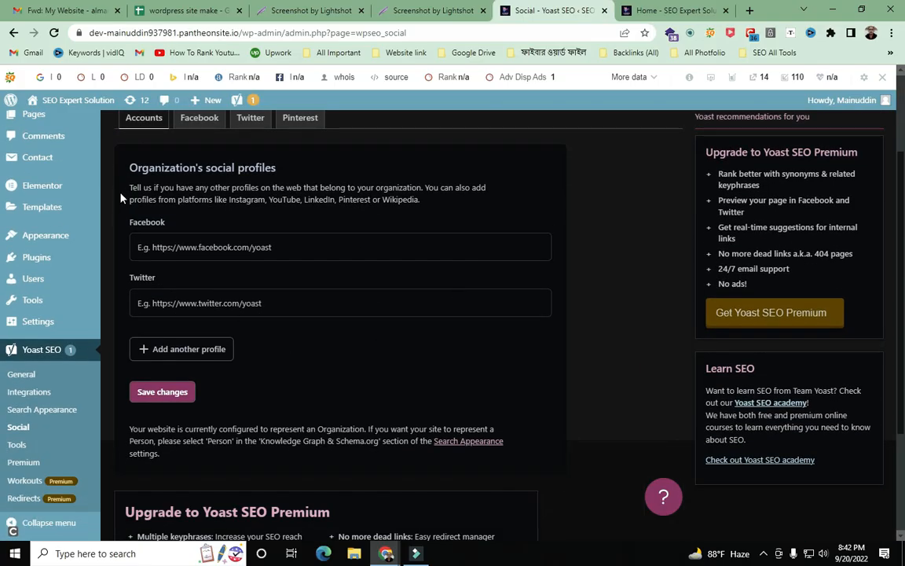
pyautogui.click(140, 121)
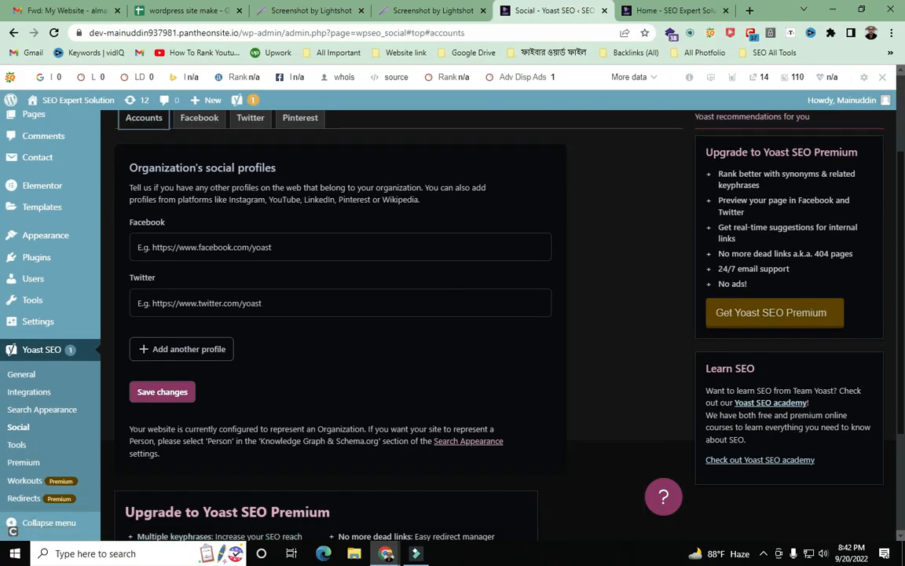
pyautogui.click(169, 248)
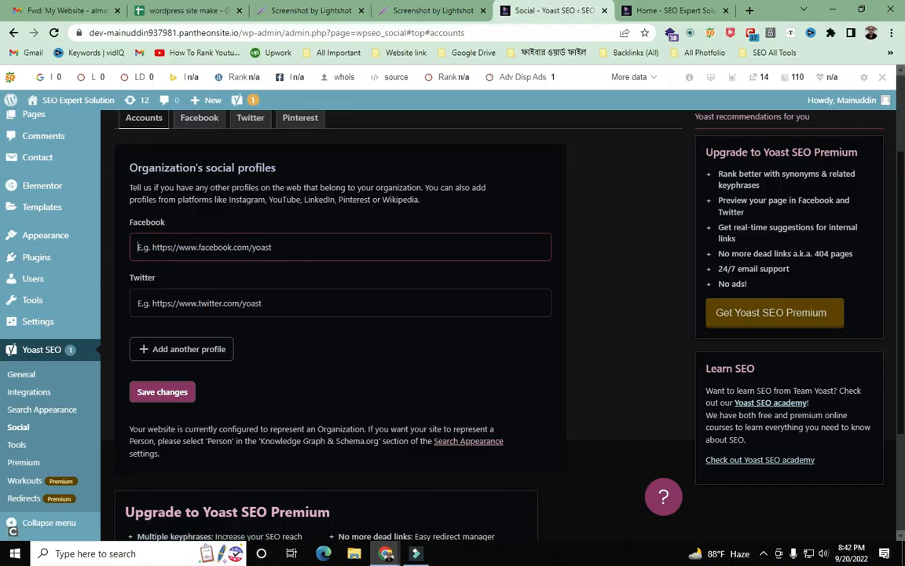
pyautogui.click(161, 303)
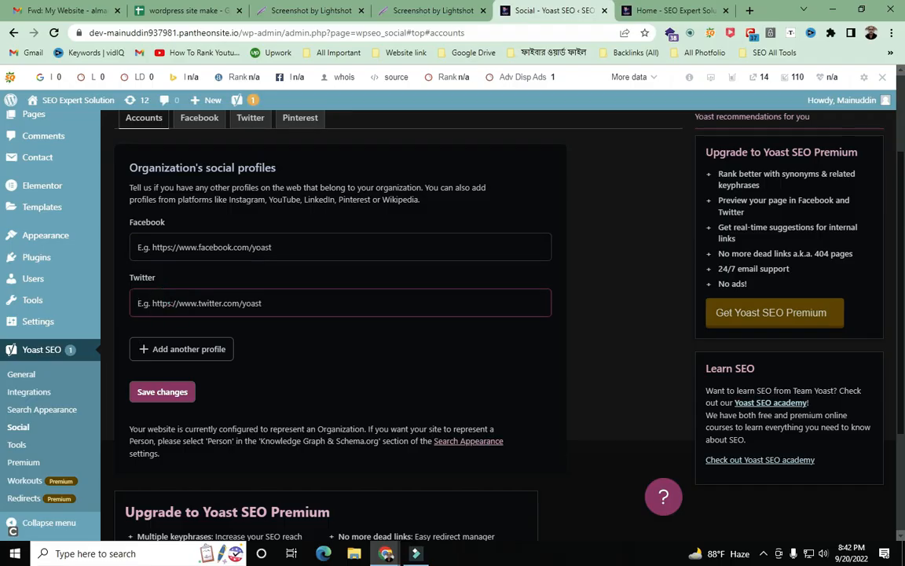
pyautogui.click(142, 351)
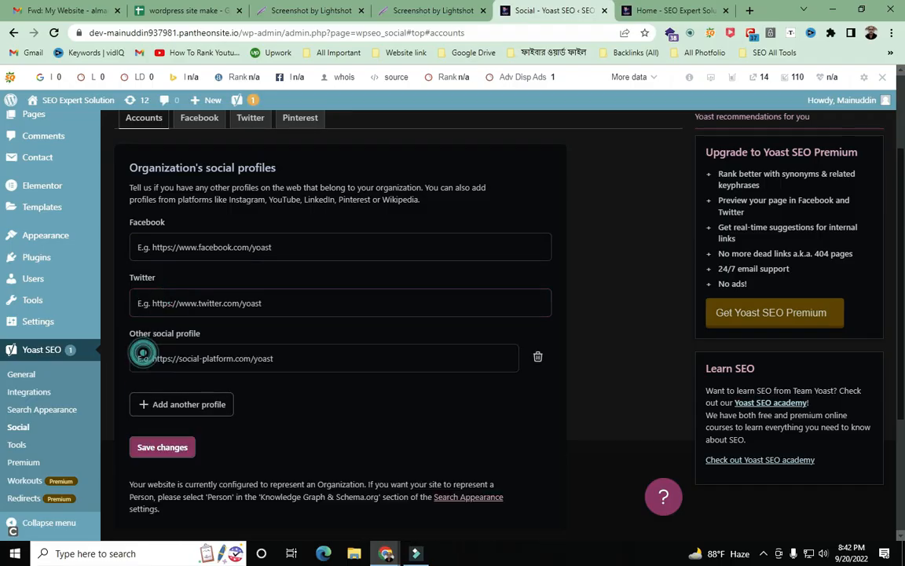
pyautogui.scroll(-1, 228, 346)
pyautogui.click(182, 301)
pyautogui.click(181, 302)
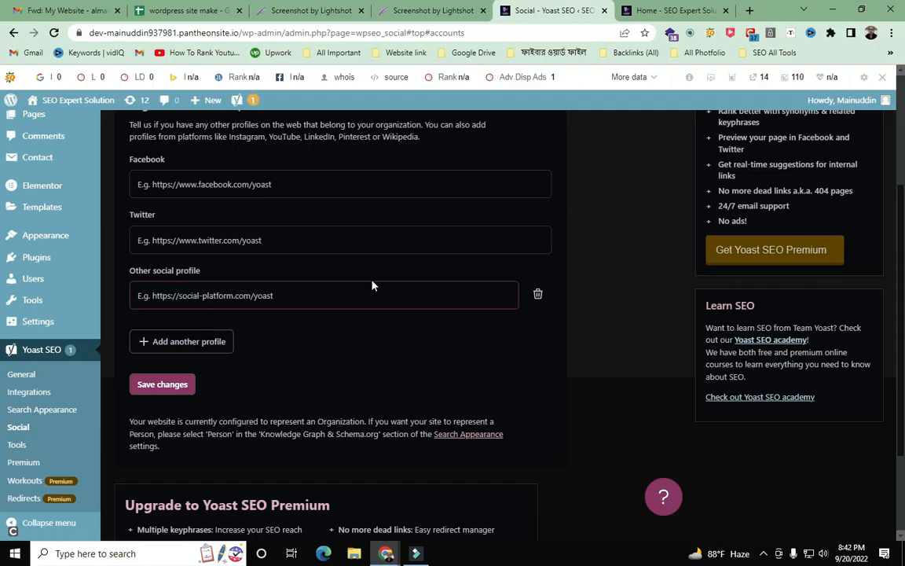
pyautogui.click(165, 384)
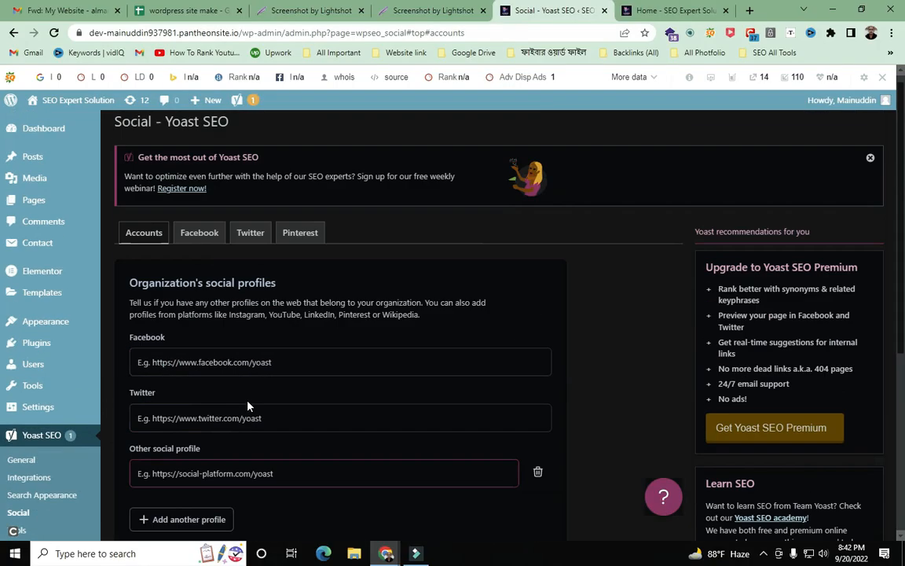
# - Review the Facebook, Twitter and Pinterest sections, then switch to the 'wordpress site make' spreadsheet
pyautogui.click(200, 248)
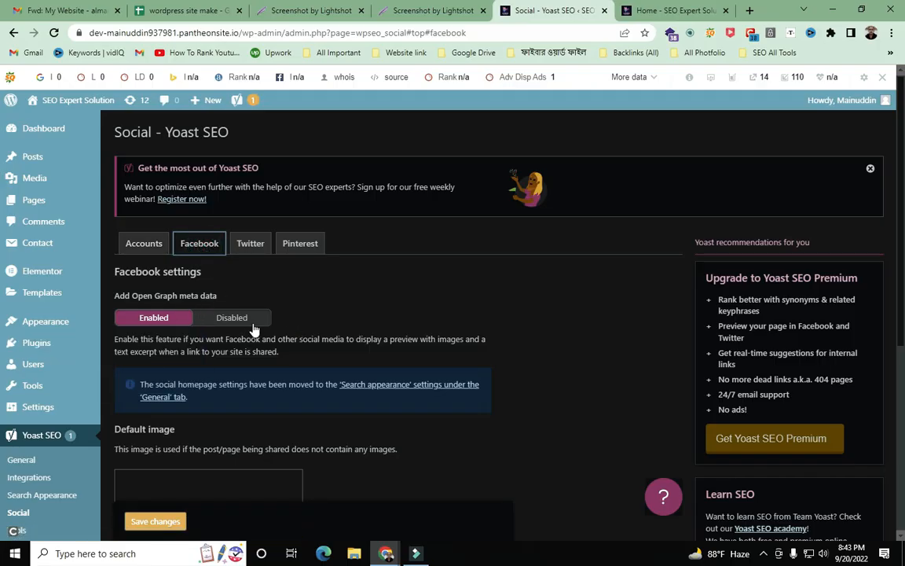
pyautogui.click(255, 250)
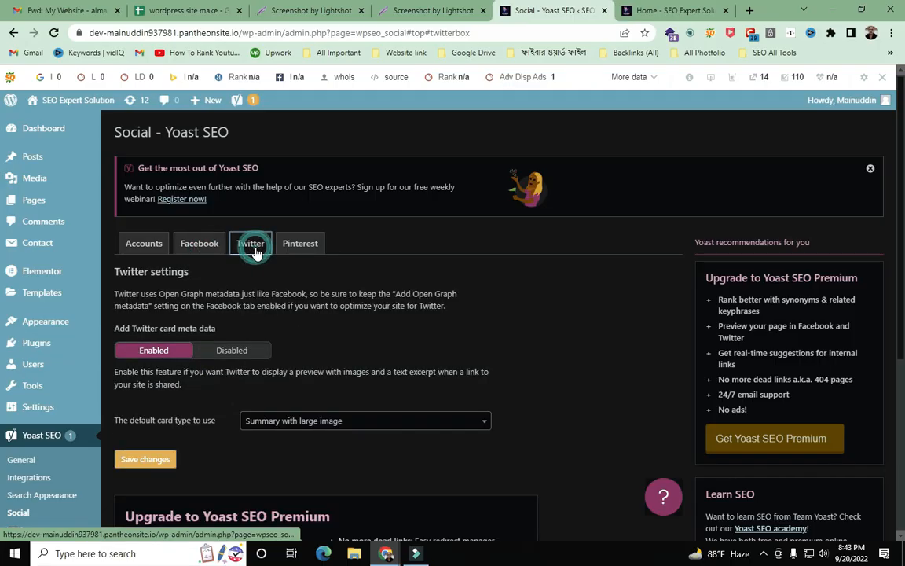
pyautogui.click(316, 244)
pyautogui.scroll(-3, 477, 377)
pyautogui.scroll(3, 492, 390)
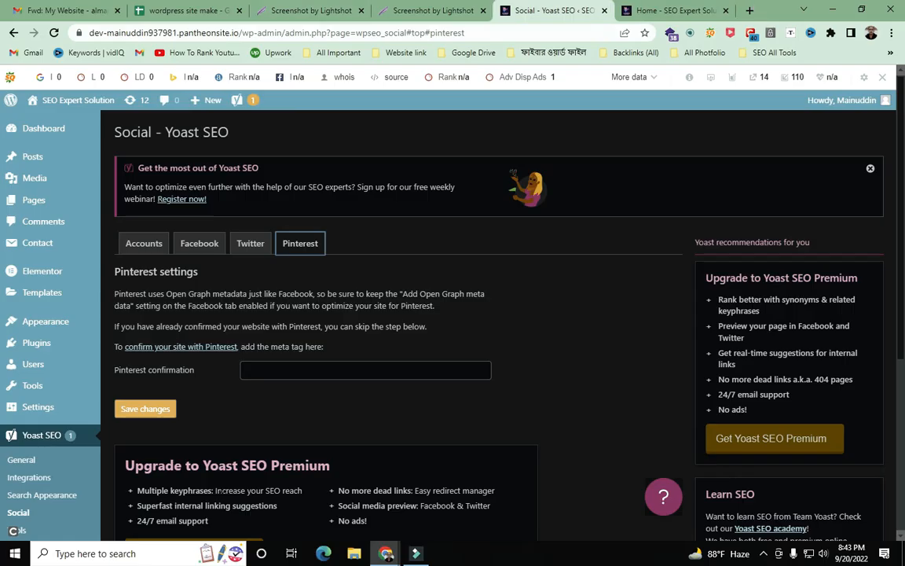
pyautogui.click(144, 243)
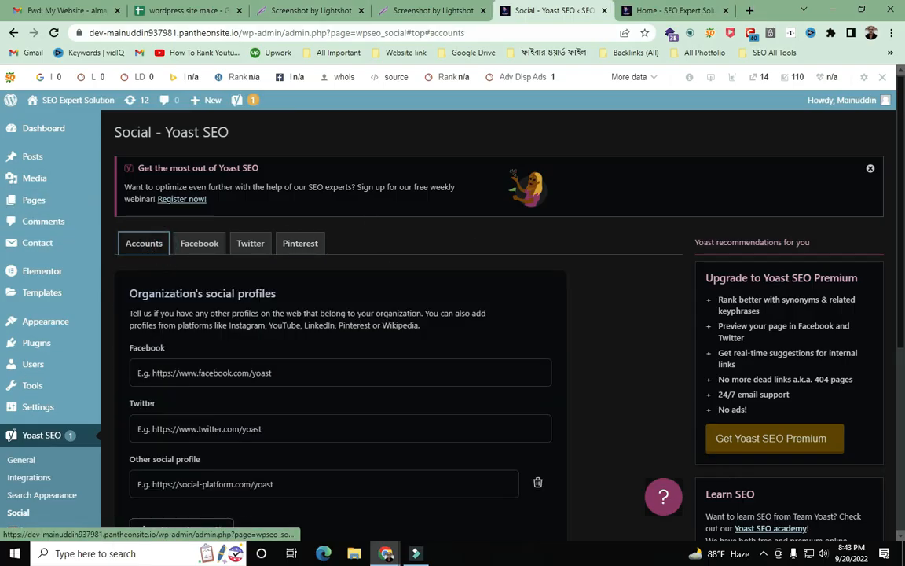
pyautogui.scroll(-5, 286, 319)
pyautogui.click(175, 11)
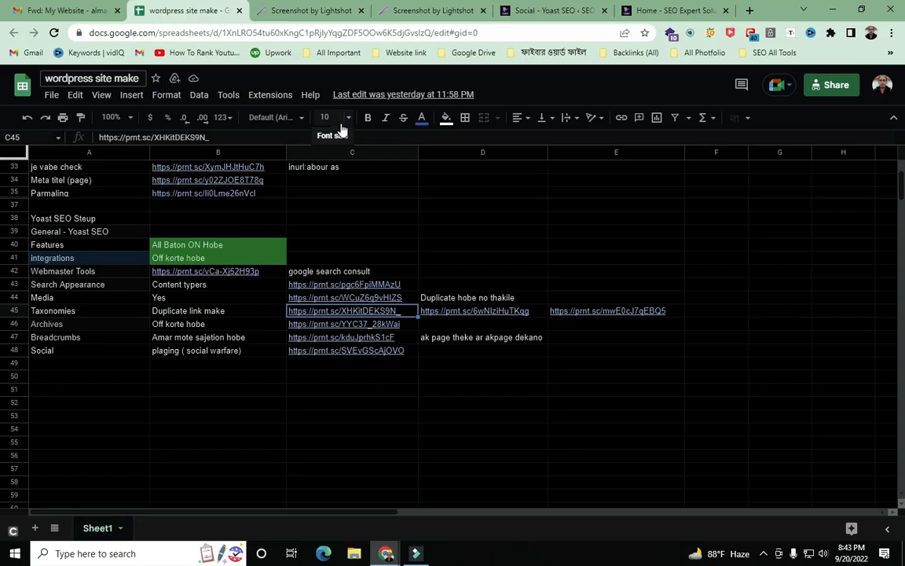
# - Copy 'social warfare' from cell B48's note and go back to the Yoast Social page
pyautogui.moveTo(389, 303)
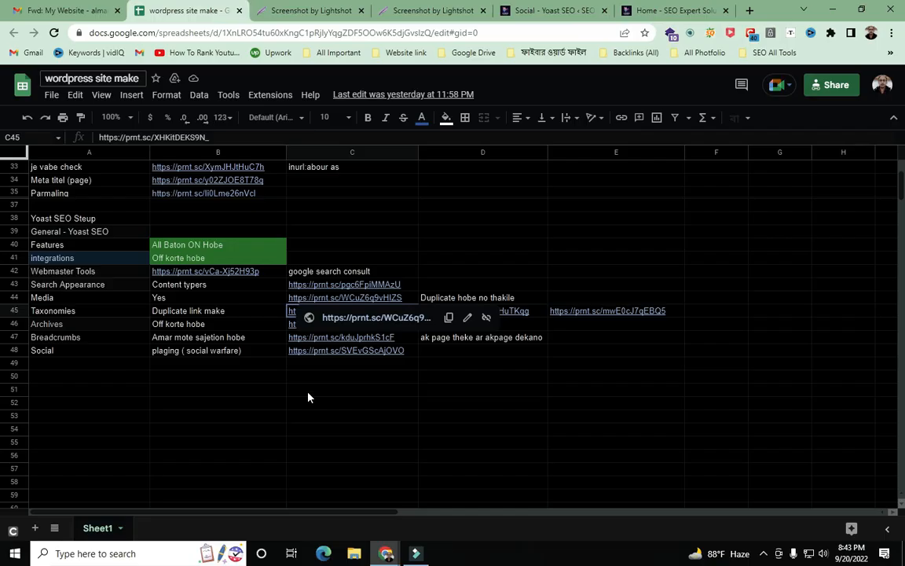
pyautogui.click(200, 354)
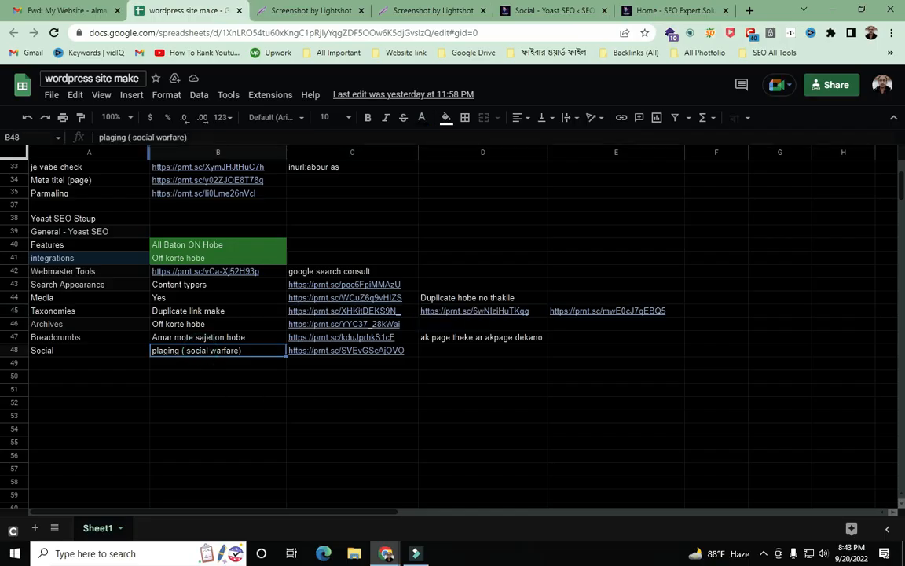
pyautogui.moveTo(132, 138); pyautogui.dragTo(186, 138)
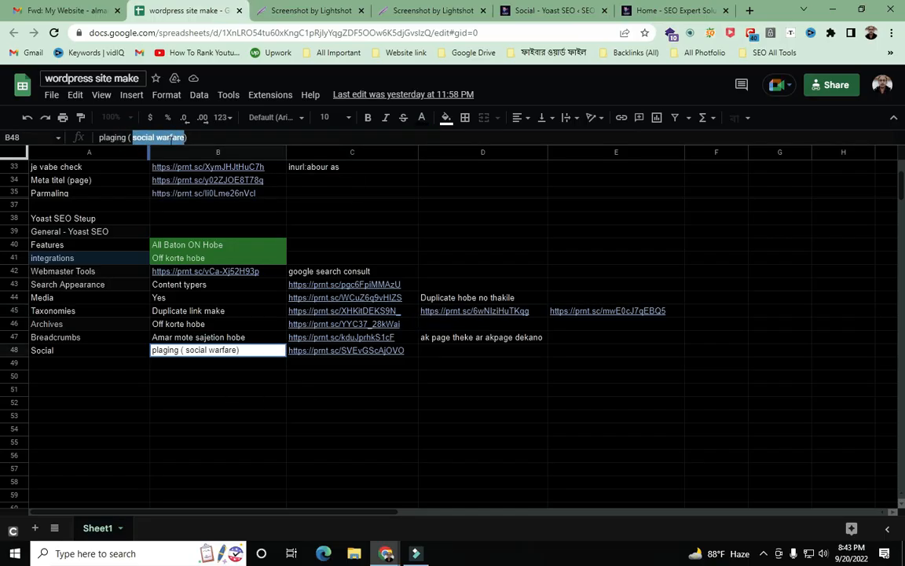
pyautogui.rightClick(170, 138)
pyautogui.click(200, 183)
pyautogui.moveTo(393, 351)
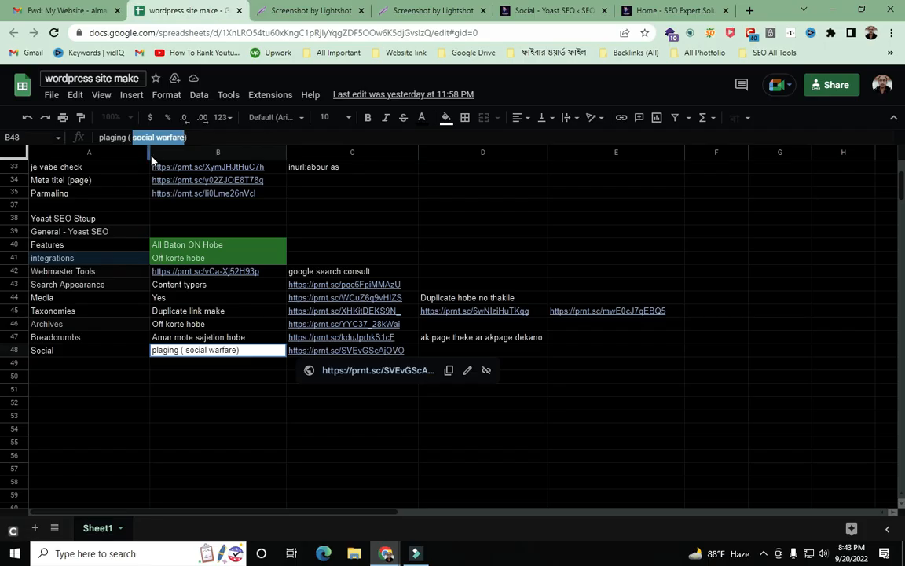
pyautogui.click(309, 10)
pyautogui.click(533, 12)
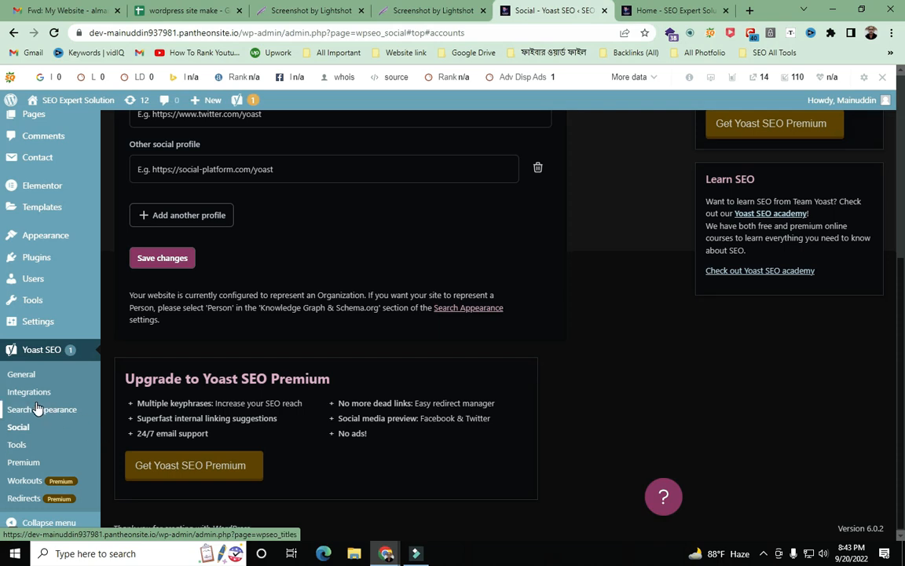
# - Go to Plugins > Add New in the admin sidebar to reach the Add Plugins page
pyautogui.scroll(3, 331, 252)
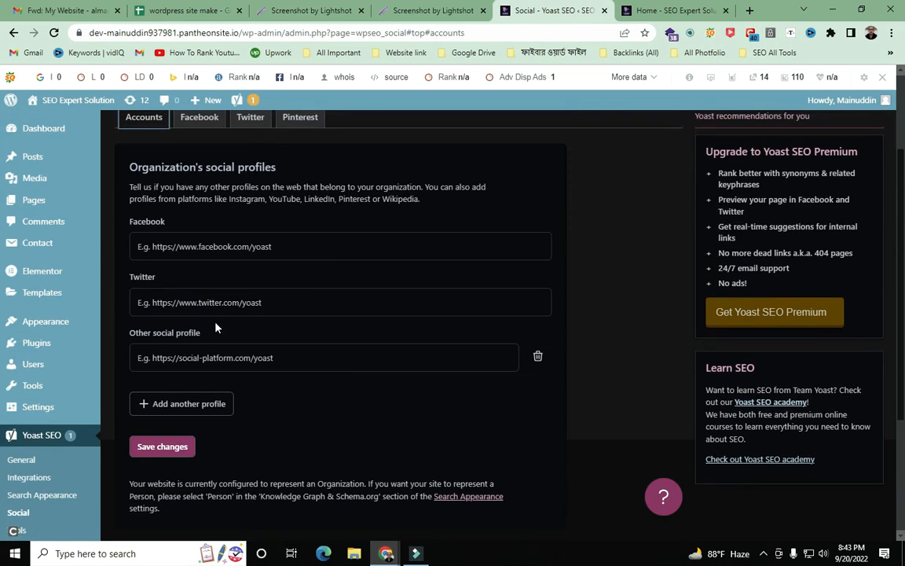
pyautogui.scroll(2, 217, 328)
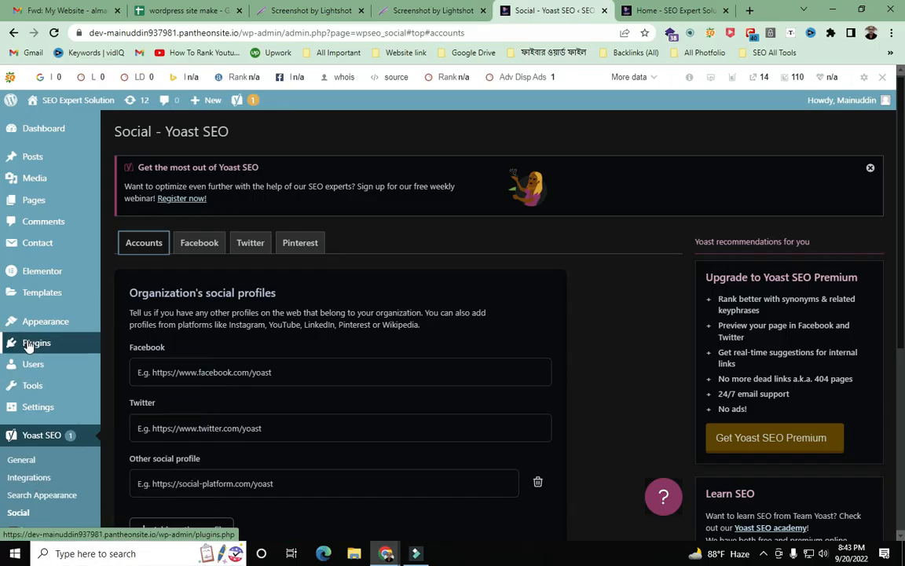
pyautogui.moveTo(27, 346)
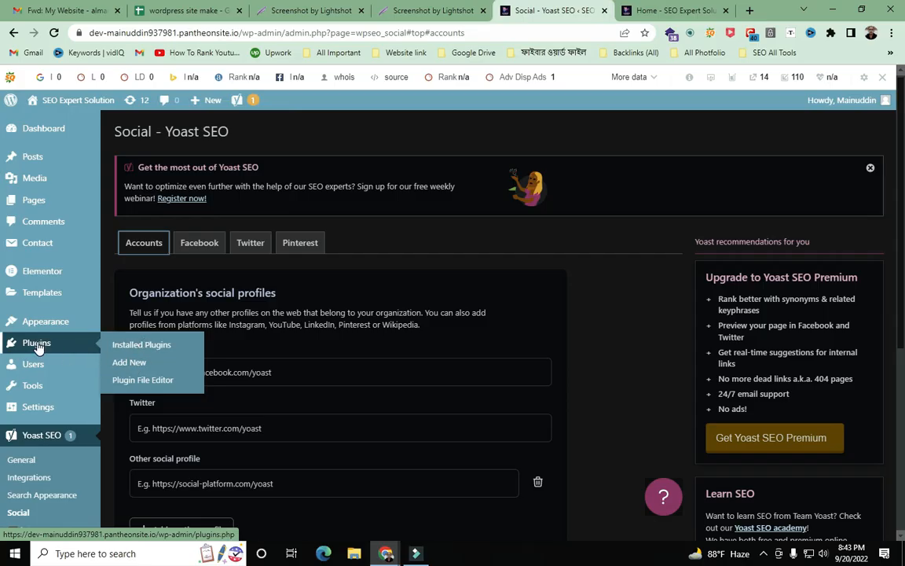
pyautogui.click(128, 365)
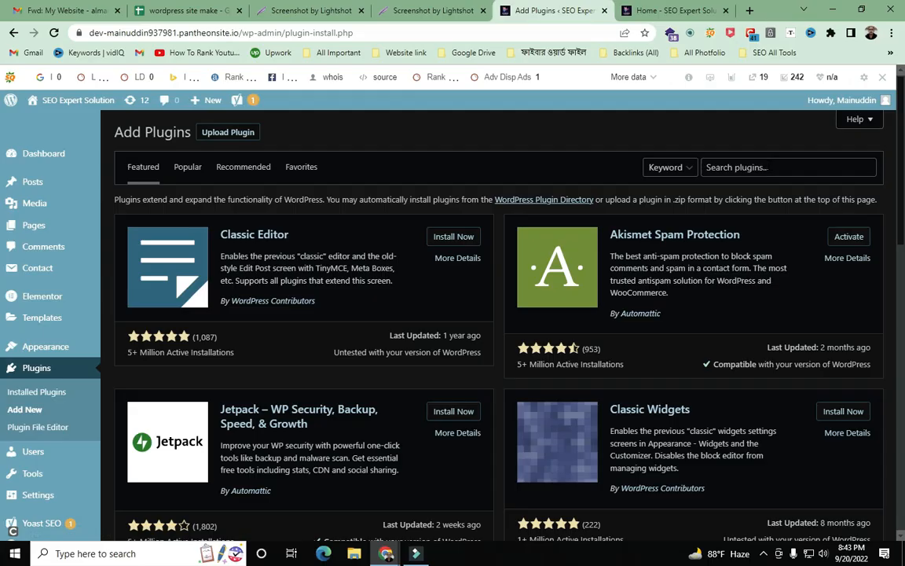
# - Search plugins for the pasted 'social warfare' and take a full-screen Lightshot capture
pyautogui.rightClick(767, 169)
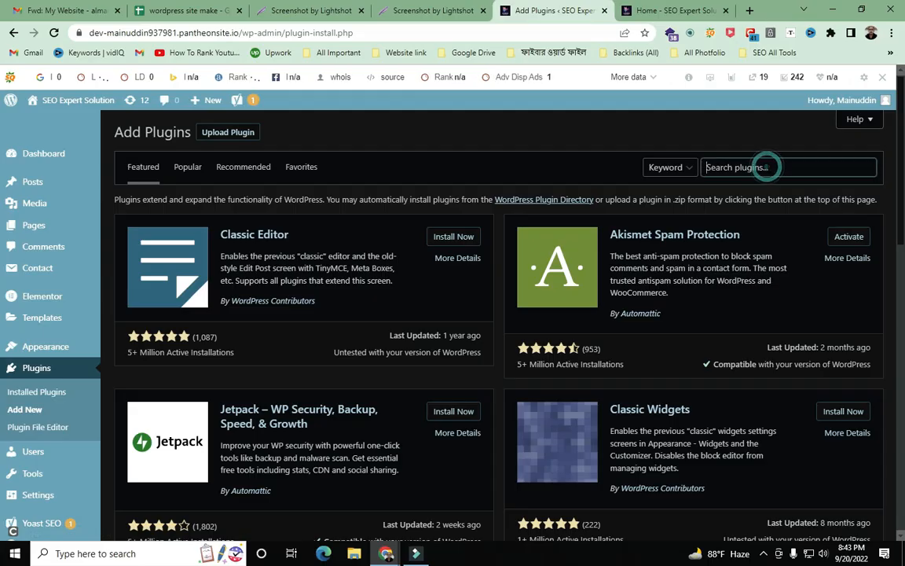
pyautogui.click(798, 263)
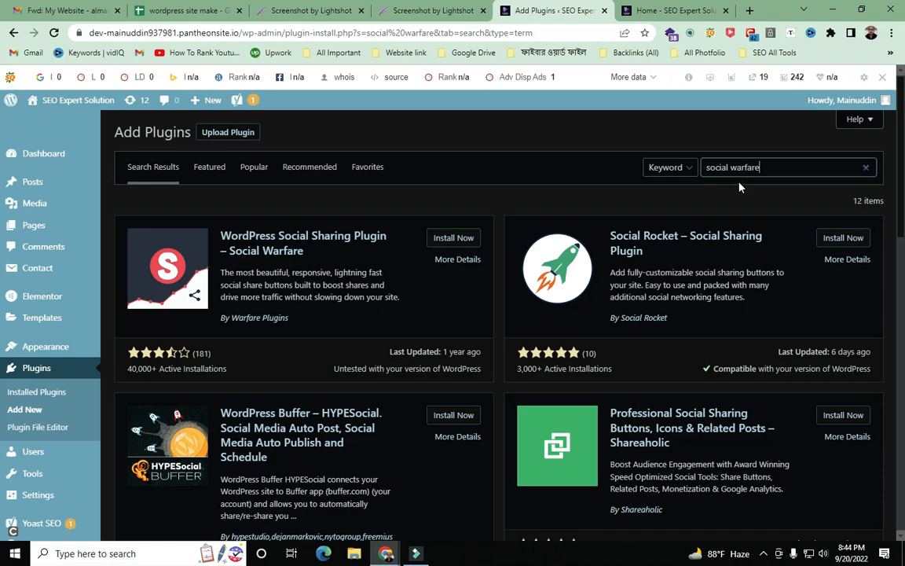
pyautogui.press('Print')
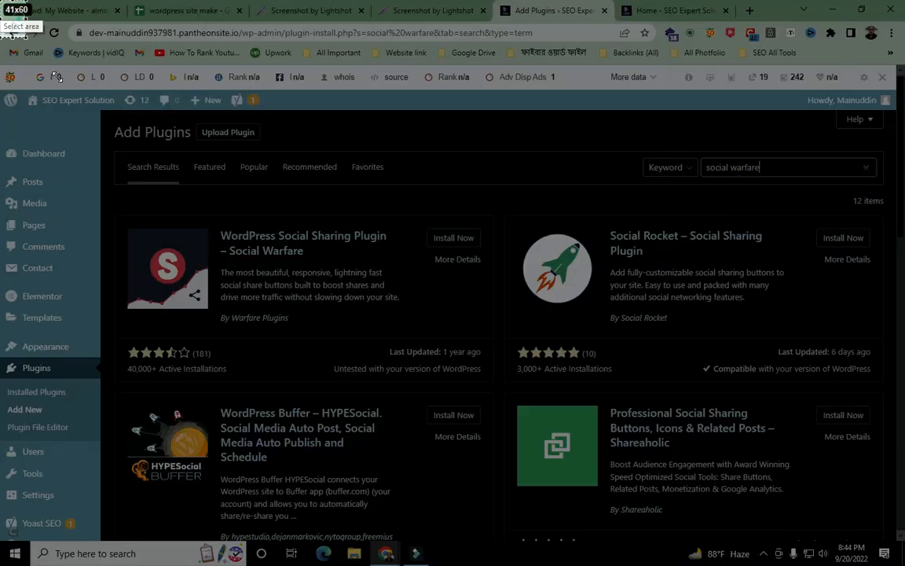
pyautogui.moveTo(1, 1); pyautogui.dragTo(904, 565)
# - Arrow the Social Warfare result and its star rating, then install and activate the plugin
pyautogui.click(763, 475)
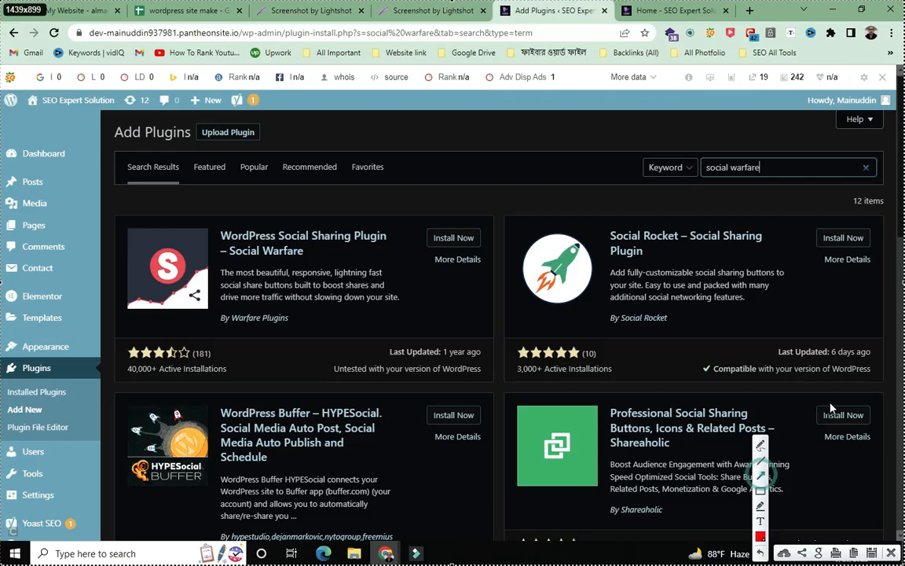
pyautogui.moveTo(424, 33); pyautogui.dragTo(335, 231)
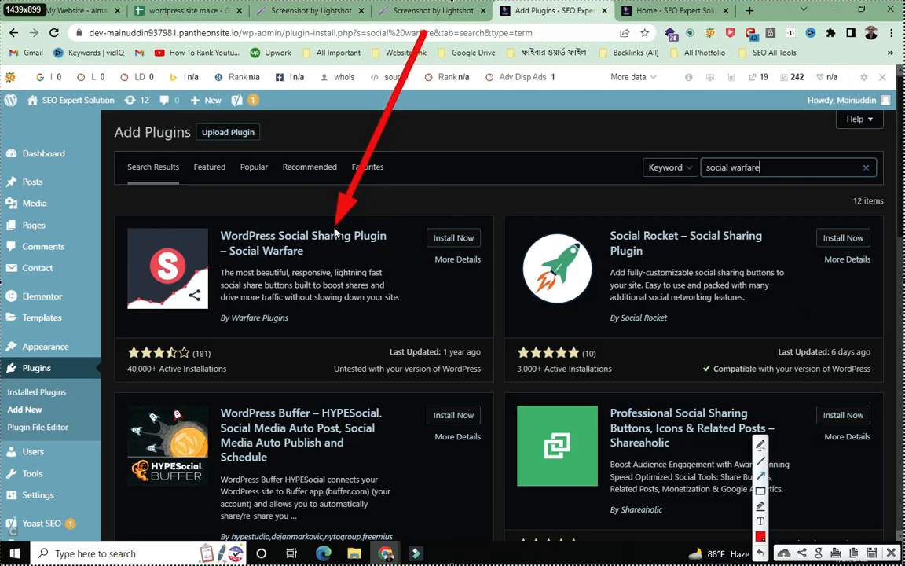
pyautogui.moveTo(49, 82); pyautogui.dragTo(220, 224)
pyautogui.moveTo(595, 492); pyautogui.dragTo(414, 262)
pyautogui.moveTo(2, 109)
pyautogui.mouseDown()
pyautogui.moveTo(130, 228)
pyautogui.moveTo(159, 322)
pyautogui.mouseUp()
pyautogui.moveTo(147, 518)
pyautogui.mouseDown()
pyautogui.moveTo(261, 359)
pyautogui.moveTo(263, 314)
pyautogui.moveTo(275, 295)
pyautogui.moveTo(291, 308)
pyautogui.mouseUp()
pyautogui.click(890, 553)
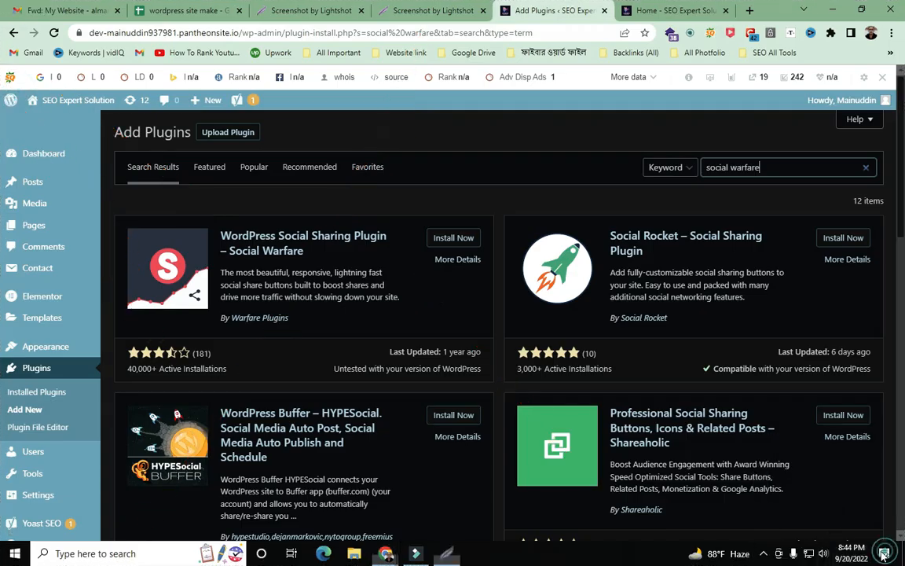
pyautogui.click(459, 241)
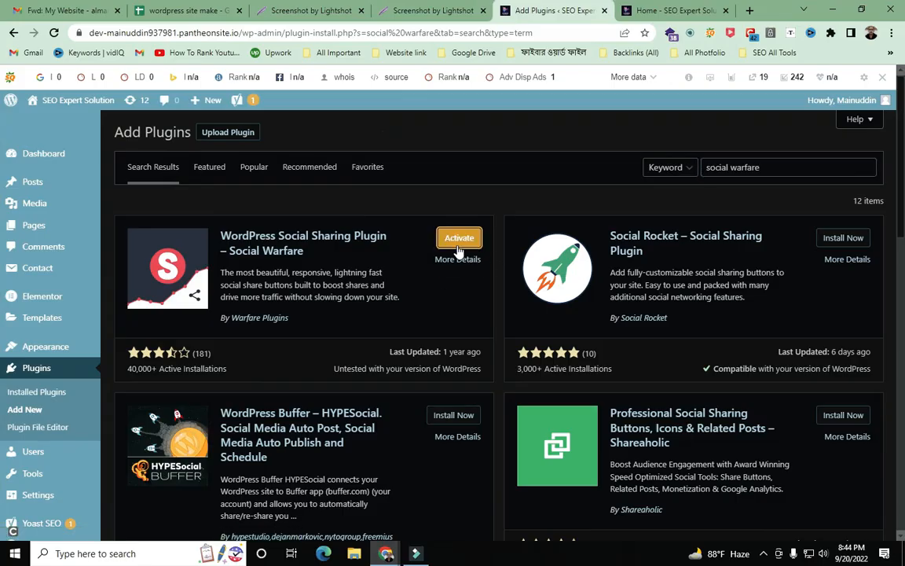
pyautogui.click(467, 245)
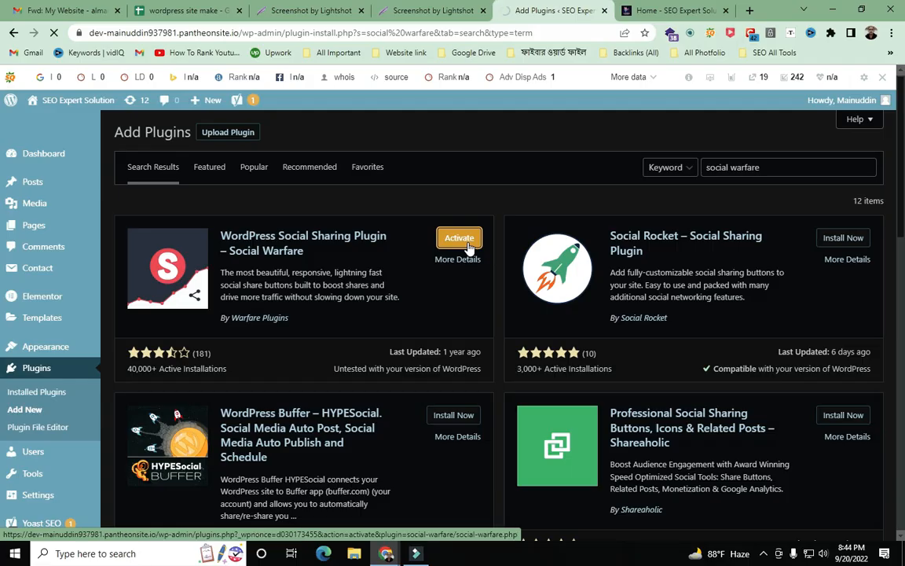
# - Reload the Home page and scroll to the Twitter, Facebook, LinkedIn and Pinterest share buttons
pyautogui.click(658, 9)
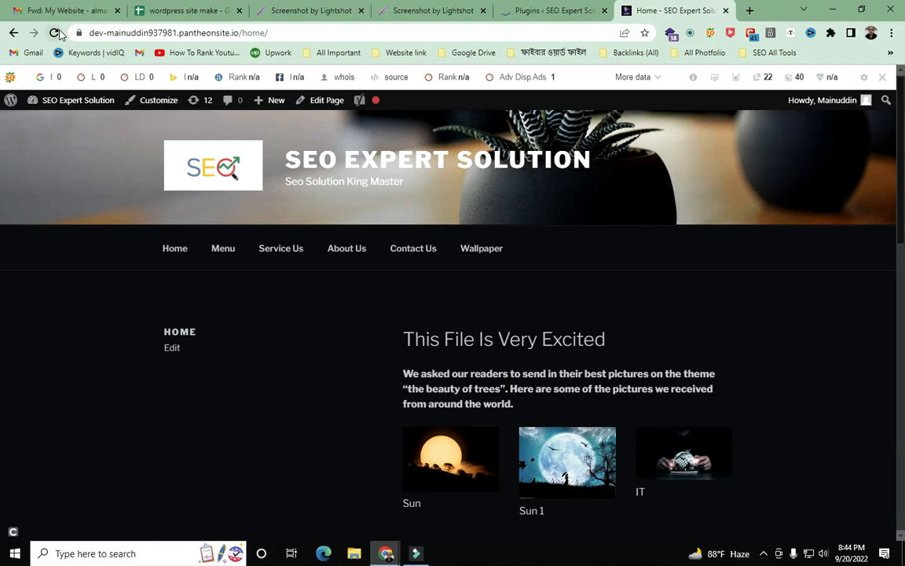
pyautogui.scroll(-10, 181, 226)
pyautogui.scroll(-2, 189, 243)
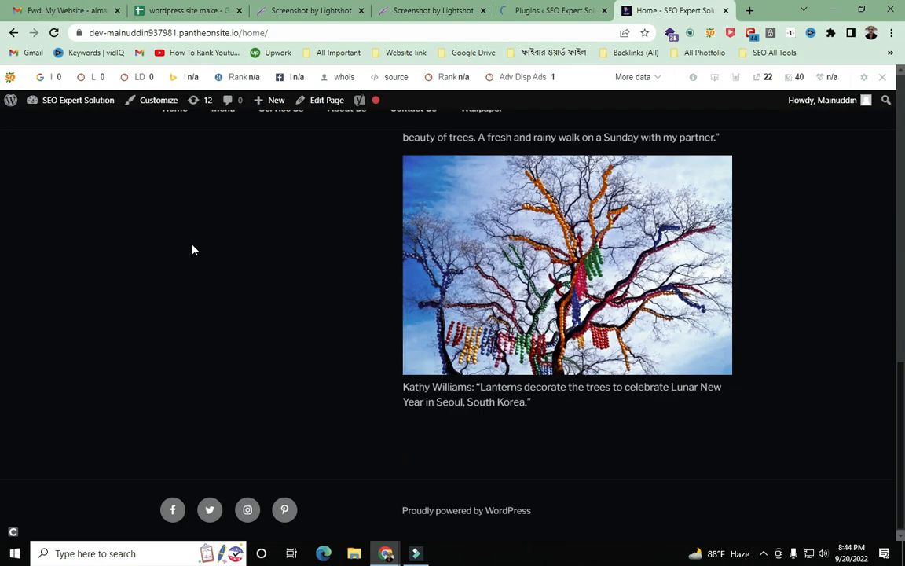
pyautogui.scroll(12, 193, 250)
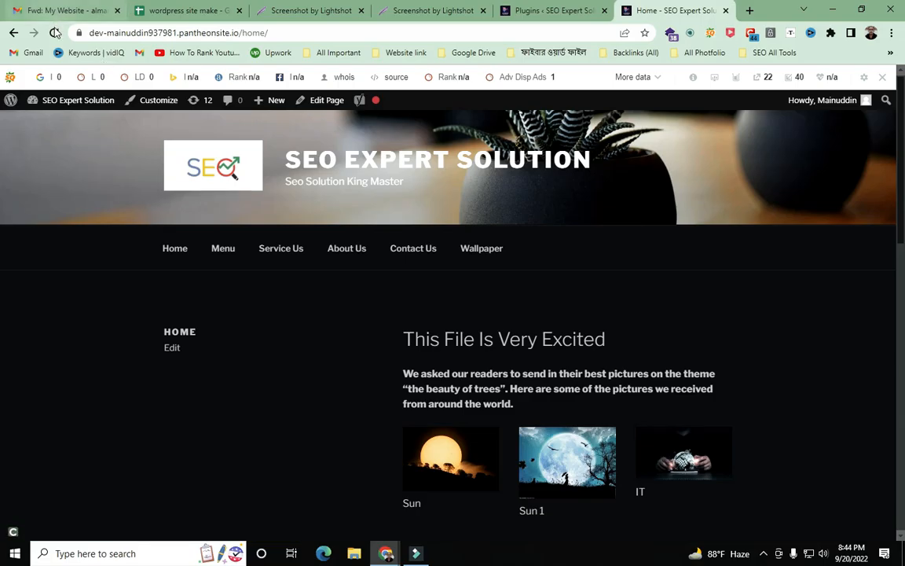
pyautogui.click(242, 161)
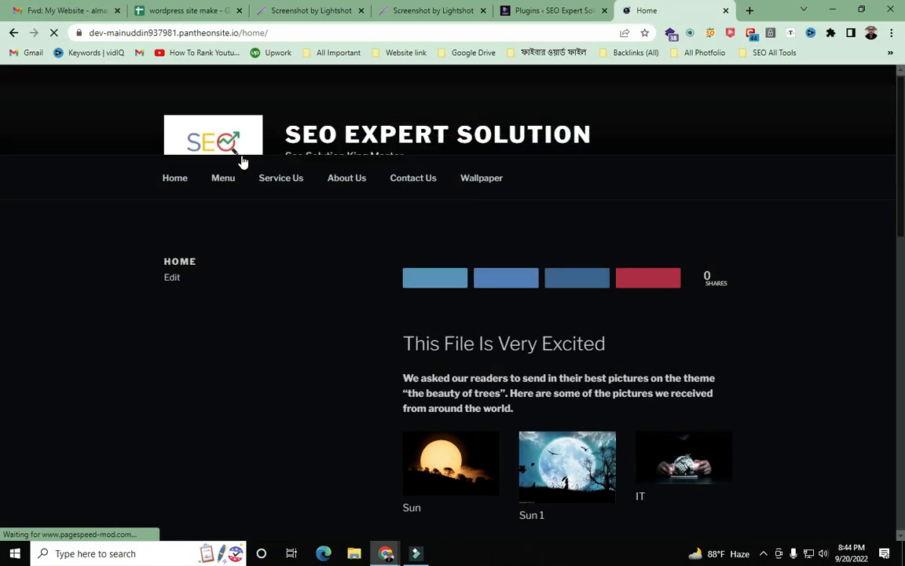
pyautogui.scroll(-1, 273, 396)
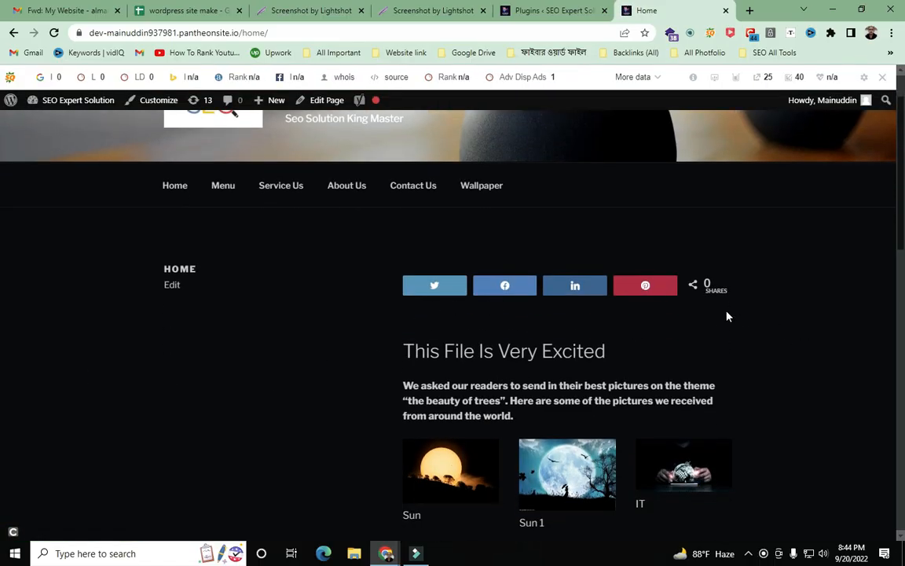
pyautogui.scroll(-15, 727, 316)
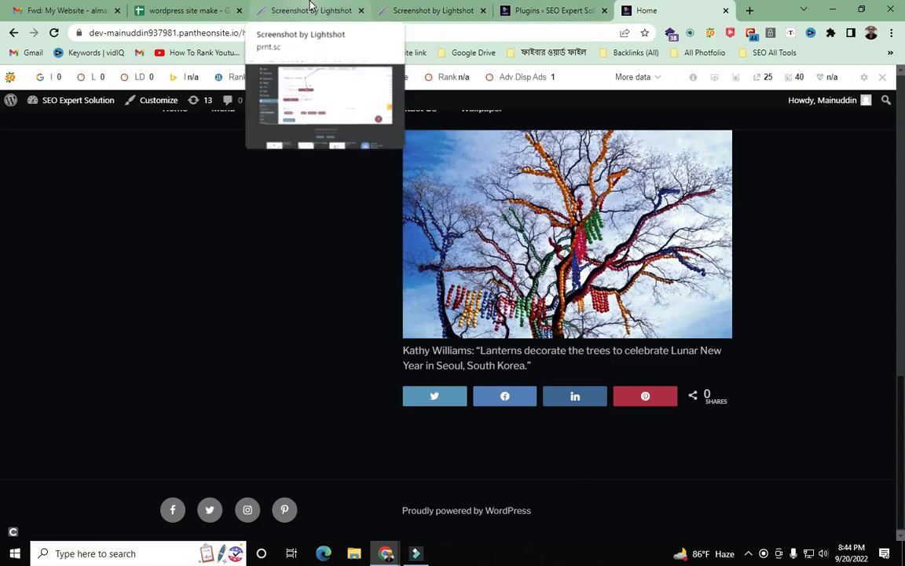
# - On Installed Plugins, confirm the 'Plugin activated' notice and Social Warfare 4.3.0 listed as active
pyautogui.click(535, 11)
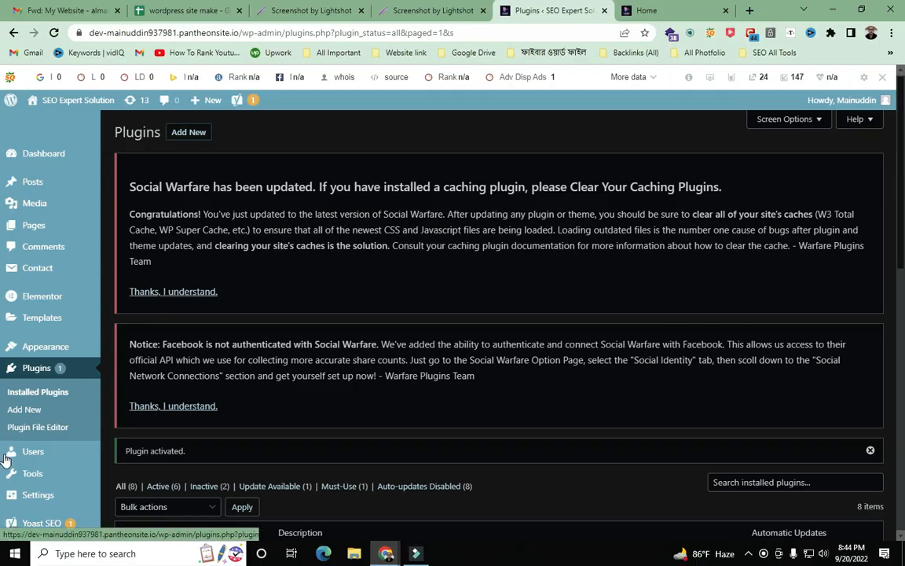
pyautogui.scroll(-1, 65, 370)
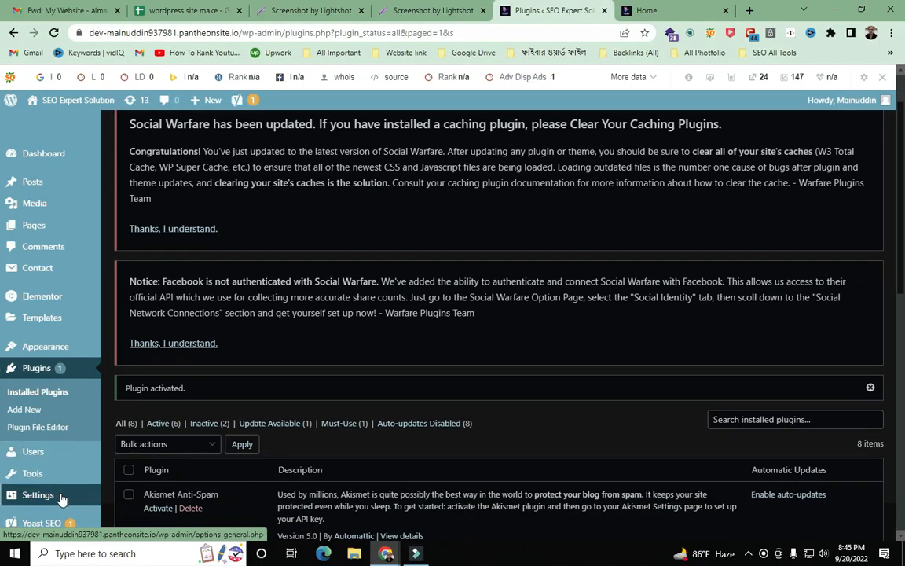
pyautogui.scroll(-2, 61, 500)
pyautogui.moveTo(49, 500)
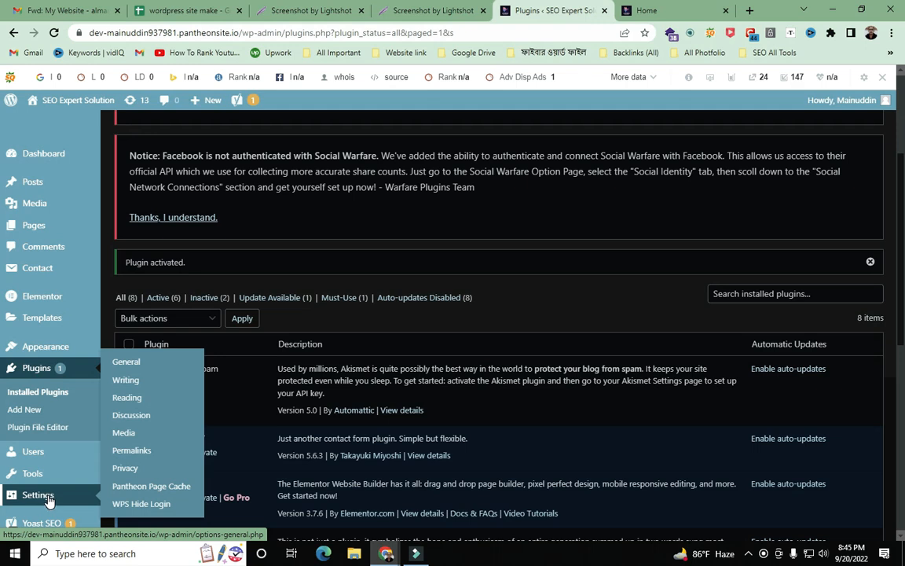
pyautogui.moveTo(45, 479)
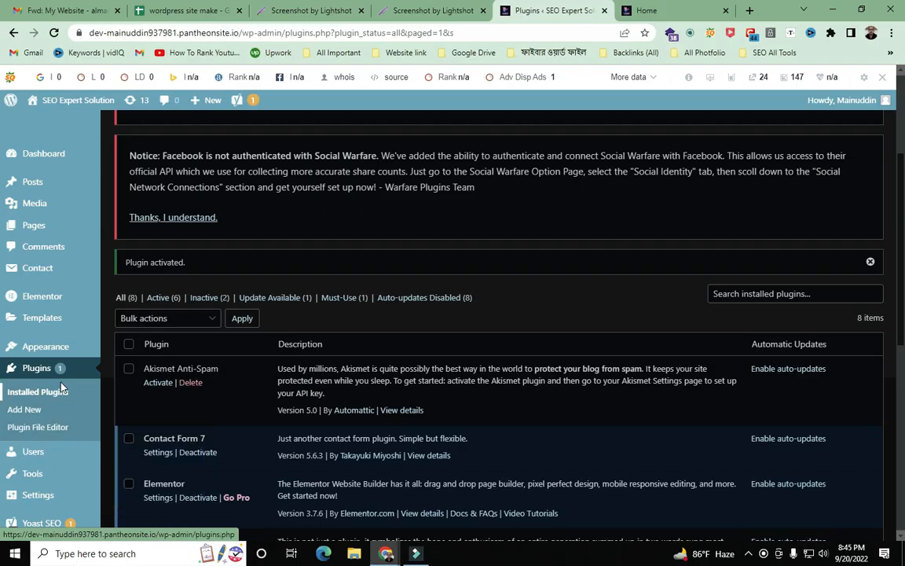
pyautogui.moveTo(54, 350)
pyautogui.scroll(-3, 55, 451)
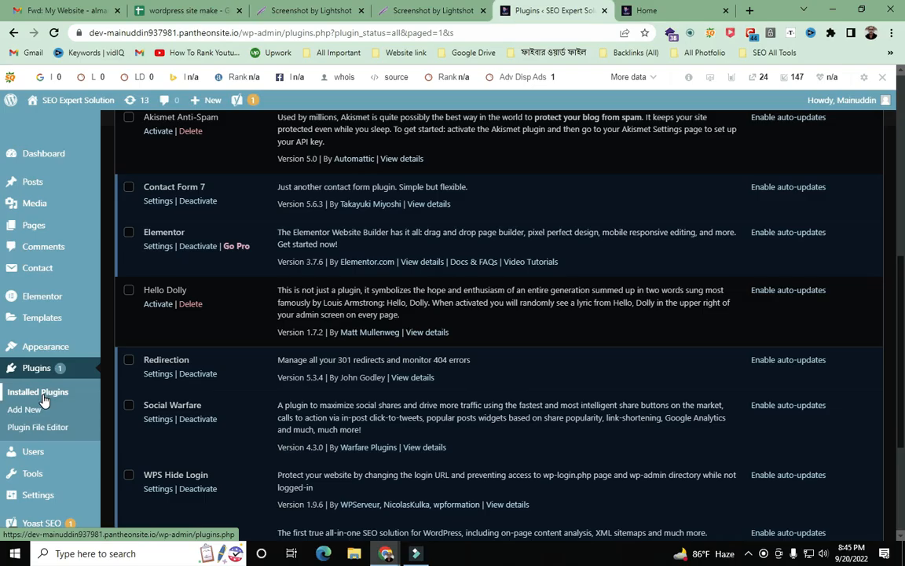
pyautogui.moveTo(40, 454)
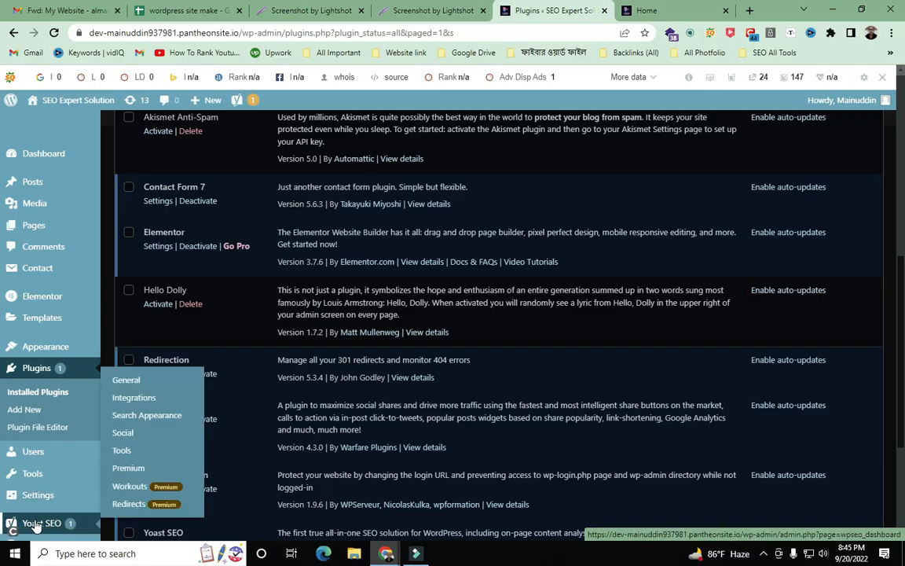
pyautogui.scroll(-3, 35, 525)
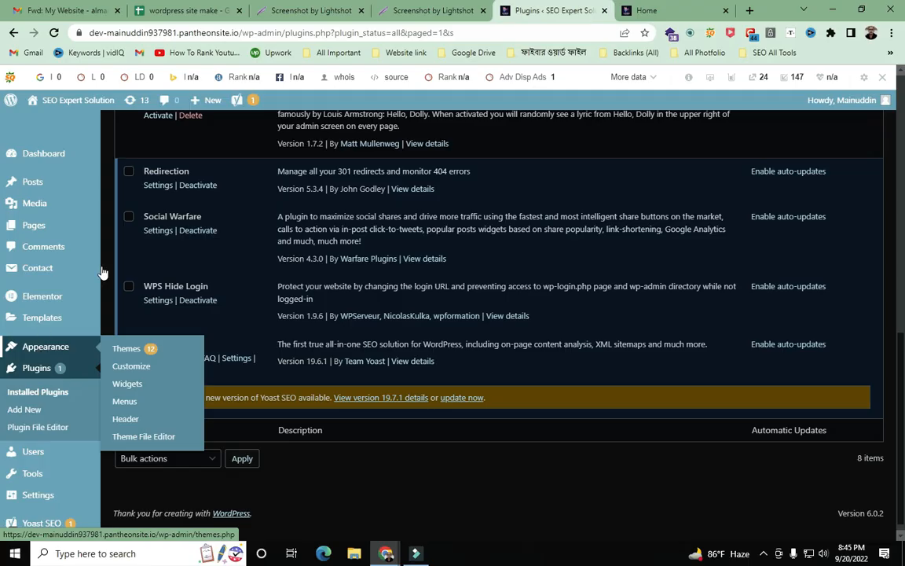
pyautogui.scroll(6, 496, 410)
pyautogui.scroll(3, 463, 508)
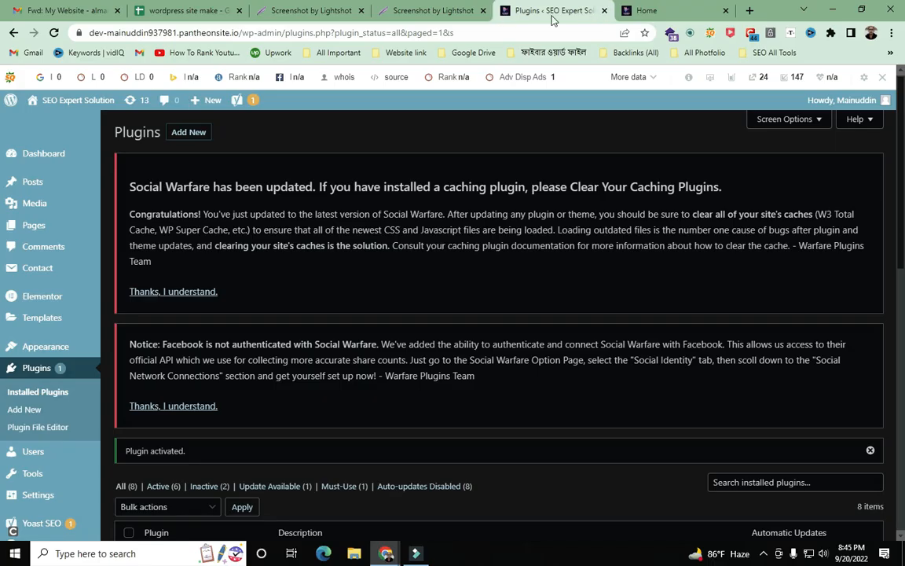
# - Check the Social Warfare buttons on the Home page, then open it with Edit Page
pyautogui.click(659, 11)
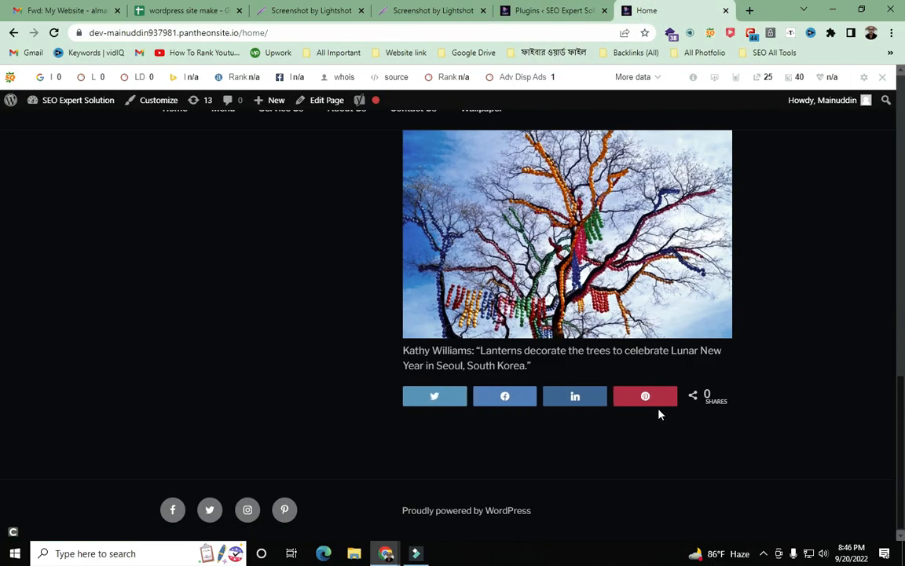
pyautogui.scroll(7, 557, 312)
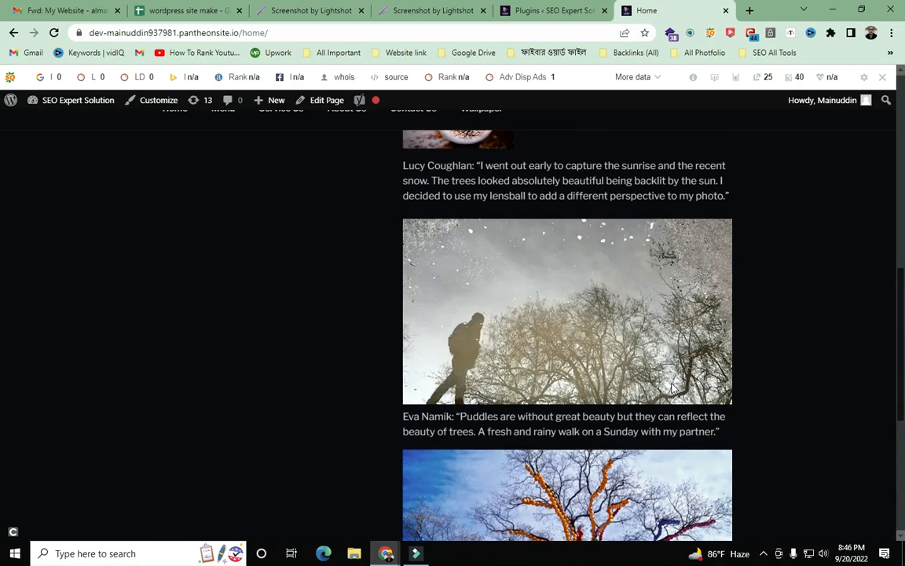
pyautogui.scroll(3, 556, 312)
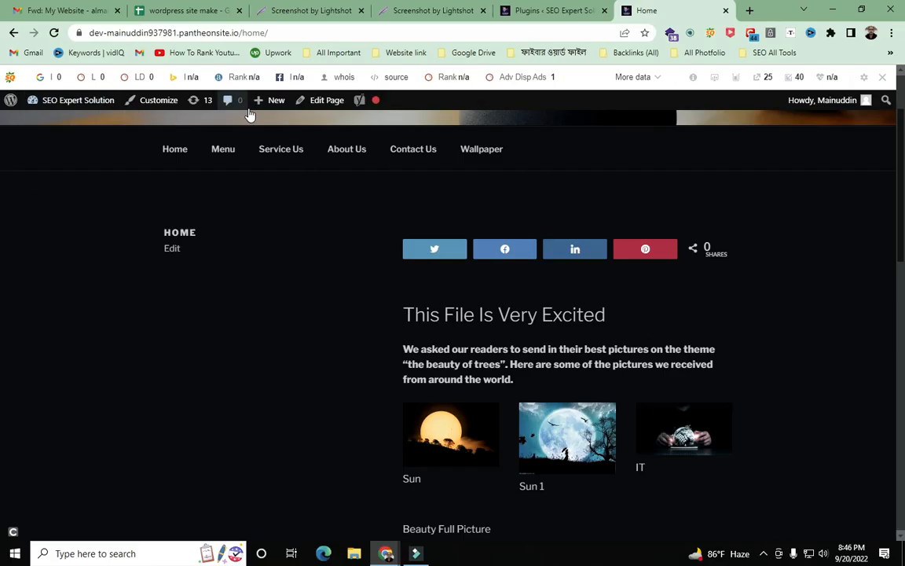
pyautogui.click(322, 101)
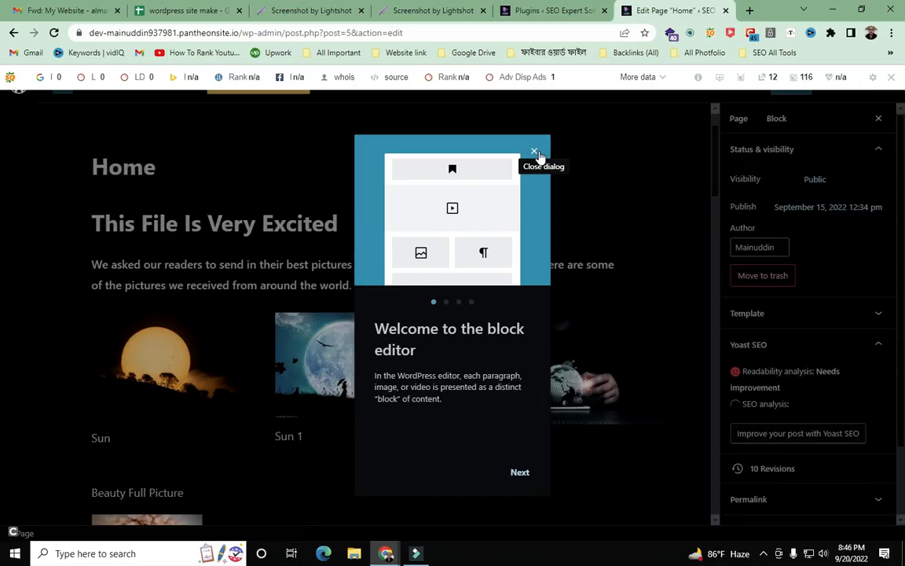
# - Close the welcome tour and check Yoast: readability Good, SEO Needs improvement, no focus keyphrase
pyautogui.click(538, 153)
pyautogui.scroll(-5, 501, 232)
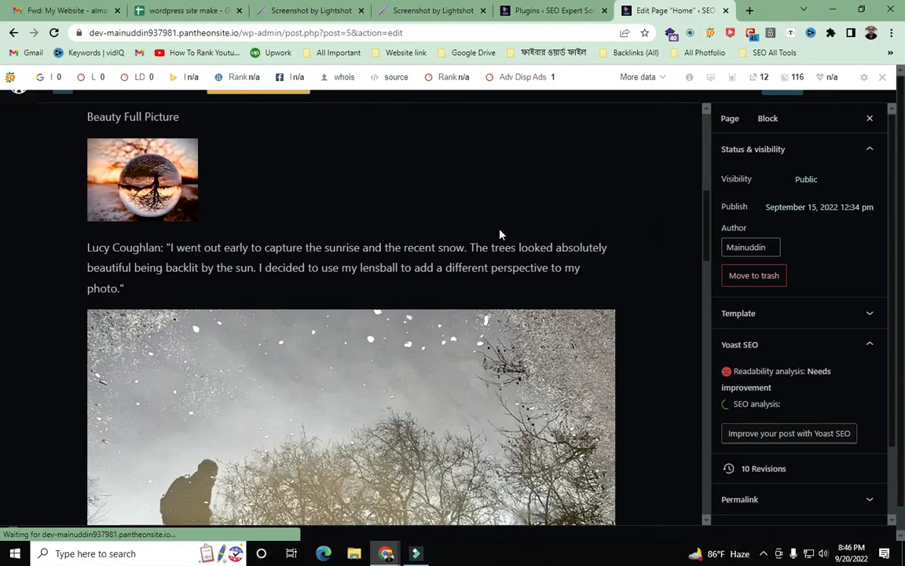
pyautogui.scroll(-15, 500, 235)
pyautogui.scroll(-10, 500, 234)
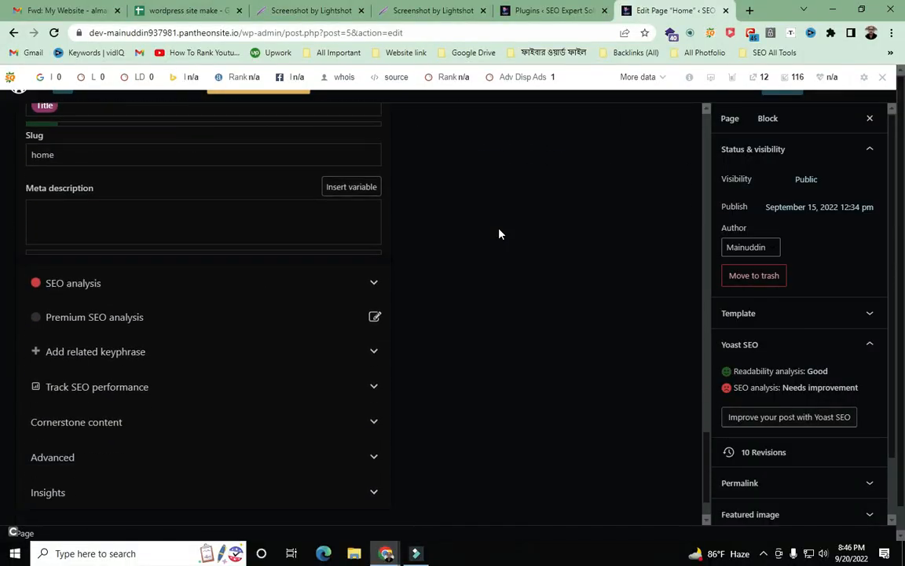
pyautogui.scroll(10, 558, 341)
pyautogui.scroll(10, 591, 313)
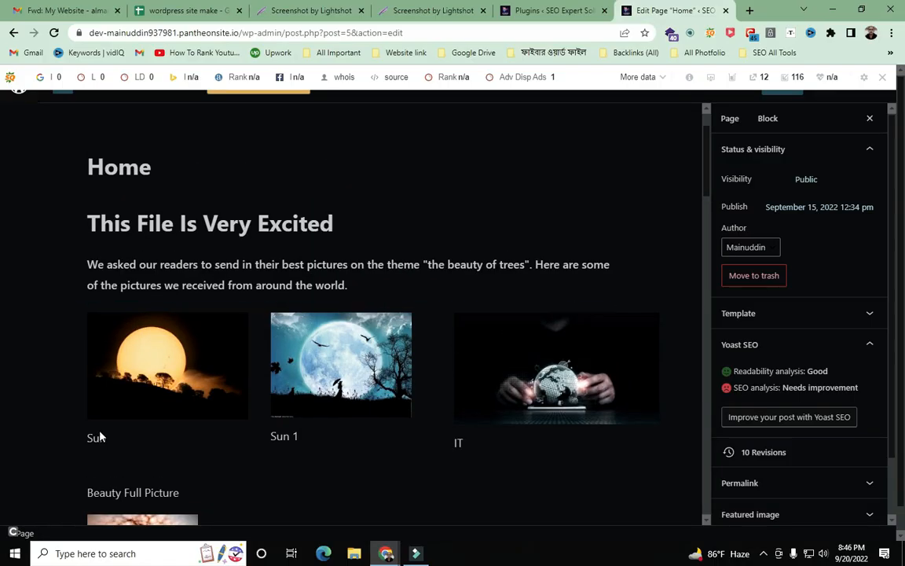
pyautogui.scroll(-1, 834, 371)
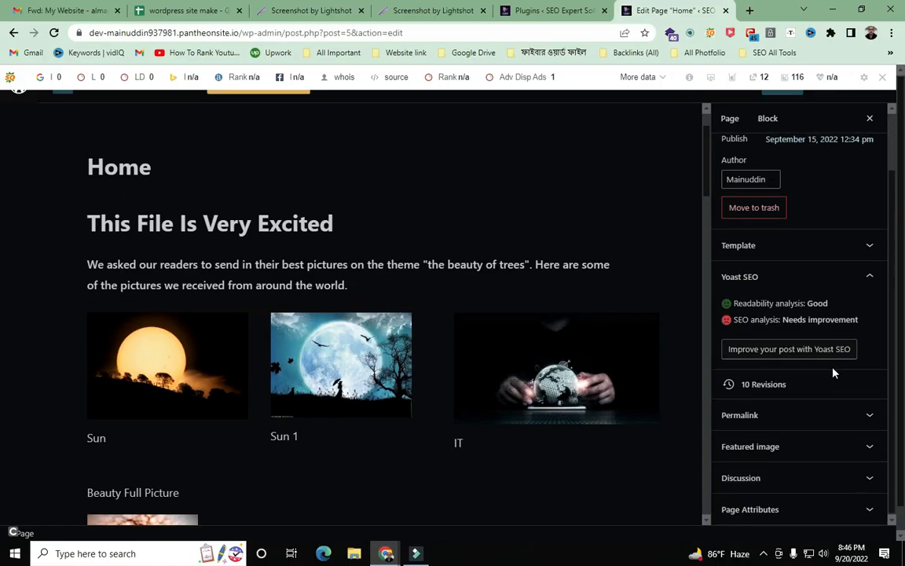
pyautogui.scroll(1, 833, 371)
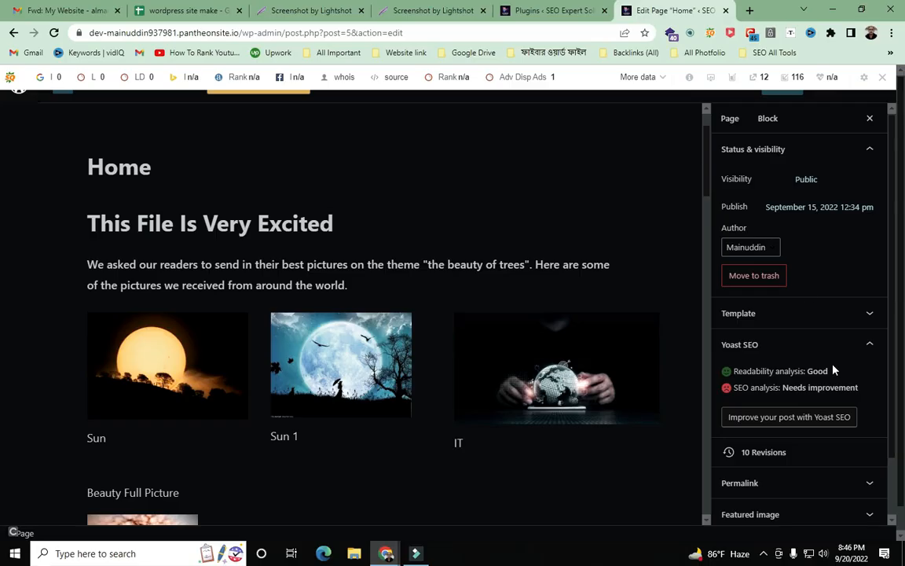
pyautogui.scroll(-1, 389, 172)
pyautogui.scroll(1, 390, 173)
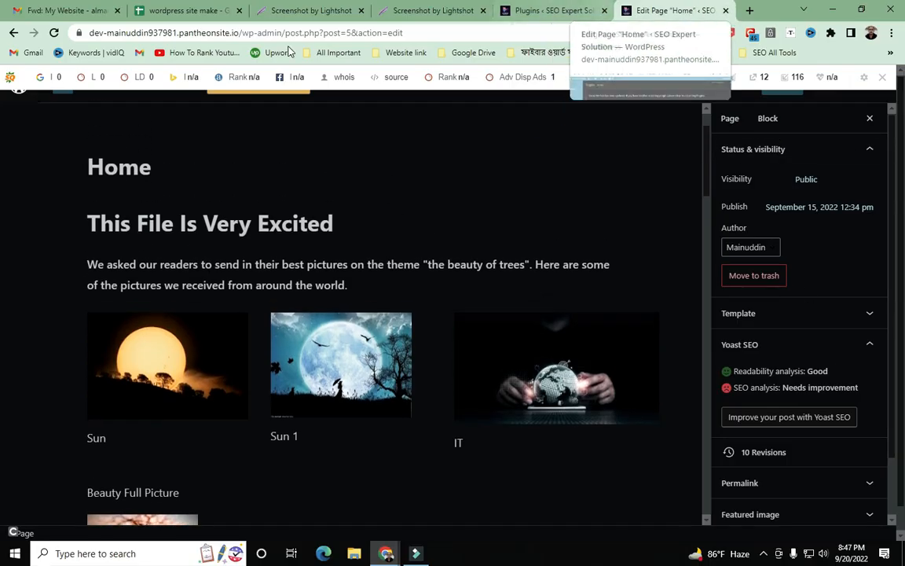
# - Back on the setup notes spreadsheet, finish editing the Social row's note
pyautogui.click(13, 32)
pyautogui.click(209, 8)
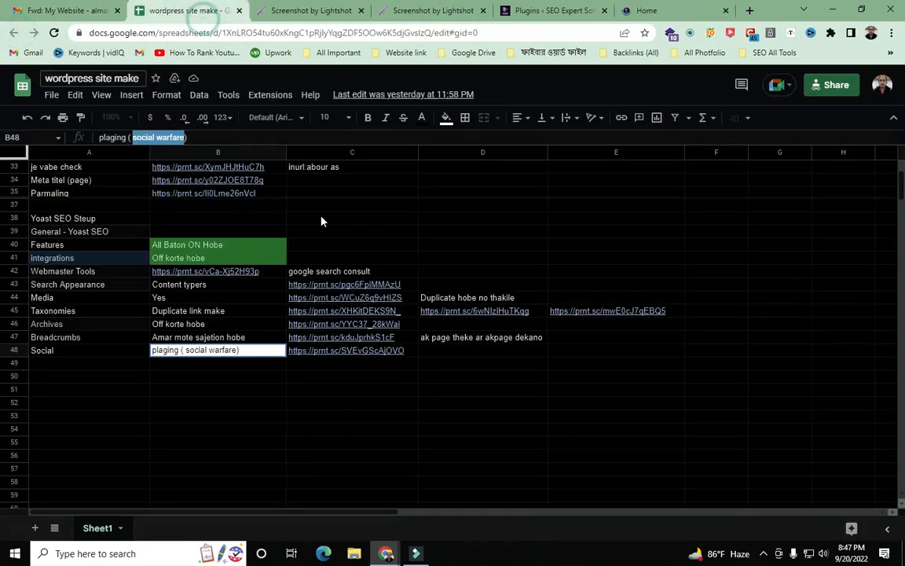
pyautogui.click(166, 419)
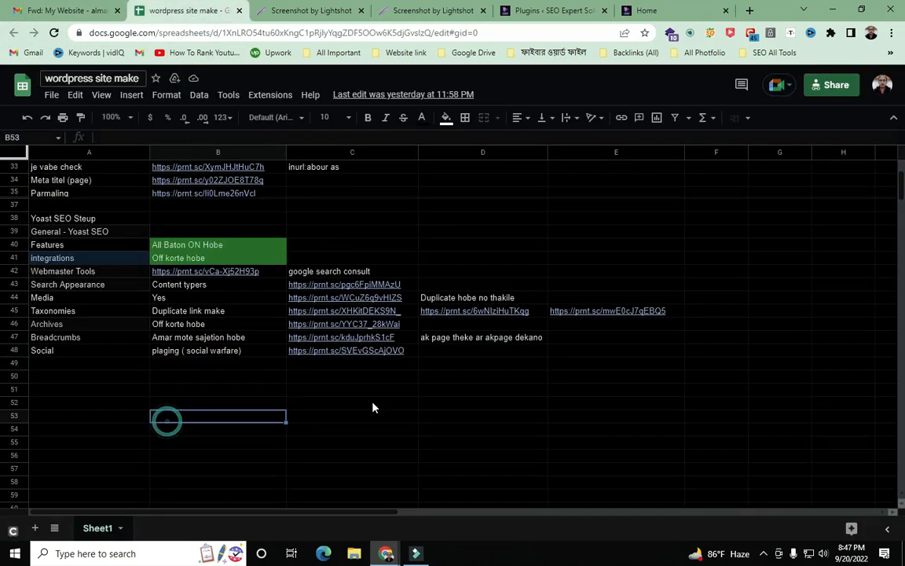
pyautogui.click(254, 429)
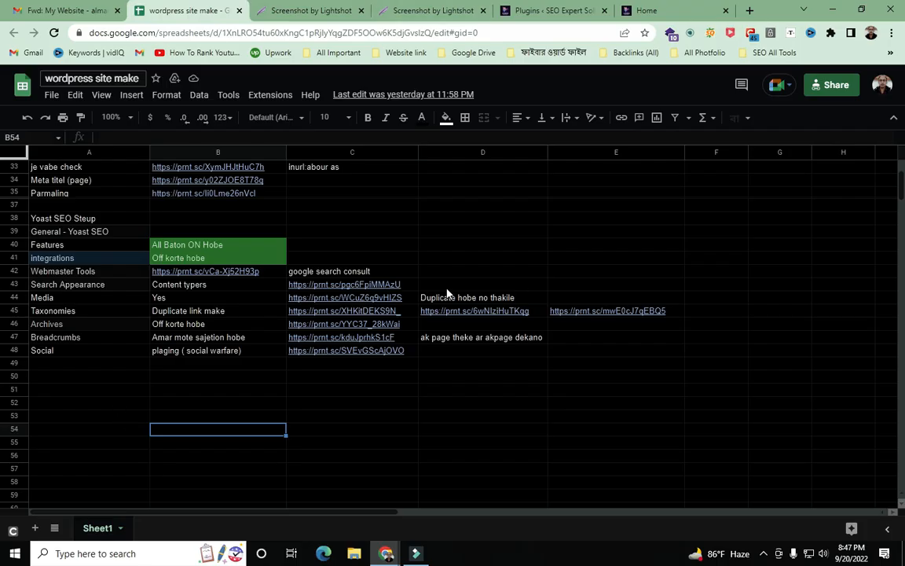
# - Close both Lightshot screenshot tabs and glance over the WordPress plugins page
pyautogui.click(483, 10)
pyautogui.click(361, 11)
pyautogui.click(376, 11)
pyautogui.click(228, 11)
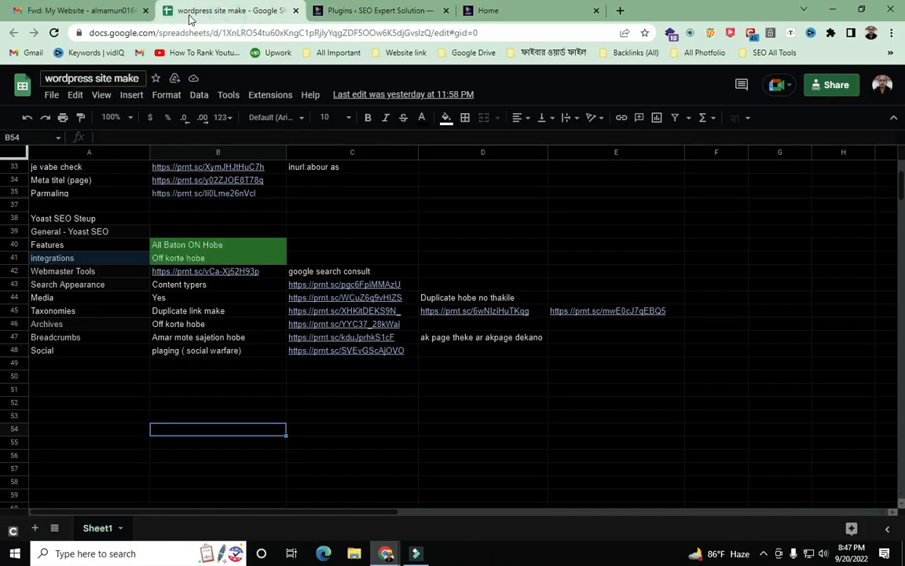
pyautogui.click(313, 13)
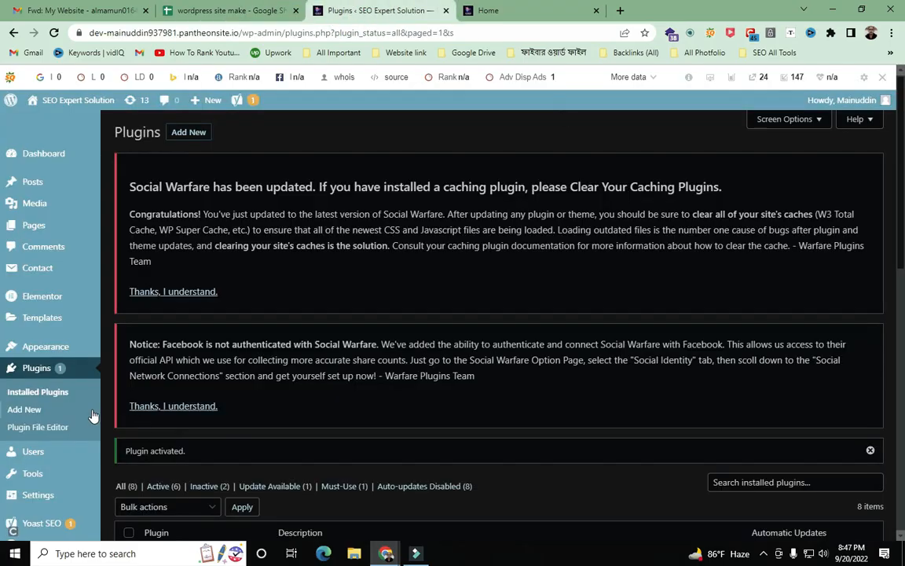
pyautogui.scroll(-2, 268, 402)
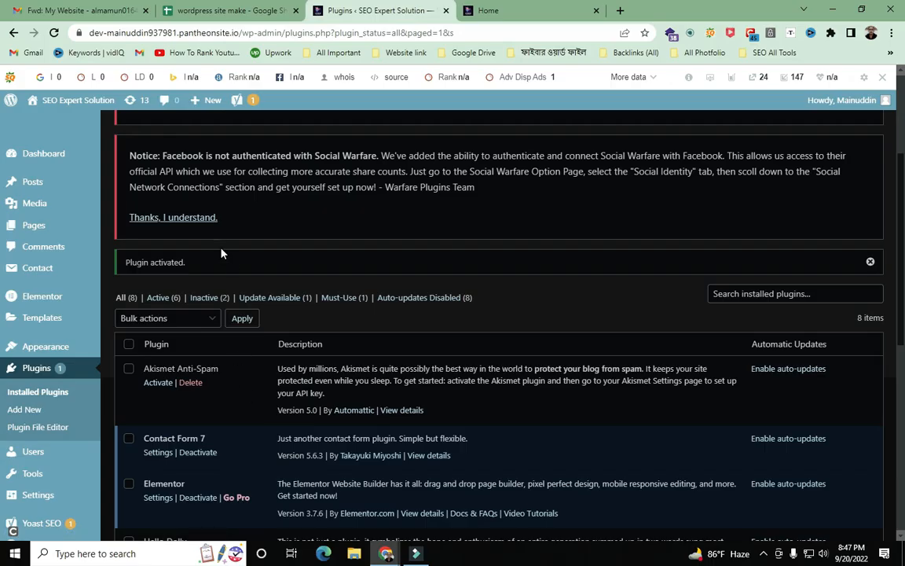
pyautogui.click(228, 11)
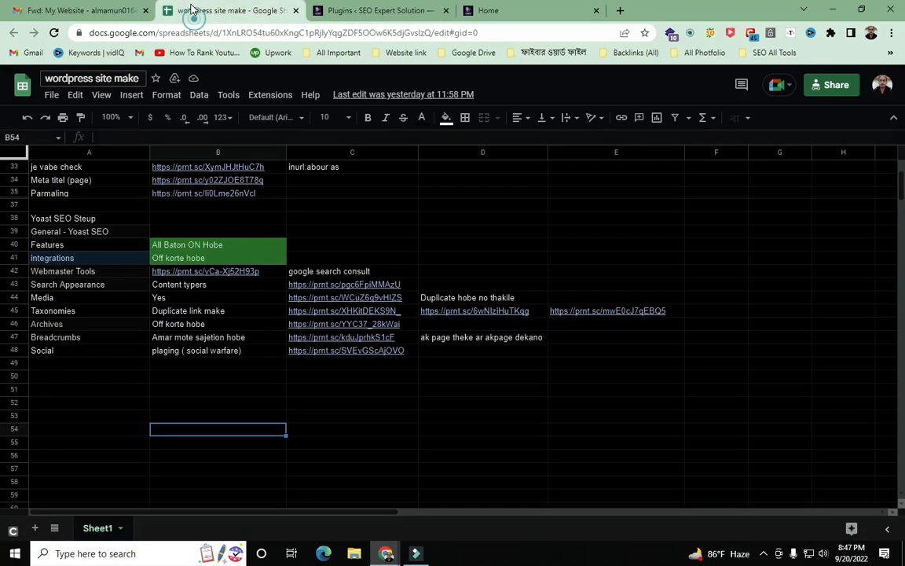
# - Review the Parmaling and Meta titel (page) notes in column A of the sheet
pyautogui.scroll(2, 44, 299)
pyautogui.click(85, 261)
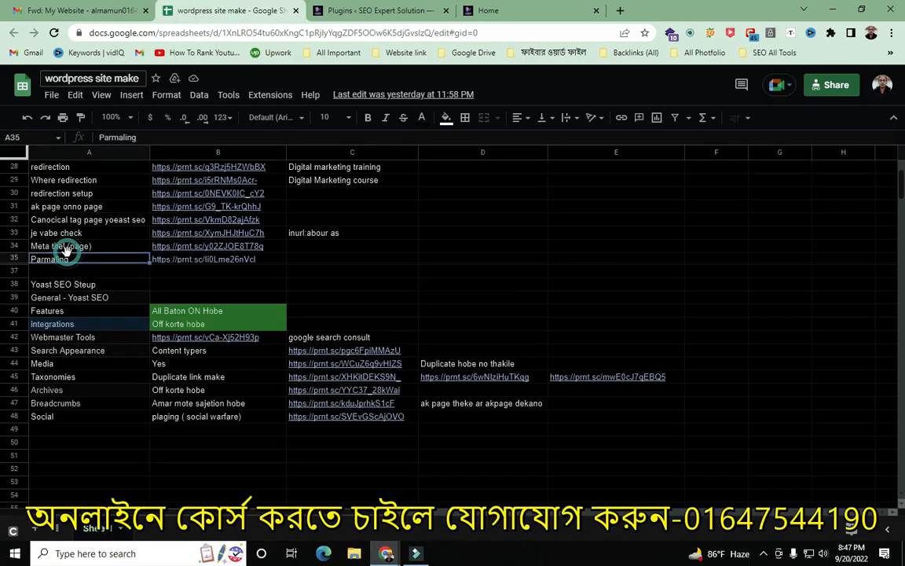
pyautogui.click(93, 247)
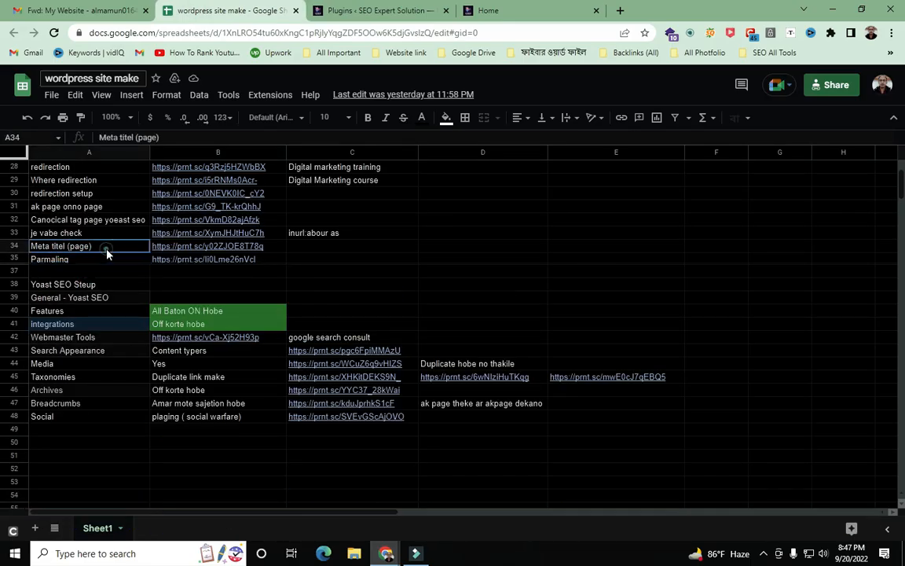
pyautogui.click(424, 260)
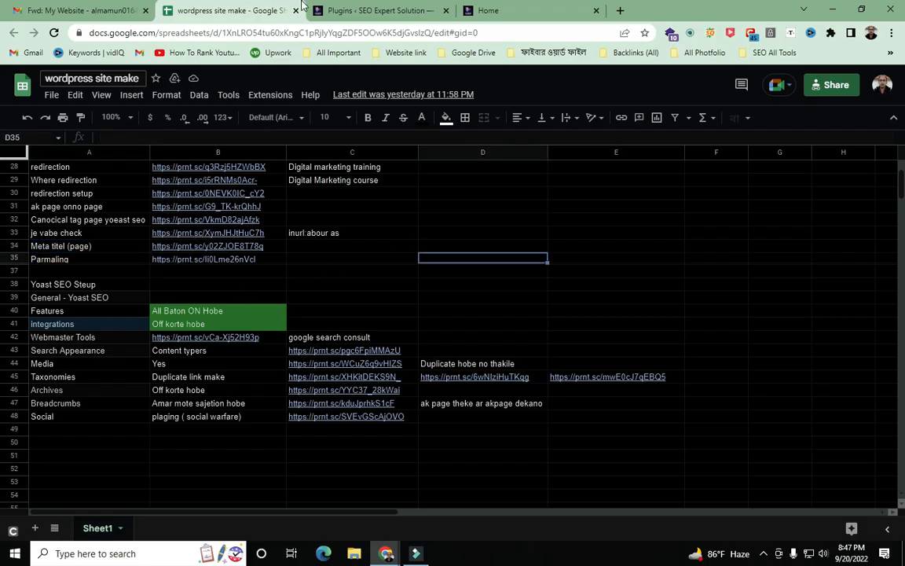
pyautogui.click(370, 11)
pyautogui.click(489, 11)
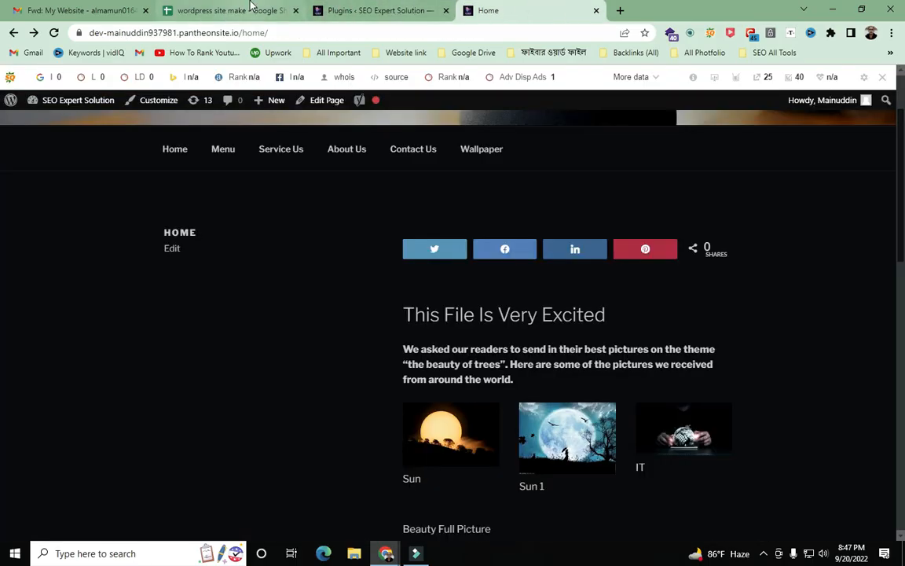
pyautogui.click(236, 11)
# - Select the column A notes from row 51 upward, then scroll to the top of the sheet
pyautogui.moveTo(94, 458); pyautogui.dragTo(146, 157)
pyautogui.scroll(3, 145, 157)
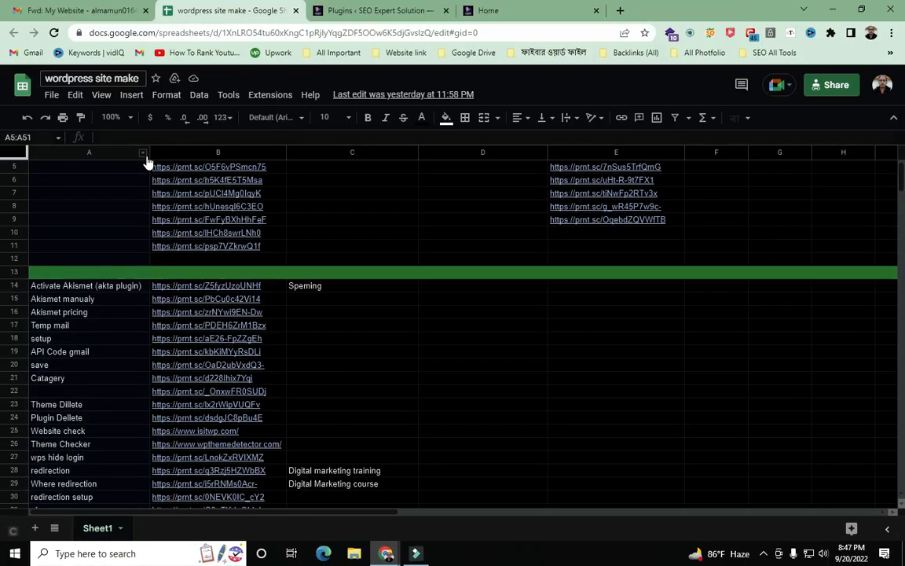
pyautogui.click(351, 231)
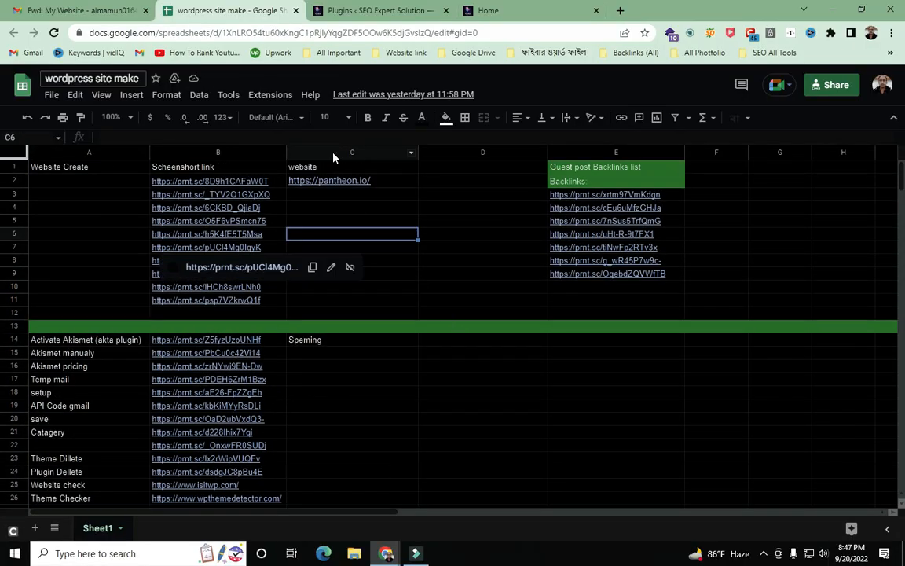
pyautogui.click(49, 234)
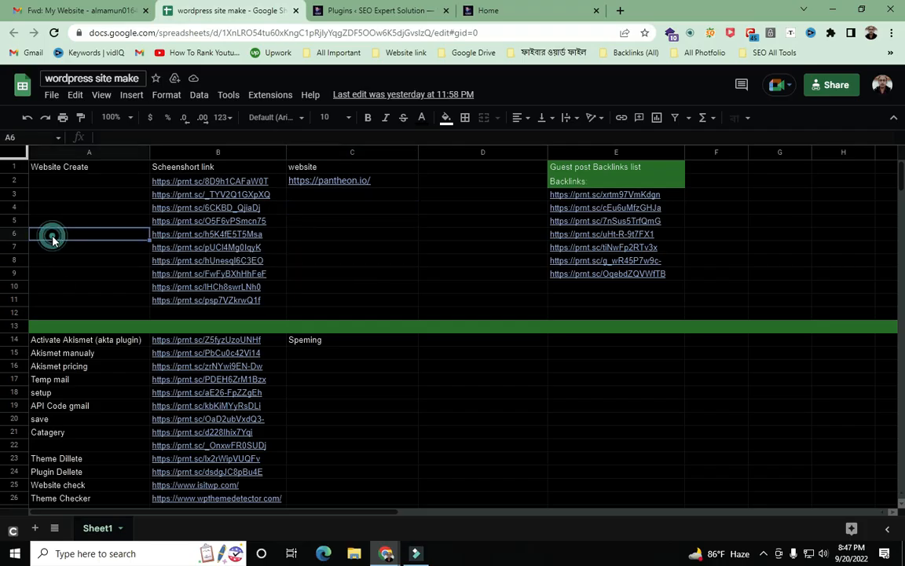
pyautogui.click(324, 248)
pyautogui.click(313, 206)
pyautogui.click(329, 231)
pyautogui.click(452, 258)
pyautogui.click(367, 235)
# - Check the screenshot-link notes in cells A5–D8 near the top of the sheet
pyautogui.click(37, 234)
pyautogui.click(326, 248)
pyautogui.click(449, 261)
pyautogui.click(366, 235)
pyautogui.click(49, 227)
pyautogui.click(306, 233)
pyautogui.click(498, 247)
pyautogui.click(106, 235)
pyautogui.click(305, 223)
pyautogui.click(463, 220)
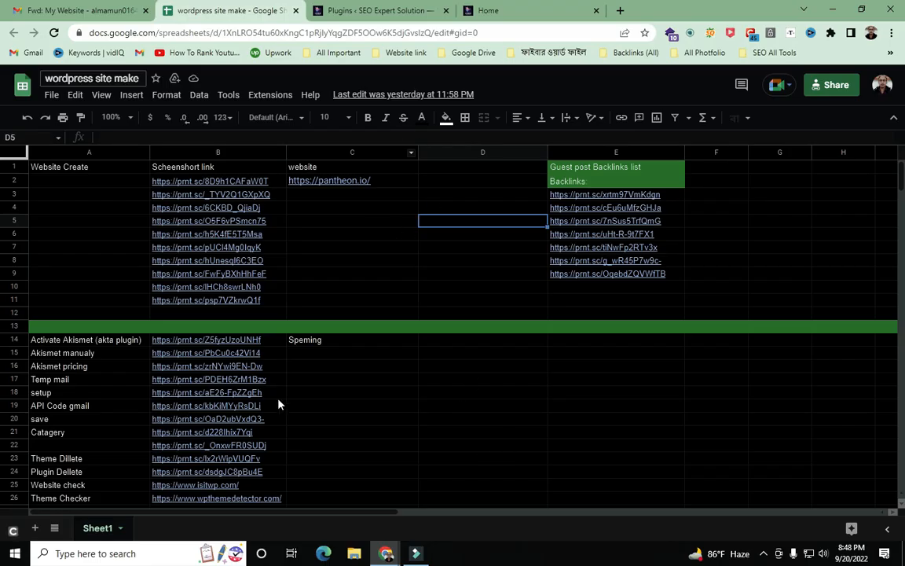
# - Bring up the screen recorder controls from the hidden system tray icons
pyautogui.moveTo(253, 292)
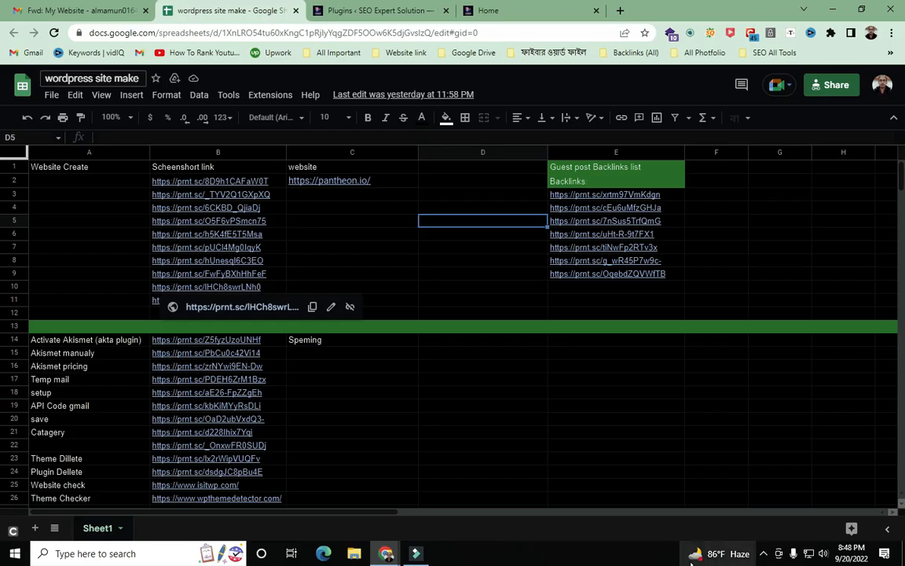
pyautogui.click(765, 555)
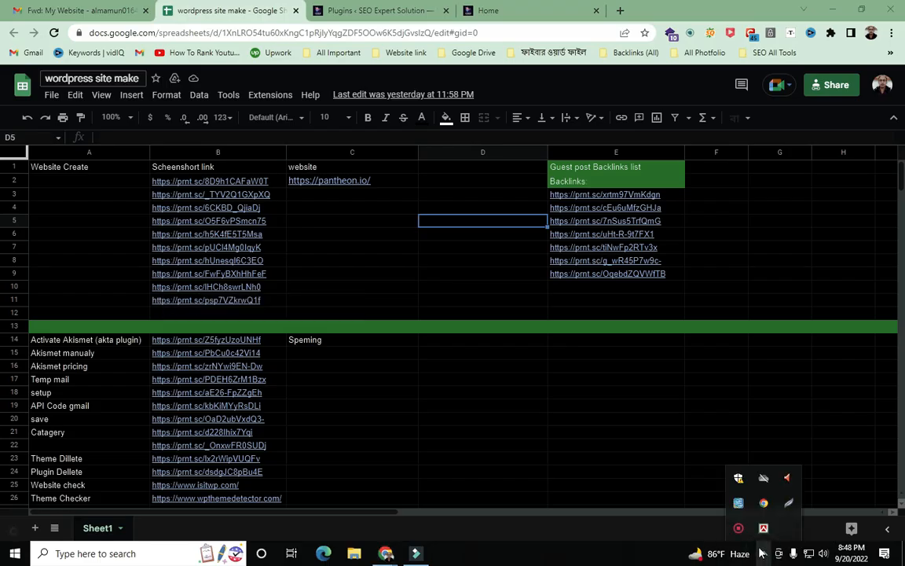
pyautogui.click(739, 528)
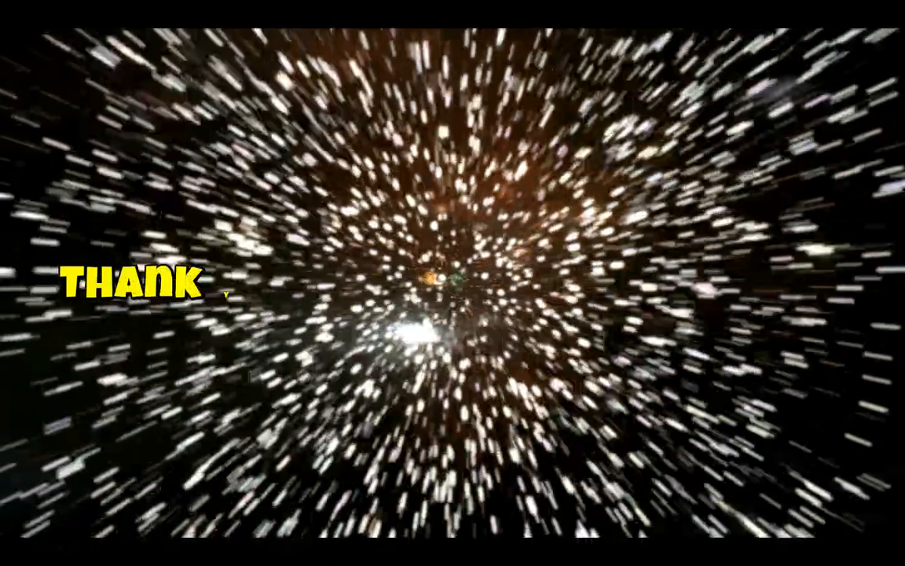